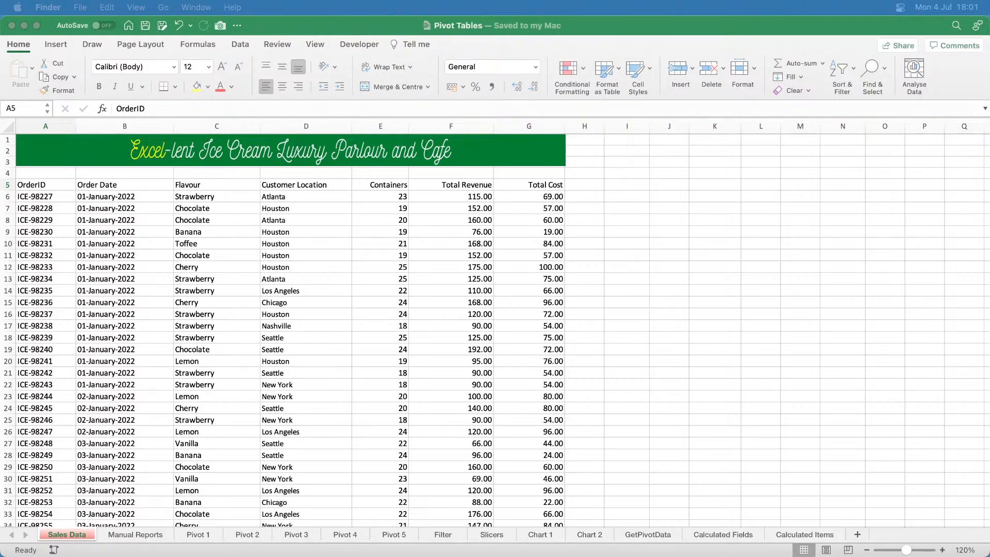
- Review the order records on Sales Data and inspect the cost, profit and order-count formulas in the Manual Reports flavour summary
{"action": "scroll", "coordinate": [495, 330], "scroll_direction": "down", "scroll_amount": 10}
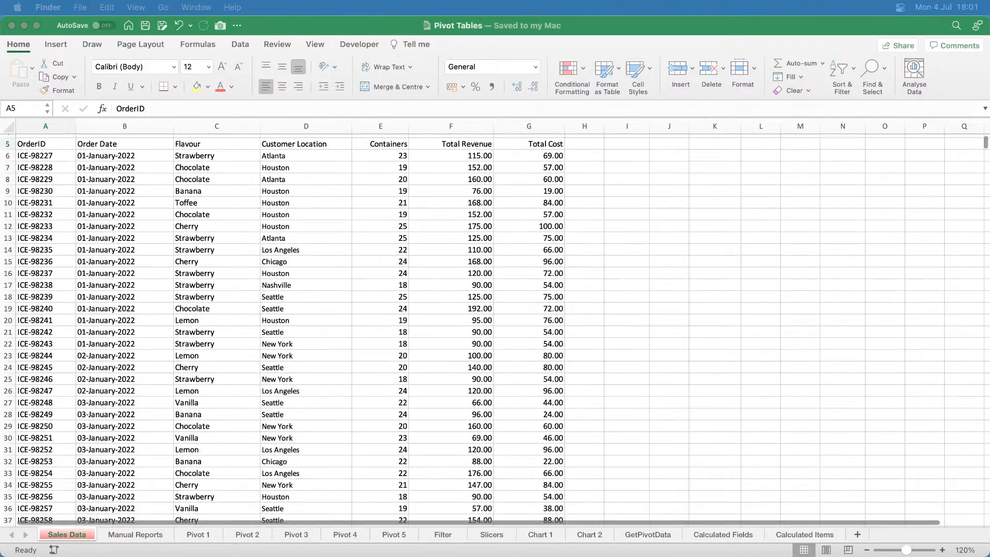
{"action": "scroll", "coordinate": [495, 330], "scroll_direction": "up", "scroll_amount": 10}
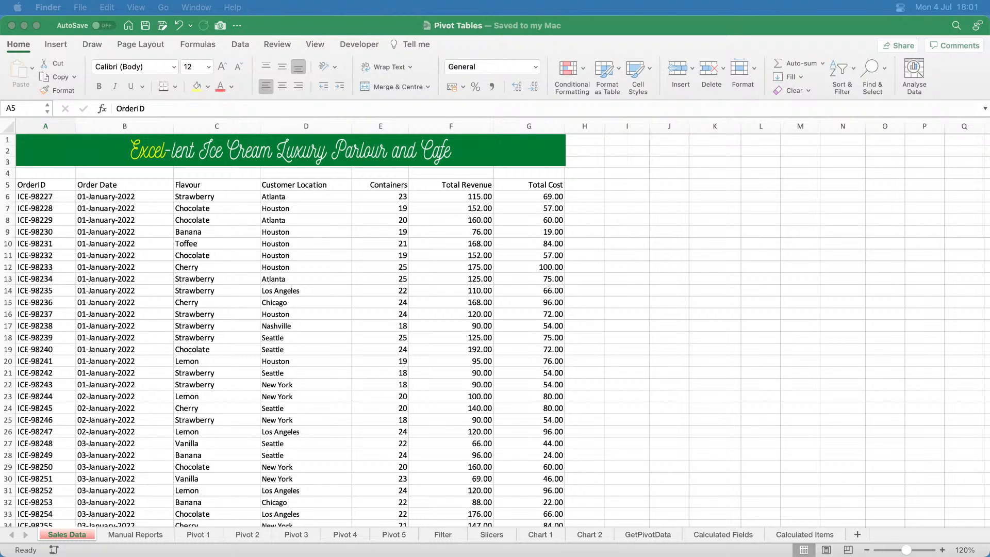
{"action": "left_click", "coordinate": [139, 535]}
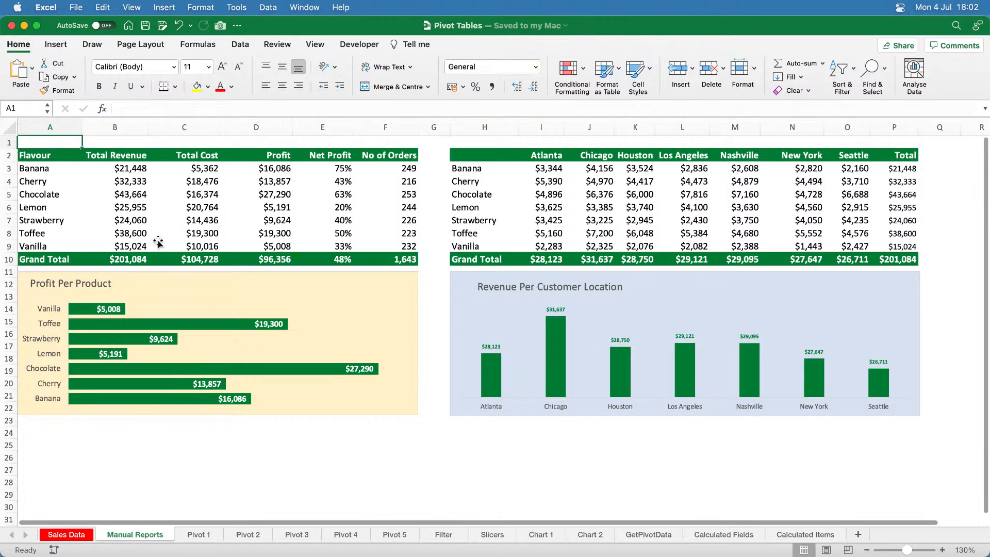
{"action": "left_click", "coordinate": [207, 195]}
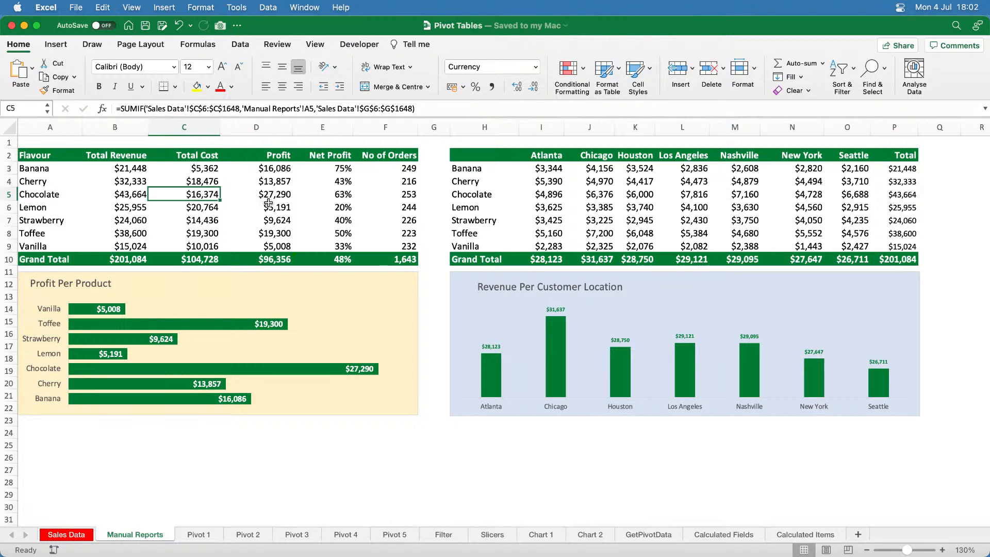
{"action": "left_click", "coordinate": [292, 208]}
{"action": "left_click", "coordinate": [350, 209]}
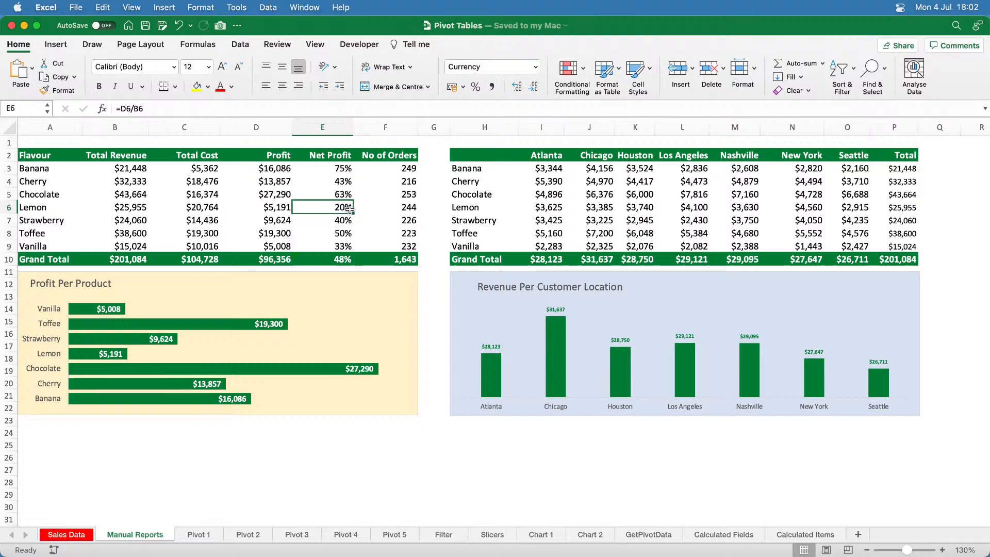
{"action": "left_click", "coordinate": [406, 210]}
{"action": "left_click", "coordinate": [198, 194]}
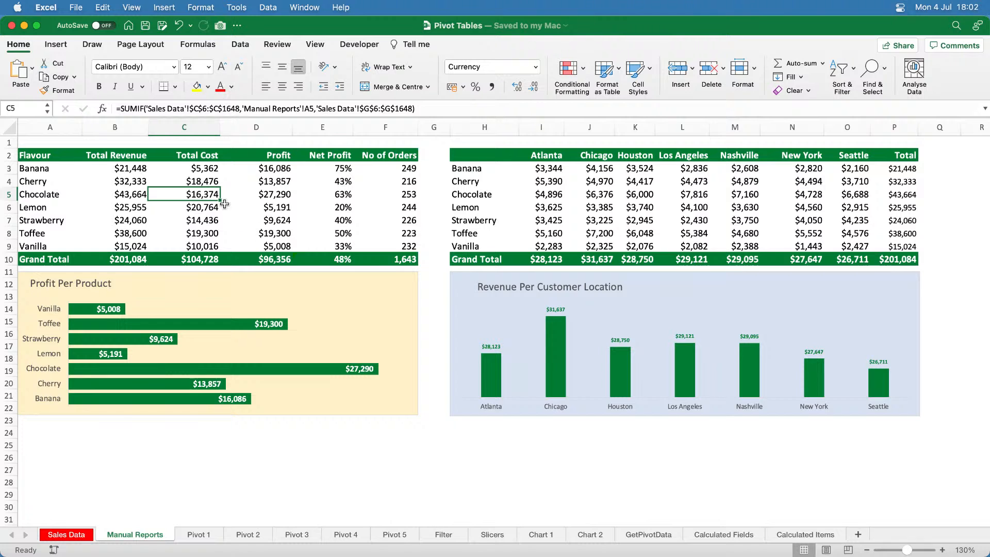
- Compare the flavour summary with the flavour-by-location table on Manual Reports and inspect the Strawberry revenue formula for Chicago
{"action": "left_click_drag", "start_coordinate": [62, 159], "coordinate": [358, 241]}
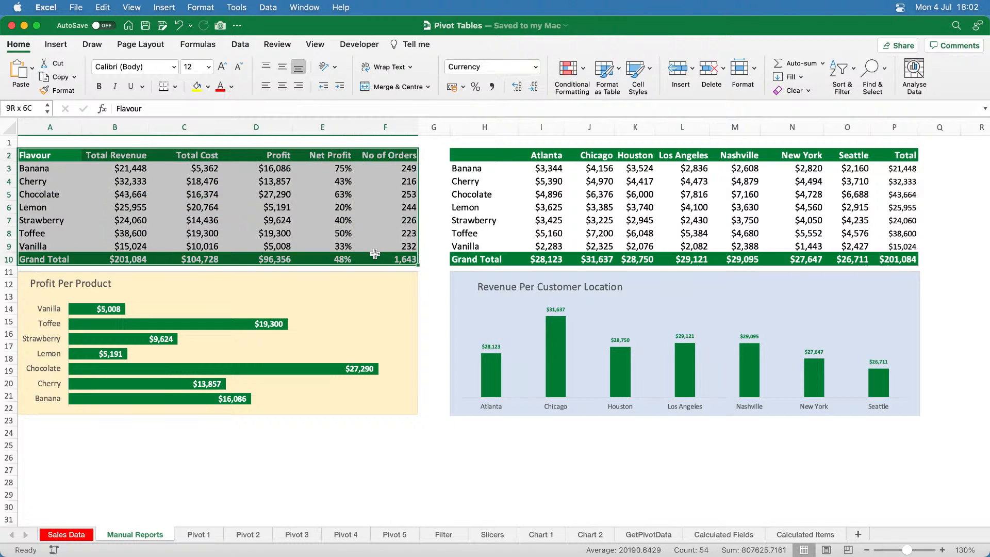
{"action": "left_click_drag", "start_coordinate": [497, 155], "coordinate": [887, 248]}
{"action": "left_click", "coordinate": [589, 220]}
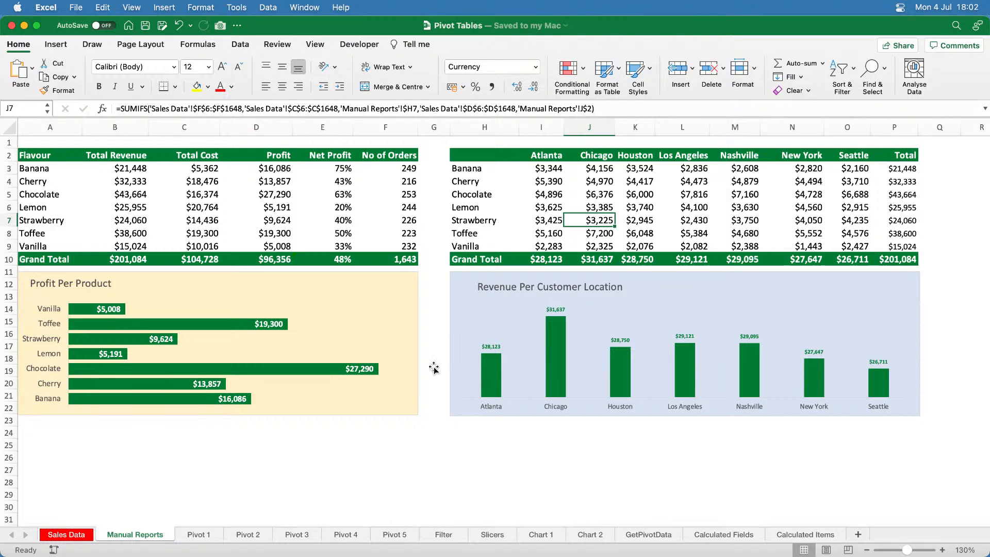
- Compare the Pivot 1 sheet with Manual Reports and check how the Chocolate values are stored in both pivot tables
{"action": "left_click", "coordinate": [204, 534]}
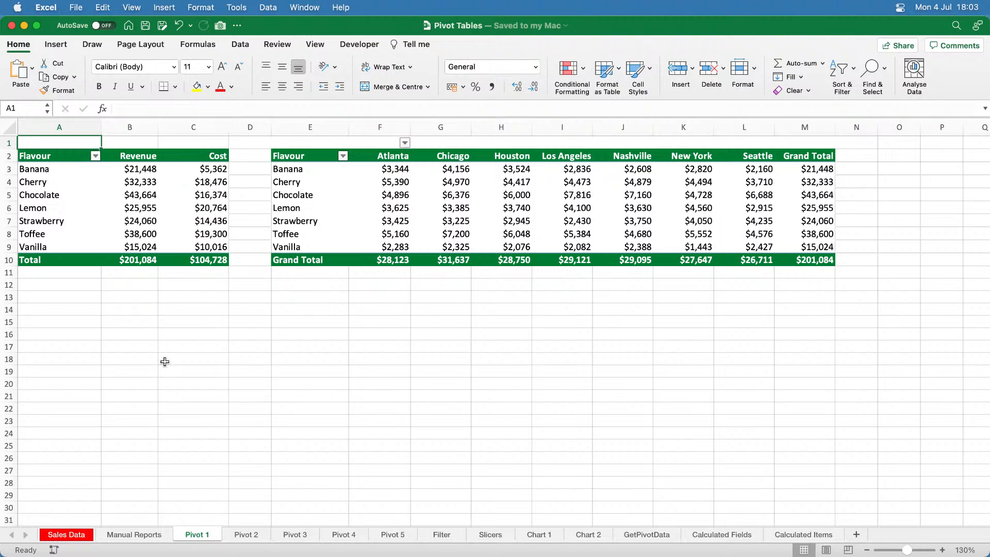
{"action": "left_click", "coordinate": [155, 535]}
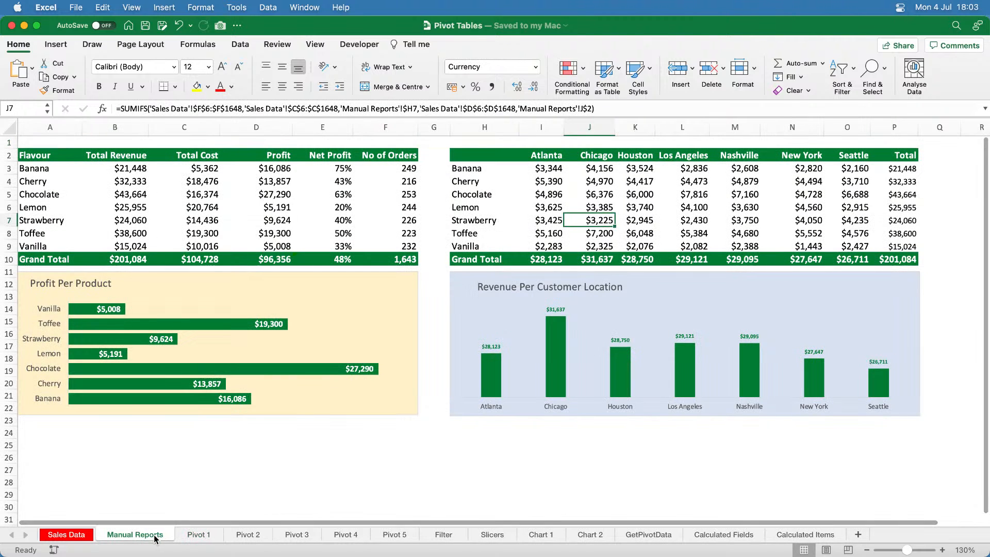
{"action": "left_click", "coordinate": [194, 536]}
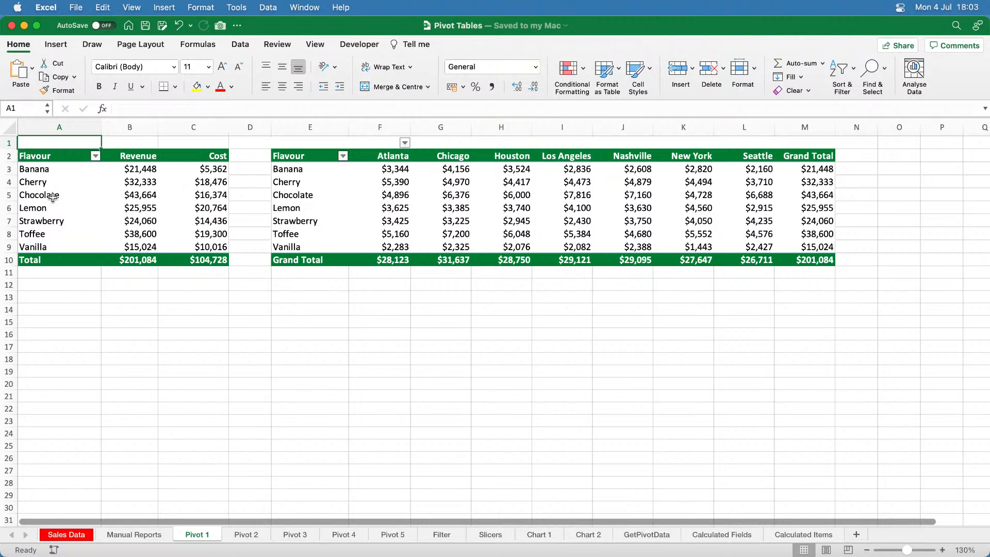
{"action": "left_click", "coordinate": [137, 197]}
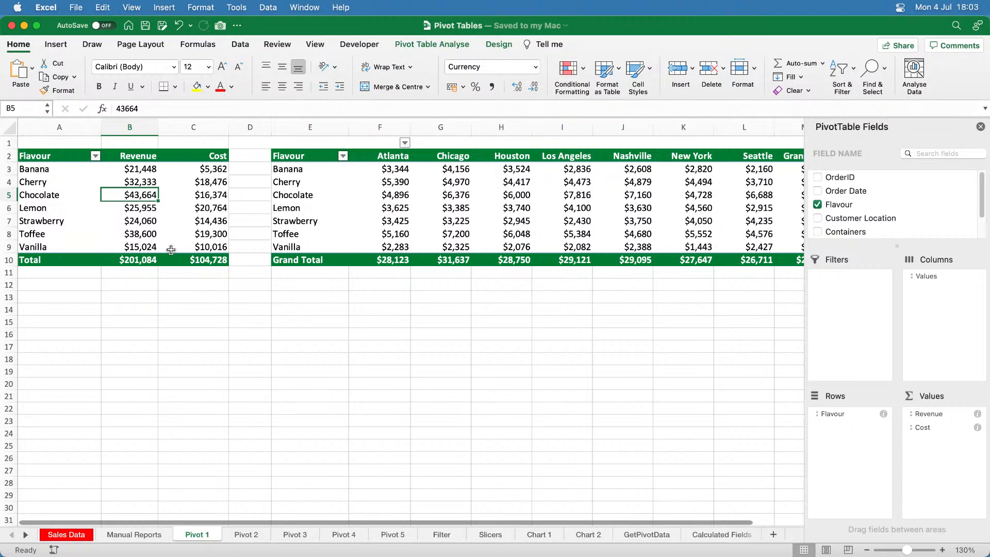
{"action": "left_click", "coordinate": [140, 109]}
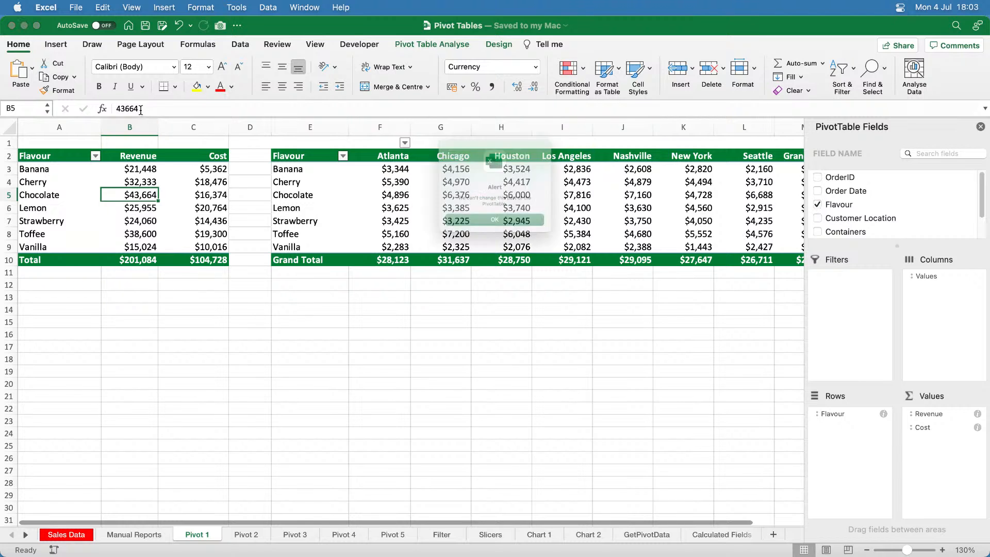
{"action": "key", "text": "Return"}
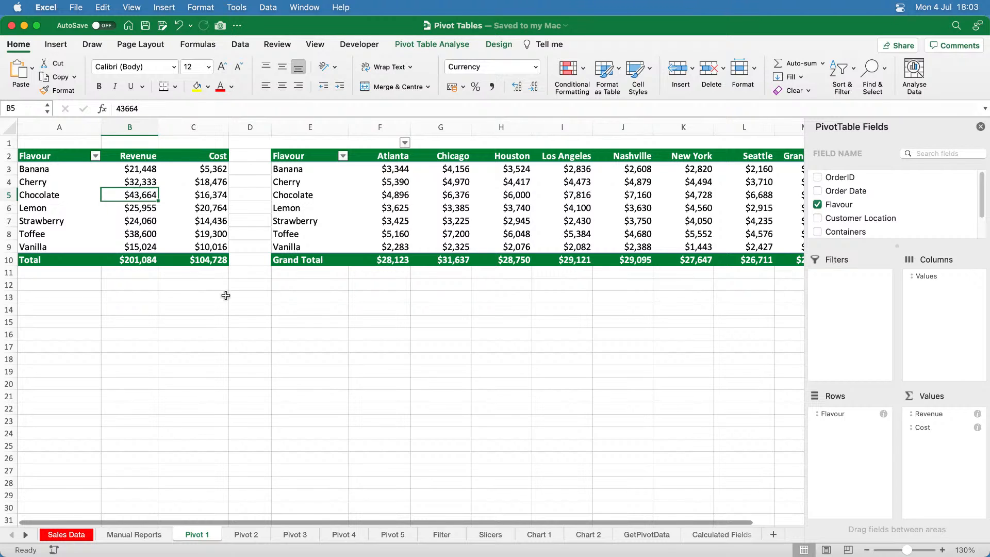
{"action": "left_click", "coordinate": [419, 193]}
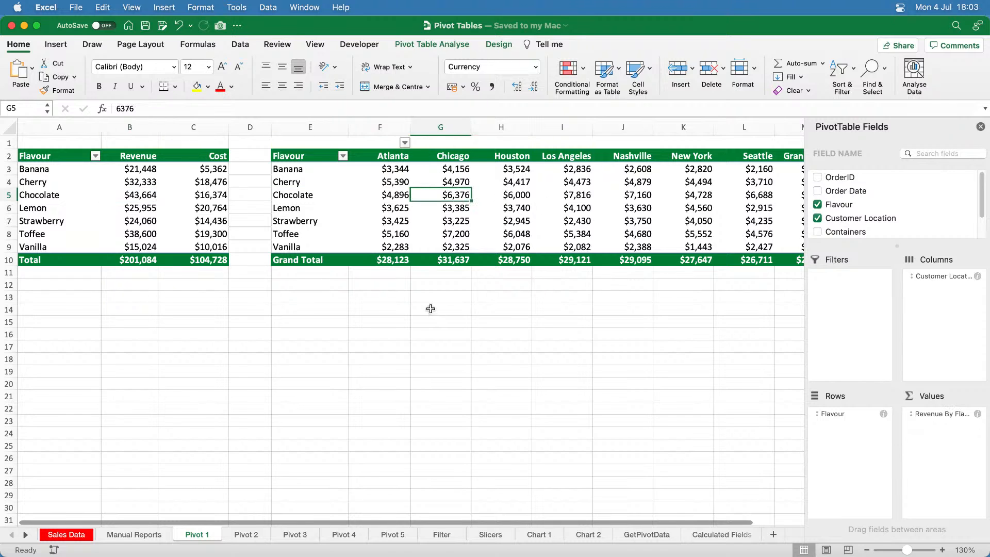
- Examine the Revenue Report on the Pivot 2 sheet, including its field layout and its location and flavour groups
{"action": "left_click", "coordinate": [253, 538]}
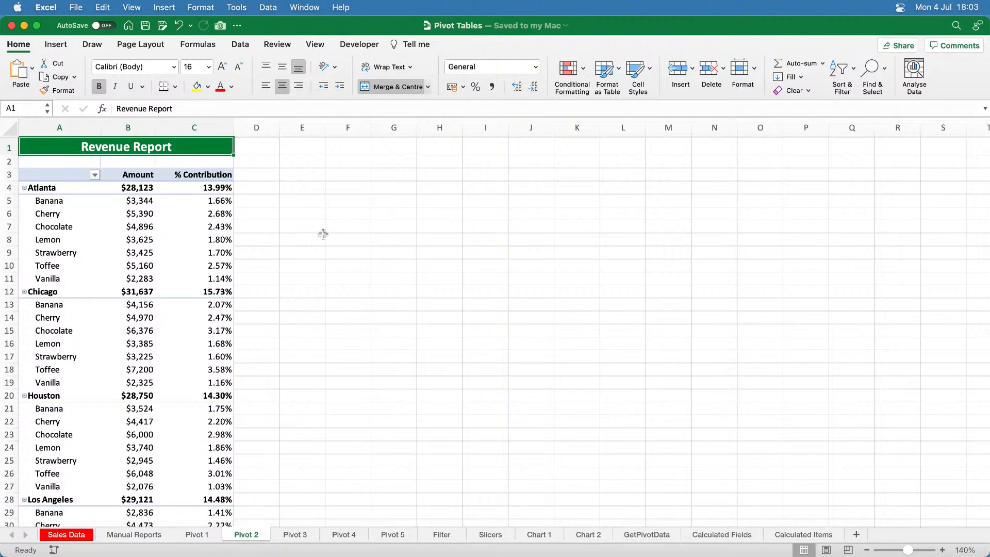
{"action": "left_click", "coordinate": [139, 239]}
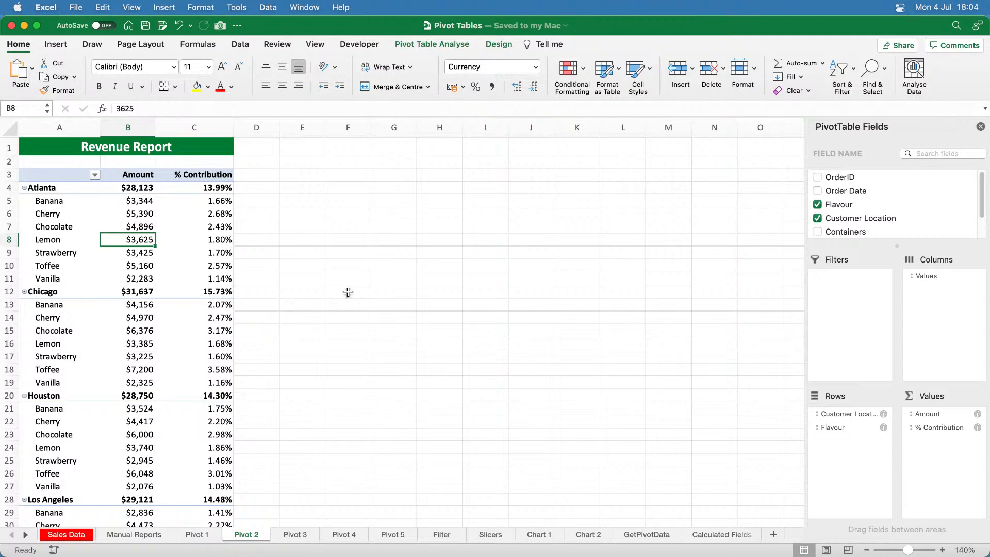
{"action": "scroll", "coordinate": [348, 293], "scroll_direction": "down", "scroll_amount": 5}
{"action": "scroll", "coordinate": [349, 291], "scroll_direction": "down", "scroll_amount": 12}
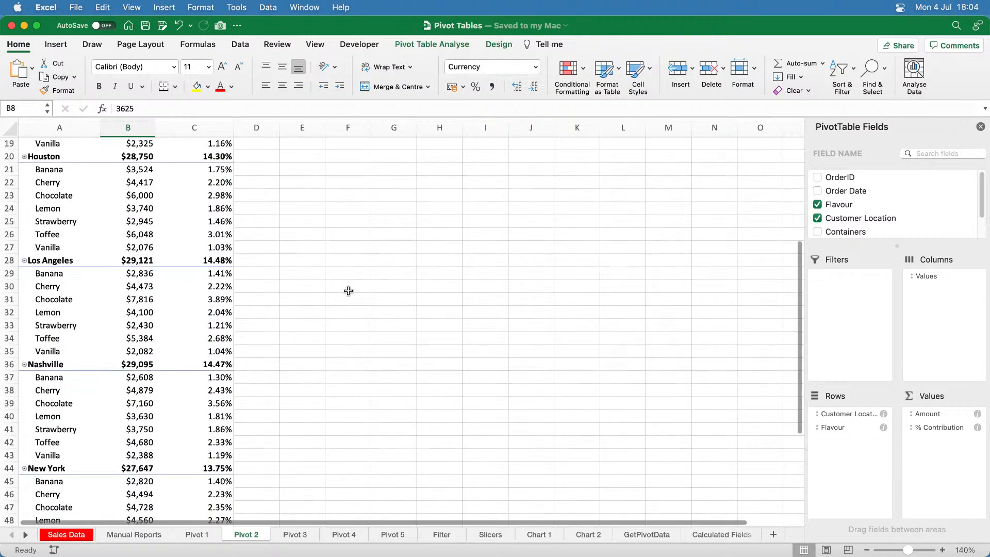
{"action": "scroll", "coordinate": [348, 291], "scroll_direction": "up", "scroll_amount": 13}
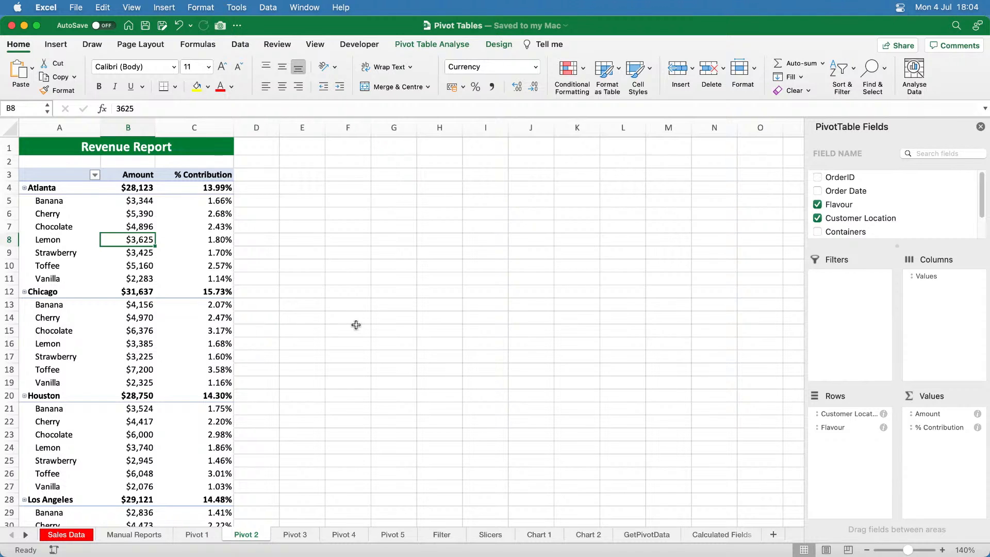
- Look through the Pivot 3, Pivot 4, Pivot 5, Filter and Slicers sheets
{"action": "left_click", "coordinate": [303, 531]}
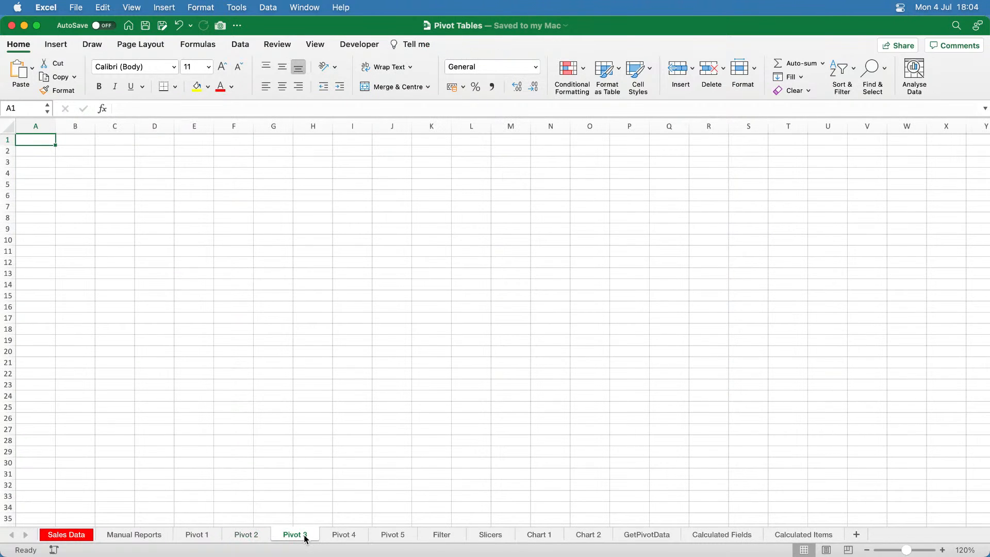
{"action": "left_click", "coordinate": [340, 541]}
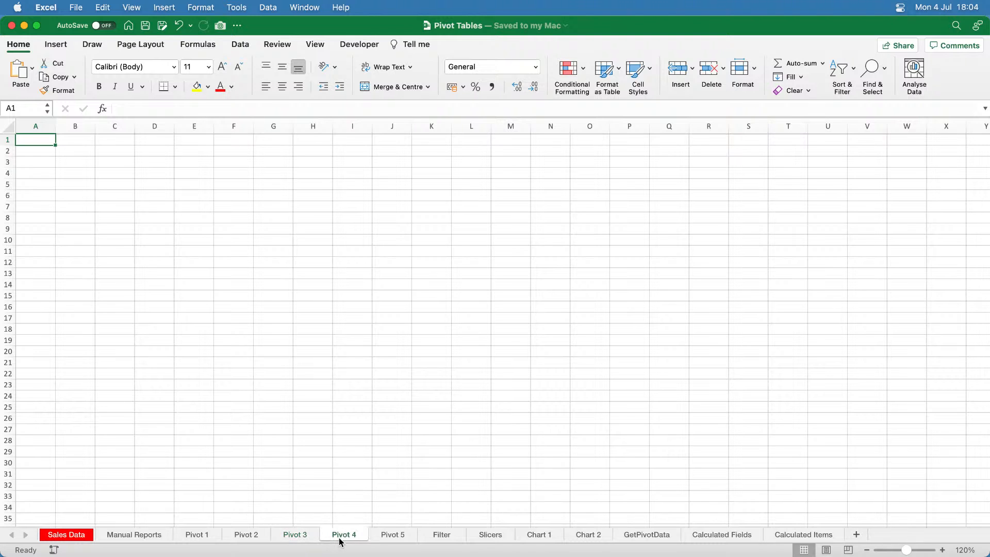
{"action": "left_click", "coordinate": [388, 538]}
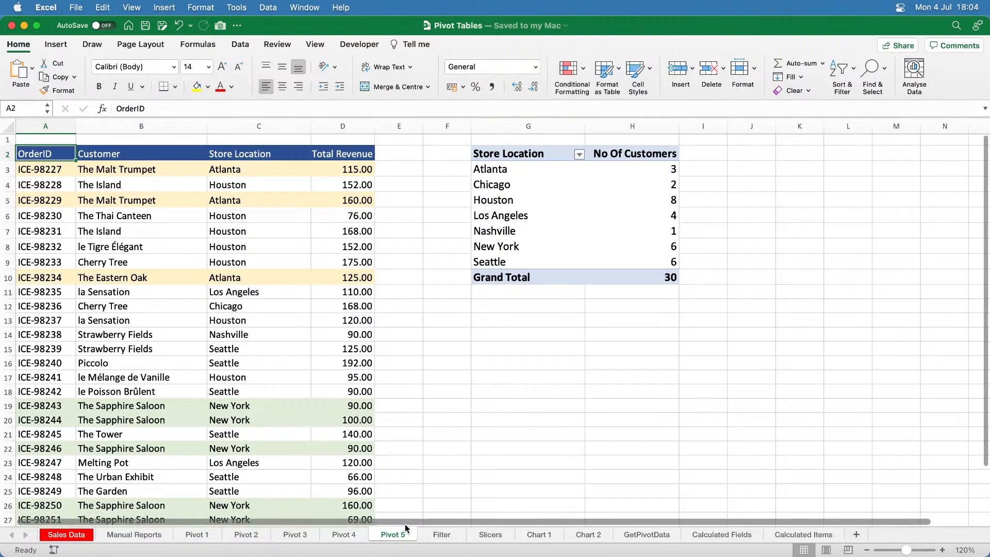
{"action": "left_click", "coordinate": [441, 536]}
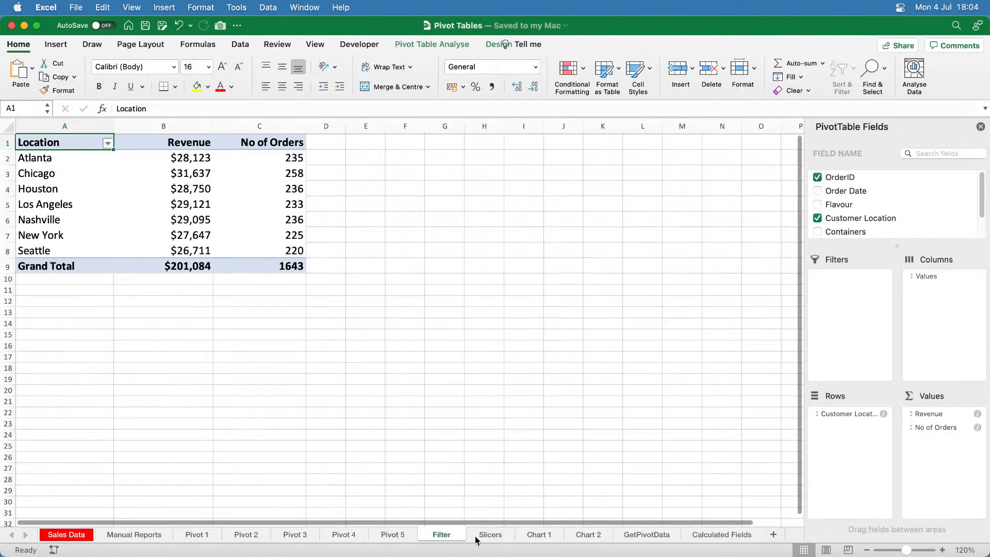
{"action": "left_click", "coordinate": [485, 539]}
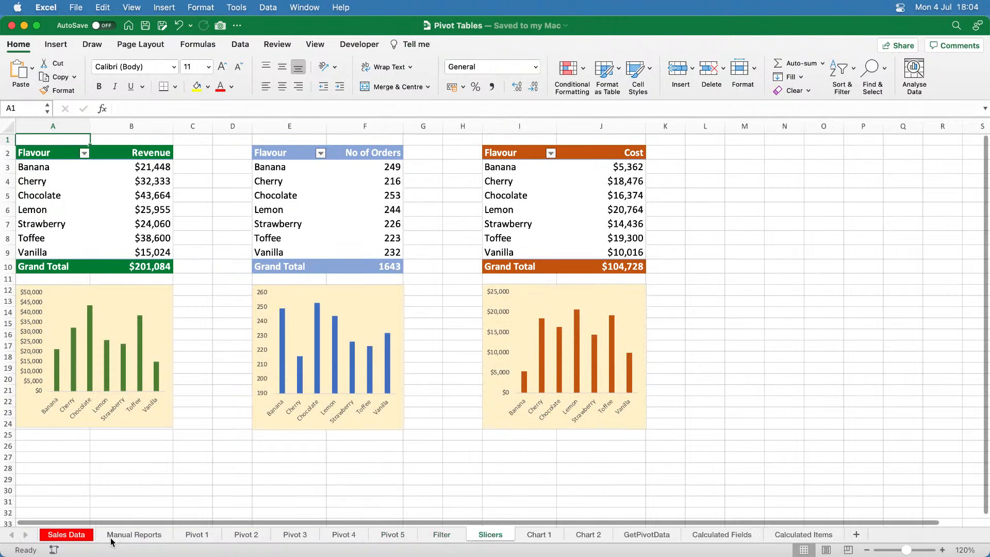
- Review the Total Revenue and Flavour columns on the Sales Data sheet and view the empty Pivot 3 sheet
{"action": "left_click", "coordinate": [75, 537]}
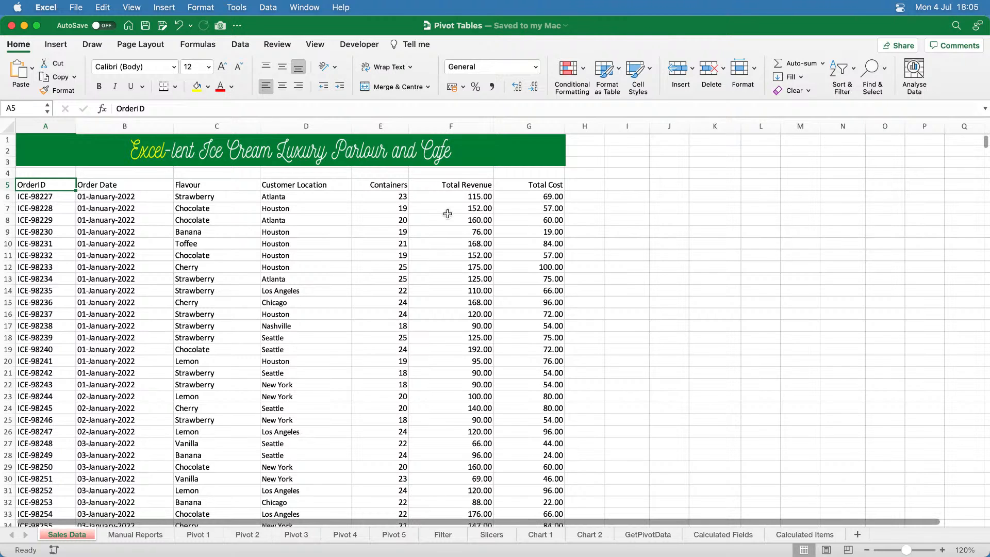
{"action": "left_click_drag", "start_coordinate": [453, 185], "coordinate": [437, 437]}
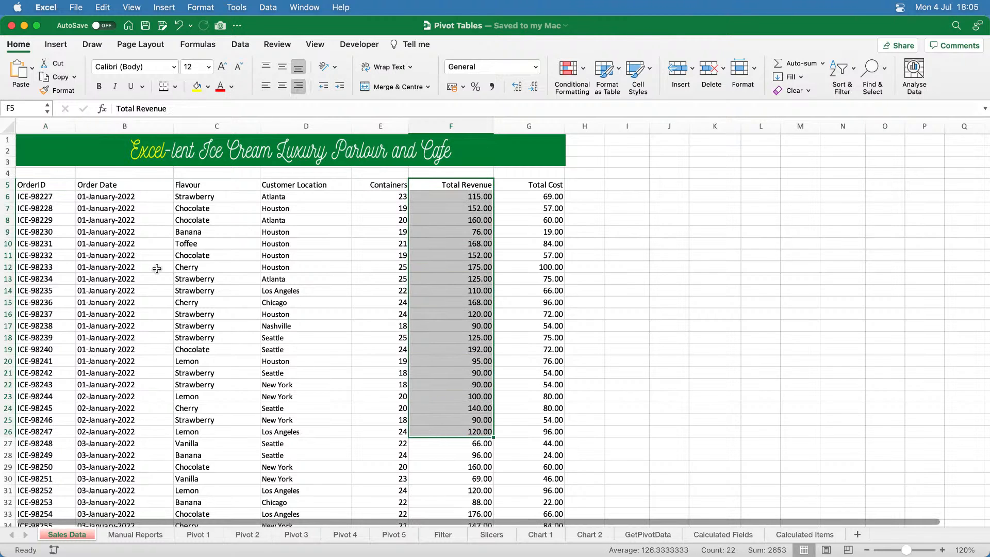
{"action": "left_click", "coordinate": [199, 188]}
{"action": "left_click_drag", "start_coordinate": [199, 188], "coordinate": [216, 335]}
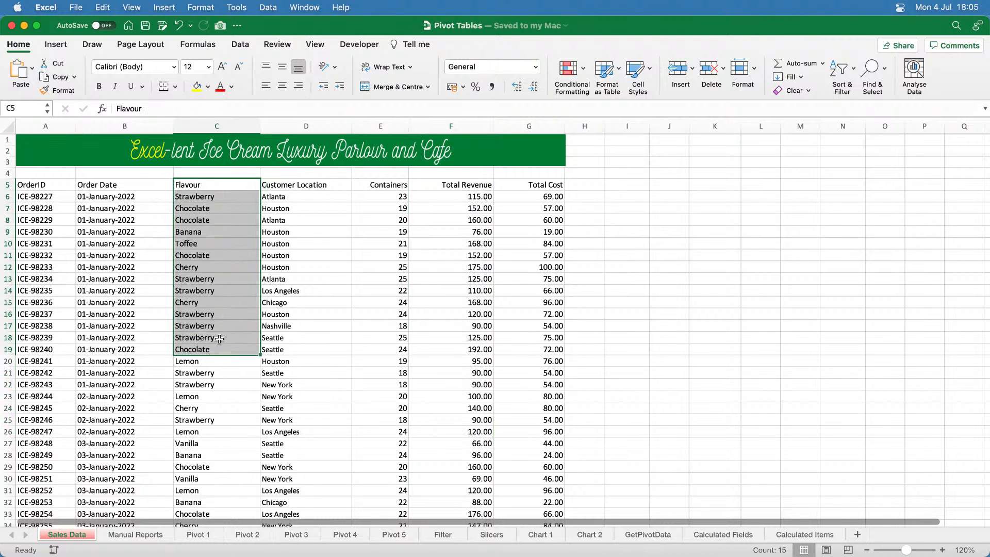
{"action": "left_click", "coordinate": [217, 338]}
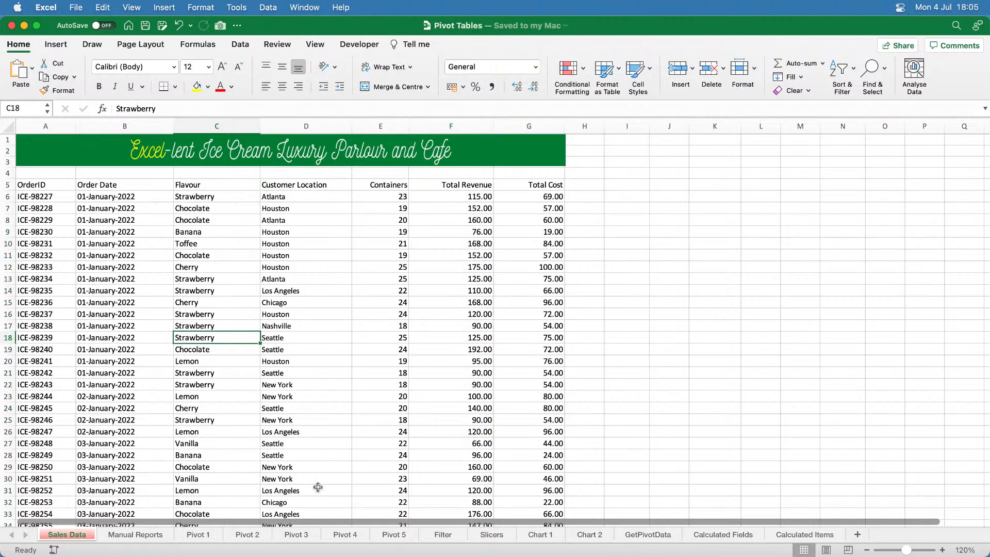
{"action": "left_click", "coordinate": [303, 537]}
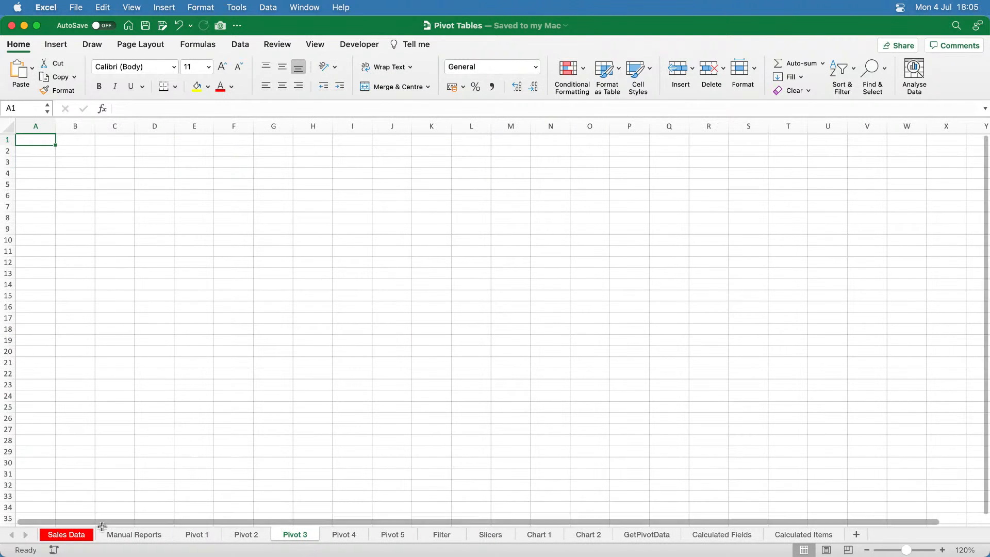
- Start creating a pivot table from the full data block on the Sales Data sheet
{"action": "left_click", "coordinate": [81, 540]}
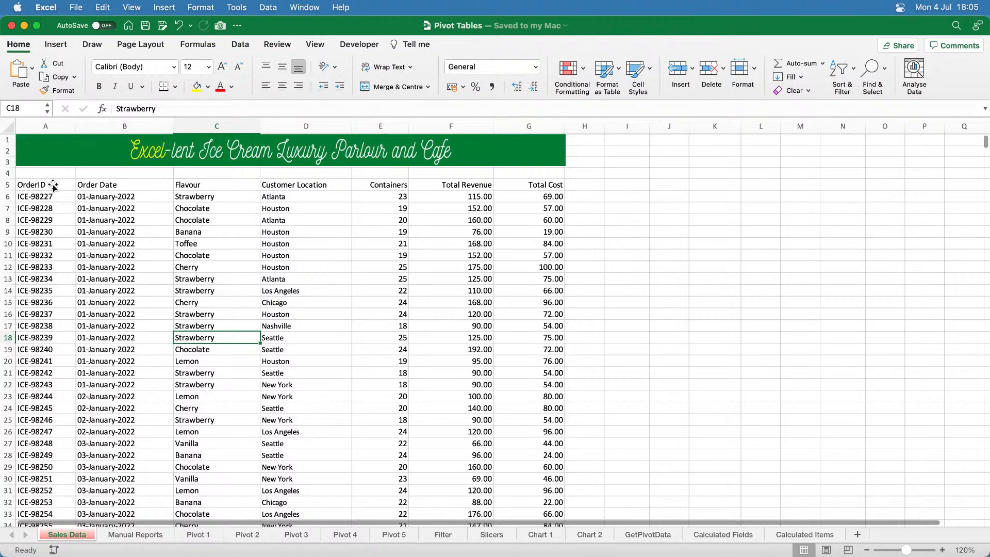
{"action": "left_click_drag", "start_coordinate": [47, 186], "coordinate": [531, 420]}
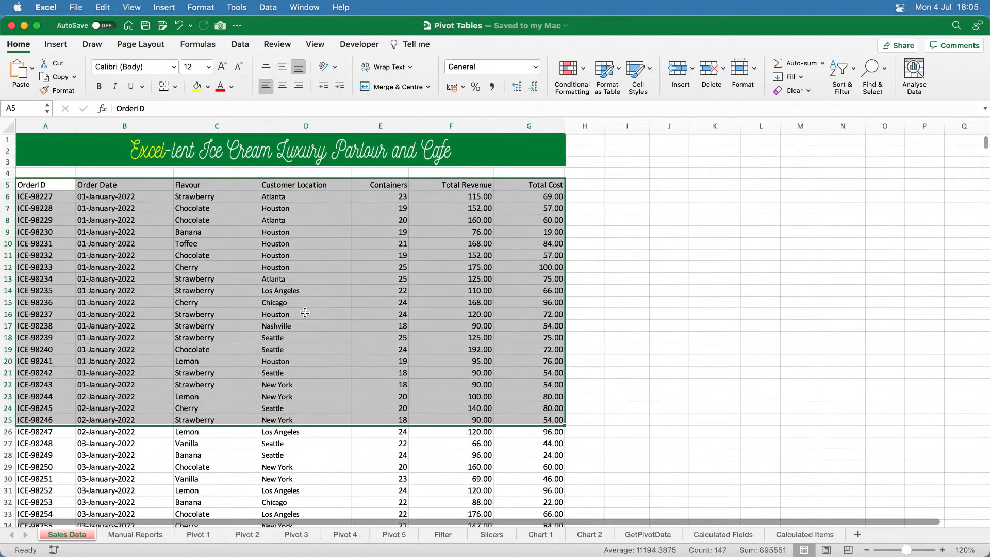
{"action": "left_click", "coordinate": [64, 188]}
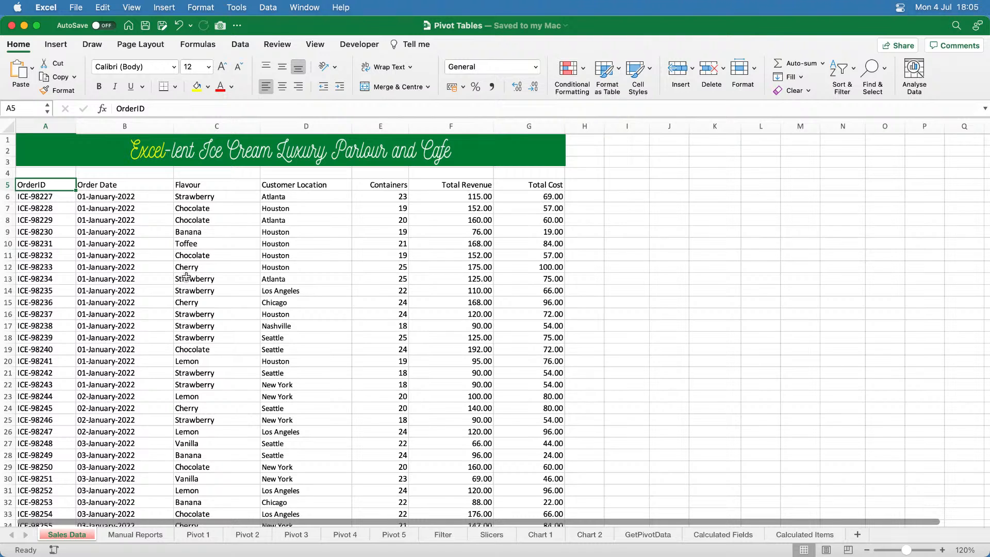
{"action": "left_click", "coordinate": [190, 269]}
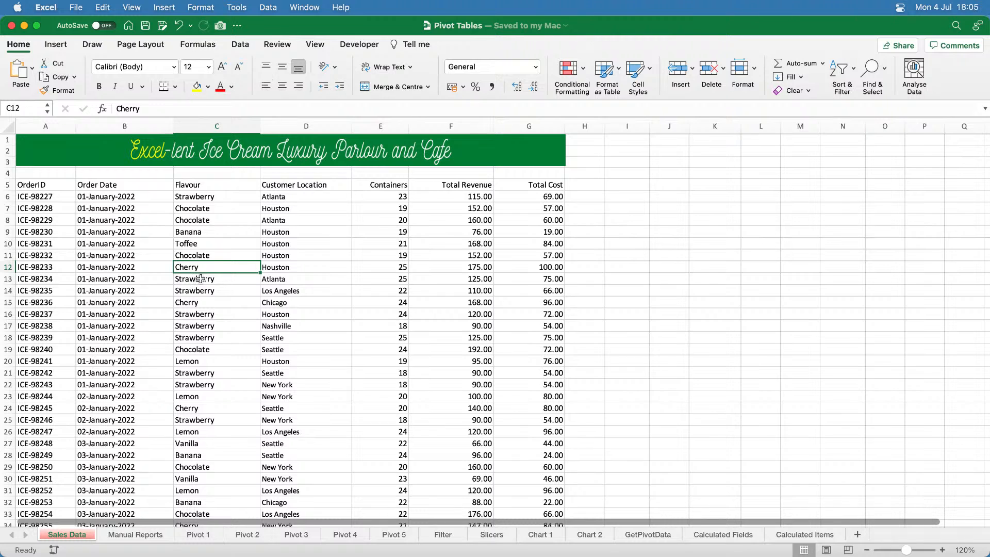
{"action": "left_click", "coordinate": [56, 44]}
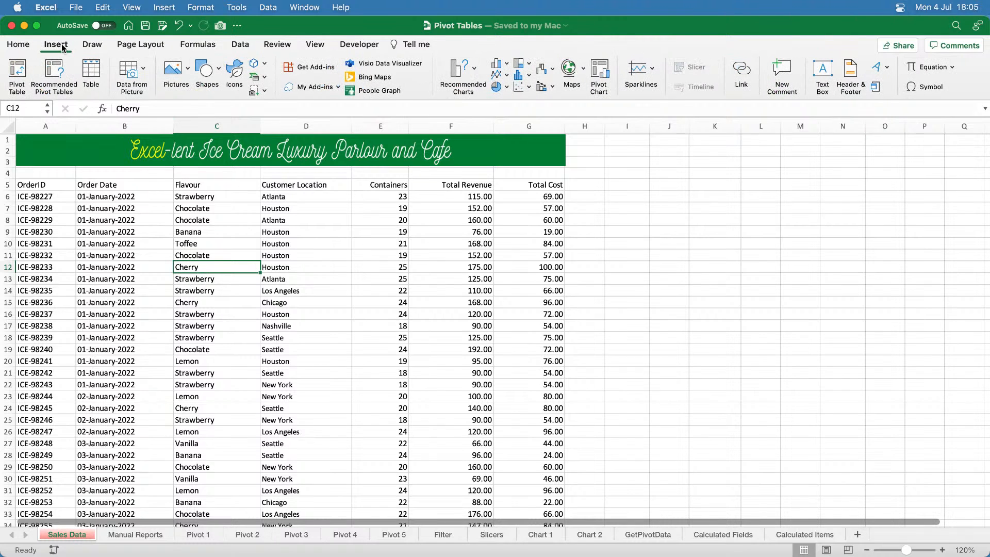
{"action": "left_click", "coordinate": [17, 72]}
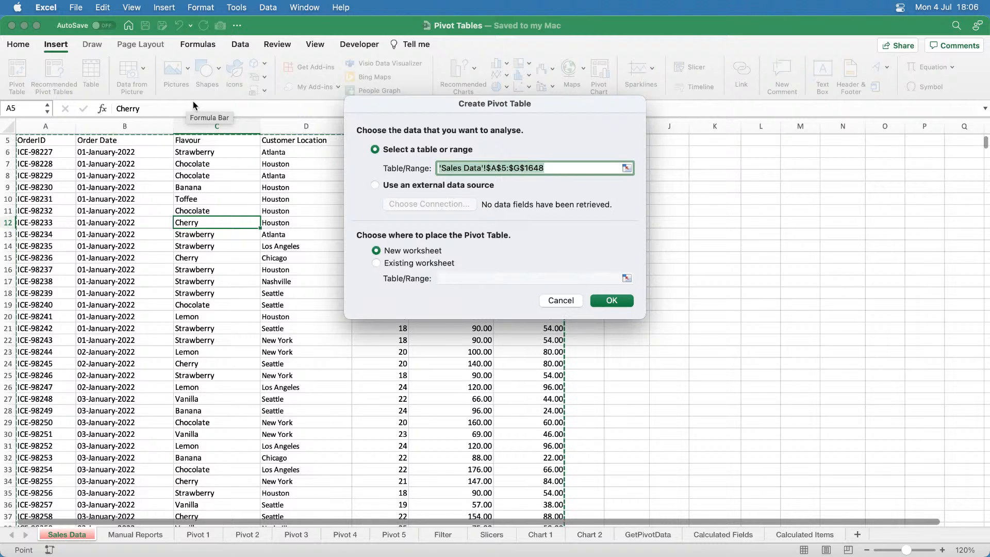
- Check the proposed source range 'Sales Data'!$A$5:$G$1648 against the column headings and data on the sheet
{"action": "left_click_drag", "start_coordinate": [416, 107], "coordinate": [677, 145]}
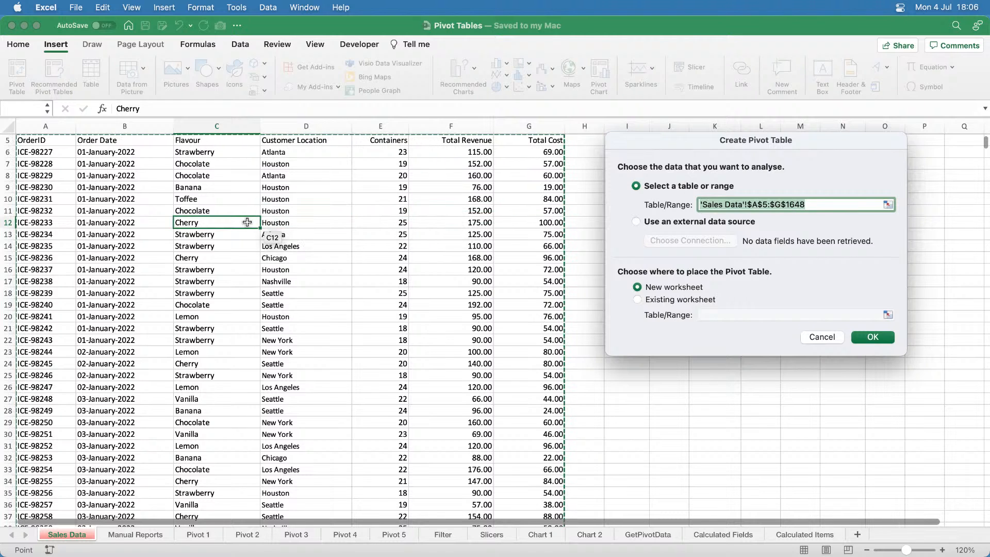
{"action": "scroll", "coordinate": [247, 222], "scroll_direction": "up", "scroll_amount": 2}
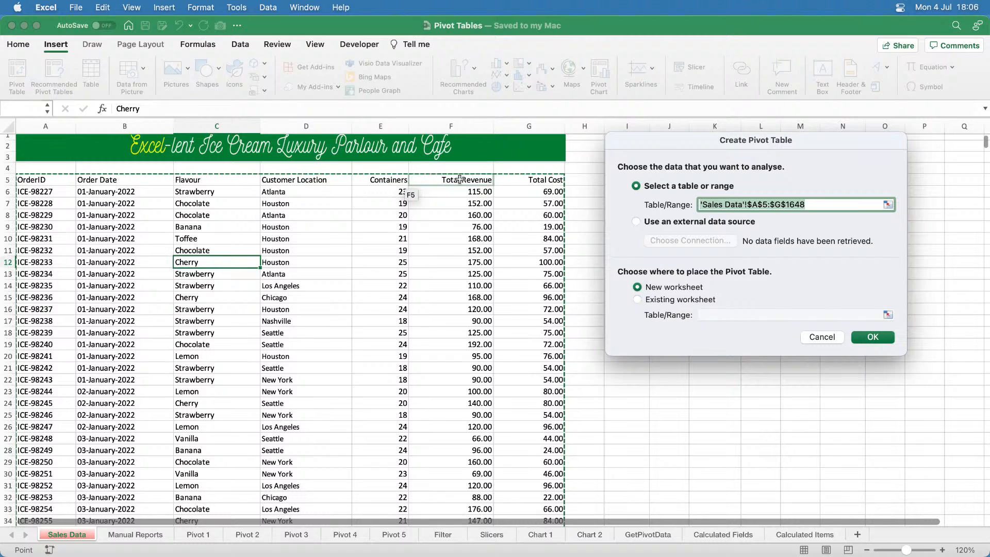
{"action": "left_click", "coordinate": [805, 206]}
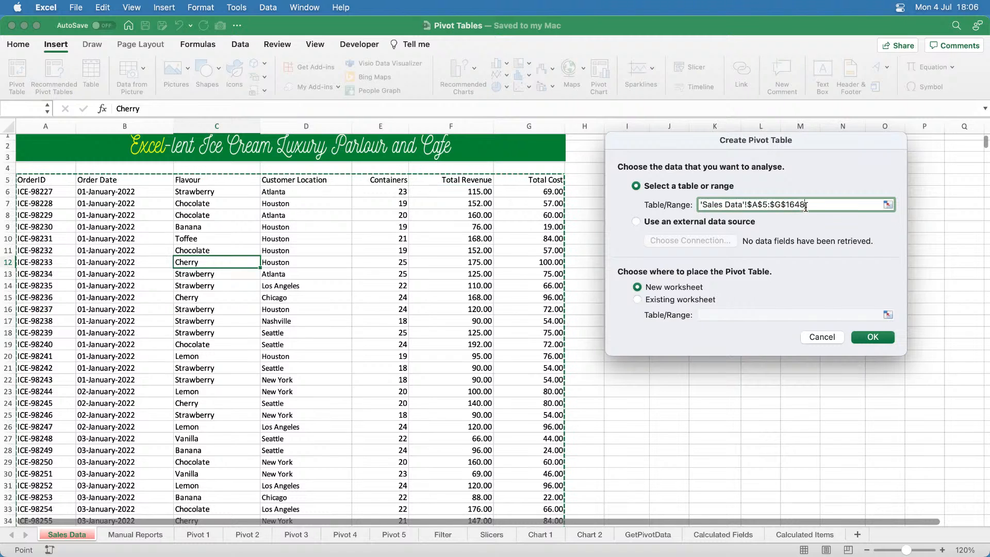
{"action": "left_click_drag", "start_coordinate": [806, 206], "coordinate": [694, 205]}
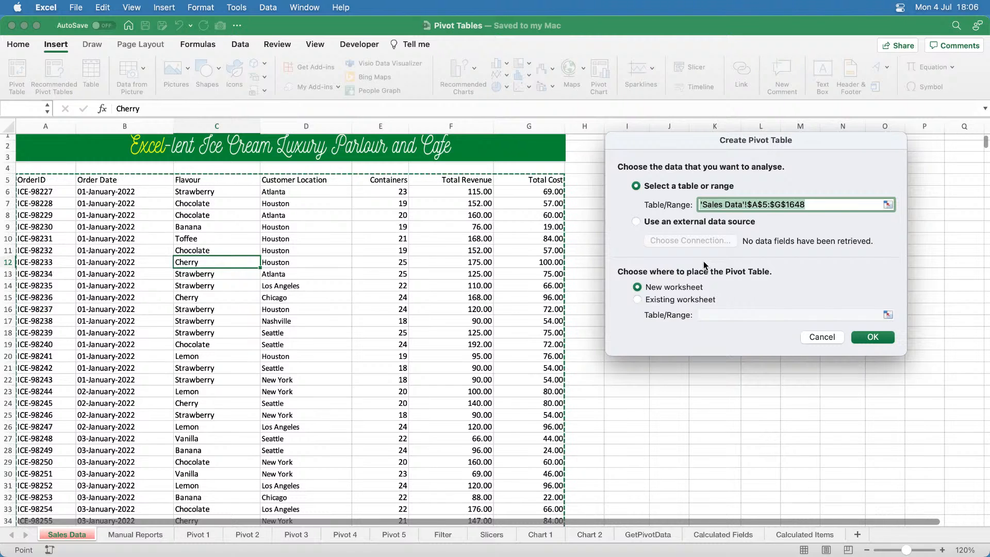
{"action": "left_click", "coordinate": [818, 204]}
{"action": "left_click_drag", "start_coordinate": [819, 203], "coordinate": [690, 204]}
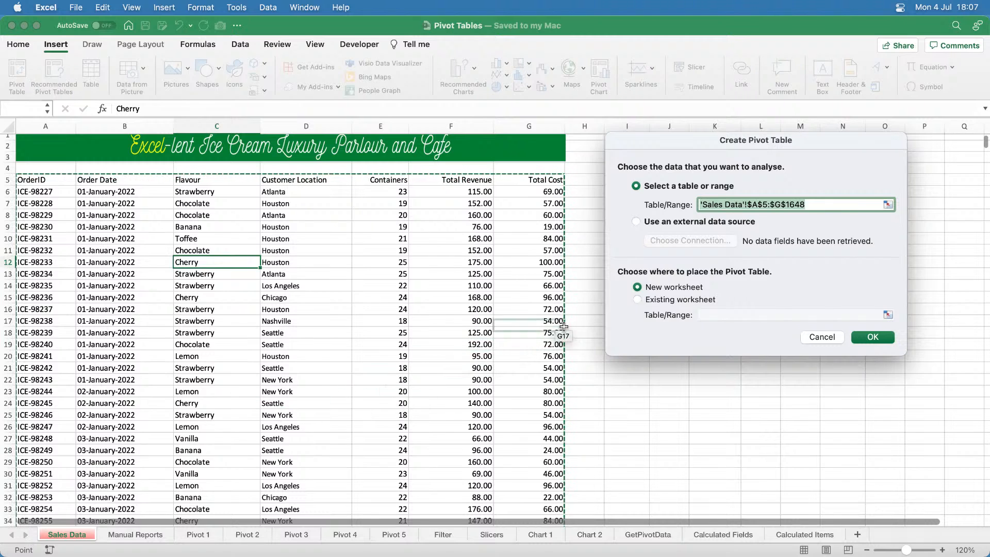
- Place the new pivot table on the existing Pivot 3 worksheet at cell A1 and create it
{"action": "left_click", "coordinate": [638, 300]}
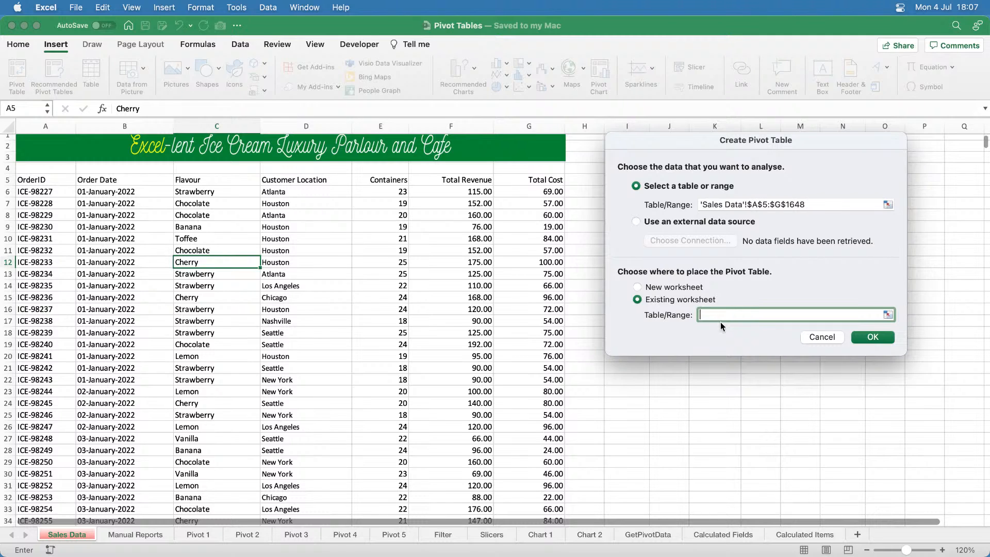
{"action": "left_click", "coordinate": [305, 537]}
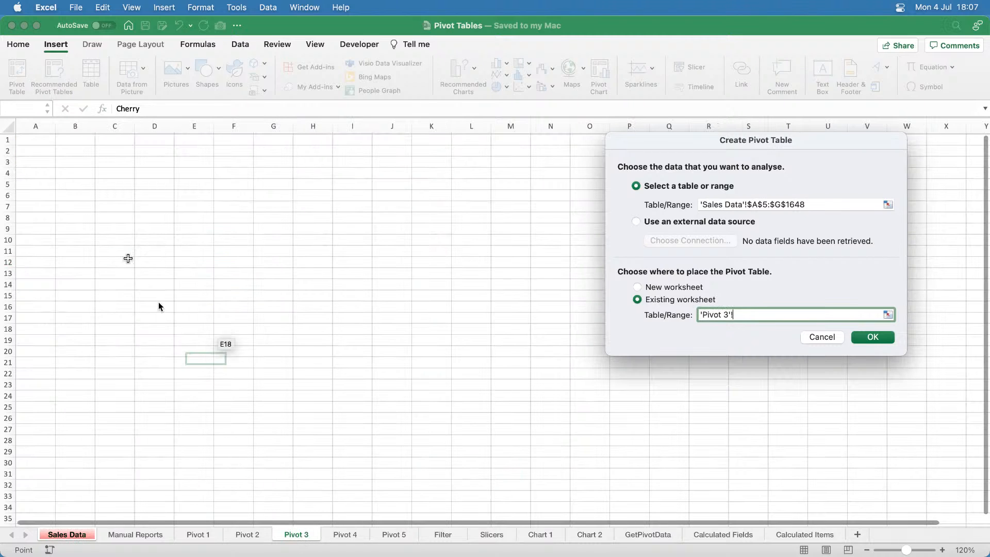
{"action": "left_click", "coordinate": [38, 145]}
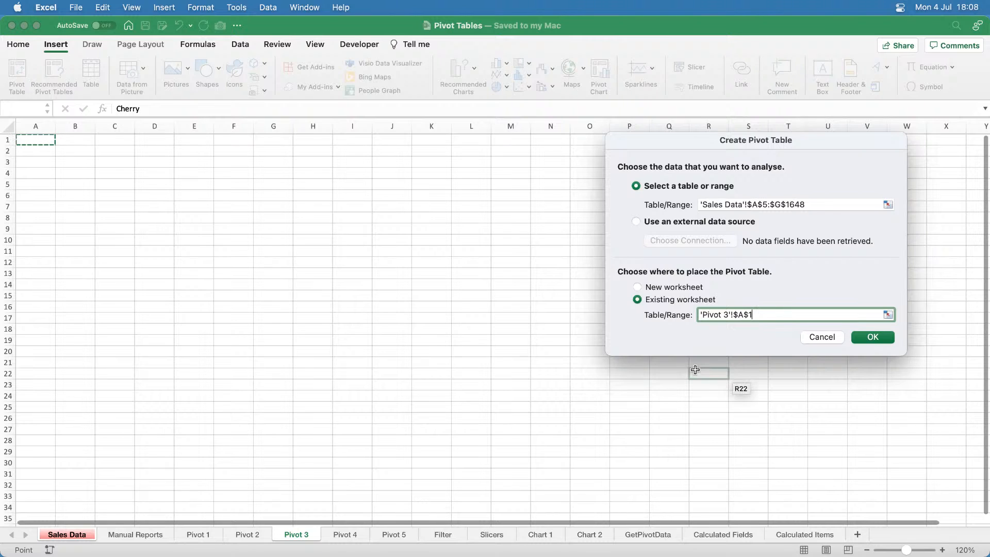
{"action": "left_click", "coordinate": [868, 338]}
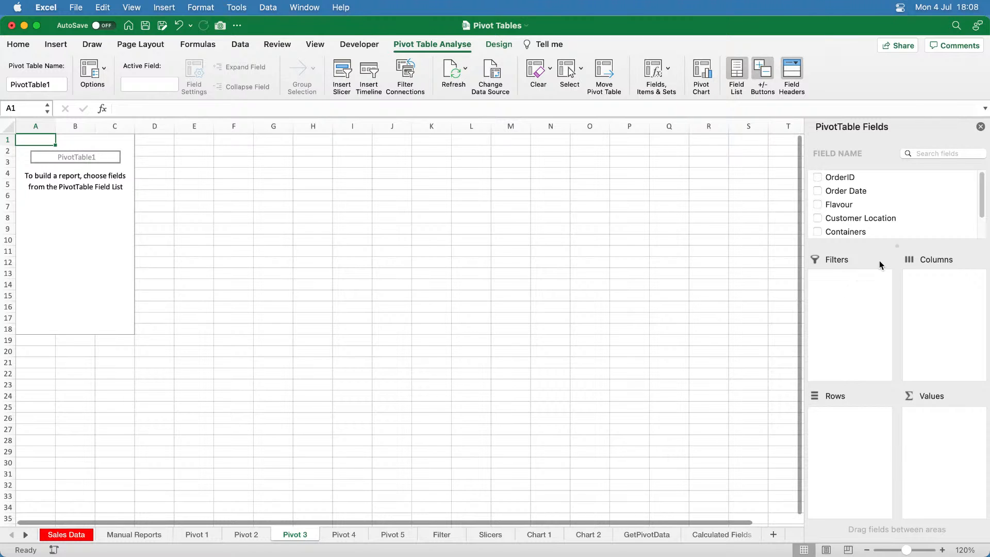
- Add the Flavour field to the pivot table's rows and compare it with the Flavour column on Sales Data
{"action": "left_click_drag", "start_coordinate": [897, 248], "coordinate": [897, 325]}
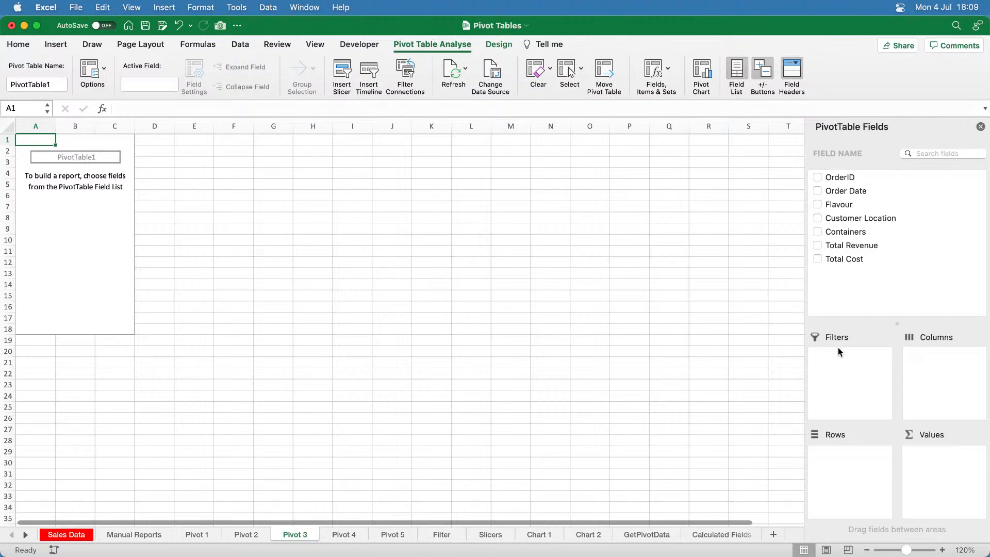
{"action": "left_click", "coordinate": [846, 209]}
{"action": "left_click_drag", "start_coordinate": [846, 208], "coordinate": [858, 462]}
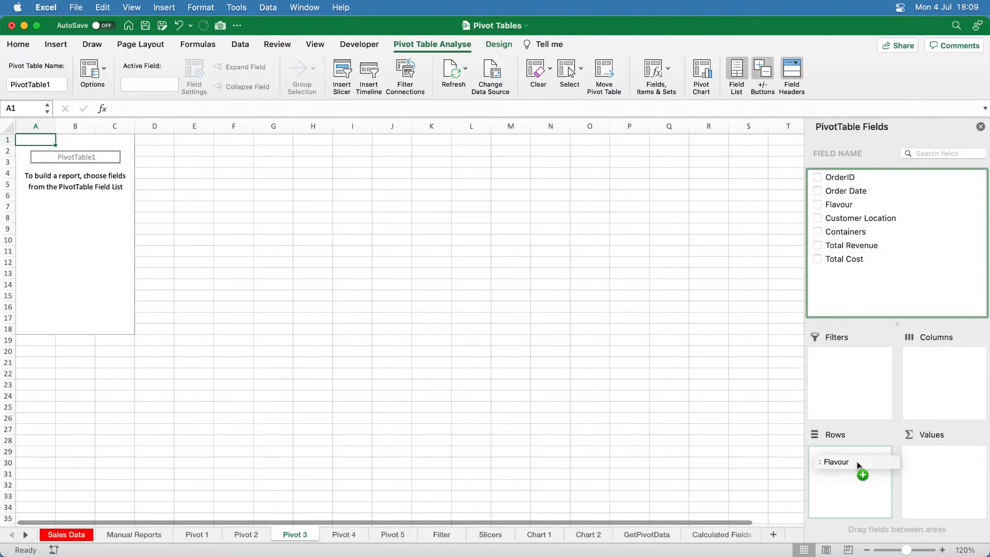
{"action": "left_click_drag", "start_coordinate": [857, 462], "coordinate": [857, 462]}
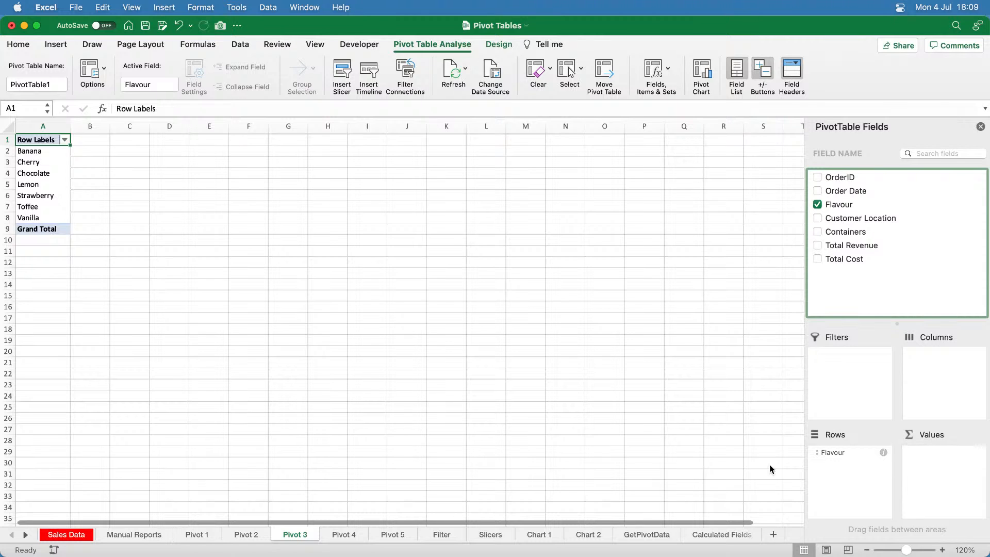
{"action": "left_click", "coordinate": [81, 536]}
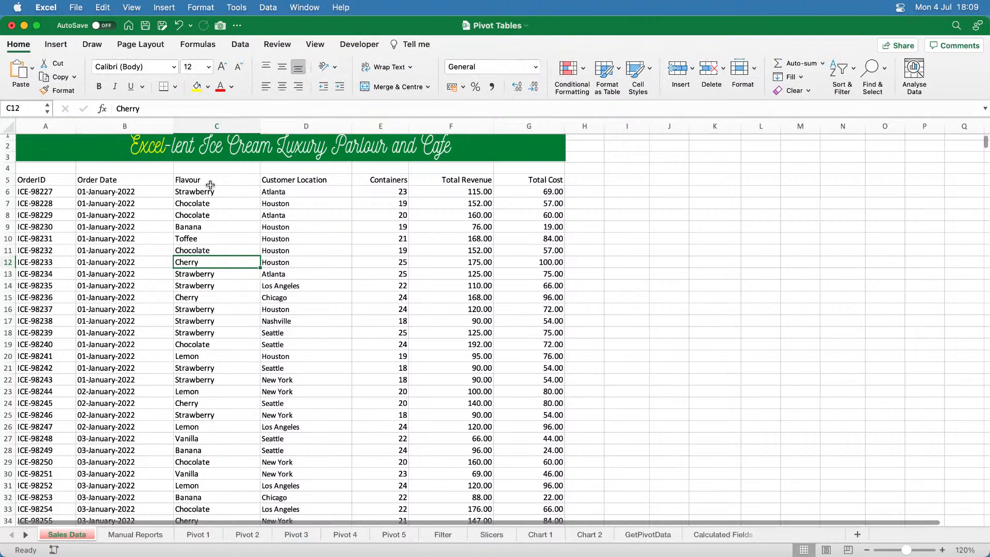
{"action": "left_click", "coordinate": [309, 536]}
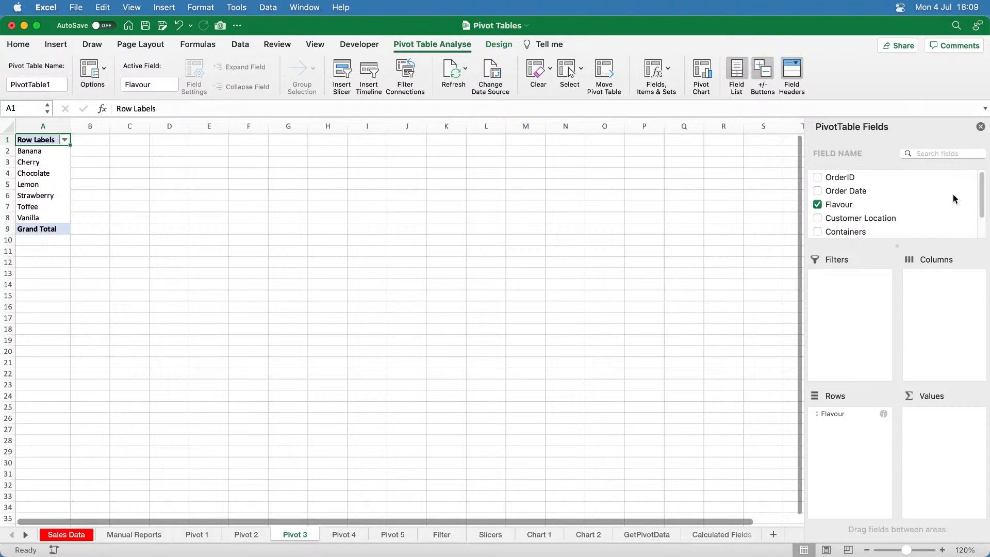
- Add the Total Revenue field to the values of the Pivot 3 pivot table
{"action": "scroll", "coordinate": [981, 194], "scroll_direction": "down", "scroll_amount": 2}
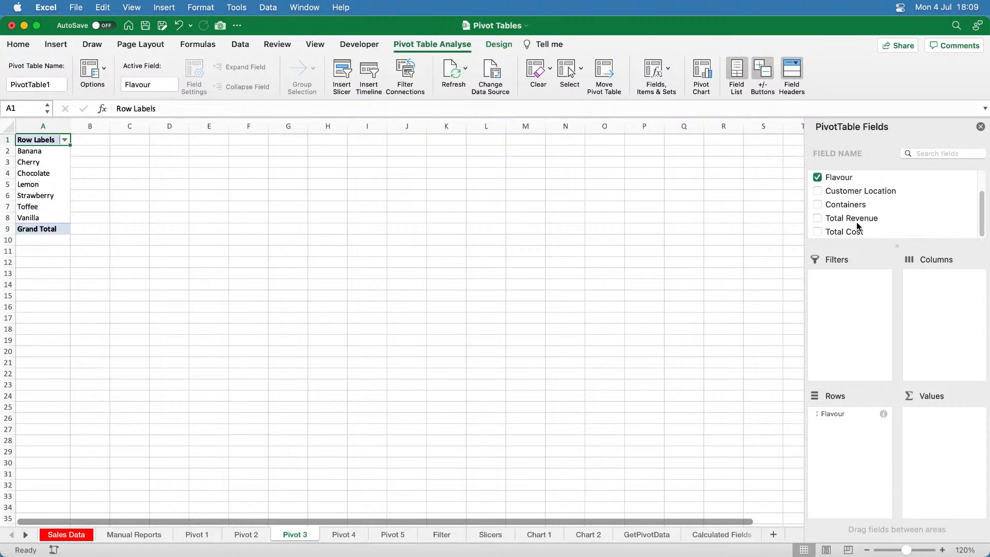
{"action": "left_click_drag", "start_coordinate": [847, 220], "coordinate": [952, 439]}
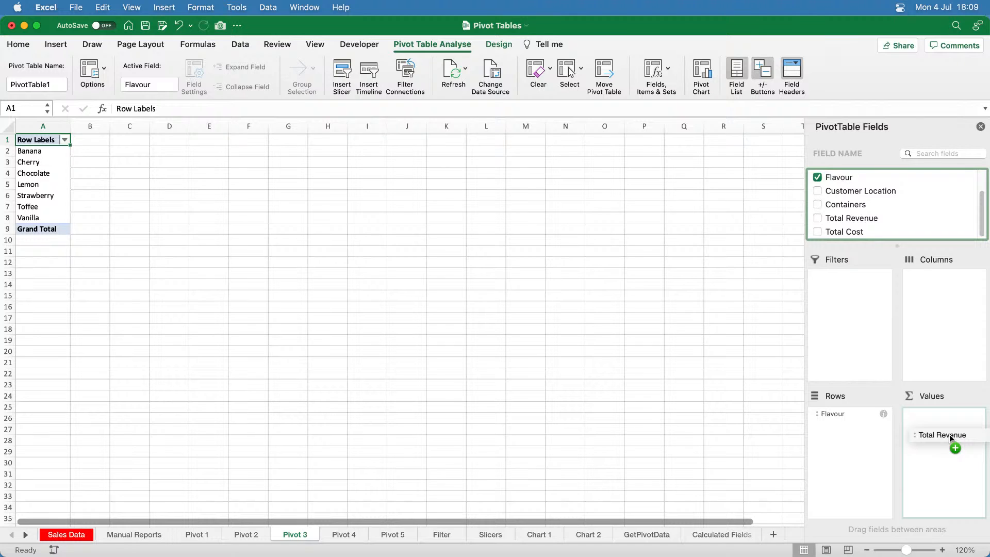
{"action": "left_click_drag", "start_coordinate": [950, 435], "coordinate": [950, 436]}
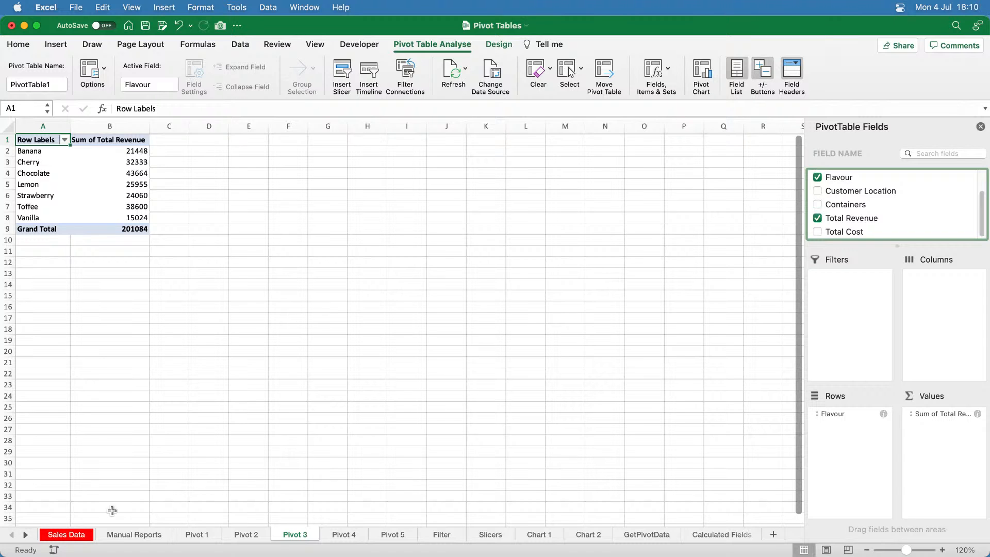
- Check the sum of the Total Revenue column on Sales Data against the pivot table, and inspect its Chocolate revenue
{"action": "left_click", "coordinate": [82, 534]}
{"action": "left_click", "coordinate": [465, 127]}
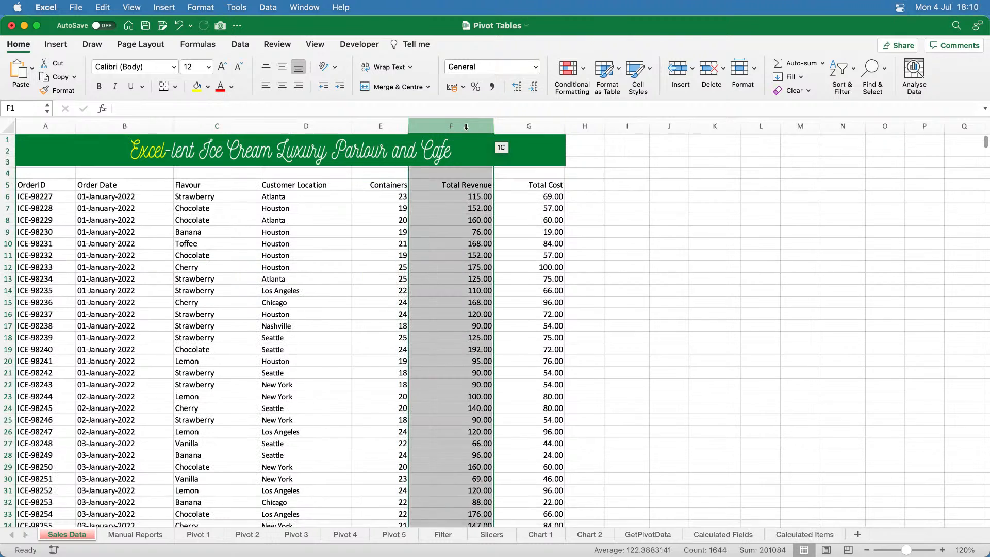
{"action": "left_click", "coordinate": [473, 349]}
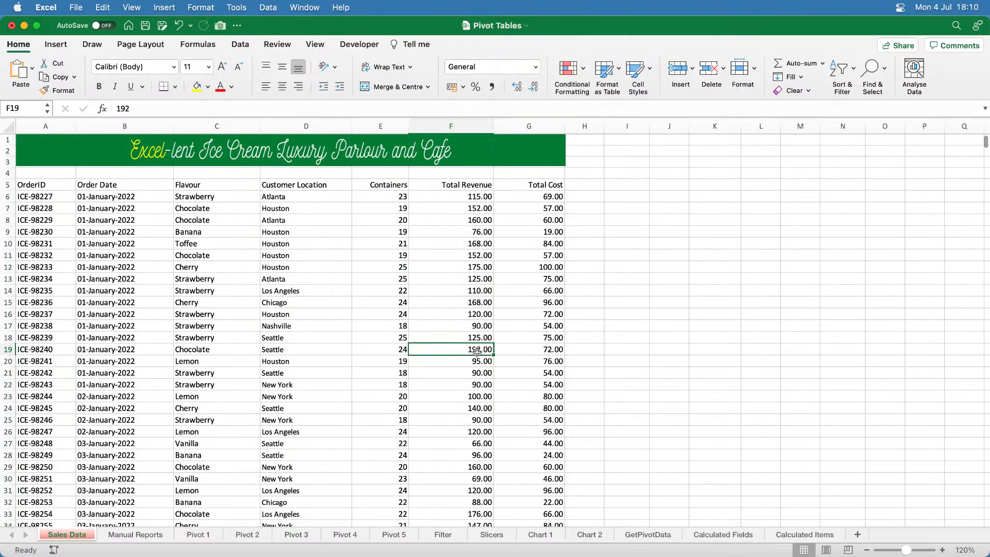
{"action": "left_click", "coordinate": [295, 534]}
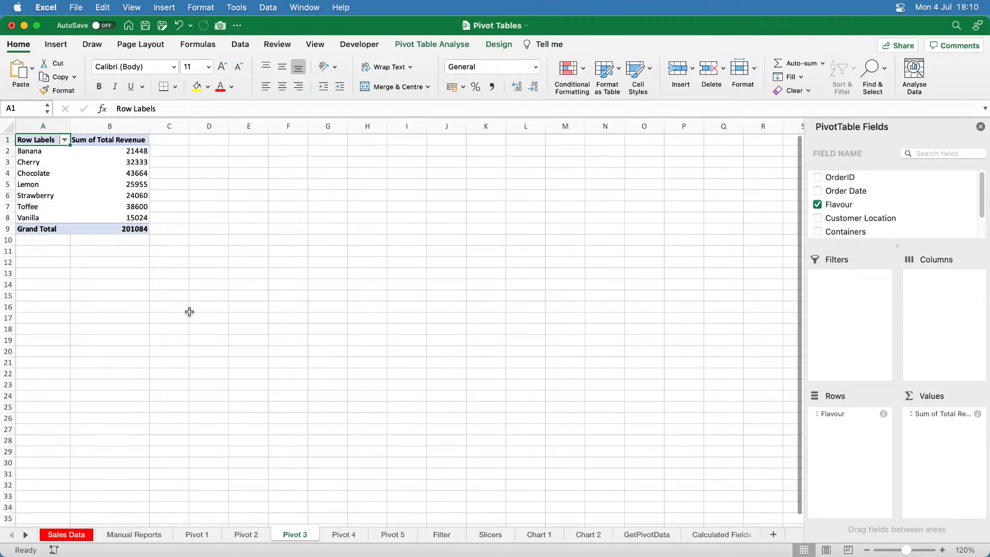
{"action": "left_click", "coordinate": [129, 172]}
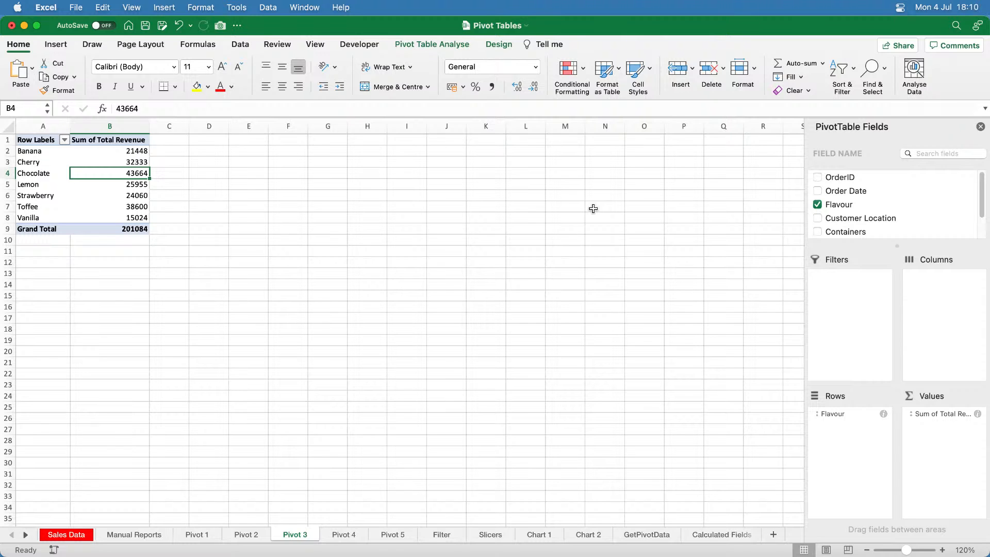
- Create a second pivot table from the sales data at cell F1 of Pivot 3, with Customer Location in the rows
{"action": "left_click", "coordinate": [80, 536]}
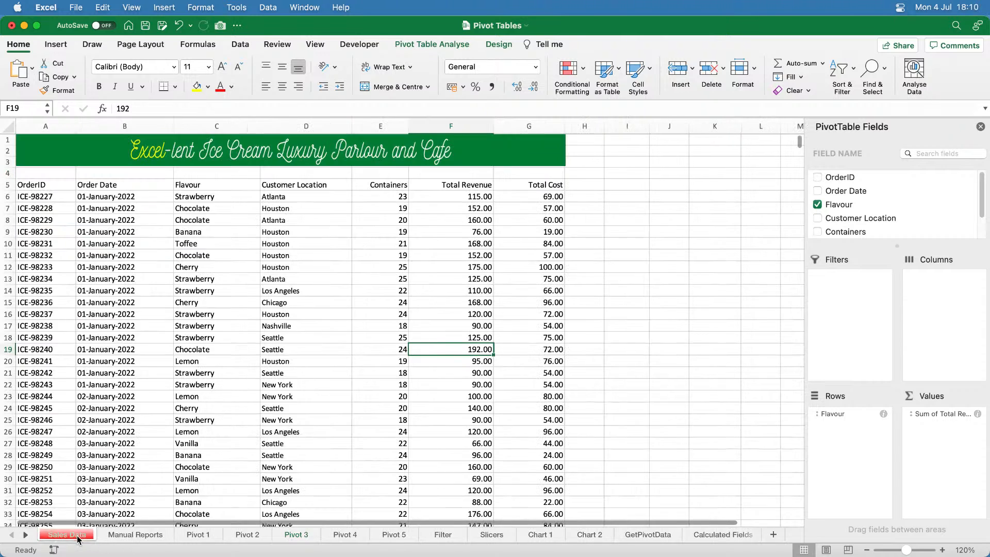
{"action": "left_click", "coordinate": [212, 326]}
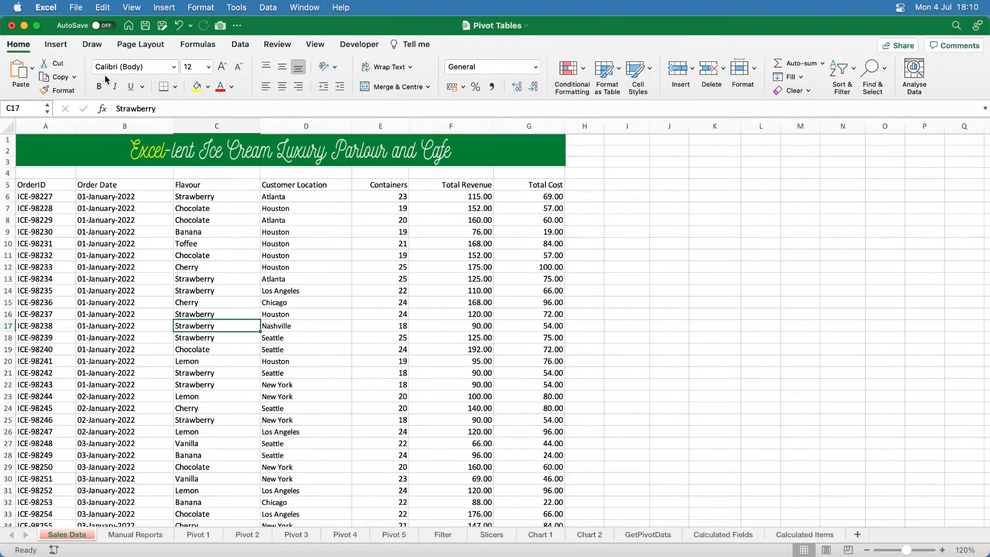
{"action": "left_click", "coordinate": [56, 45]}
{"action": "left_click", "coordinate": [26, 71]}
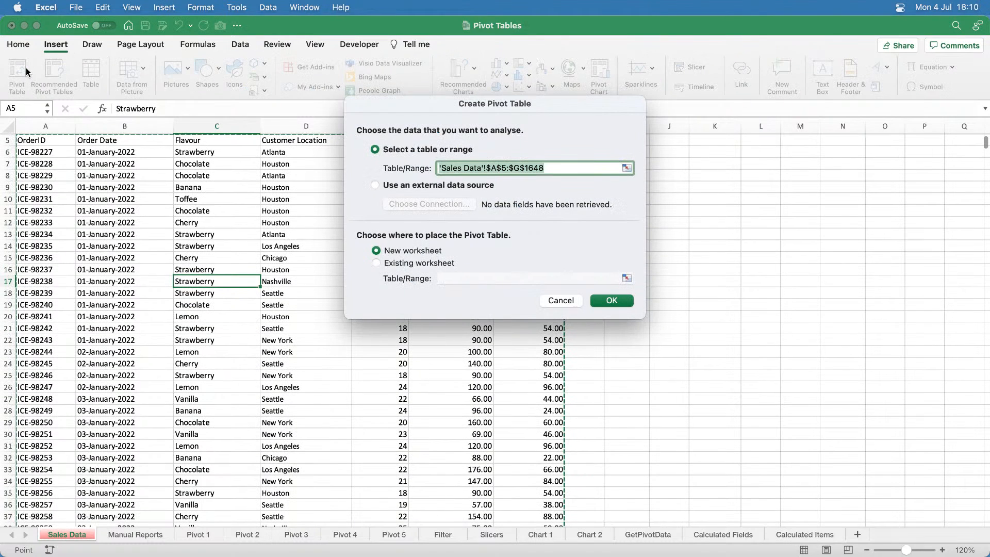
{"action": "left_click", "coordinate": [376, 264]}
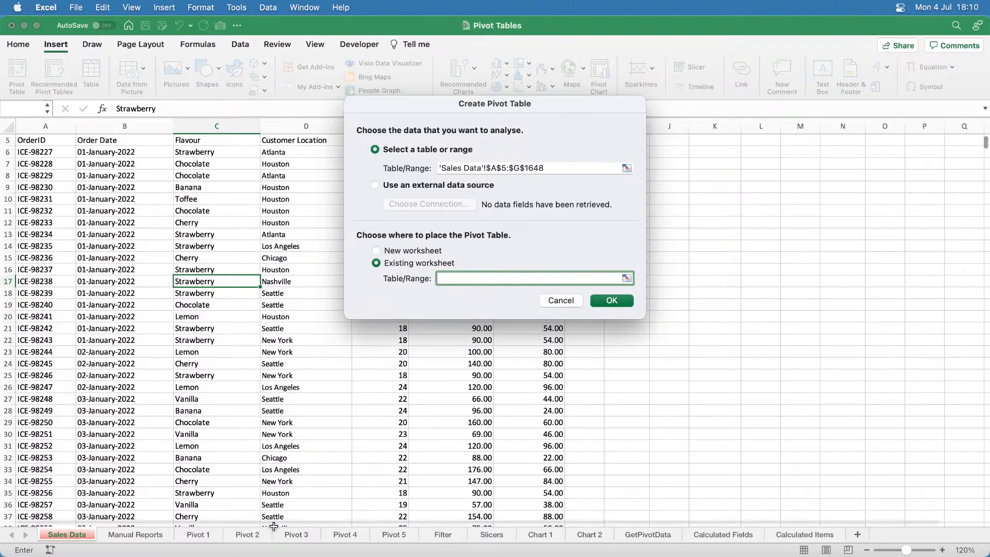
{"action": "left_click", "coordinate": [295, 535]}
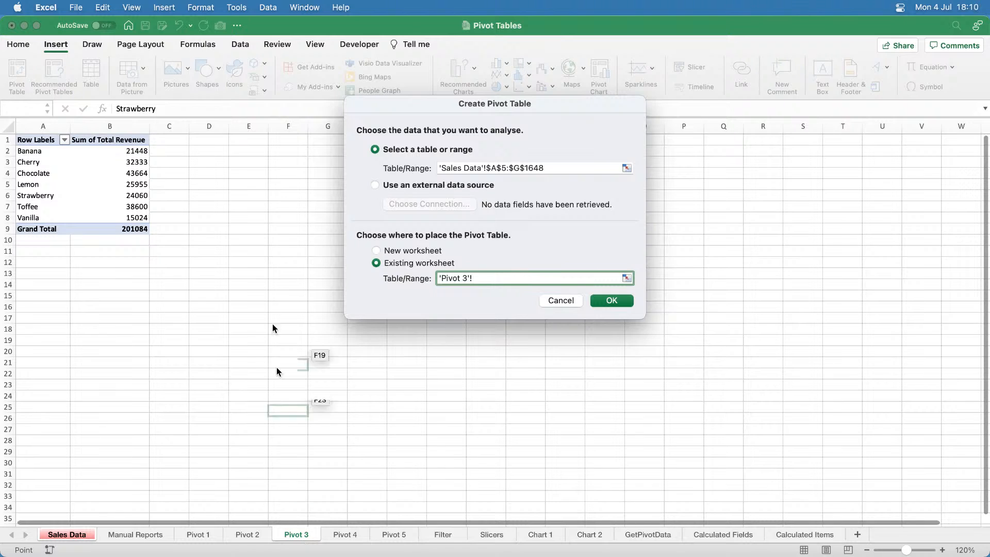
{"action": "left_click", "coordinate": [283, 141]}
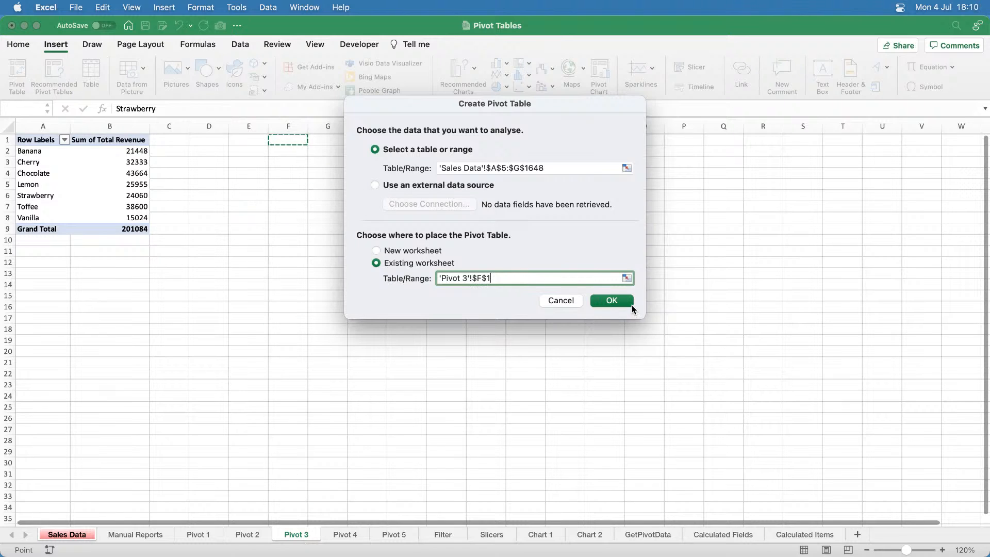
{"action": "left_click", "coordinate": [615, 301]}
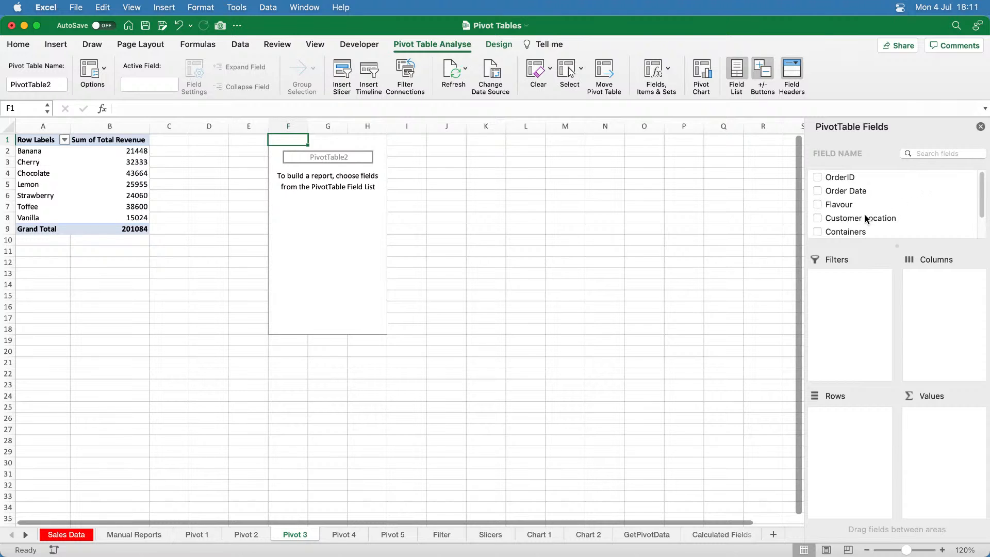
{"action": "left_click_drag", "start_coordinate": [865, 215], "coordinate": [857, 431]}
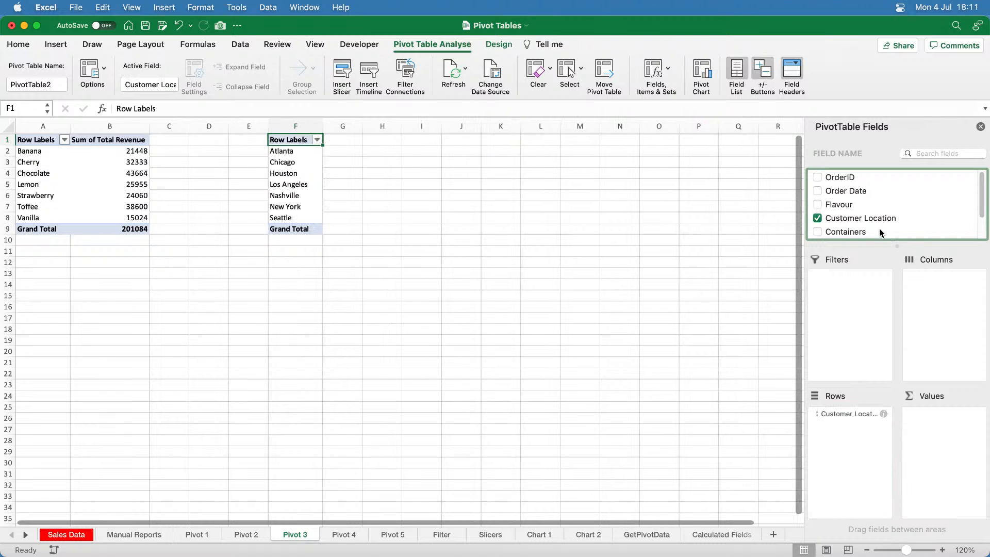
- Add the Containers field to the values of the customer location pivot table
{"action": "scroll", "coordinate": [908, 217], "scroll_direction": "down", "scroll_amount": 1}
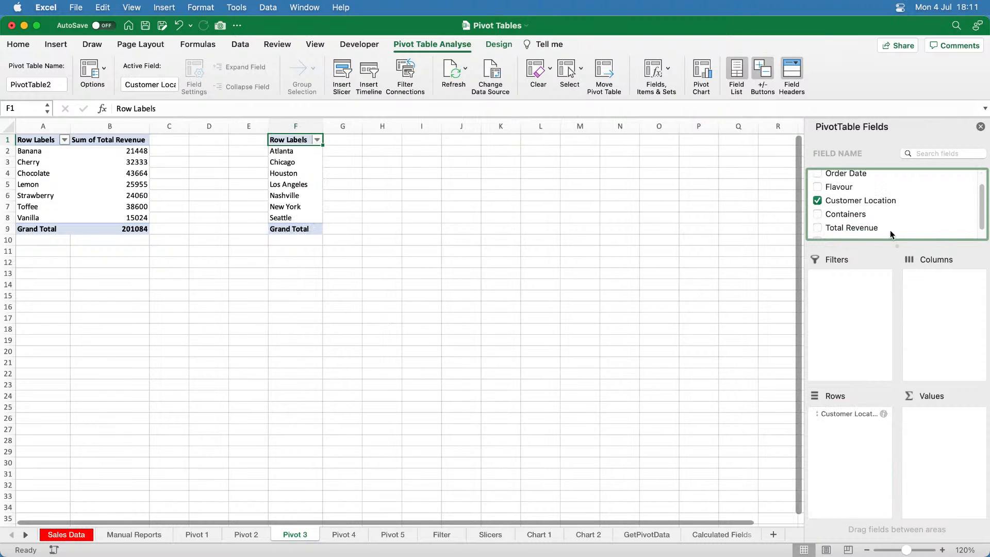
{"action": "left_click_drag", "start_coordinate": [848, 214], "coordinate": [953, 421]}
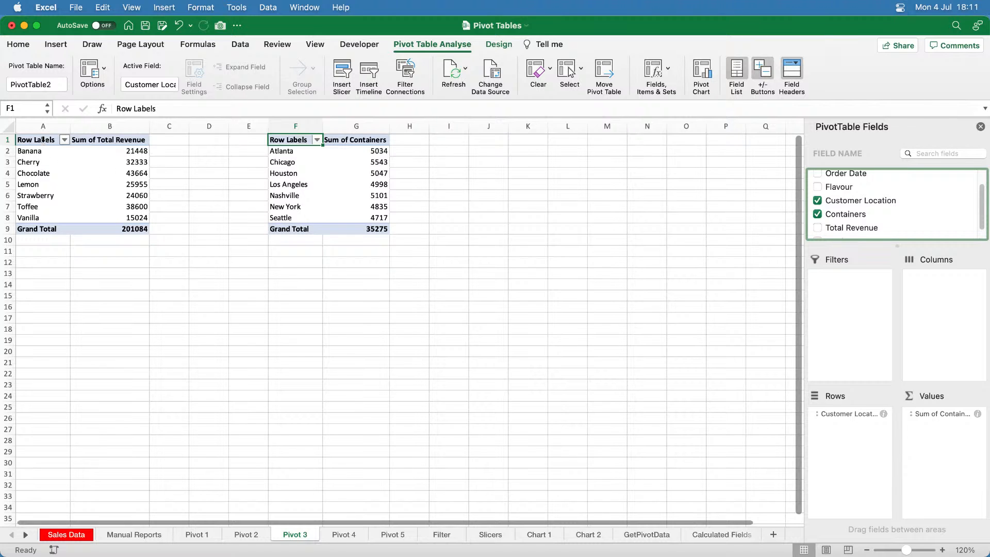
- Review the flavour pivot table against the Sales Data rows and the Manual Reports sheet, ending back on Pivot 3
{"action": "left_click_drag", "start_coordinate": [43, 140], "coordinate": [128, 228]}
{"action": "left_click", "coordinate": [129, 185]}
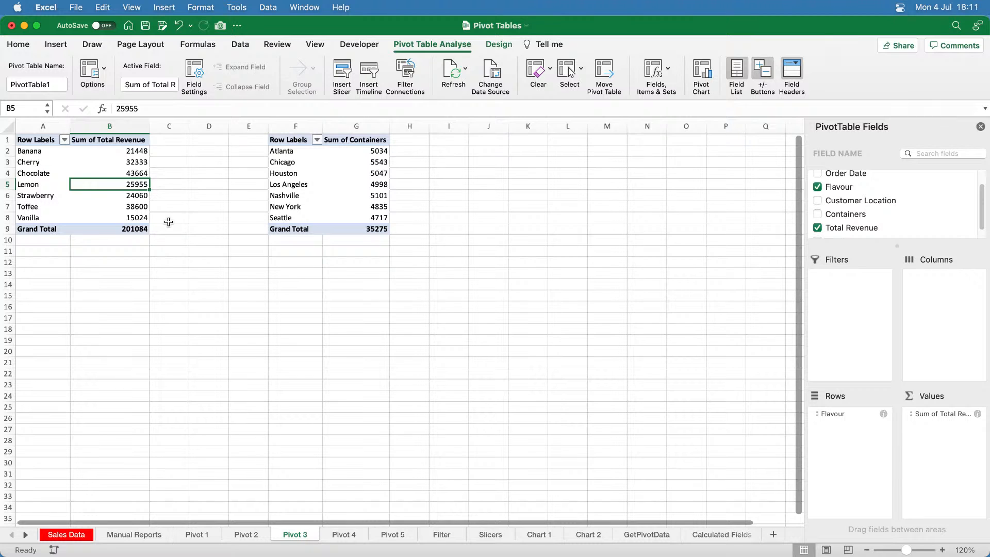
{"action": "left_click", "coordinate": [86, 535]}
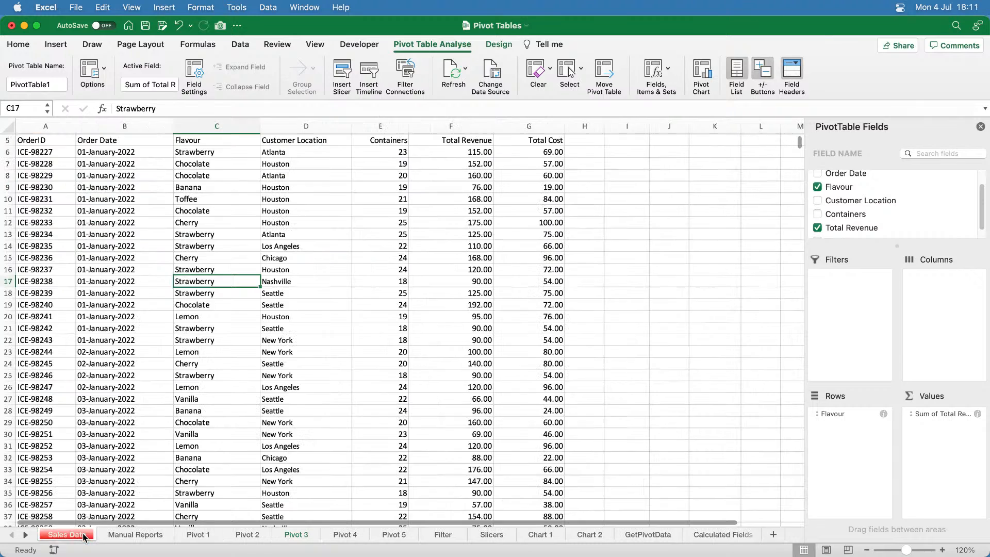
{"action": "scroll", "coordinate": [134, 309], "scroll_direction": "down", "scroll_amount": 3}
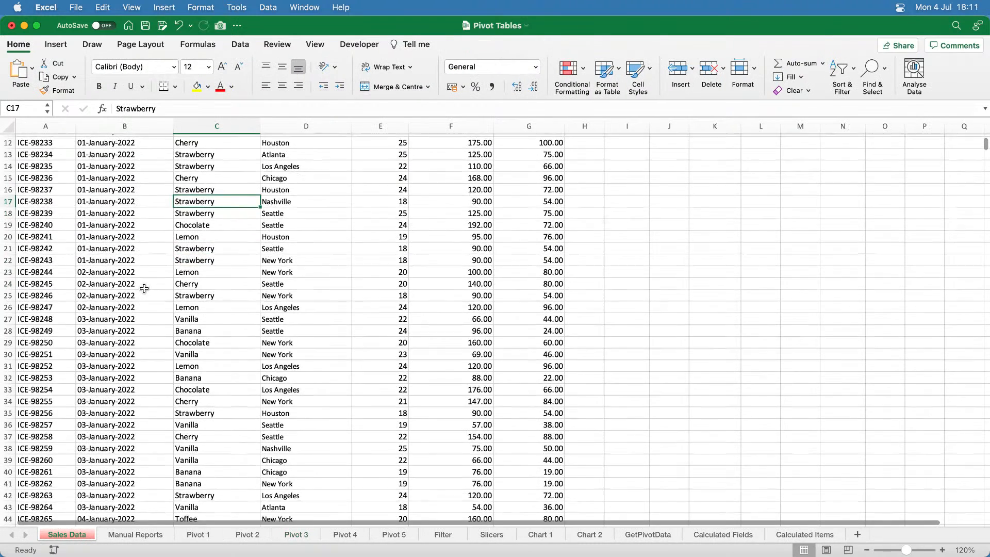
{"action": "scroll", "coordinate": [138, 404], "scroll_direction": "up", "scroll_amount": 5}
{"action": "left_click", "coordinate": [143, 538]}
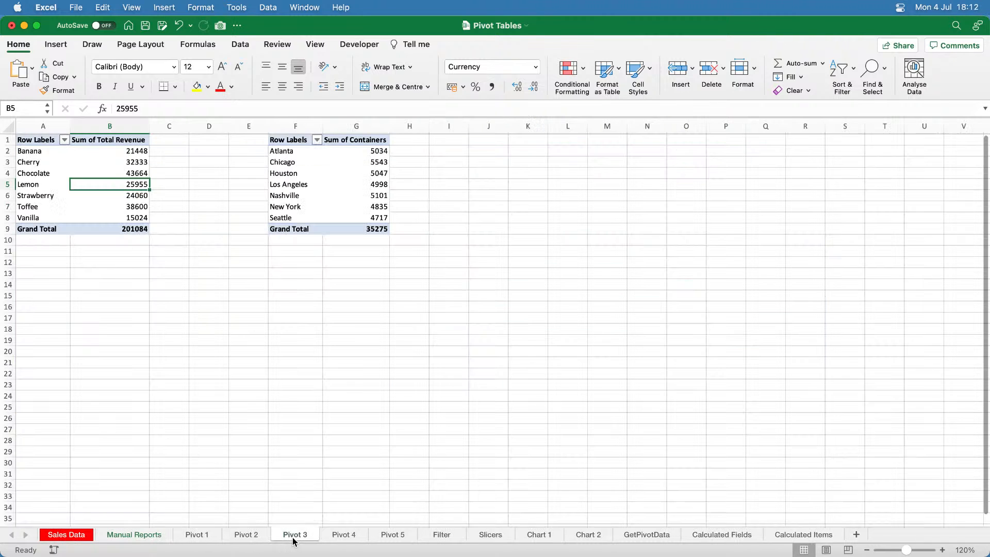
{"action": "left_click", "coordinate": [294, 541]}
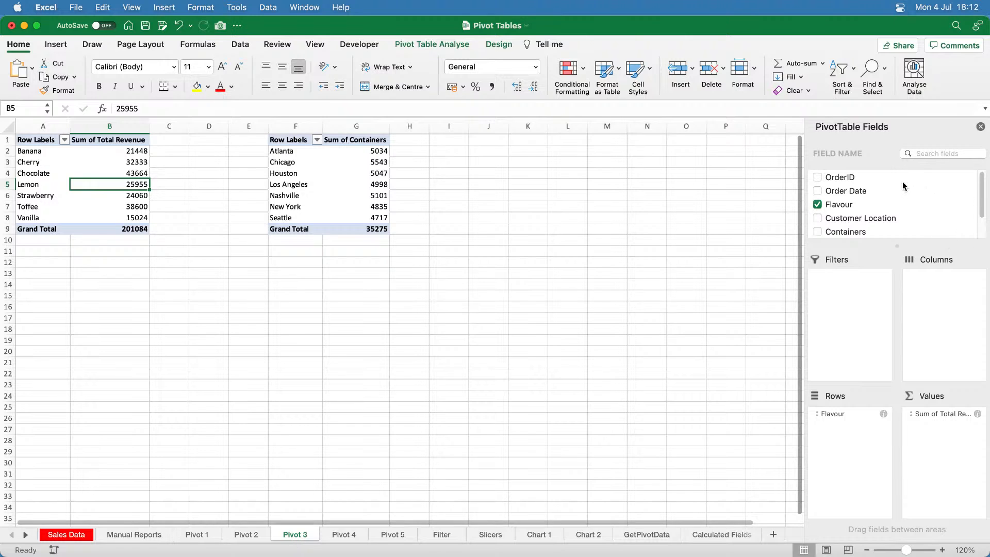
- Try OrderID in the values of the flavour pivot table, compare it with Sales Data, and remove the field again
{"action": "left_click_drag", "start_coordinate": [853, 177], "coordinate": [947, 431]}
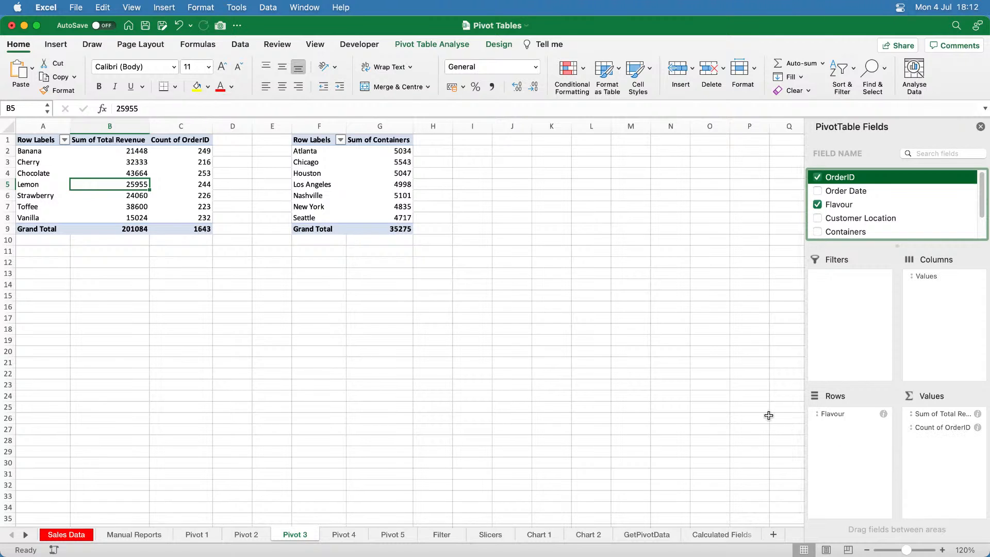
{"action": "left_click", "coordinate": [142, 536]}
{"action": "left_click", "coordinate": [66, 535]}
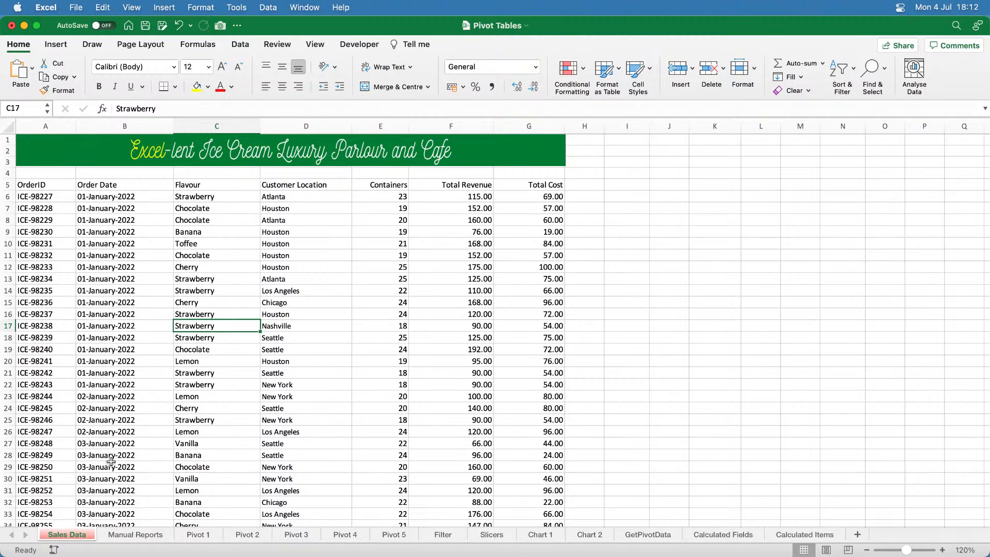
{"action": "left_click", "coordinate": [304, 533]}
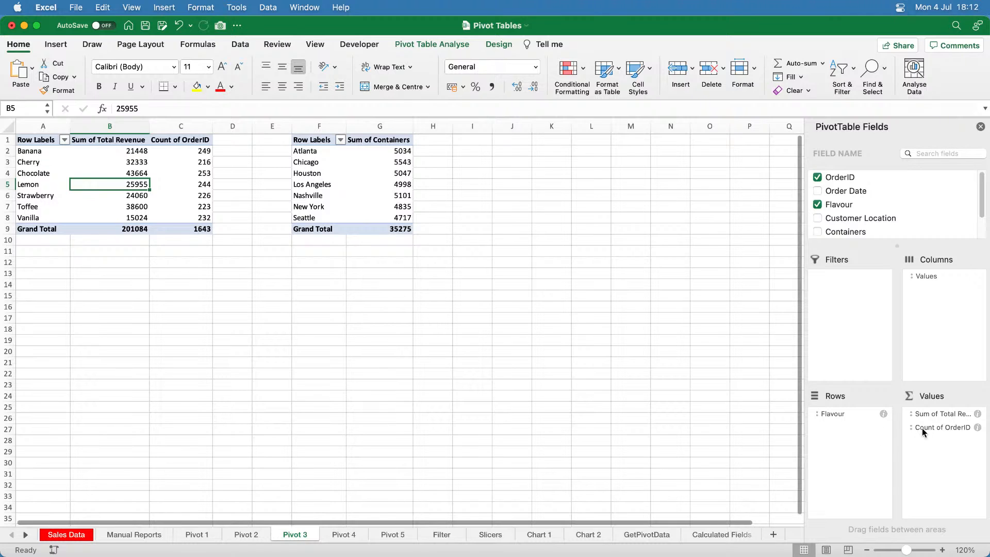
{"action": "left_click_drag", "start_coordinate": [931, 428], "coordinate": [946, 190]}
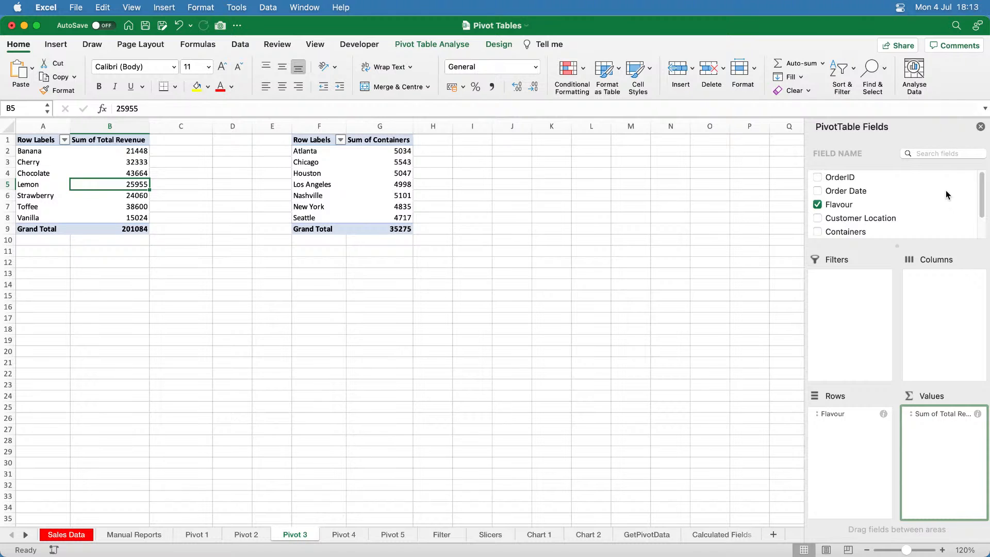
- Examine the Flavour and Total Revenue columns on Sales Data and return to Pivot 3
{"action": "left_click", "coordinate": [79, 536]}
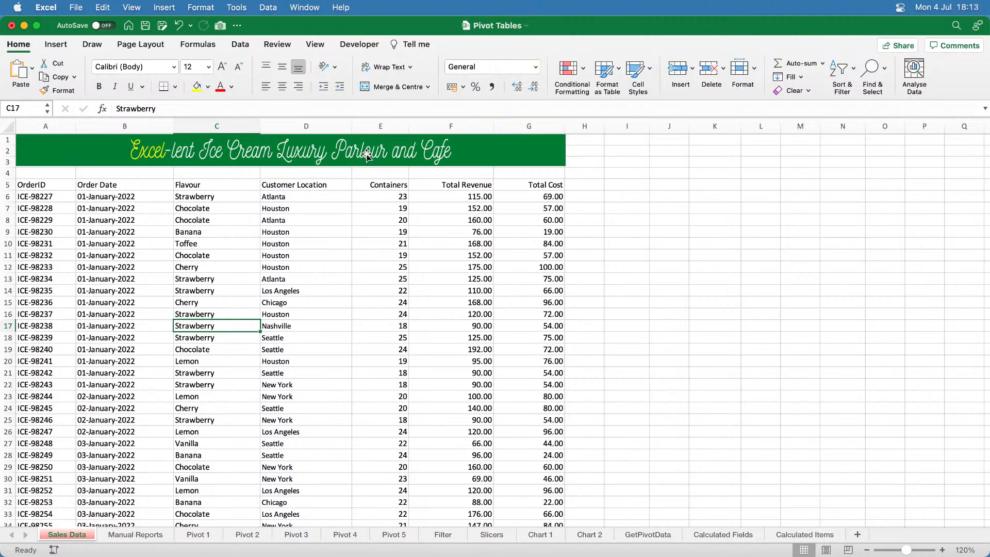
{"action": "left_click", "coordinate": [219, 127]}
{"action": "left_click", "coordinate": [452, 126]}
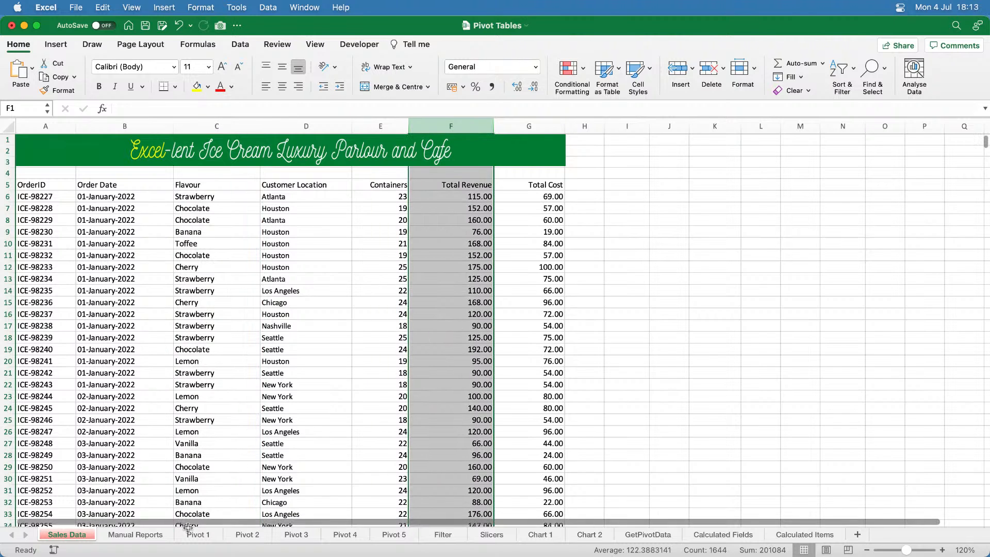
{"action": "left_click", "coordinate": [309, 537]}
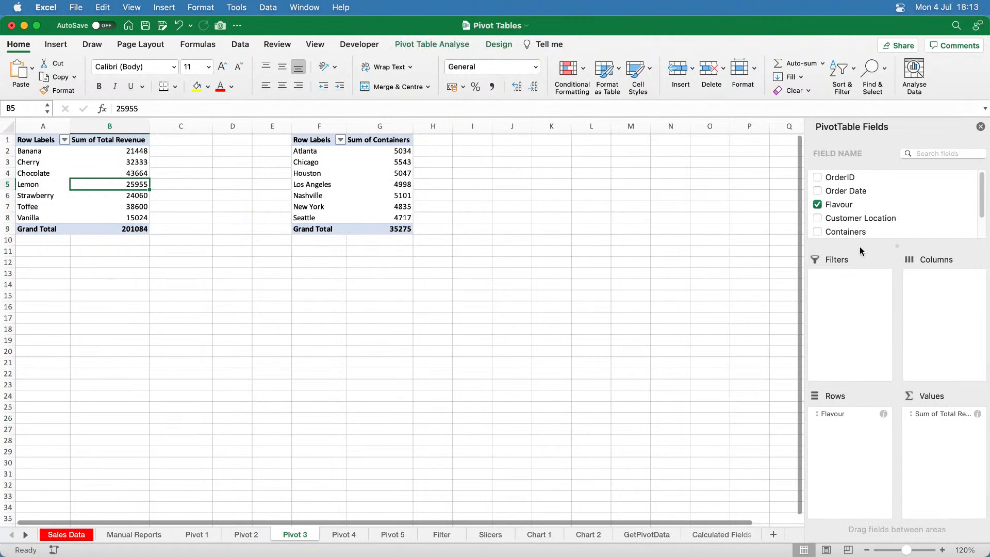
- Add Total Revenue a second time to the flavour pivot table's values and summarise that column by Count
{"action": "scroll", "coordinate": [983, 189], "scroll_direction": "down", "scroll_amount": 2}
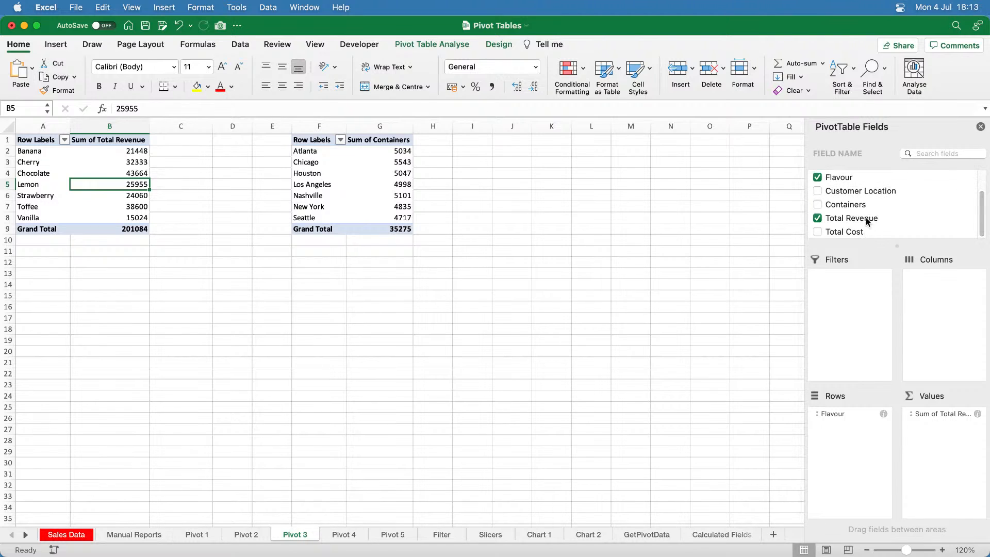
{"action": "left_click_drag", "start_coordinate": [866, 218], "coordinate": [952, 442]}
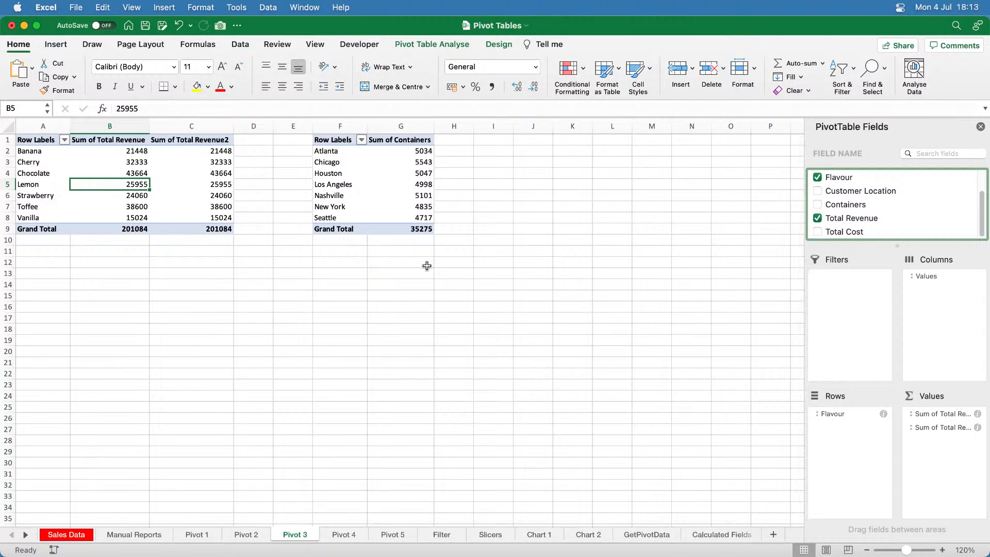
{"action": "left_click_drag", "start_coordinate": [225, 150], "coordinate": [214, 219]}
{"action": "left_click", "coordinate": [211, 180]}
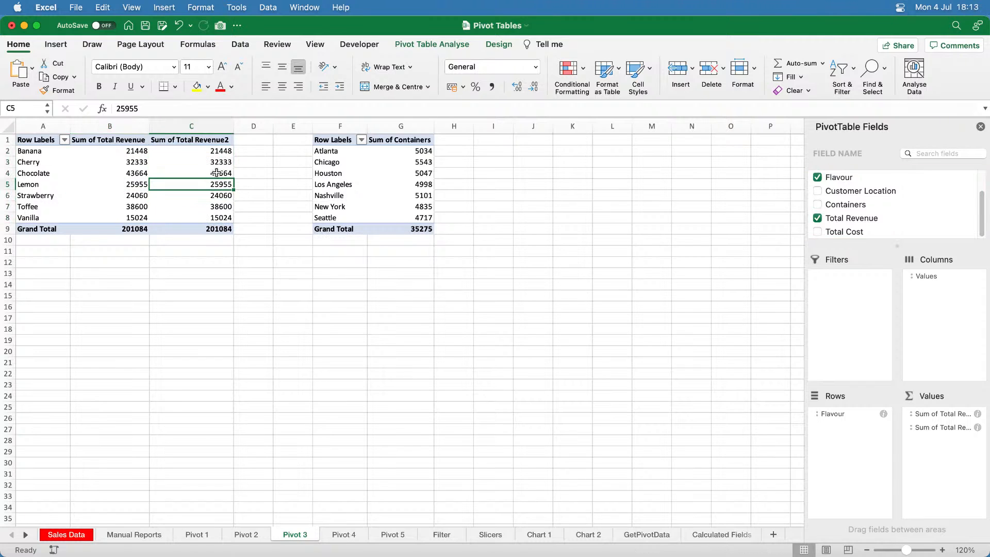
{"action": "right_click", "coordinate": [217, 172]}
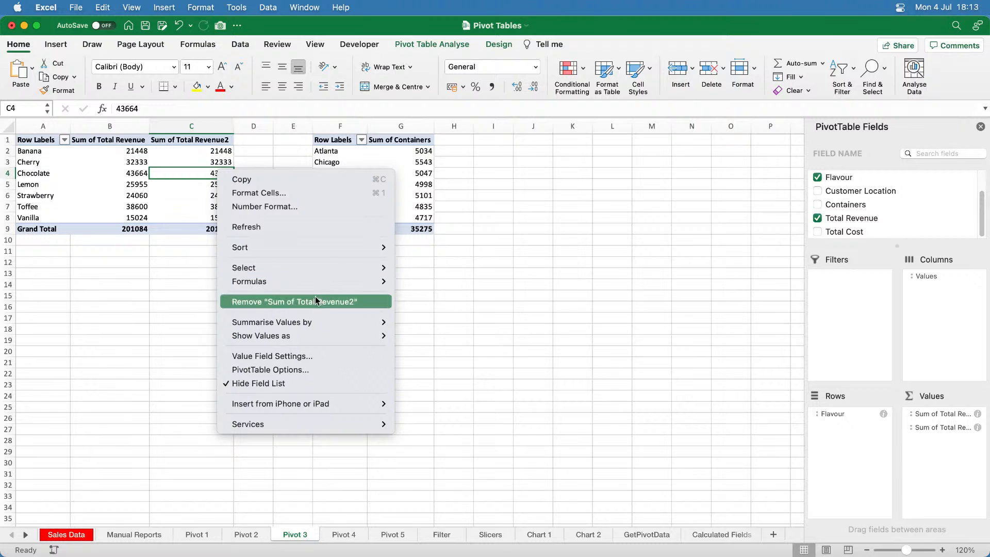
{"action": "mouse_move", "coordinate": [312, 324]}
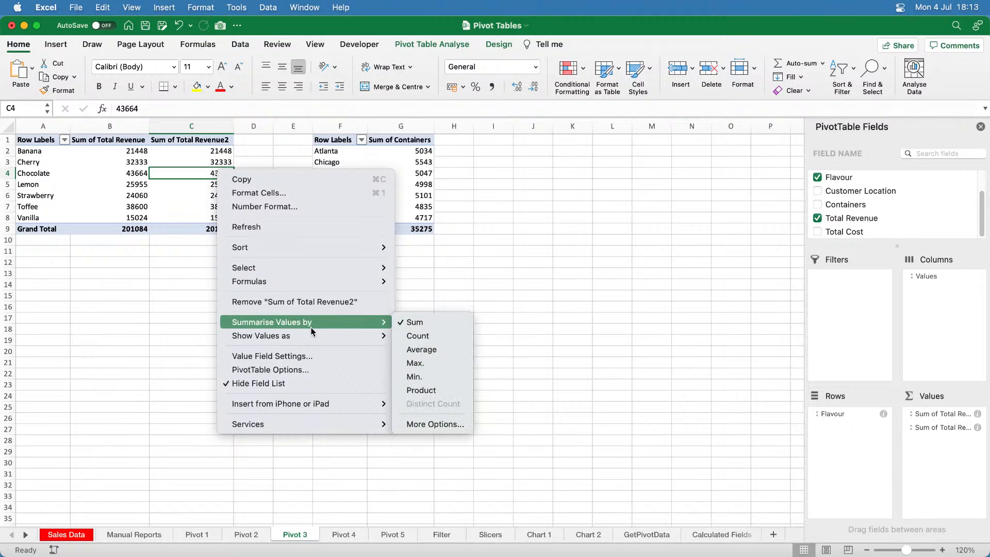
{"action": "left_click", "coordinate": [418, 336]}
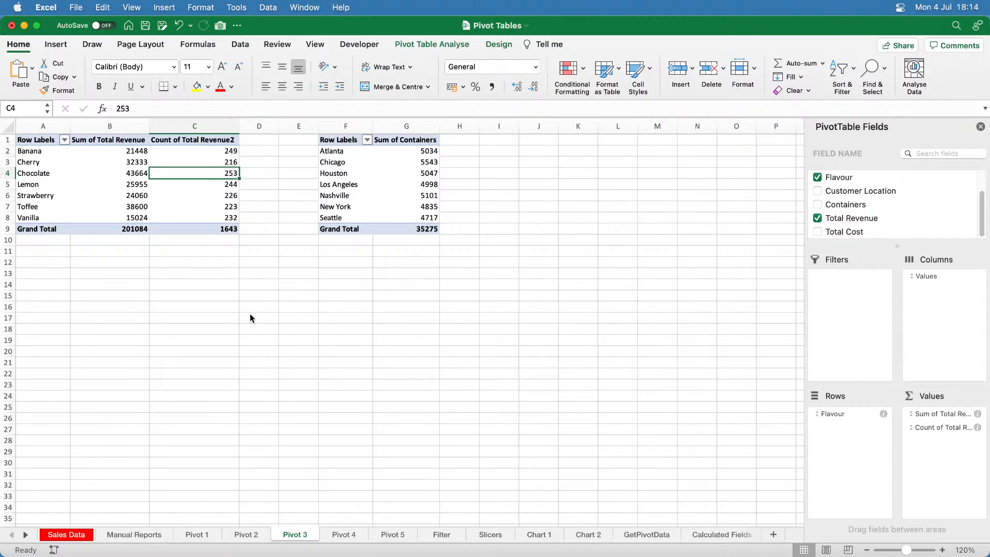
{"action": "right_click", "coordinate": [222, 175]}
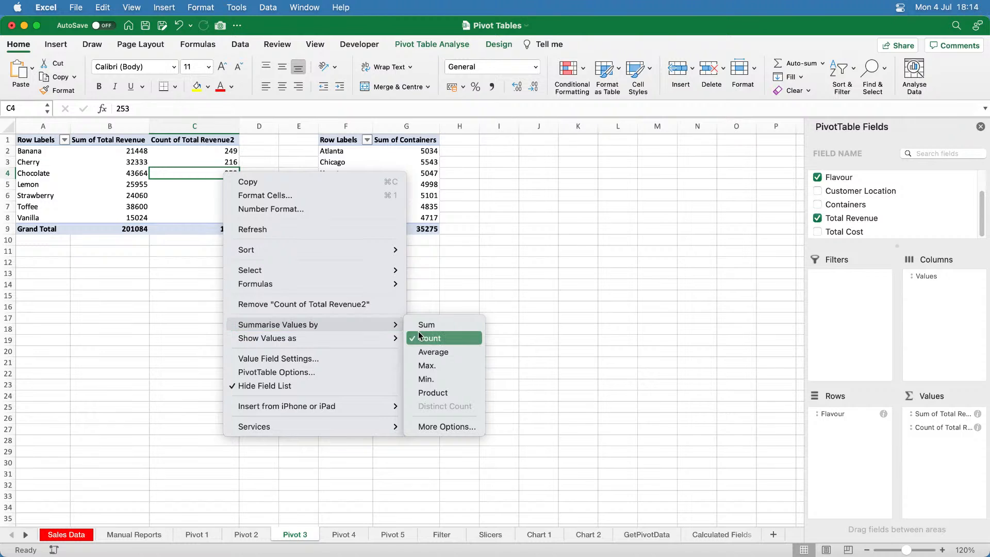
{"action": "left_click", "coordinate": [420, 332]}
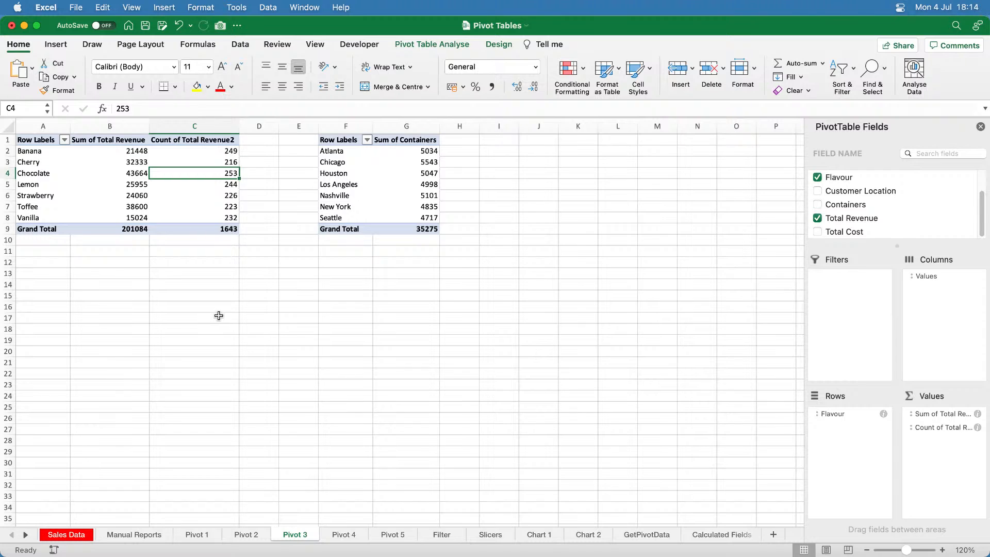
- Rename the flavour pivot table's headers in A1:C1 as Flavour, Revenue and No of Orders
{"action": "left_click", "coordinate": [49, 141]}
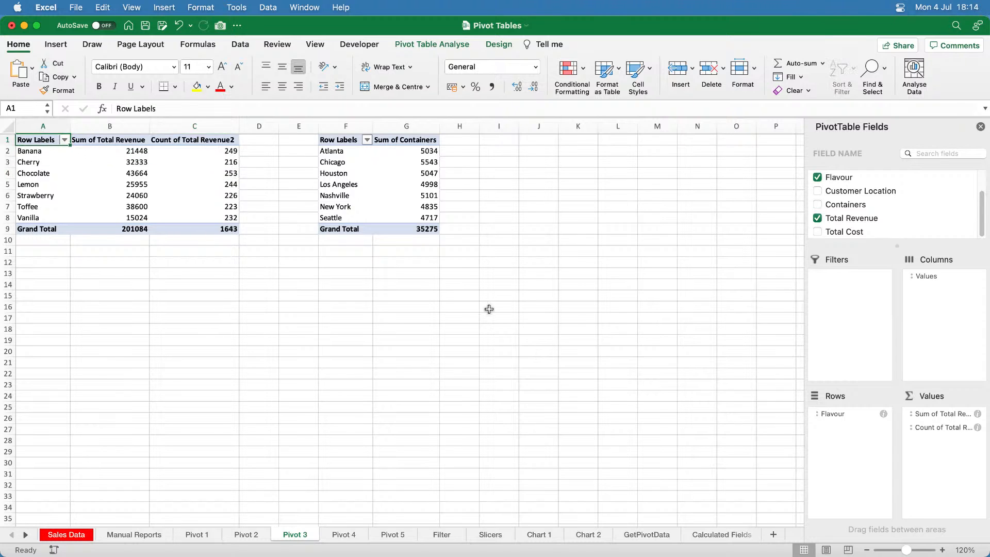
{"action": "type", "text": "Flavour"}
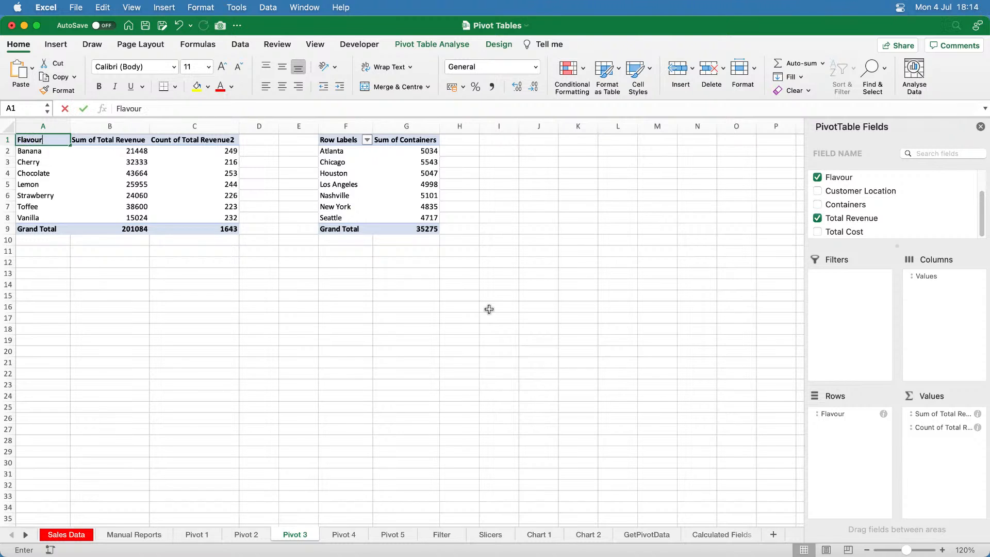
{"action": "key", "text": "Tab"}
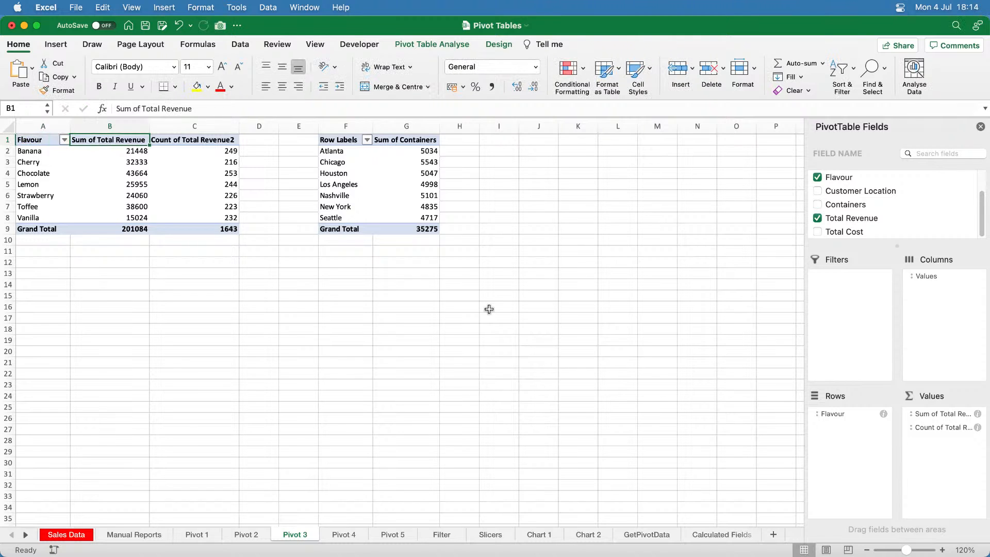
{"action": "type", "text": "Revenue"}
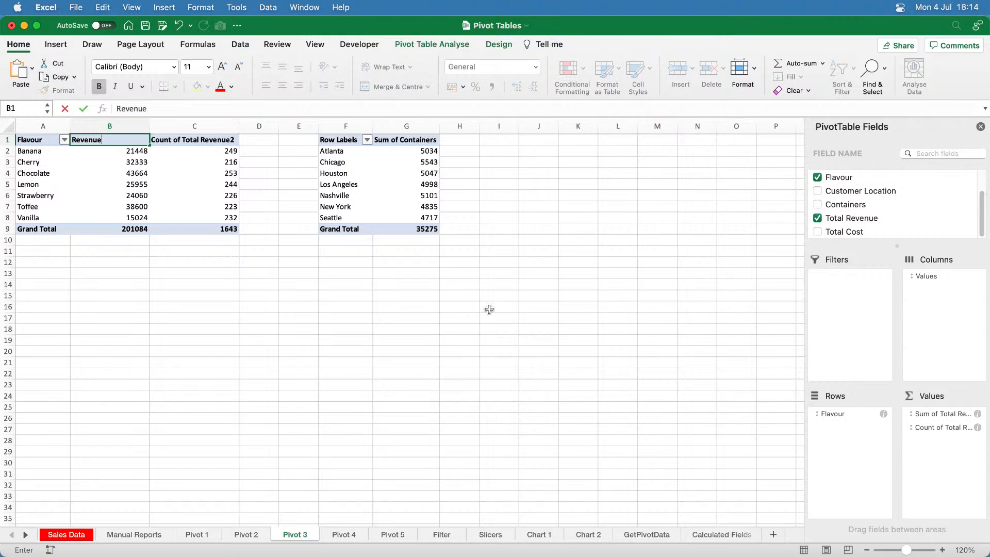
{"action": "key", "text": "Return"}
{"action": "key", "text": "Up"}
{"action": "key", "text": "Right"}
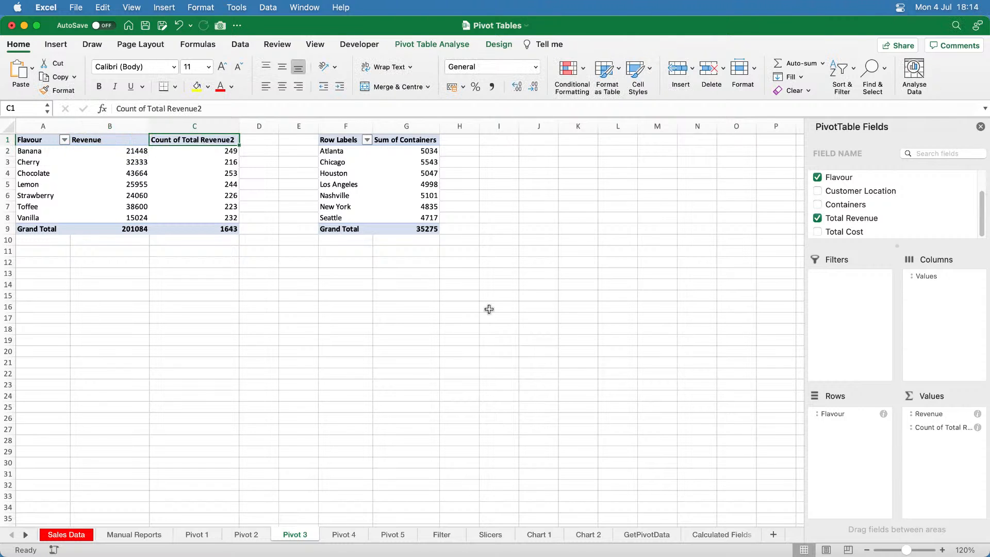
{"action": "type", "text": "No of Orders"}
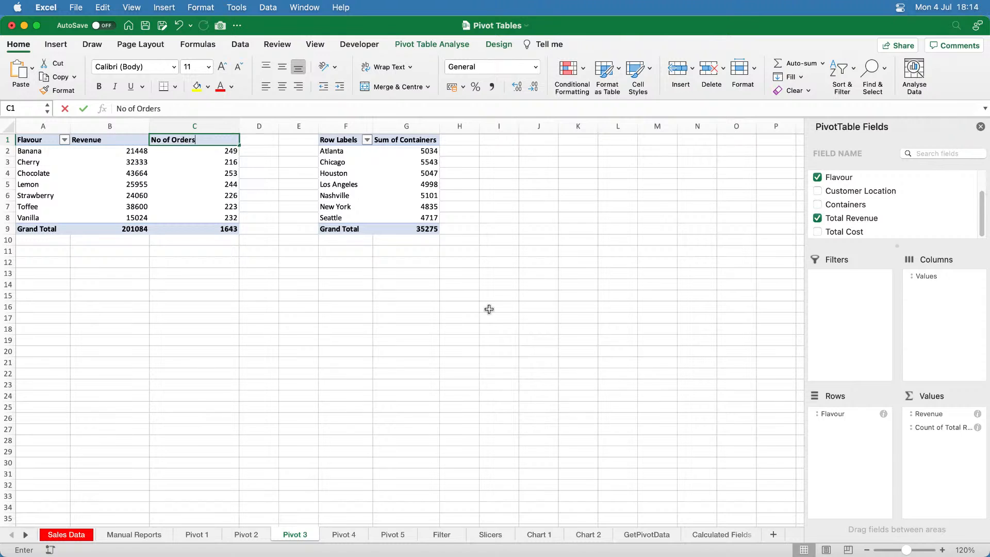
{"action": "key", "text": "Return"}
- Rename the second pivot table's headers in F1:G1 as Location and No of Litres Sold
{"action": "key", "text": "Up"}
{"action": "key", "text": "Right"}
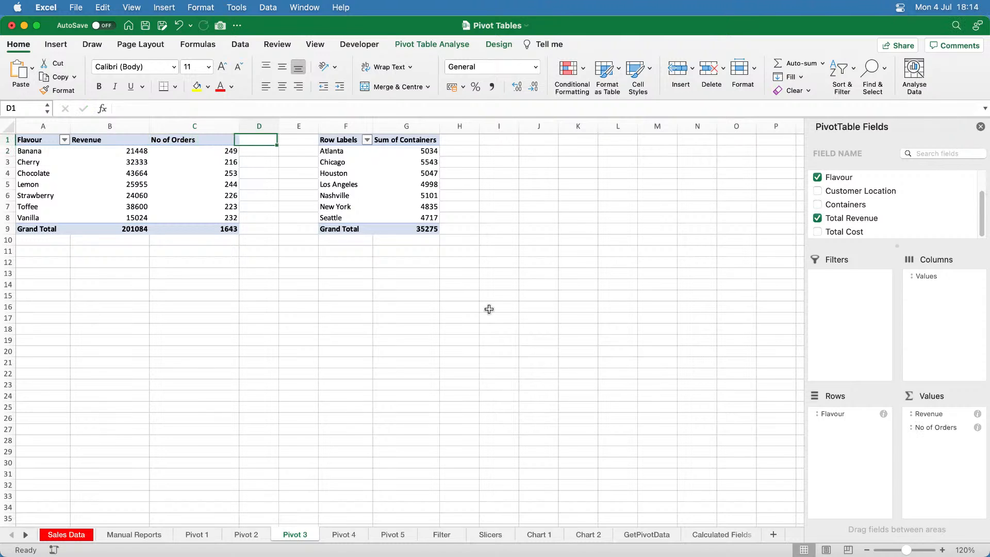
{"action": "key", "text": "Right"}
{"action": "key", "text": "Right"}
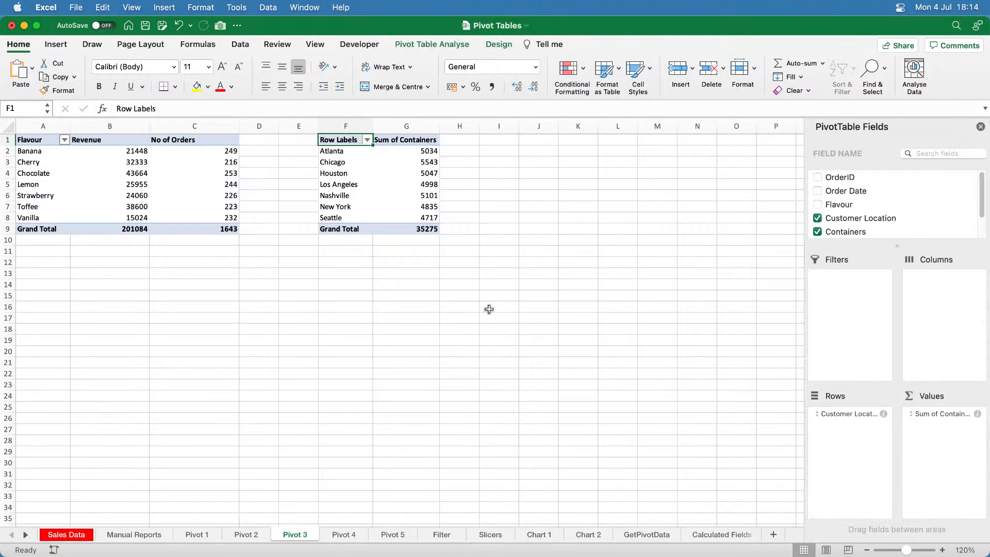
{"action": "type", "text": "Los Angeles"}
{"action": "type", "text": "ion"}
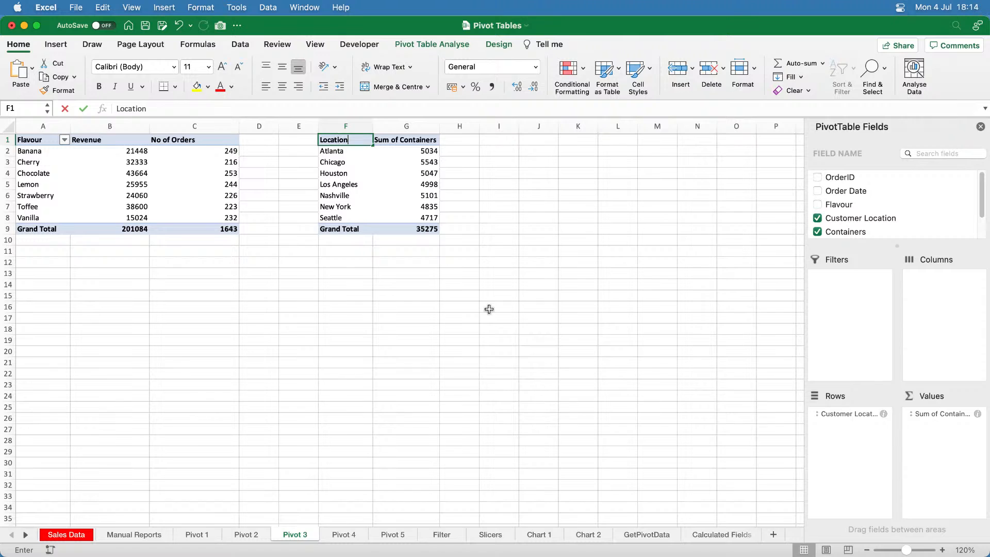
{"action": "key", "text": "Tab"}
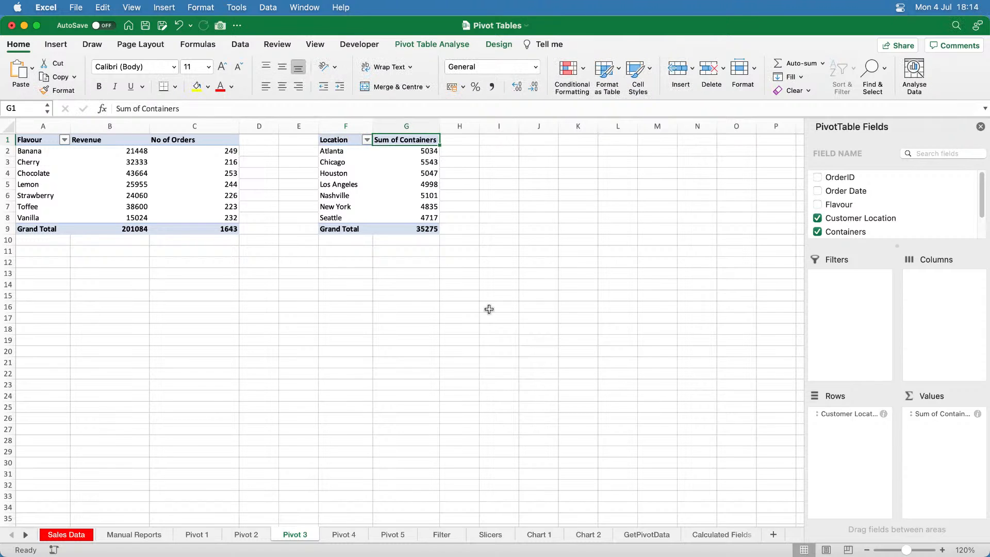
{"action": "type", "text": "No of "}
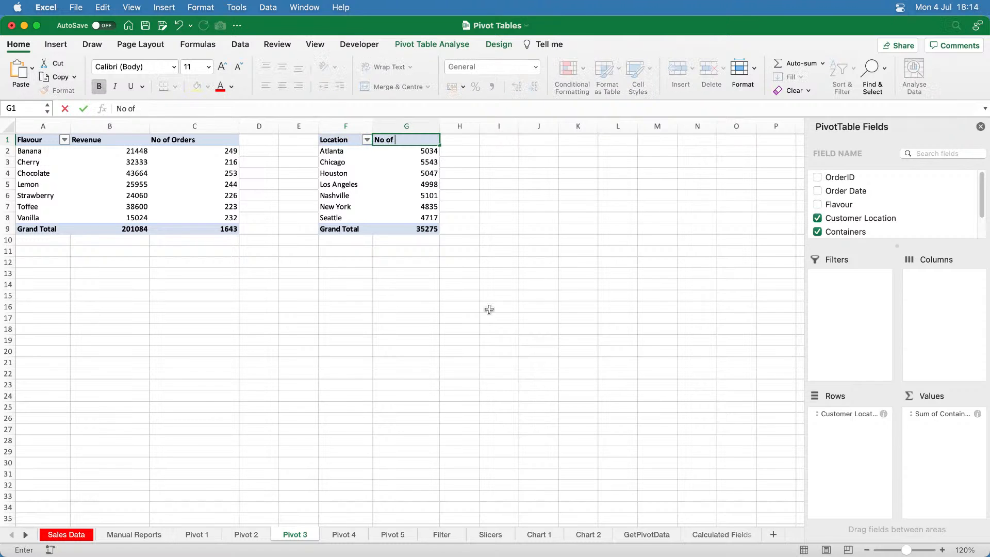
{"action": "type", "text": "Litres Olds"}
{"action": "key", "text": "BackSpace"}
{"action": "key", "text": "BackSpace"}
{"action": "key", "text": "BackSpace"}
{"action": "type", "text": "D"}
{"action": "key", "text": "BackSpace"}
{"action": "type", "text": "Sold"}
{"action": "key", "text": "Return"}
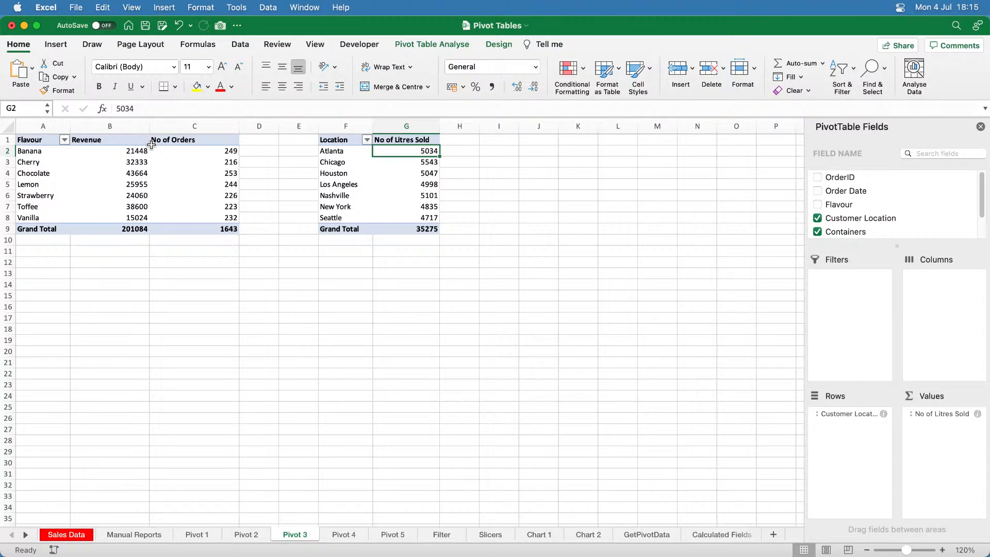
- Right-align the Revenue and No of Orders headers in B1:C1 and the No of Litres Sold header in G1
{"action": "left_click_drag", "start_coordinate": [94, 137], "coordinate": [174, 141]}
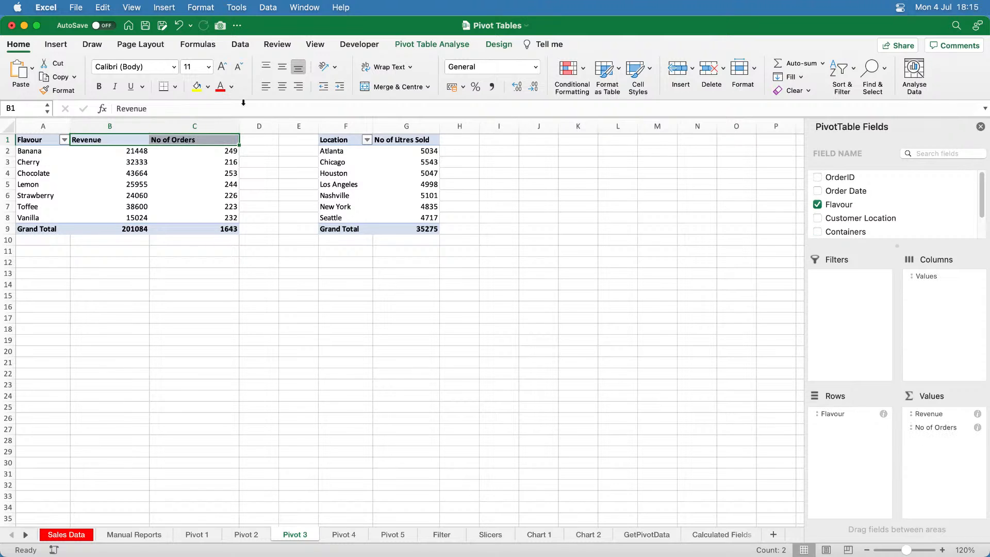
{"action": "left_click", "coordinate": [301, 88]}
{"action": "left_click", "coordinate": [429, 144]}
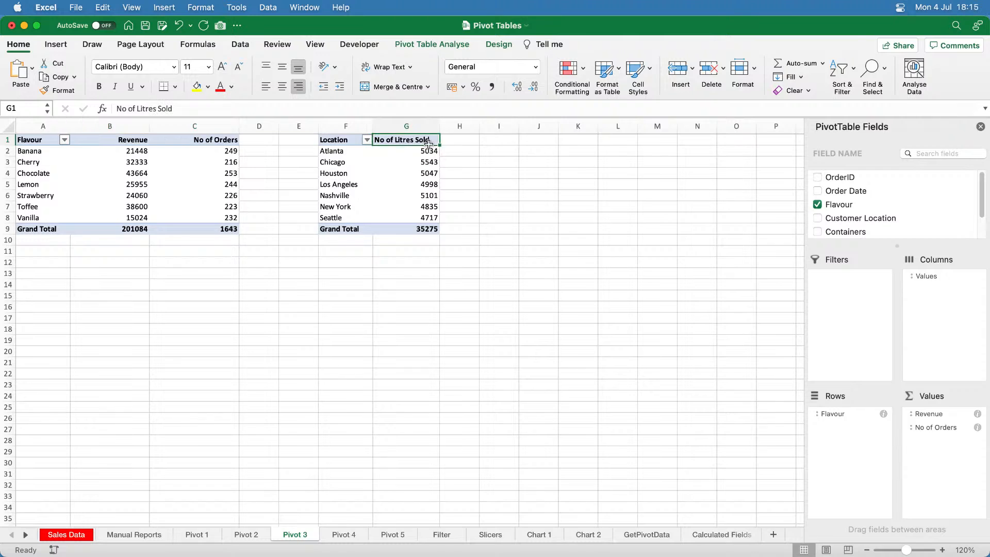
{"action": "left_click", "coordinate": [302, 87]}
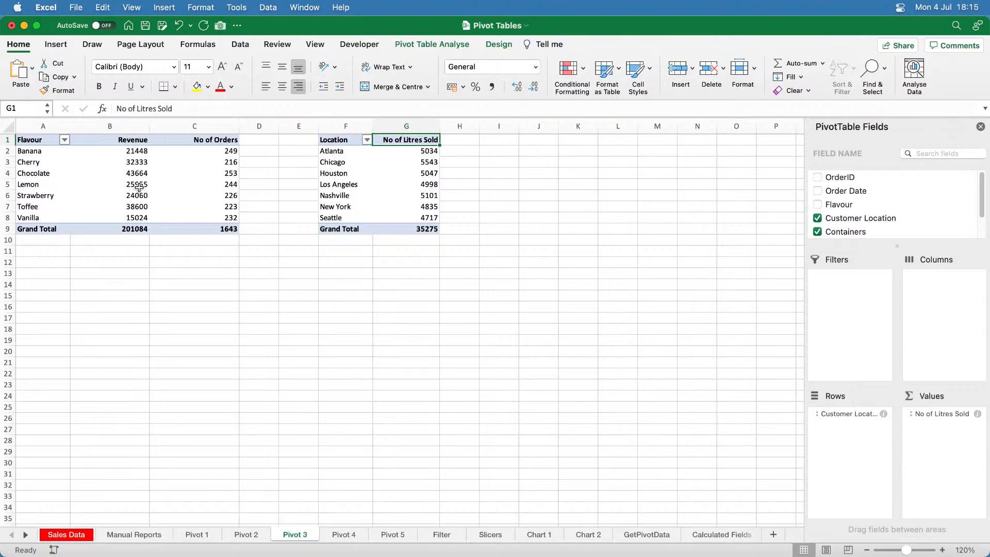
- Fill the flavour pivot table's header row and Grand Total row with blue and make their text white
{"action": "left_click", "coordinate": [58, 141]}
{"action": "left_click_drag", "start_coordinate": [58, 140], "coordinate": [221, 140]}
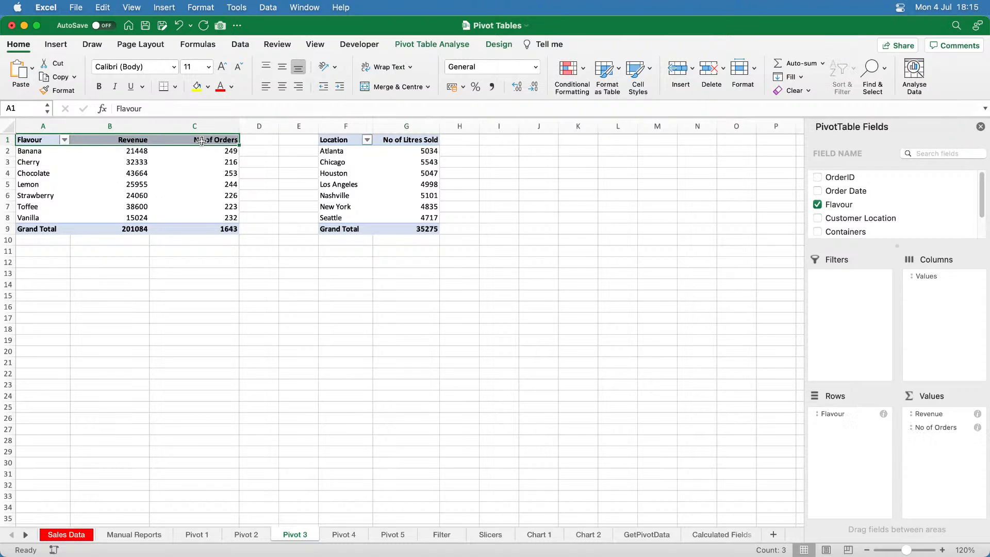
{"action": "left_click", "coordinate": [208, 86]}
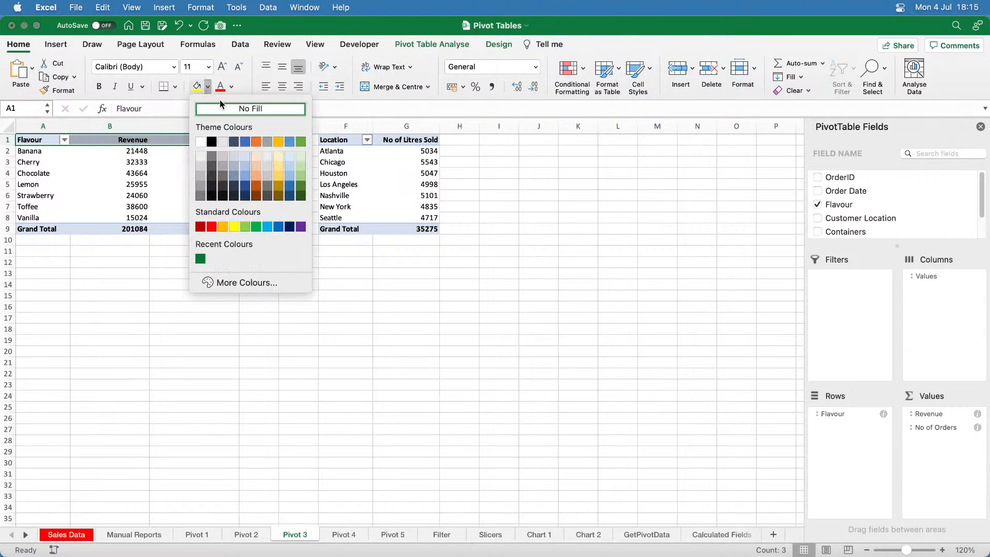
{"action": "left_click", "coordinate": [245, 141]}
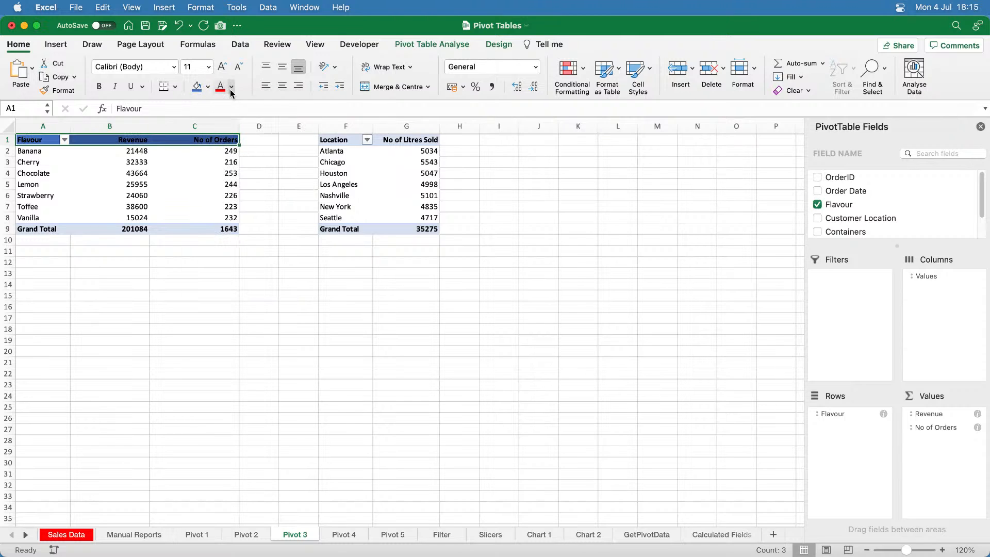
{"action": "left_click", "coordinate": [232, 87]}
{"action": "left_click", "coordinate": [223, 143]}
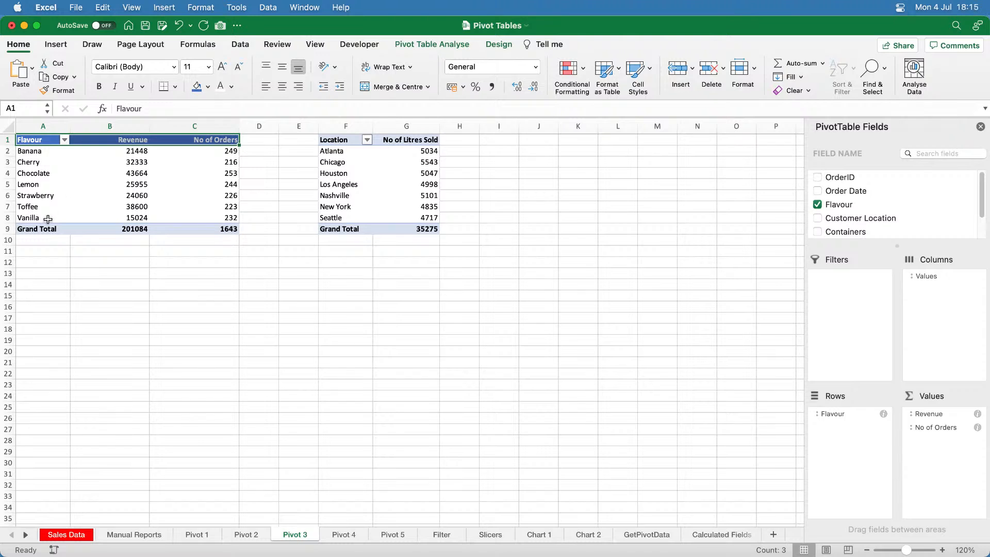
{"action": "left_click_drag", "start_coordinate": [43, 226], "coordinate": [187, 231]}
{"action": "left_click", "coordinate": [196, 86]}
{"action": "left_click", "coordinate": [221, 86]}
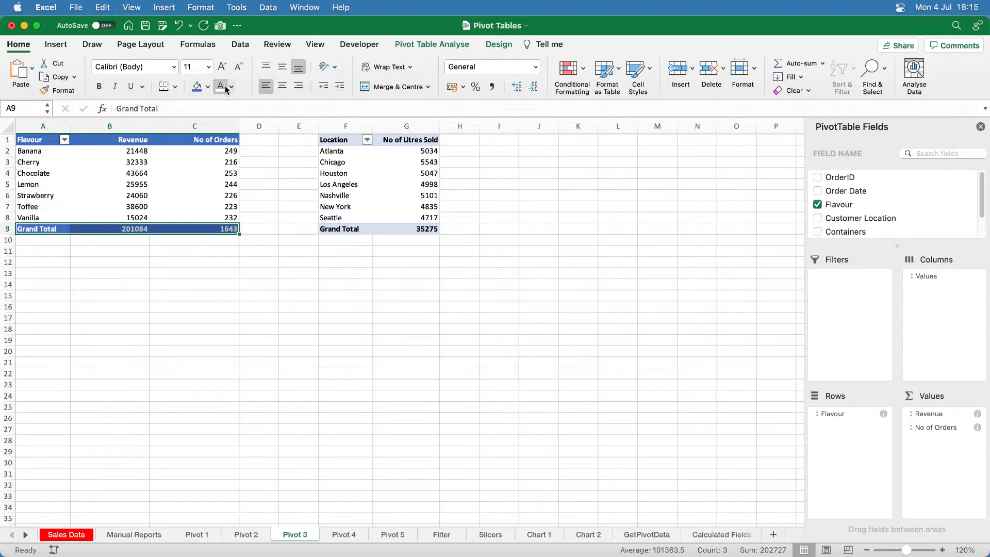
- Apply the same blue fill and white text to the location pivot table's header row and Grand Total row
{"action": "left_click", "coordinate": [348, 139]}
{"action": "left_click_drag", "start_coordinate": [349, 139], "coordinate": [407, 140]}
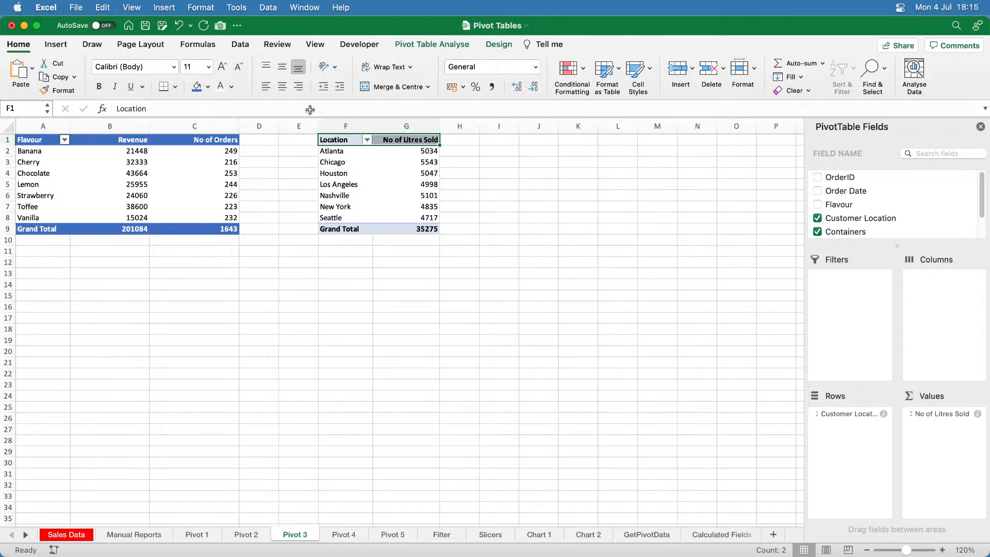
{"action": "left_click", "coordinate": [197, 86]}
{"action": "left_click", "coordinate": [221, 86]}
{"action": "left_click_drag", "start_coordinate": [343, 228], "coordinate": [410, 229]}
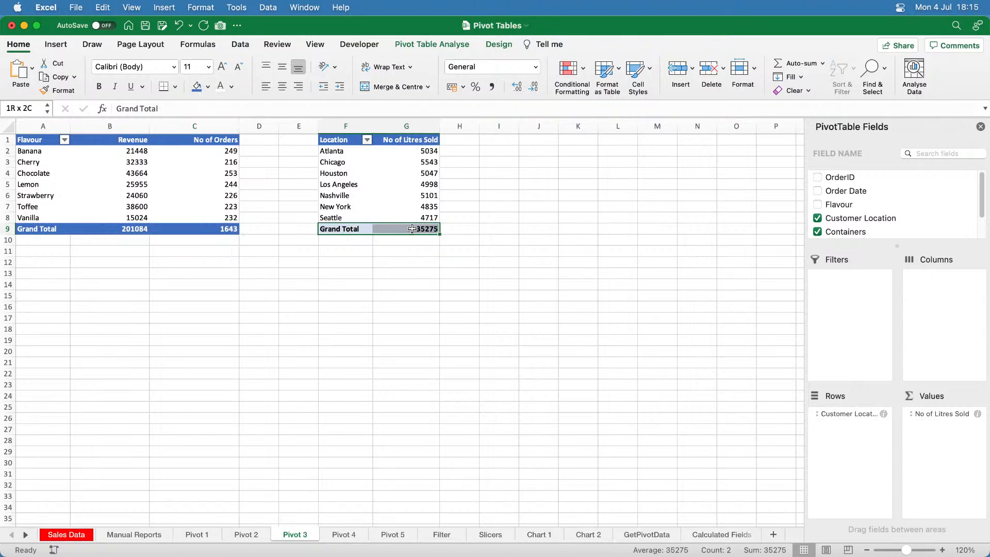
{"action": "left_click", "coordinate": [196, 86]}
{"action": "left_click", "coordinate": [221, 86]}
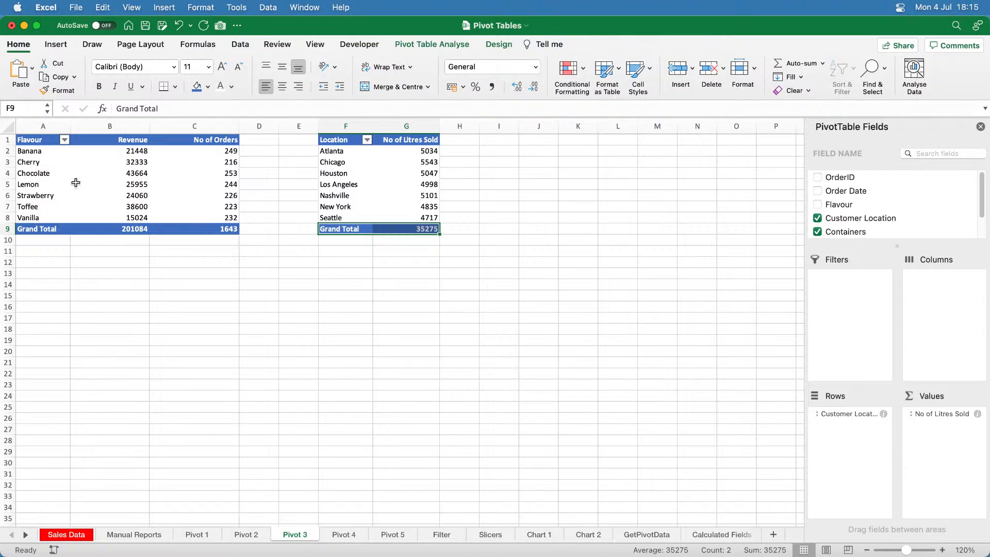
- Set the font of the whole flavour pivot table, A1:C9, to Arial size 12
{"action": "left_click_drag", "start_coordinate": [43, 140], "coordinate": [234, 229]}
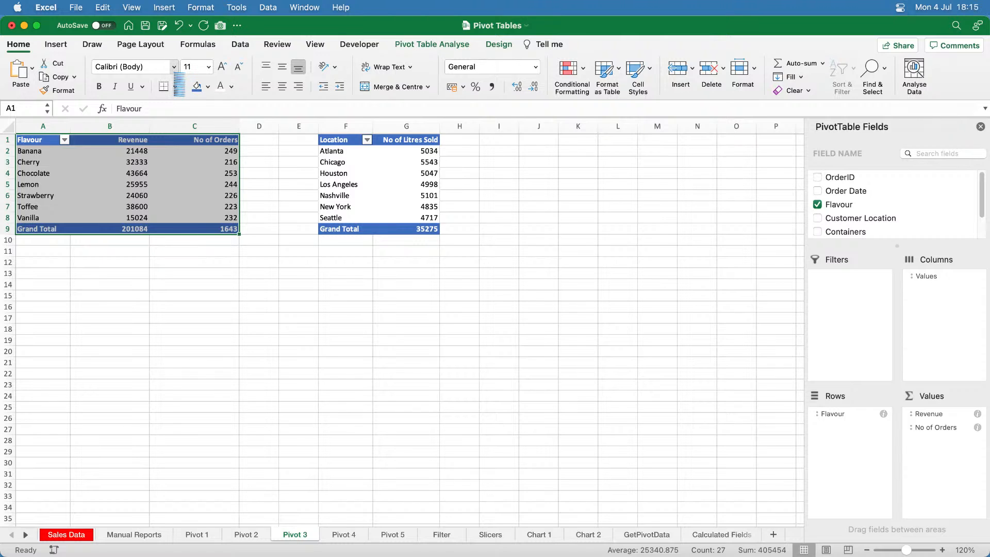
{"action": "left_click", "coordinate": [174, 66]}
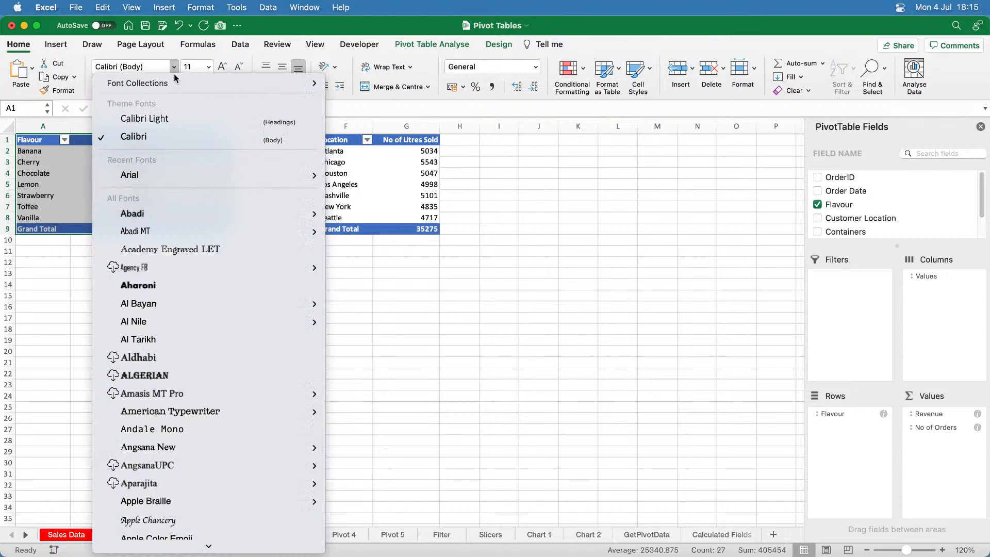
{"action": "left_click", "coordinate": [157, 174]}
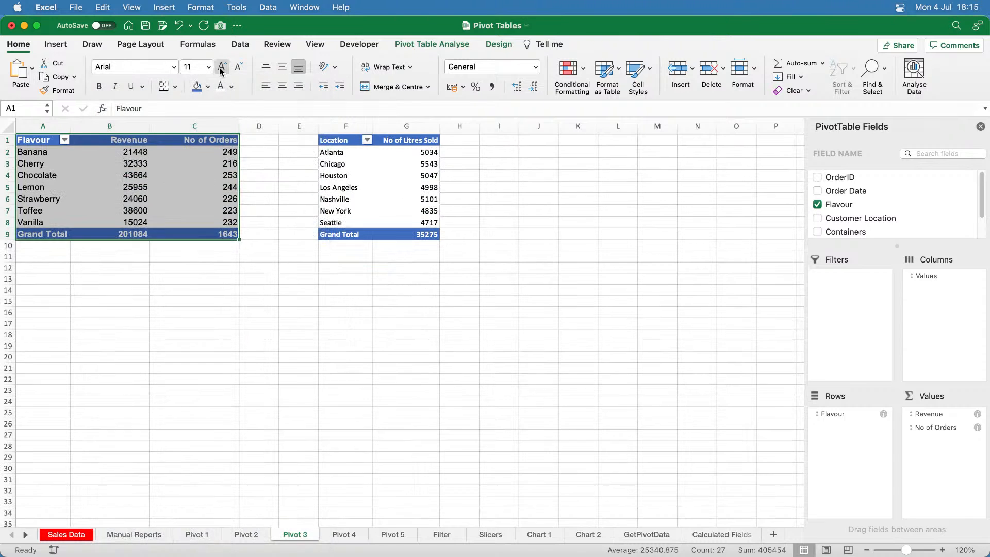
{"action": "left_click", "coordinate": [220, 67]}
- Widen columns A, B and C to fit the flavour pivot table's larger text
{"action": "left_click_drag", "start_coordinate": [70, 125], "coordinate": [75, 125]}
{"action": "left_click_drag", "start_coordinate": [155, 126], "coordinate": [161, 127]}
{"action": "left_click_drag", "start_coordinate": [251, 126], "coordinate": [257, 126]}
{"action": "left_click", "coordinate": [199, 279]}
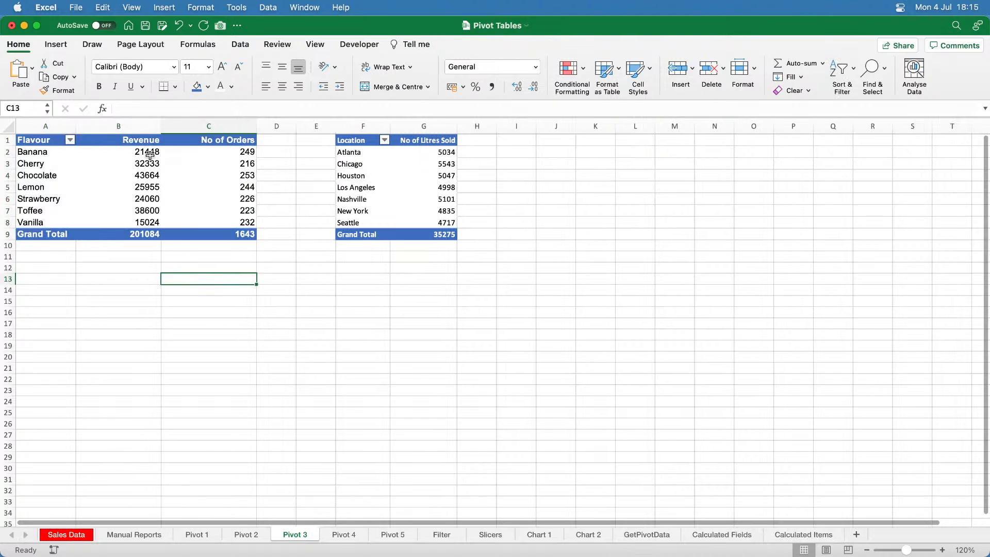
- Try formatting only the revenue cells B2:B9 as Currency with the $ Cherokee (Cherokee, United States) symbol and 0 decimal places
{"action": "left_click_drag", "start_coordinate": [150, 155], "coordinate": [151, 234]}
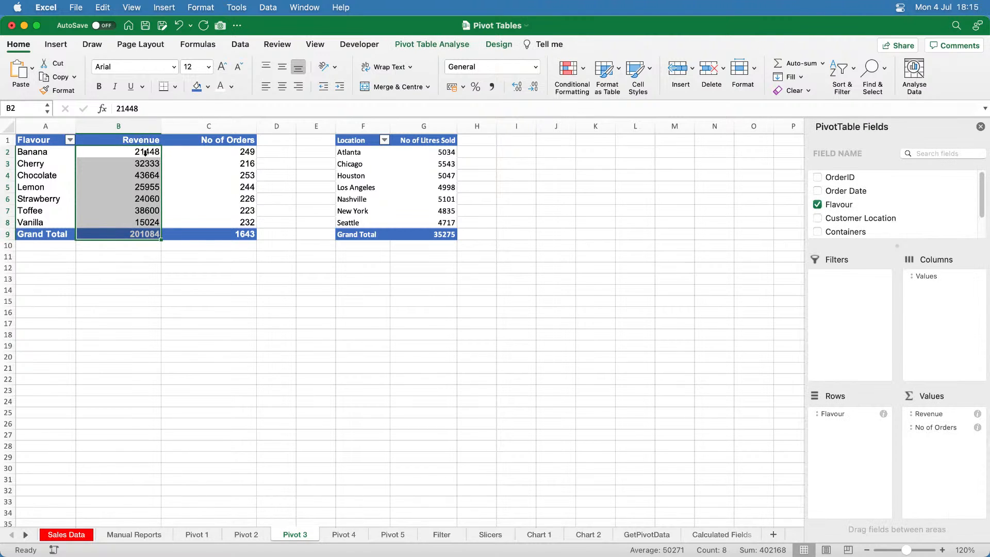
{"action": "left_click_drag", "start_coordinate": [144, 153], "coordinate": [146, 234]}
{"action": "left_click", "coordinate": [535, 67]}
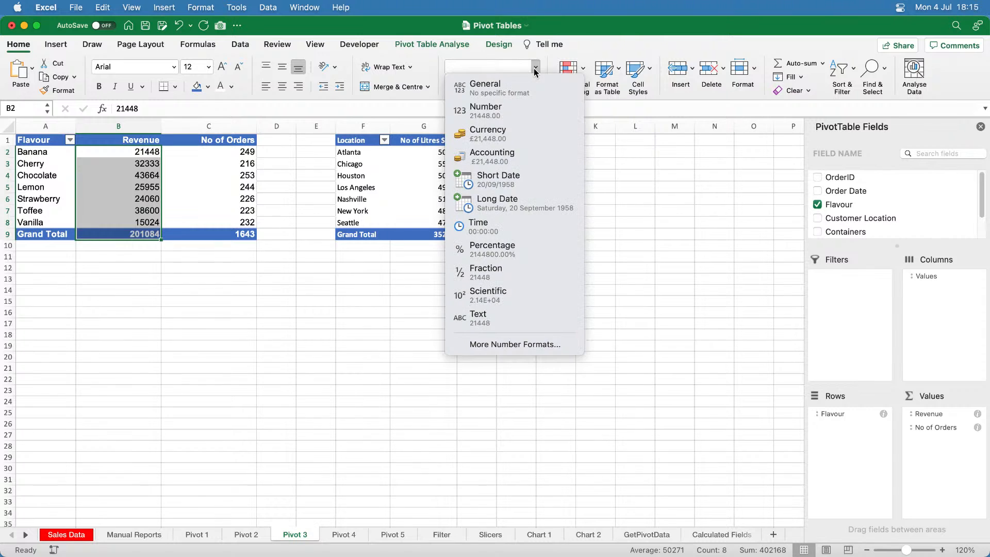
{"action": "left_click", "coordinate": [531, 345]}
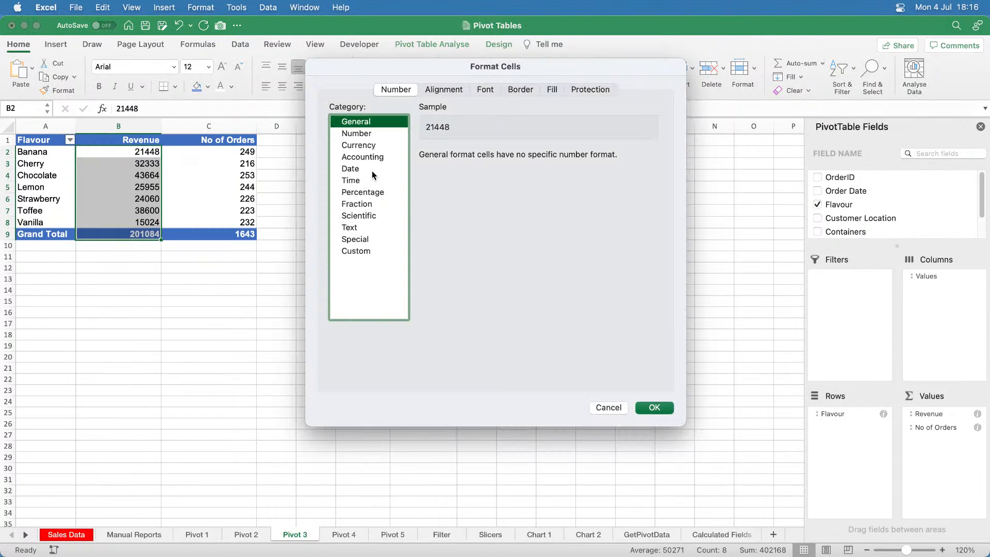
{"action": "left_click", "coordinate": [360, 147]}
{"action": "left_click", "coordinate": [490, 173]}
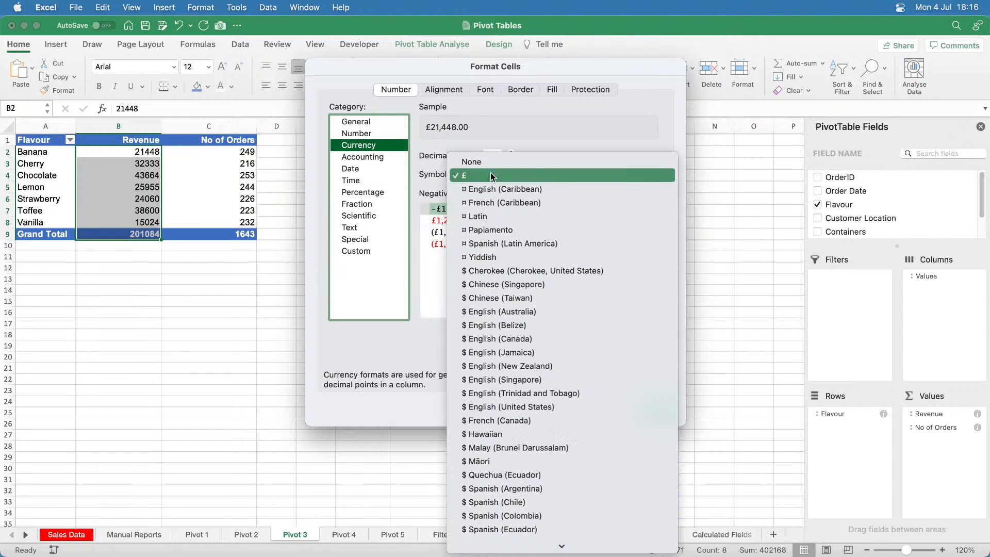
{"action": "left_click", "coordinate": [527, 274]}
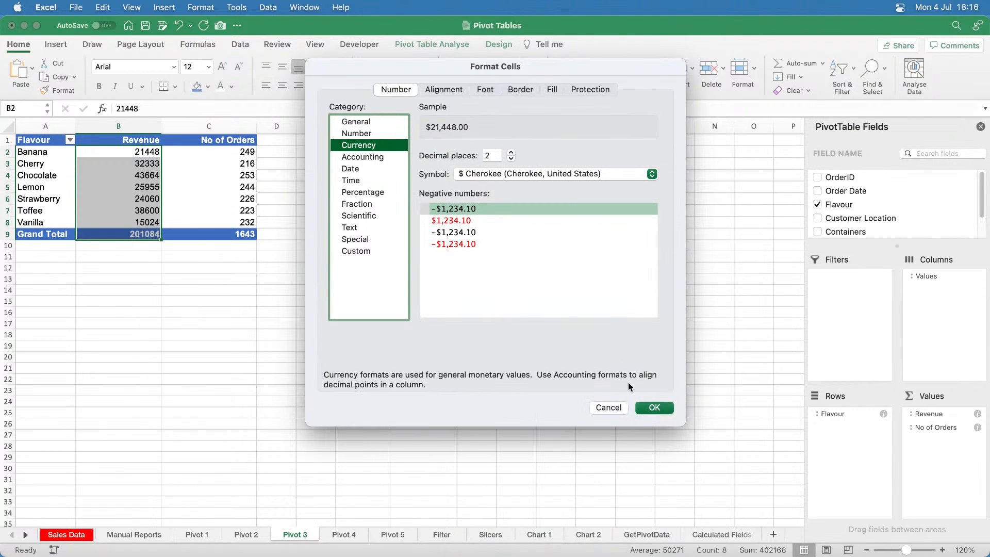
{"action": "left_click", "coordinate": [511, 159]}
{"action": "left_click", "coordinate": [511, 159]}
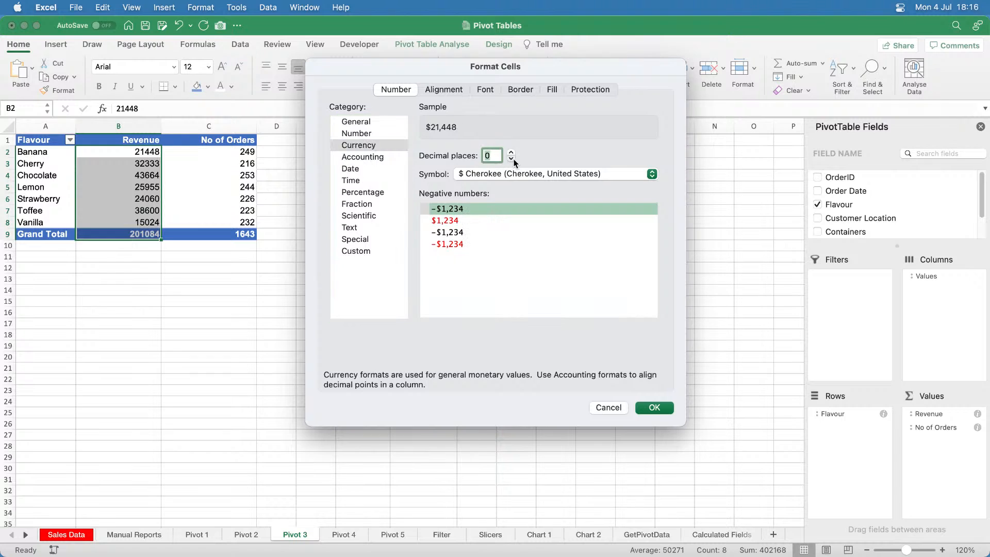
{"action": "key", "text": "Return"}
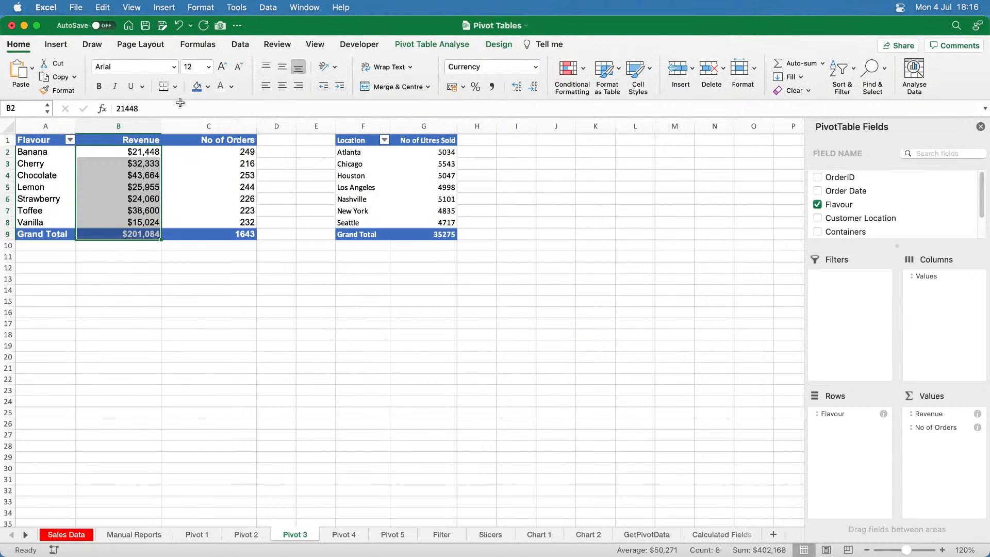
{"action": "left_click", "coordinate": [179, 27]}
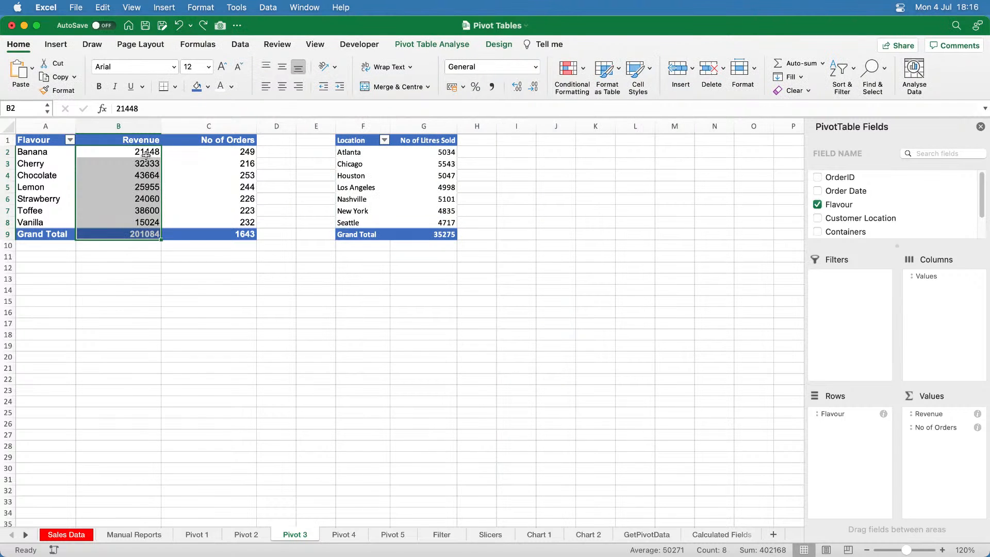
- Set the Revenue value field's number format to Currency, $ Cherokee (Cherokee, United States), with 0 decimal places, and save the workbook
{"action": "left_click", "coordinate": [144, 175]}
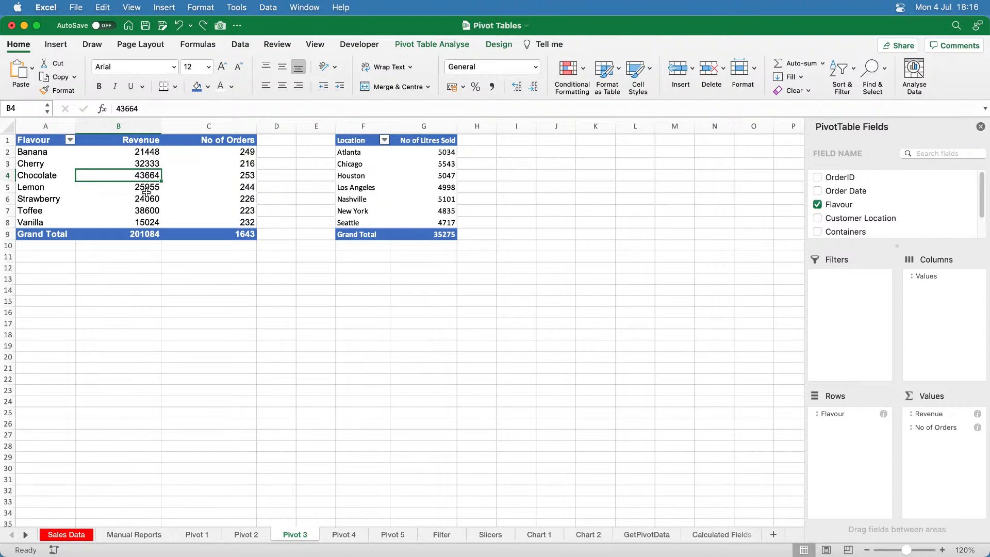
{"action": "right_click", "coordinate": [147, 179]}
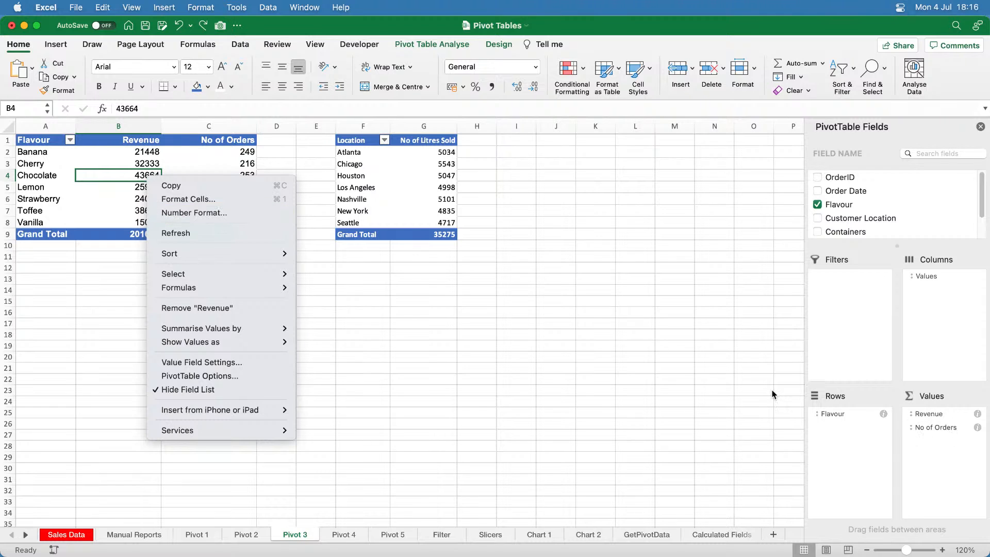
{"action": "left_click", "coordinate": [205, 214]}
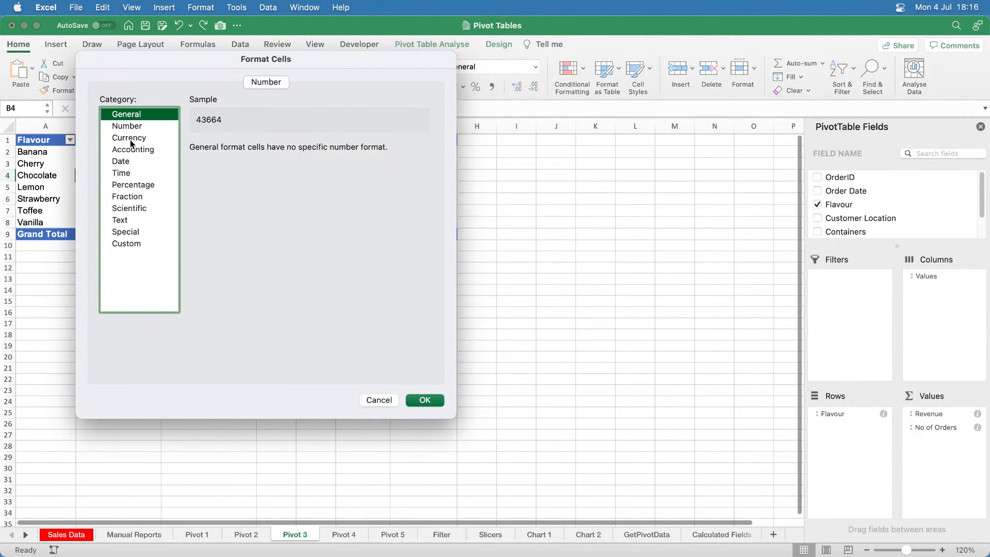
{"action": "left_click", "coordinate": [130, 139]}
{"action": "left_click", "coordinate": [249, 166]}
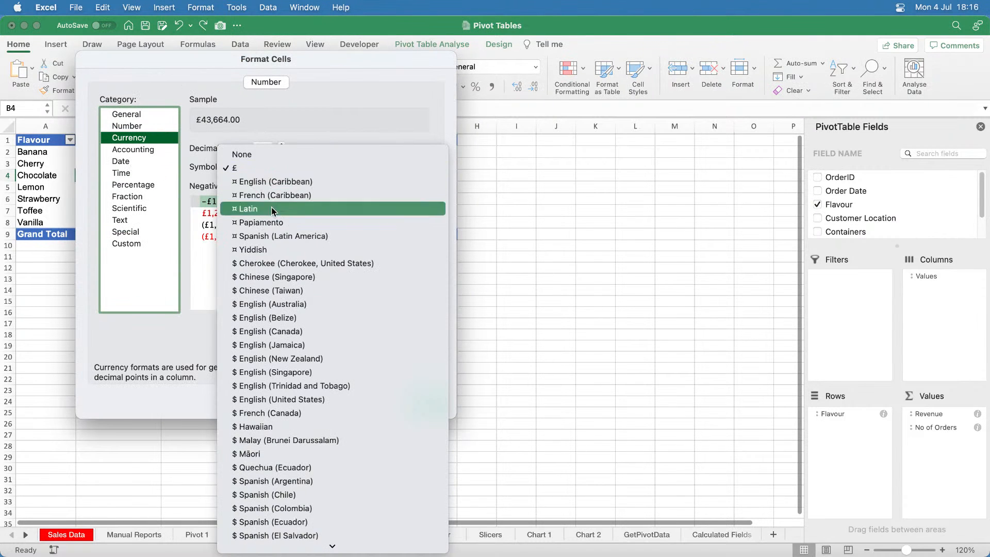
{"action": "left_click", "coordinate": [284, 265]}
{"action": "left_click", "coordinate": [282, 152]}
{"action": "left_click", "coordinate": [281, 152]}
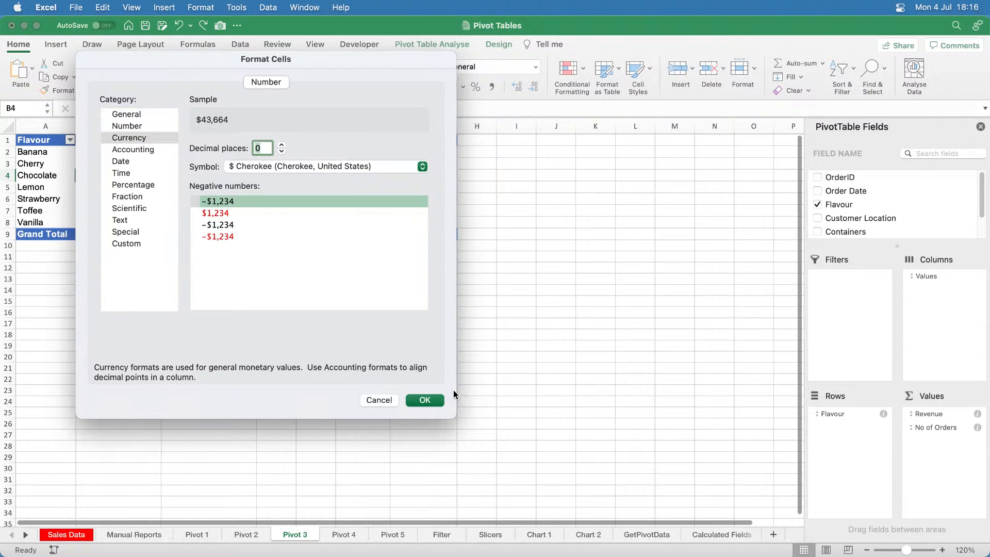
{"action": "left_click", "coordinate": [438, 402]}
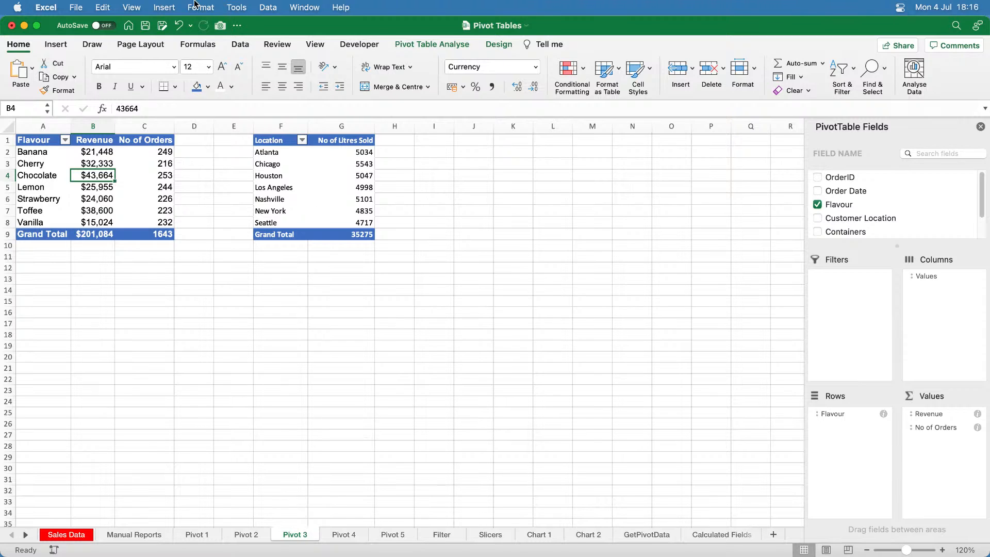
{"action": "left_click", "coordinate": [145, 26]}
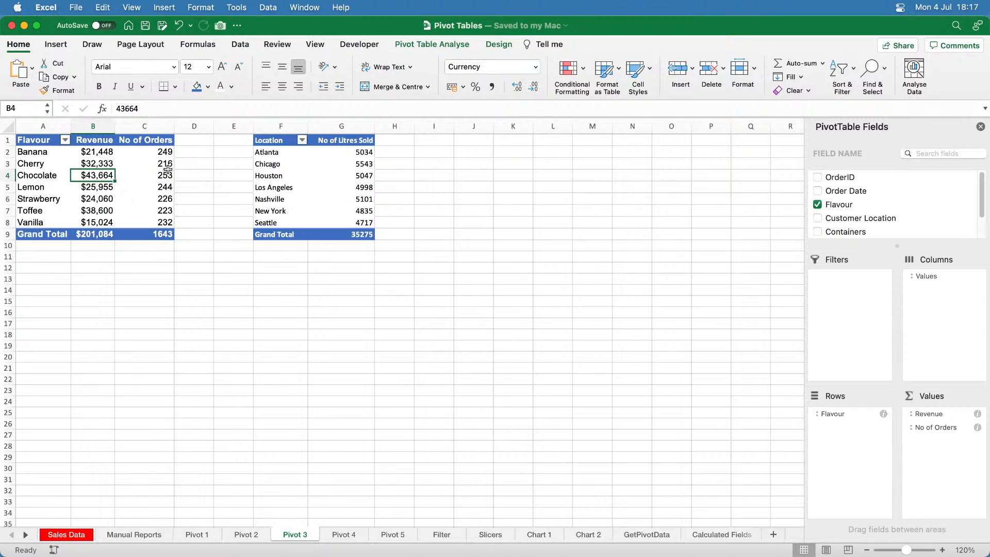
- Sort the flavour pivot table by Revenue from largest to smallest
{"action": "right_click", "coordinate": [101, 180]}
{"action": "mouse_move", "coordinate": [172, 251]}
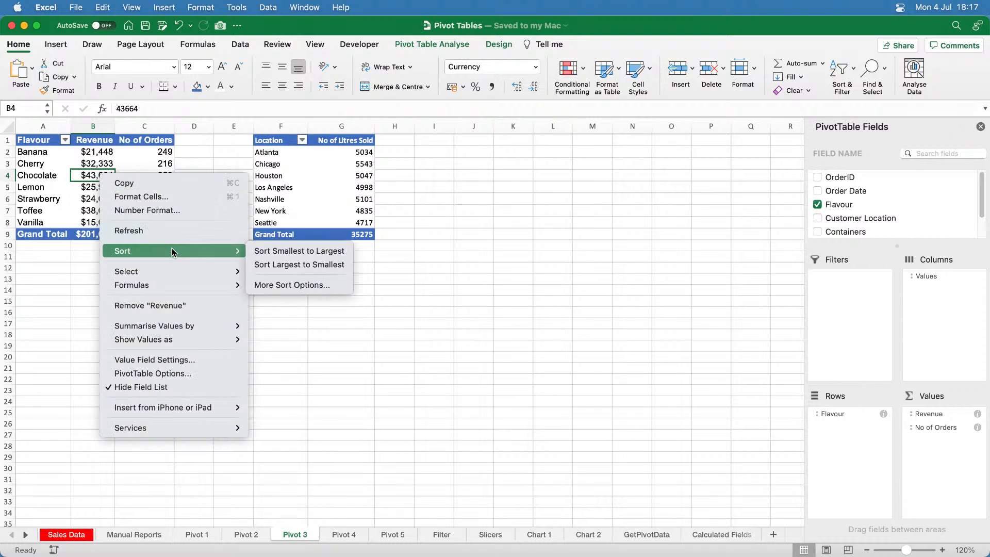
{"action": "left_click", "coordinate": [284, 265]}
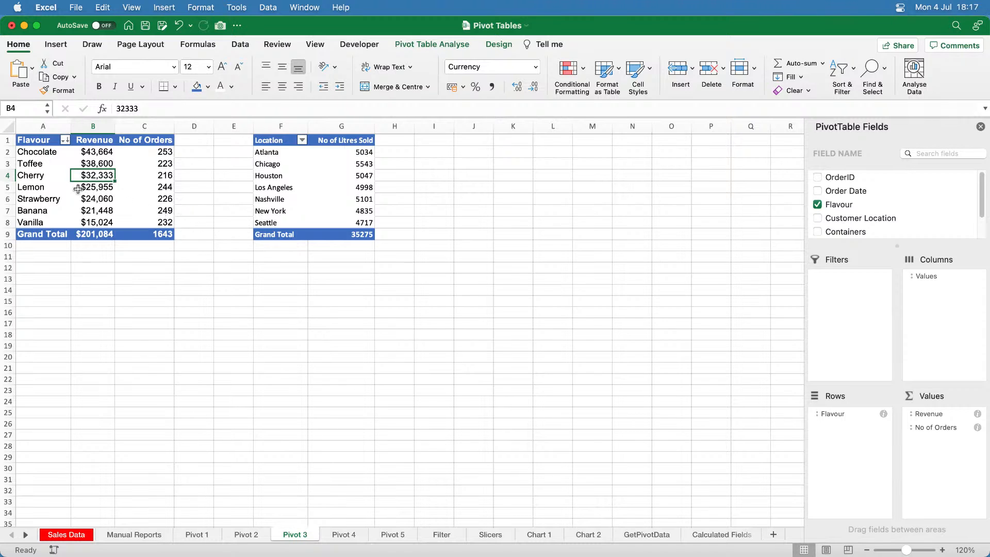
- Sort the flavour pivot table alphabetically by Flavour in ascending order and widen columns A to C, giving column C a width of 19.00
{"action": "right_click", "coordinate": [35, 176]}
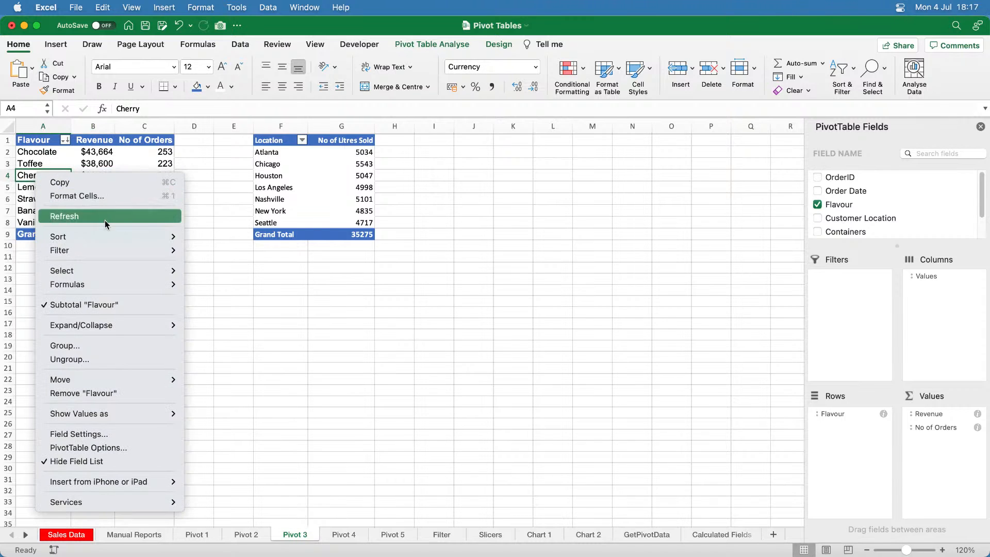
{"action": "mouse_move", "coordinate": [103, 235]}
{"action": "left_click", "coordinate": [199, 238]}
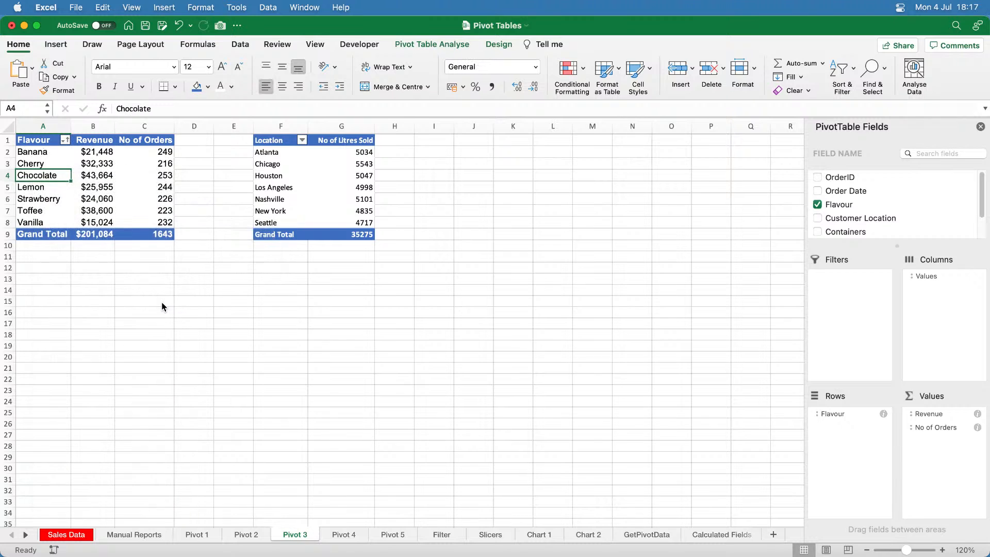
{"action": "left_click_drag", "start_coordinate": [71, 126], "coordinate": [144, 126]}
{"action": "left_click_drag", "start_coordinate": [205, 128], "coordinate": [233, 129]}
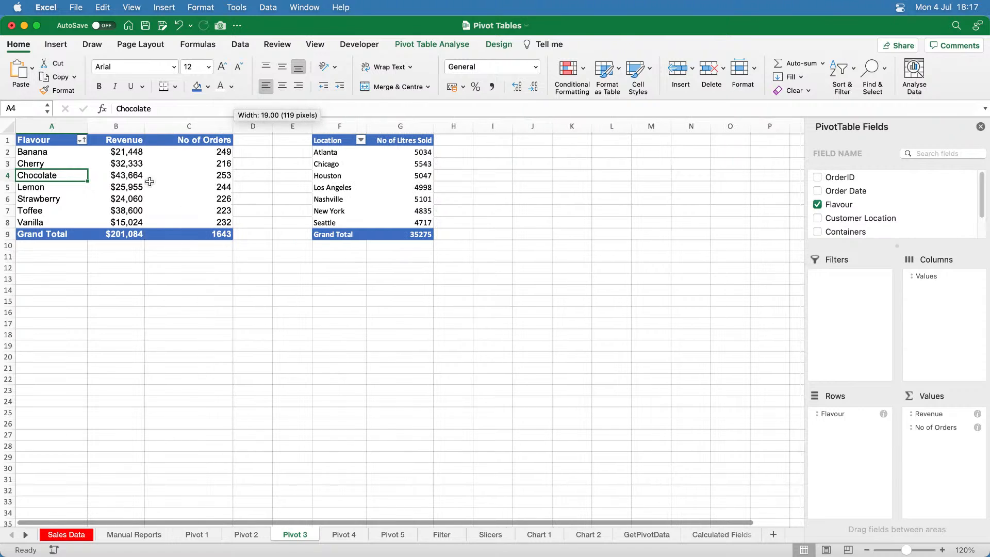
- Sort the flavour pivot table by Revenue from largest to smallest
{"action": "right_click", "coordinate": [124, 177]}
{"action": "mouse_move", "coordinate": [197, 255]}
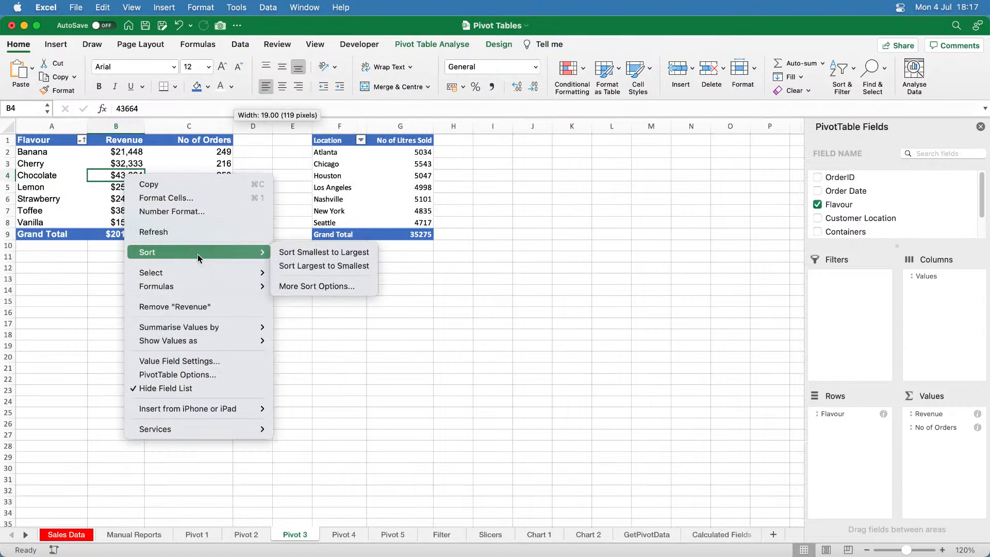
{"action": "left_click", "coordinate": [305, 264]}
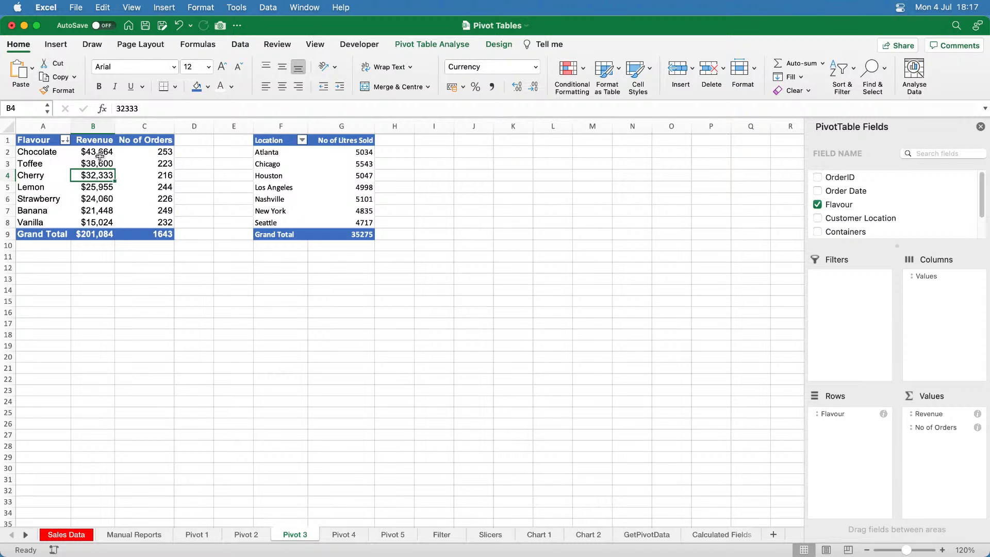
- Widen columns A to C of the flavour pivot table, then make column A slightly wider
{"action": "left_click", "coordinate": [52, 125]}
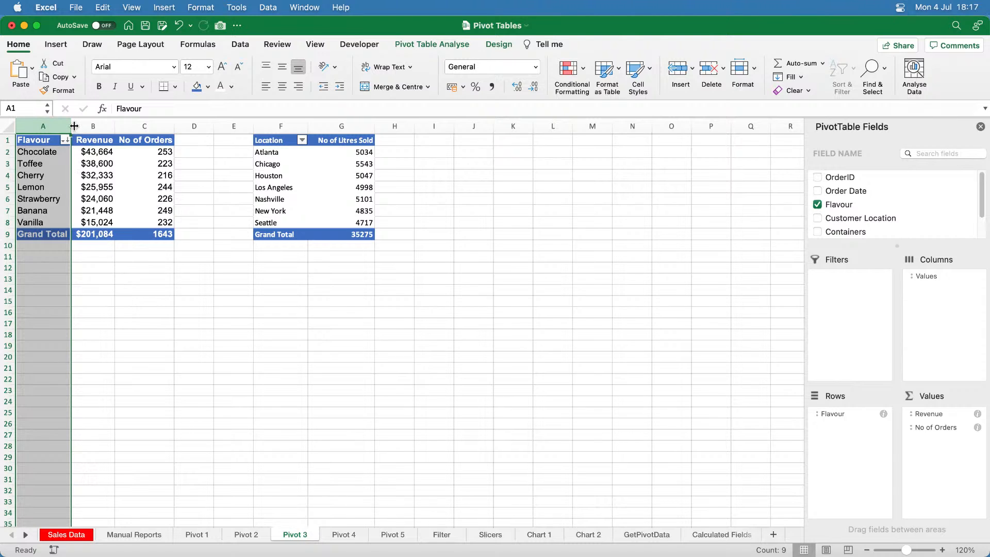
{"action": "left_click", "coordinate": [54, 151]}
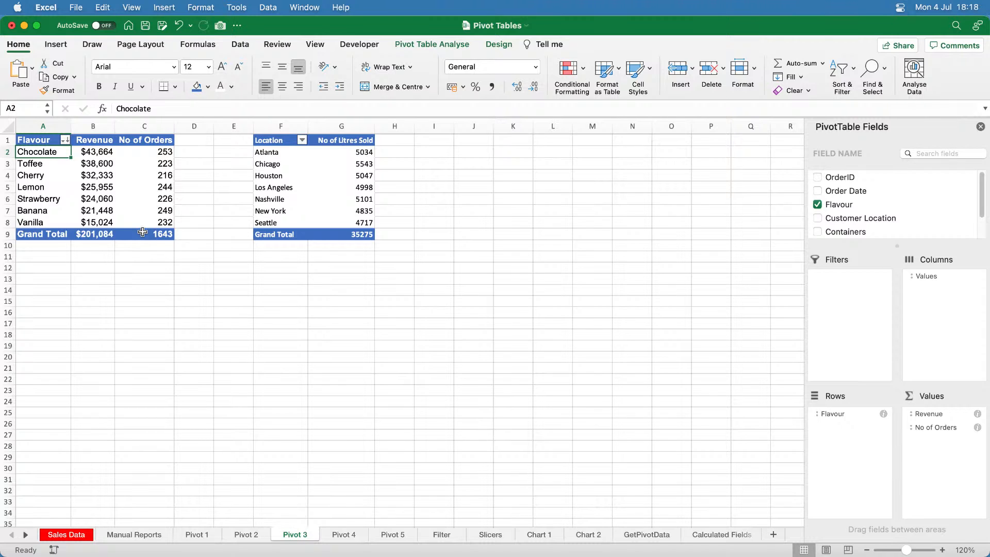
{"action": "left_click_drag", "start_coordinate": [71, 126], "coordinate": [217, 128]}
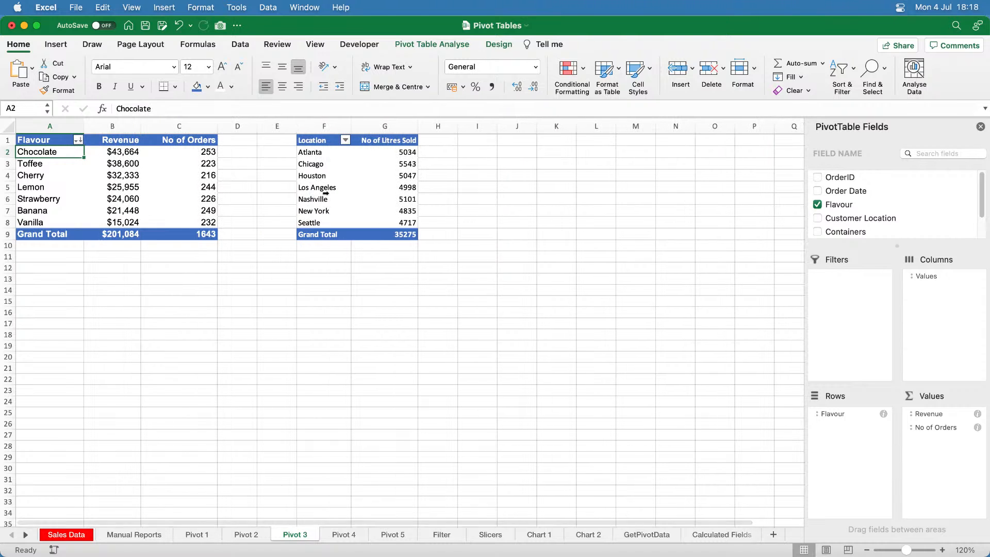
{"action": "left_click", "coordinate": [463, 288]}
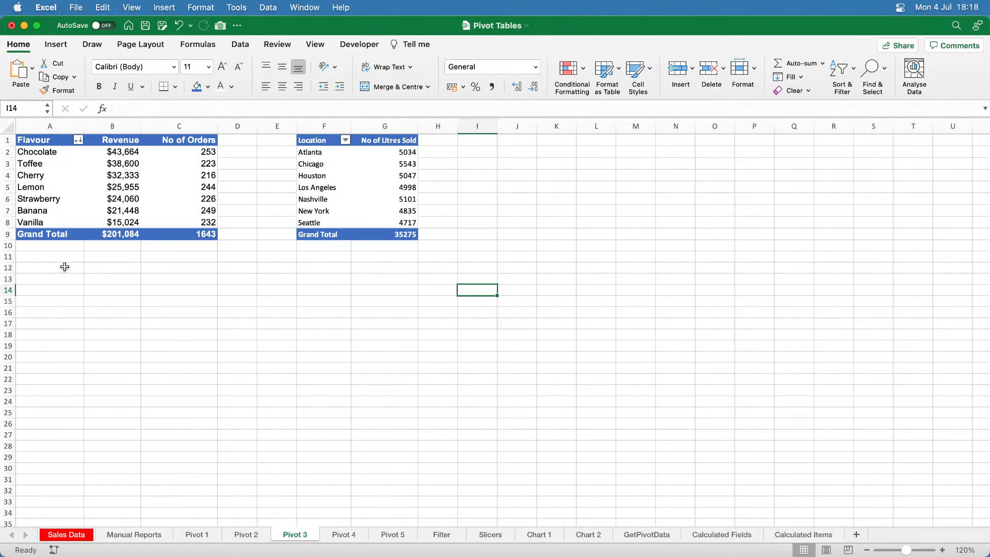
{"action": "left_click_drag", "start_coordinate": [62, 257], "coordinate": [173, 420]}
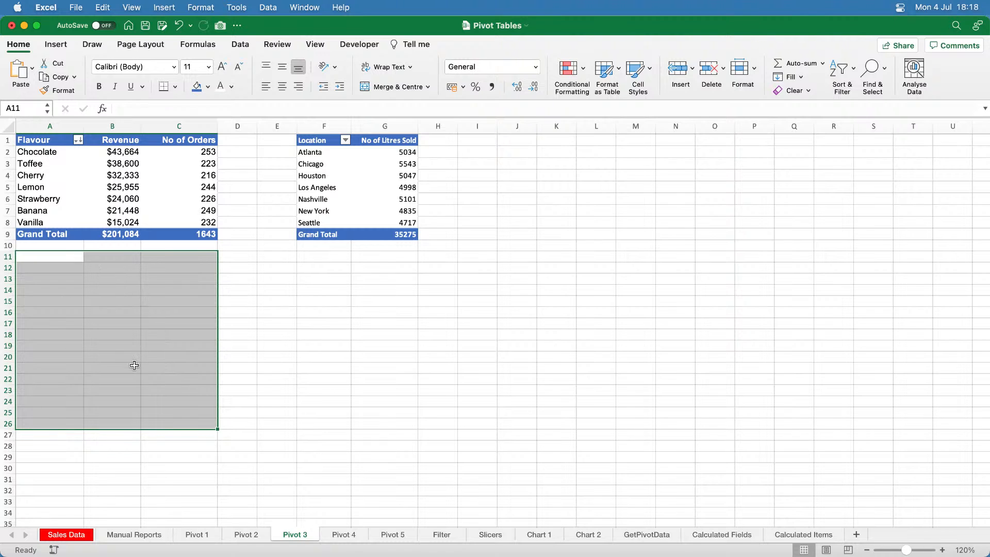
{"action": "left_click_drag", "start_coordinate": [84, 126], "coordinate": [88, 126]}
- Sort the flavour pivot table by Revenue from smallest to largest and refresh the pivot table
{"action": "left_click", "coordinate": [136, 164]}
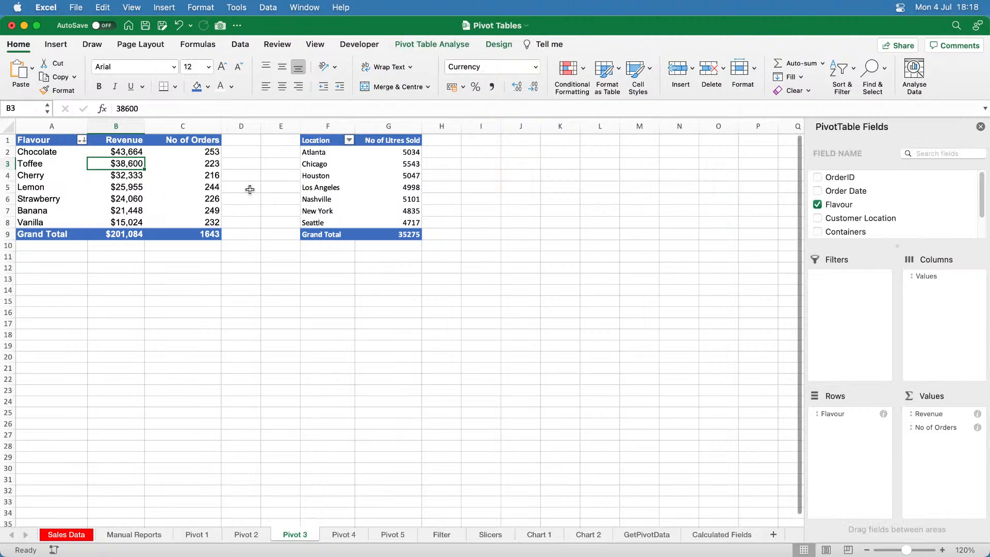
{"action": "right_click", "coordinate": [122, 165]}
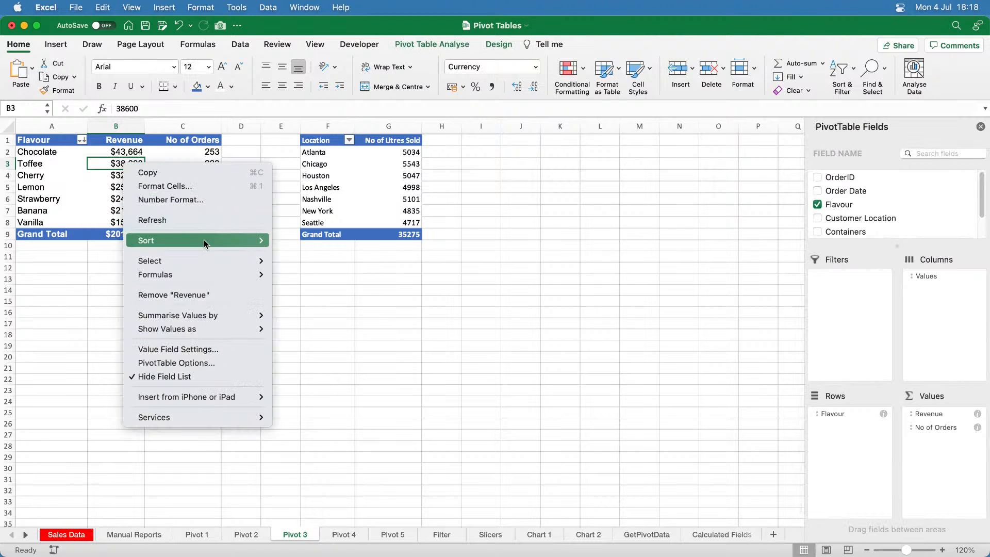
{"action": "mouse_move", "coordinate": [203, 240]}
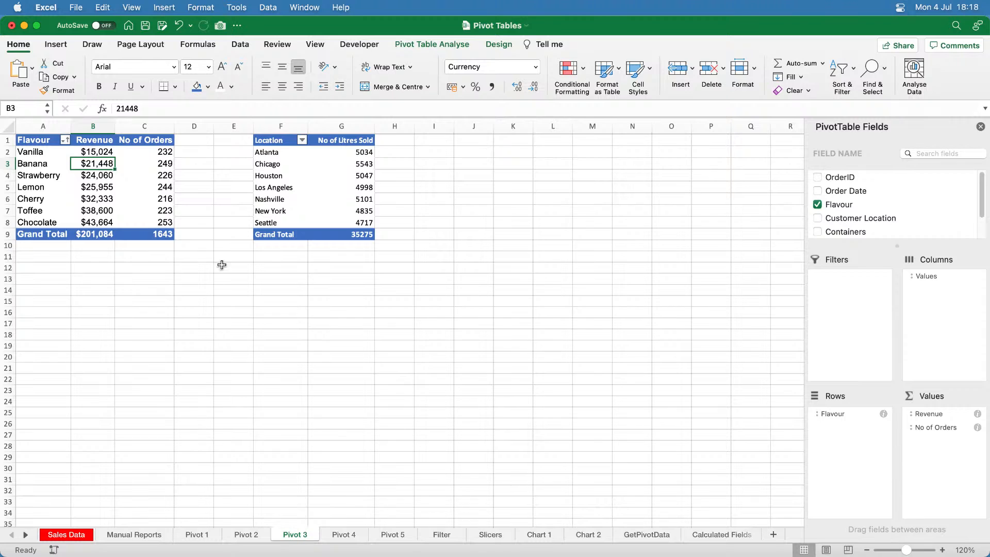
{"action": "right_click", "coordinate": [101, 164]}
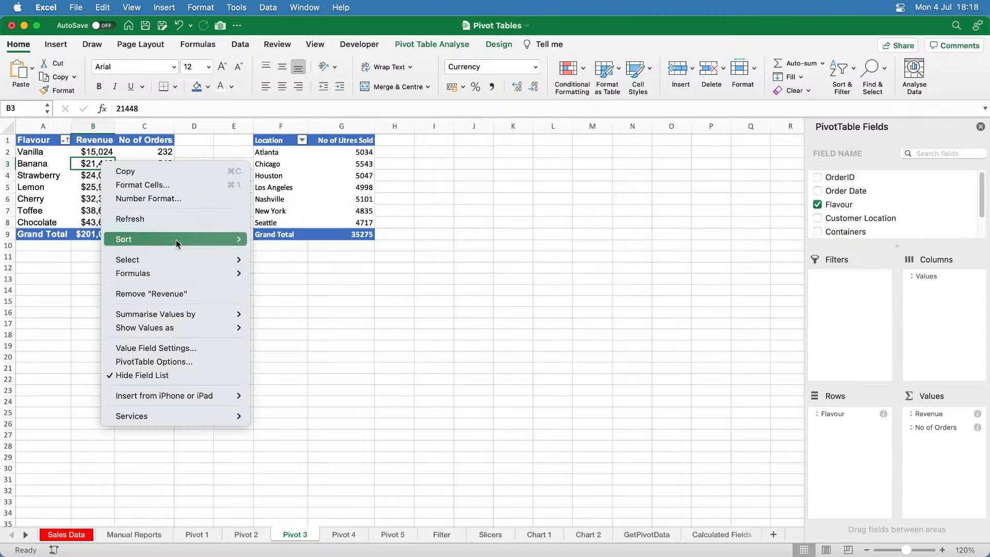
{"action": "left_click", "coordinate": [163, 221]}
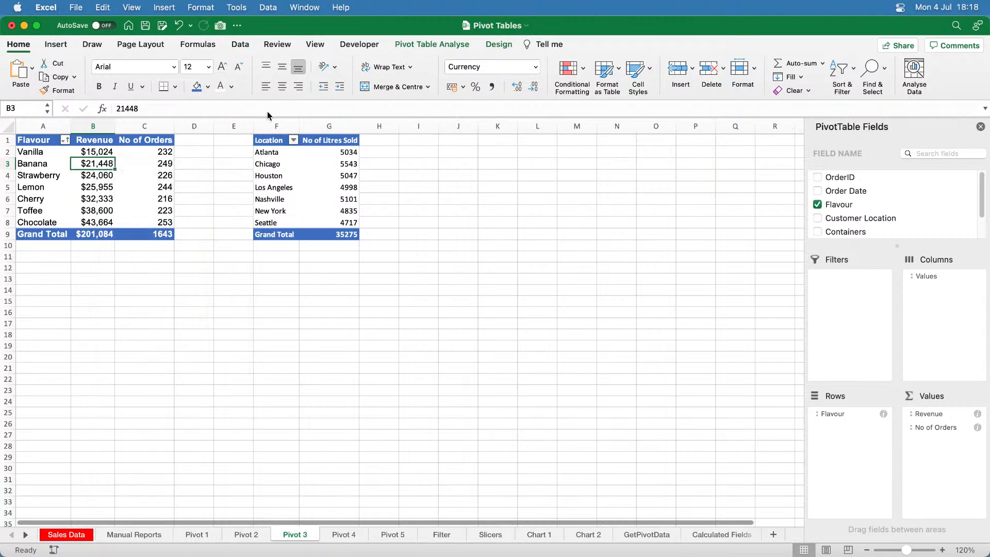
{"action": "left_click", "coordinate": [241, 45]}
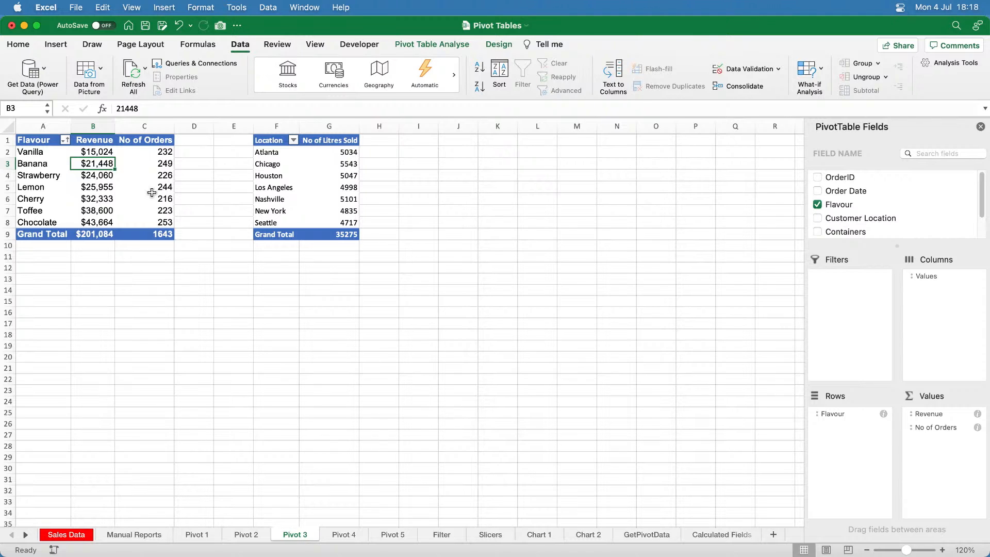
{"action": "left_click_drag", "start_coordinate": [46, 140], "coordinate": [136, 228]}
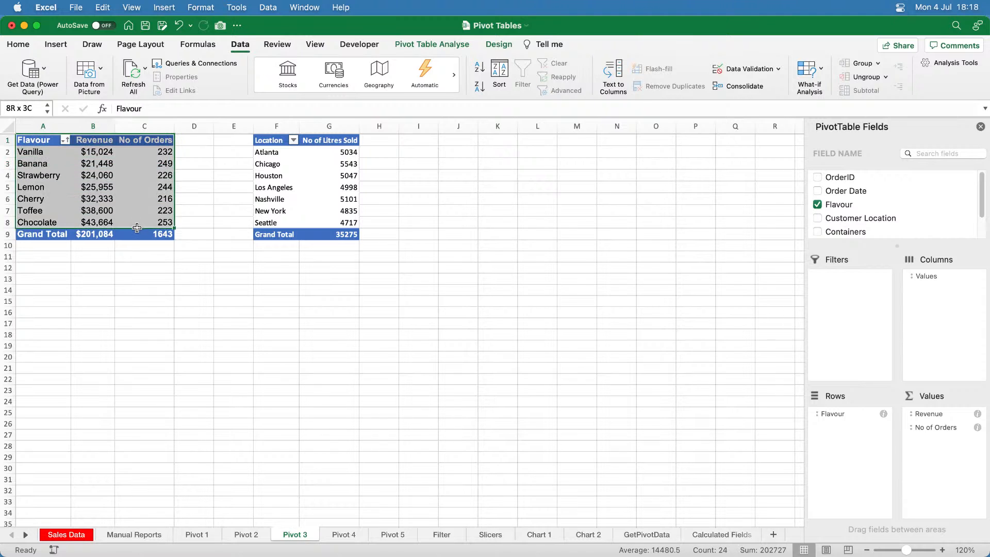
{"action": "left_click", "coordinate": [105, 188]}
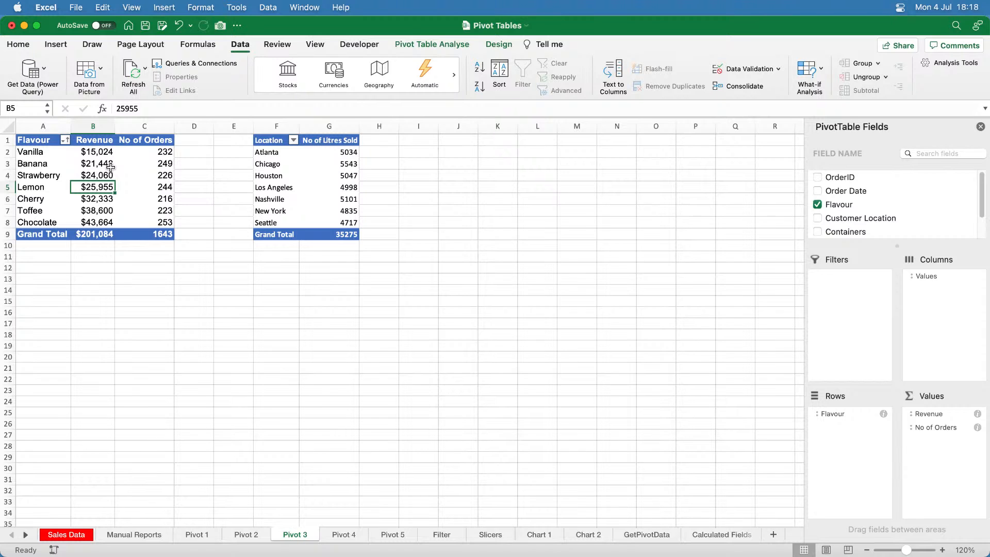
- Widen columns A to C of the flavour pivot table, giving column C a width of 20.00
{"action": "left_click_drag", "start_coordinate": [71, 128], "coordinate": [165, 124]}
{"action": "left_click", "coordinate": [123, 129]}
{"action": "left_click_drag", "start_coordinate": [225, 126], "coordinate": [258, 126]}
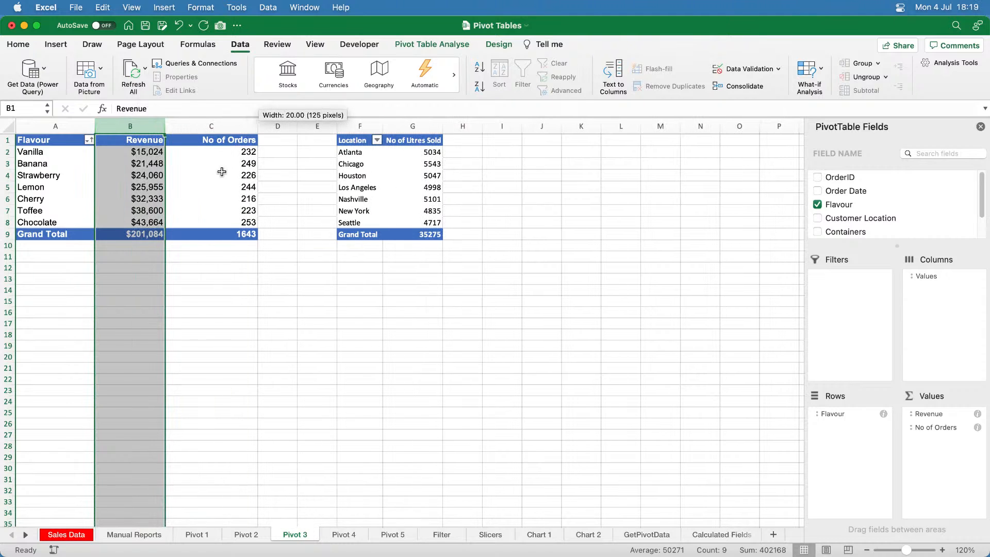
{"action": "left_click", "coordinate": [221, 172]}
{"action": "left_click", "coordinate": [155, 186]}
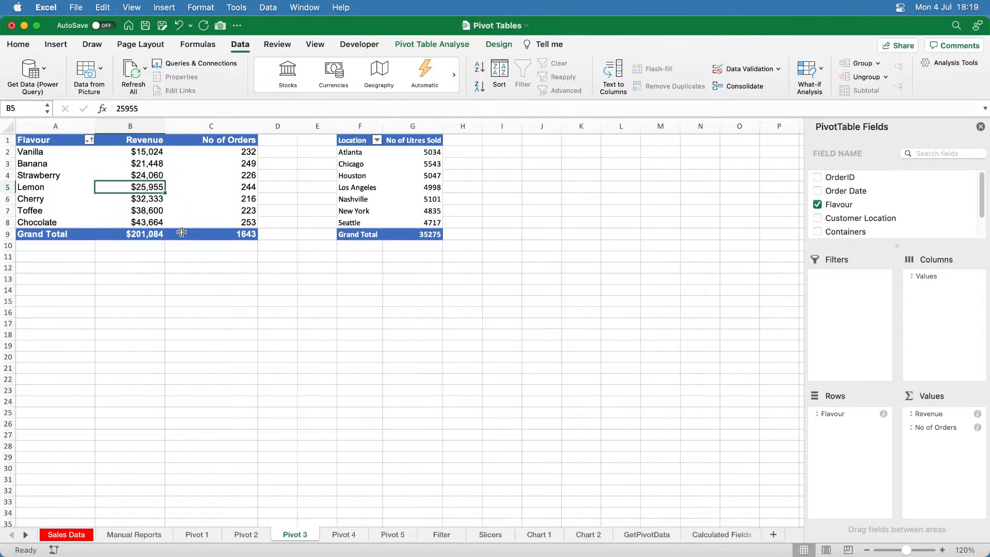
- Turn off auto-fitting column widths on update for the flavour pivot table, and sort it by Flavour from A to Z
{"action": "left_click", "coordinate": [443, 45]}
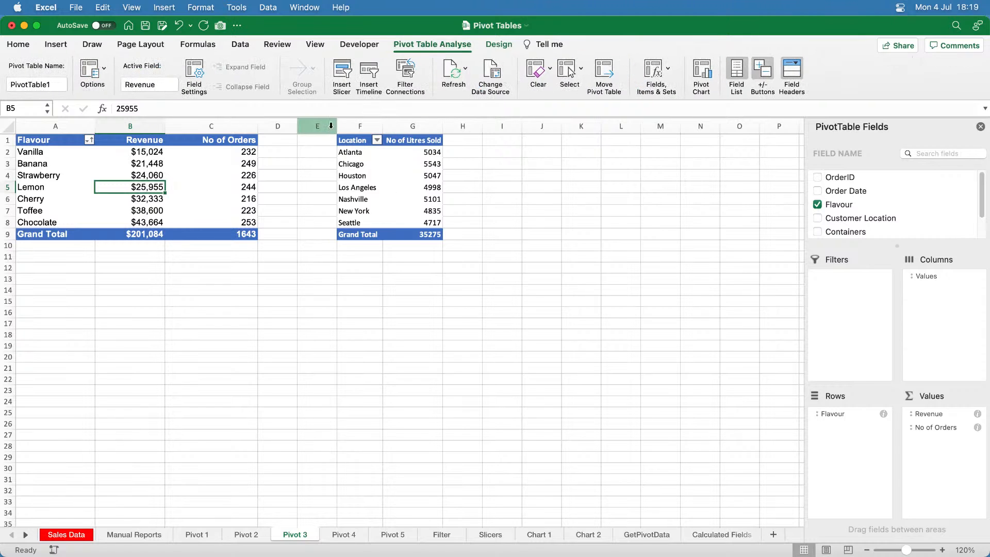
{"action": "left_click", "coordinate": [90, 72]}
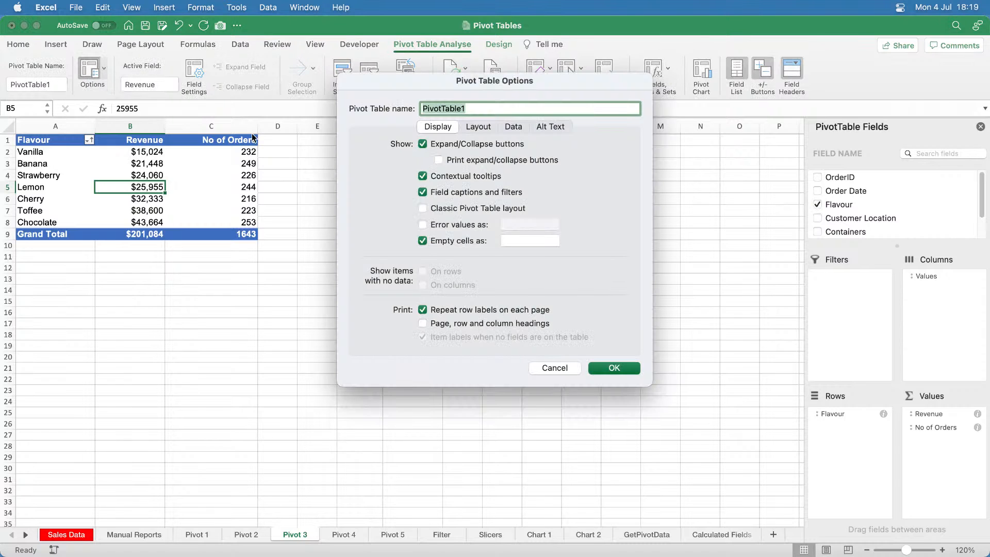
{"action": "left_click", "coordinate": [479, 128]}
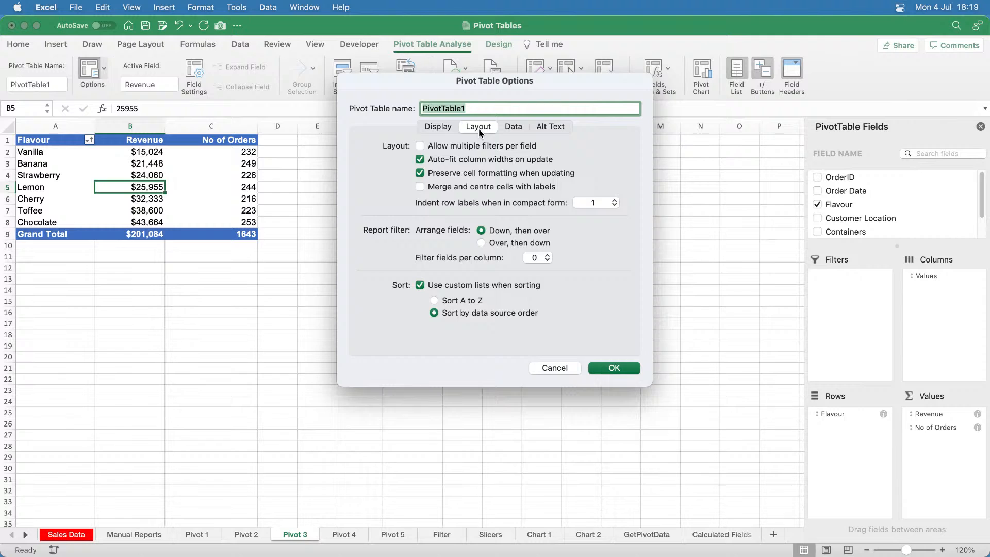
{"action": "left_click", "coordinate": [420, 161]}
{"action": "left_click", "coordinate": [446, 127]}
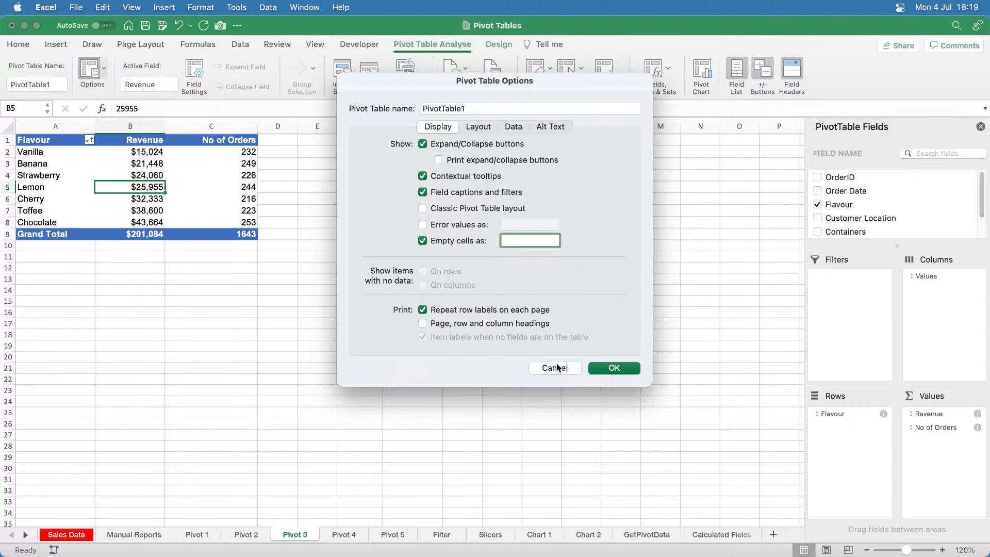
{"action": "left_click", "coordinate": [480, 128]}
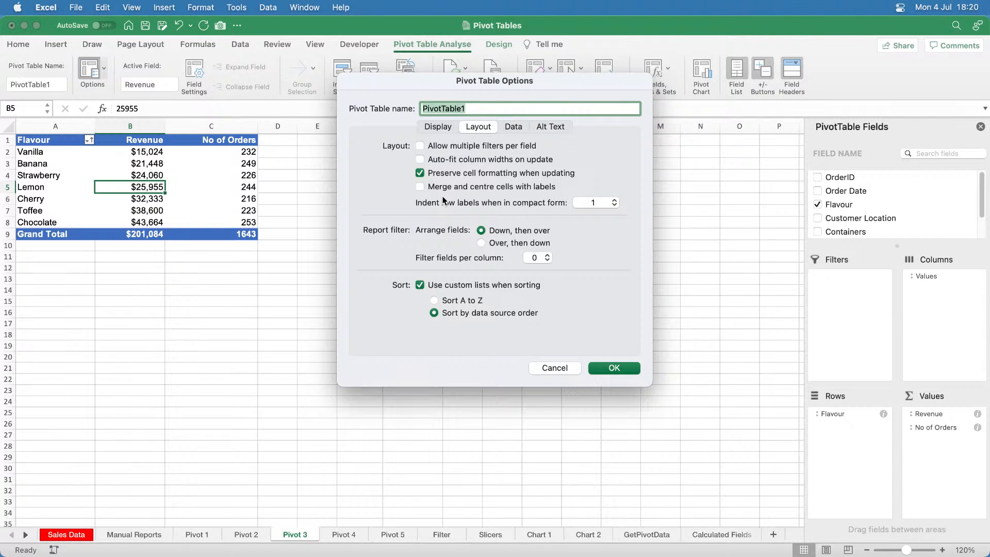
{"action": "left_click", "coordinate": [619, 369]}
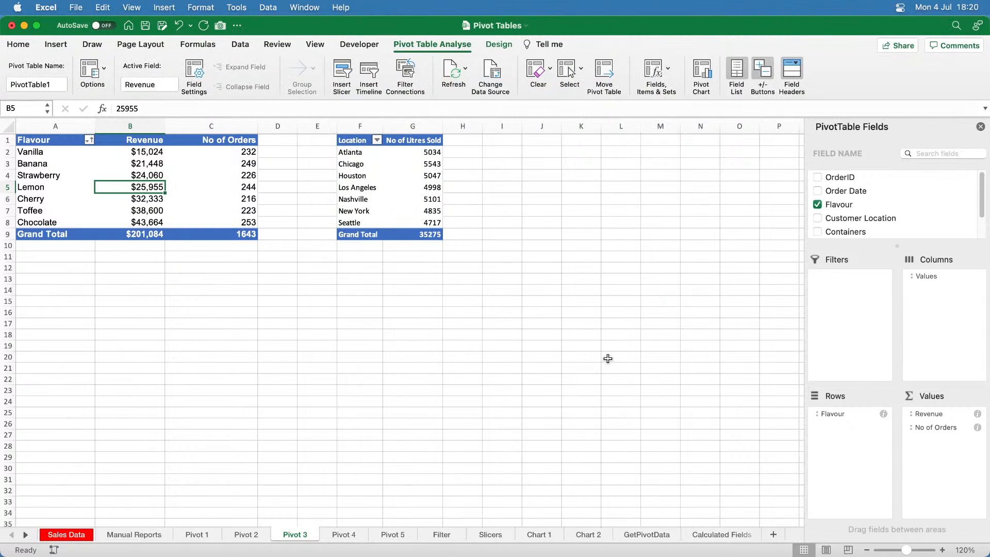
{"action": "right_click", "coordinate": [44, 176]}
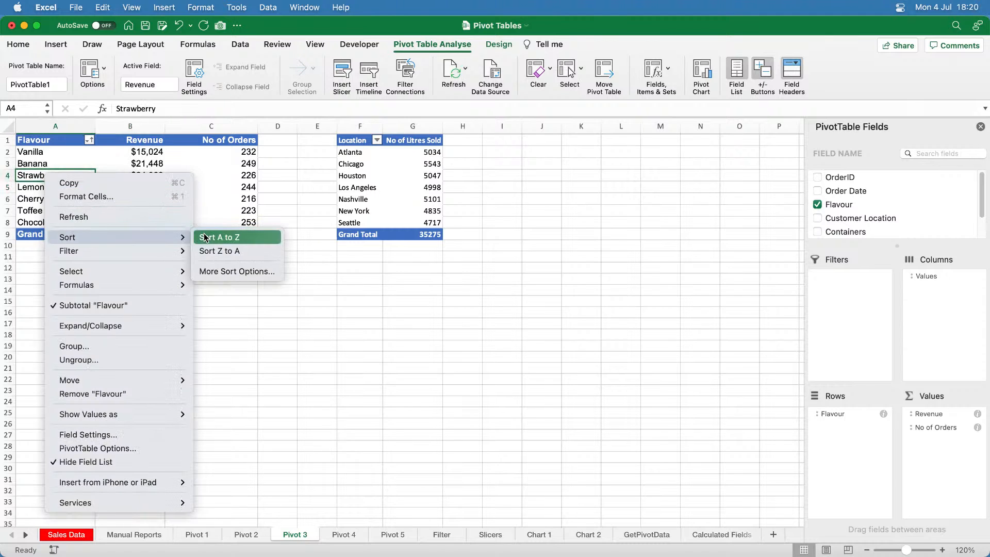
{"action": "left_click", "coordinate": [206, 237]}
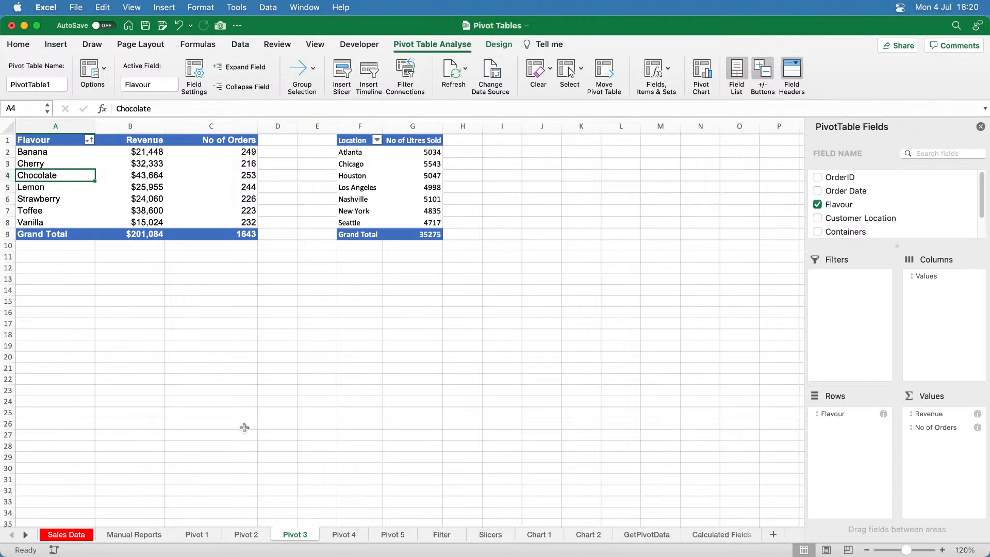
- Create a pivot table from 'Sales Data'!$A$5:$G$1648 in cell A1 of the existing Pivot 4 worksheet
{"action": "left_click", "coordinate": [345, 537]}
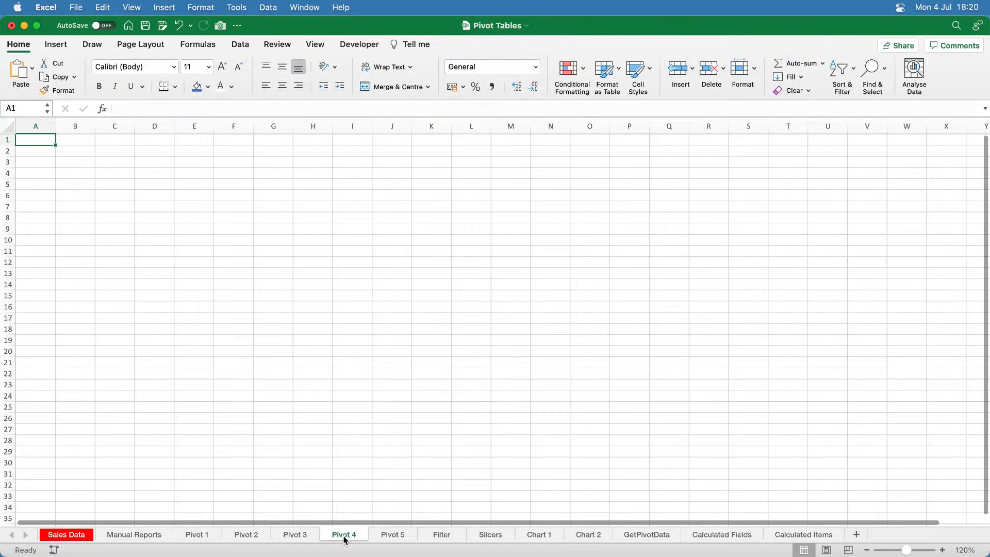
{"action": "left_click", "coordinate": [85, 536]}
{"action": "left_click", "coordinate": [227, 350]}
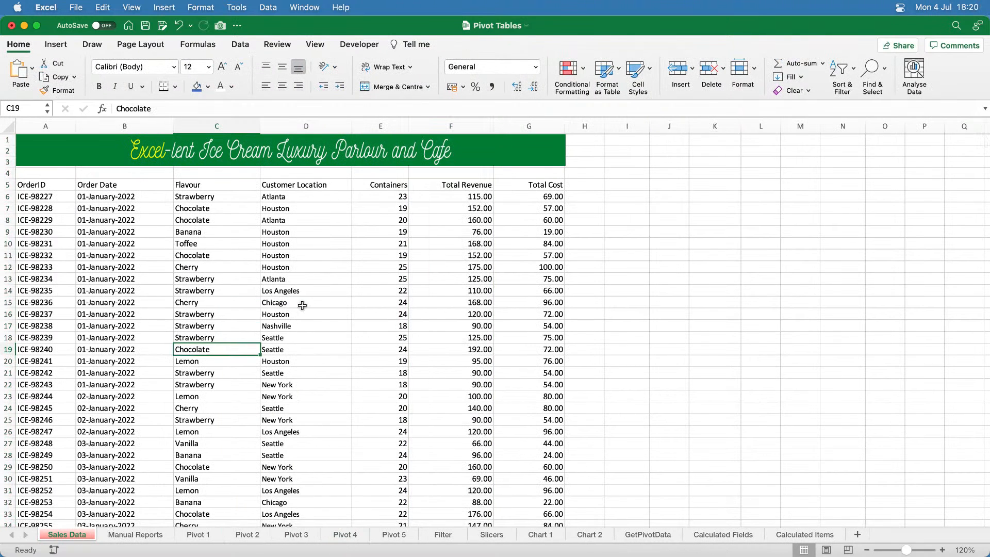
{"action": "left_click", "coordinate": [57, 45]}
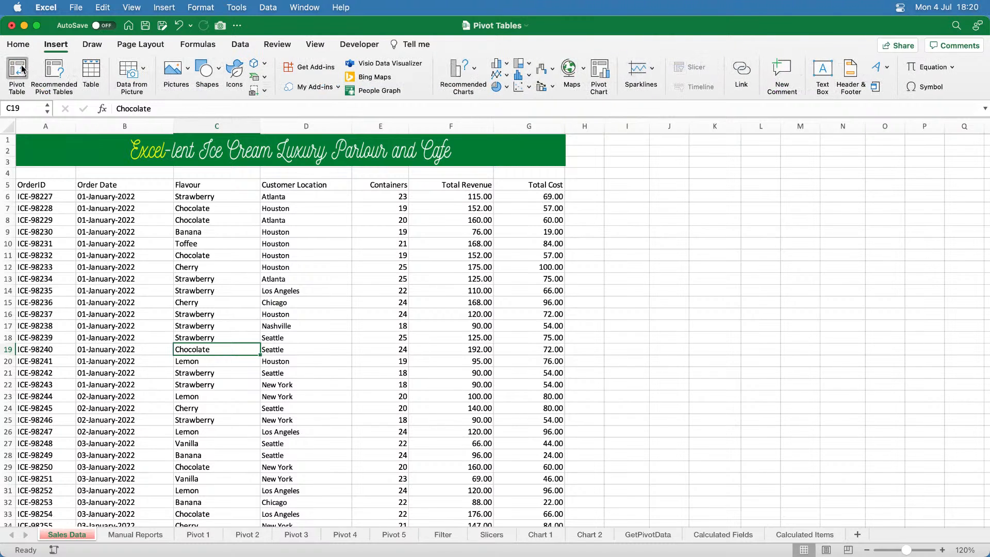
{"action": "left_click", "coordinate": [23, 69]}
{"action": "left_click", "coordinate": [376, 263]}
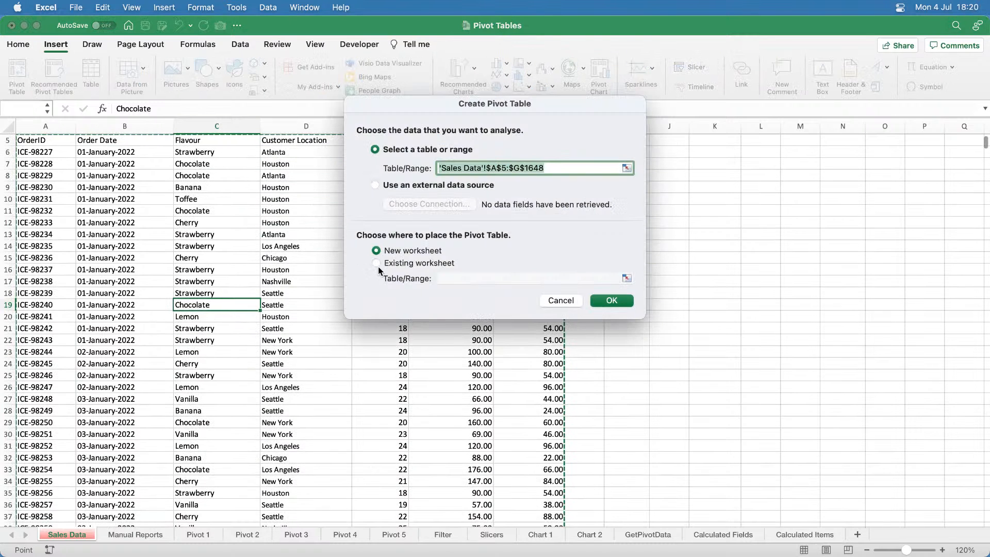
{"action": "left_click", "coordinate": [346, 534]}
{"action": "left_click", "coordinate": [46, 140]}
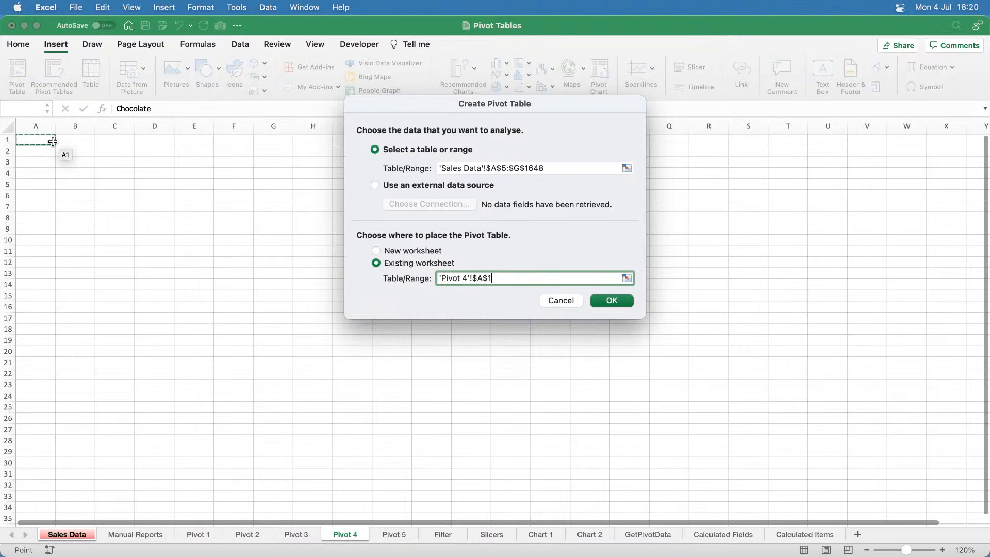
{"action": "left_click", "coordinate": [619, 301]}
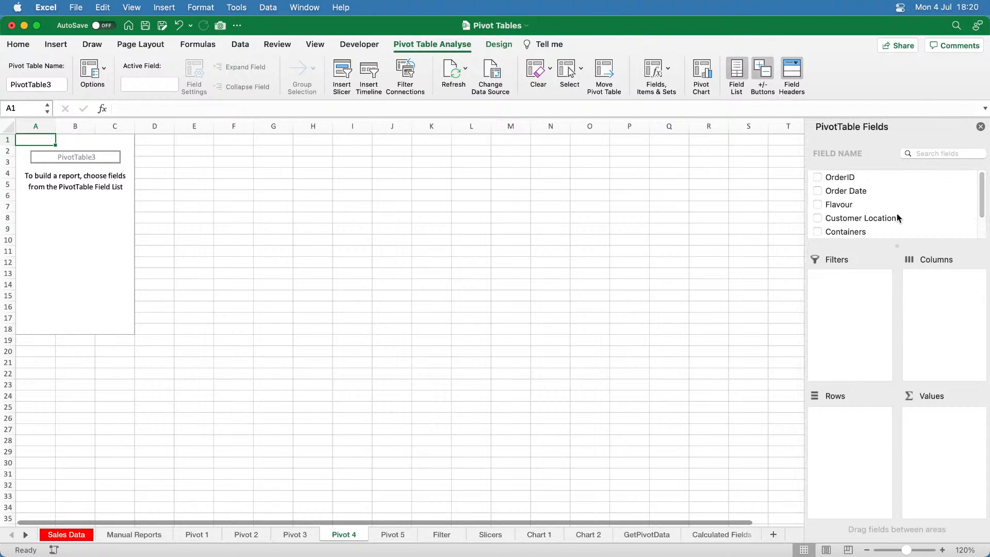
- Build the Pivot 4 table with Customer Location as rows, Flavour as columns and Total Revenue as summed values
{"action": "left_click_drag", "start_coordinate": [874, 217], "coordinate": [845, 426]}
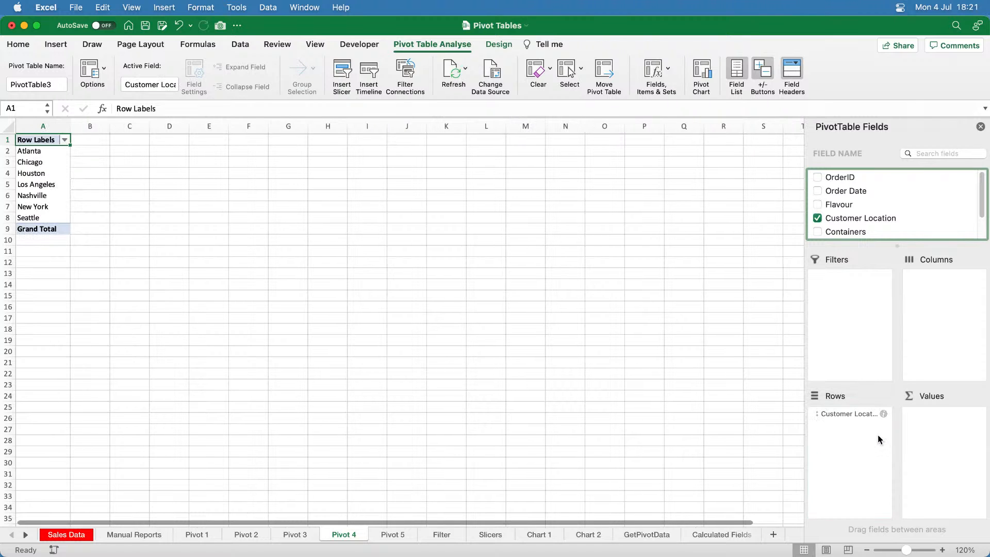
{"action": "left_click_drag", "start_coordinate": [850, 204], "coordinate": [947, 287]}
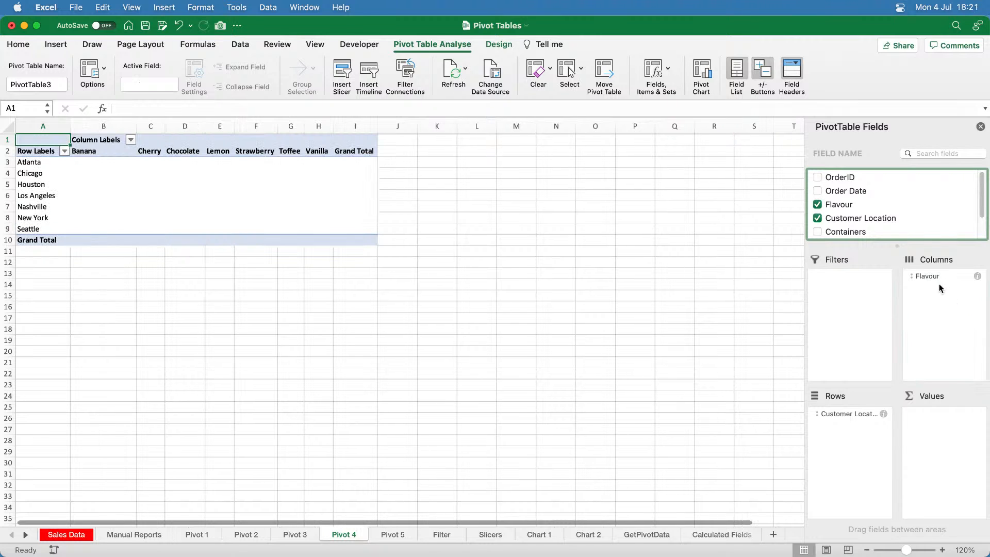
{"action": "scroll", "coordinate": [908, 211], "scroll_direction": "down", "scroll_amount": 2}
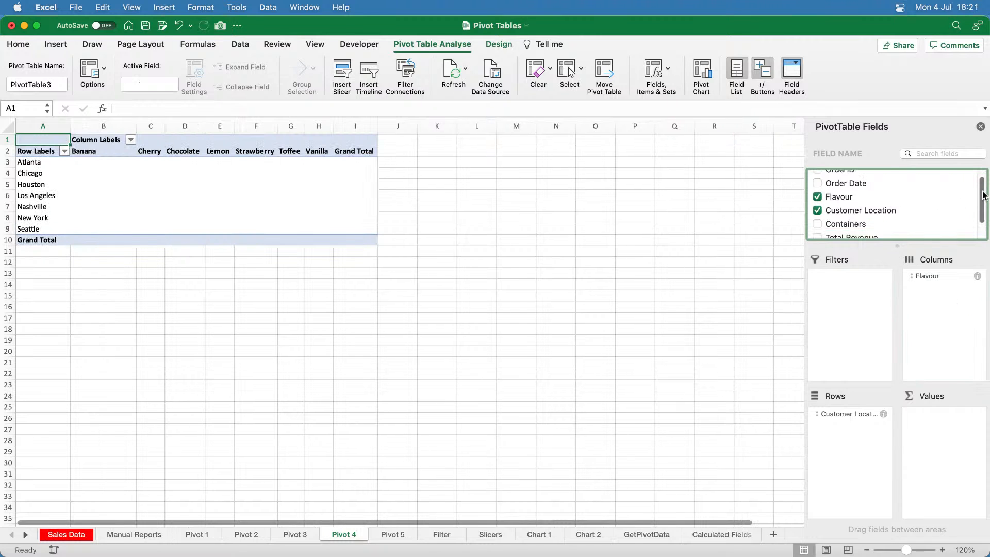
{"action": "left_click_drag", "start_coordinate": [859, 214], "coordinate": [951, 429]}
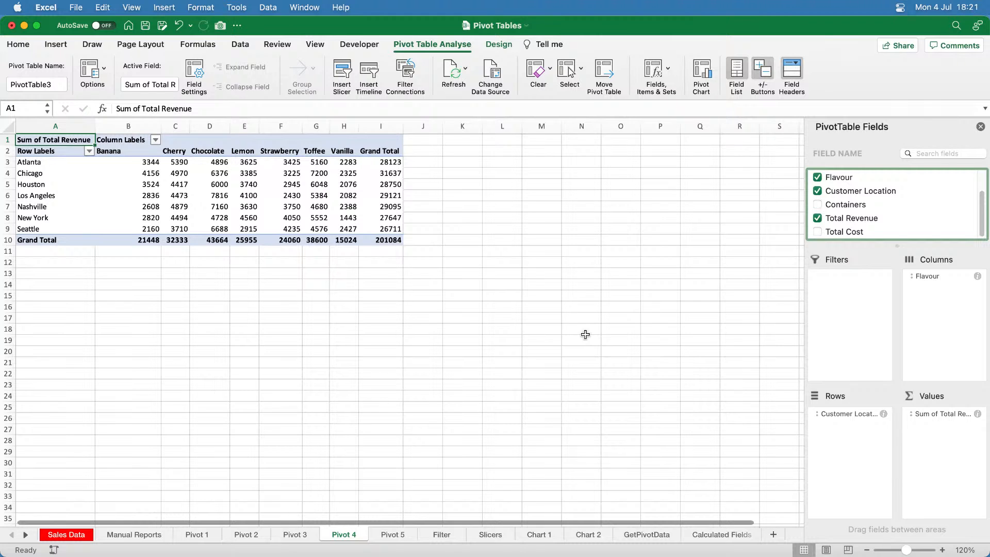
- Swap the Pivot 4 table's layout so Flavour supplies the rows and Customer Location supplies the columns
{"action": "left_click", "coordinate": [222, 221]}
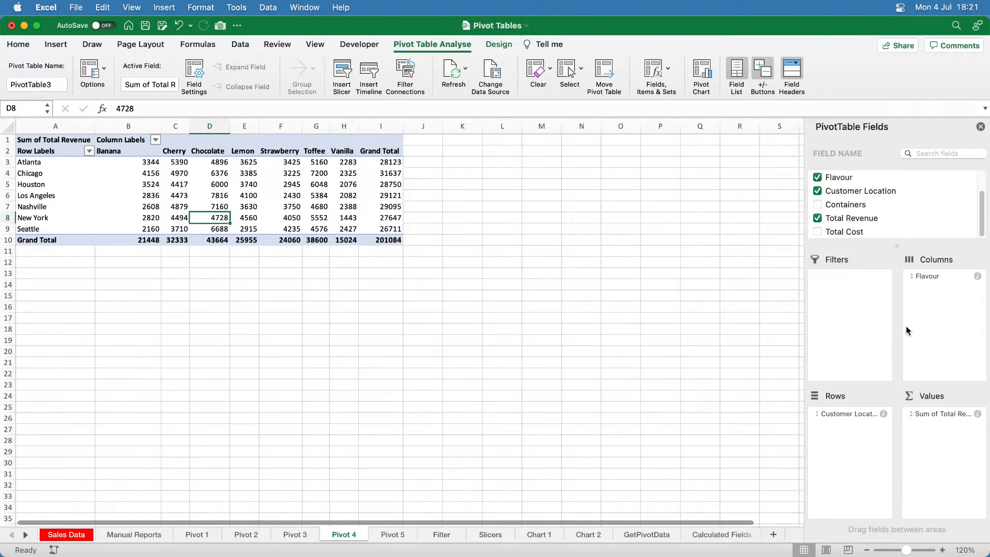
{"action": "left_click_drag", "start_coordinate": [928, 278], "coordinate": [860, 457]}
{"action": "left_click_drag", "start_coordinate": [840, 413], "coordinate": [952, 295]}
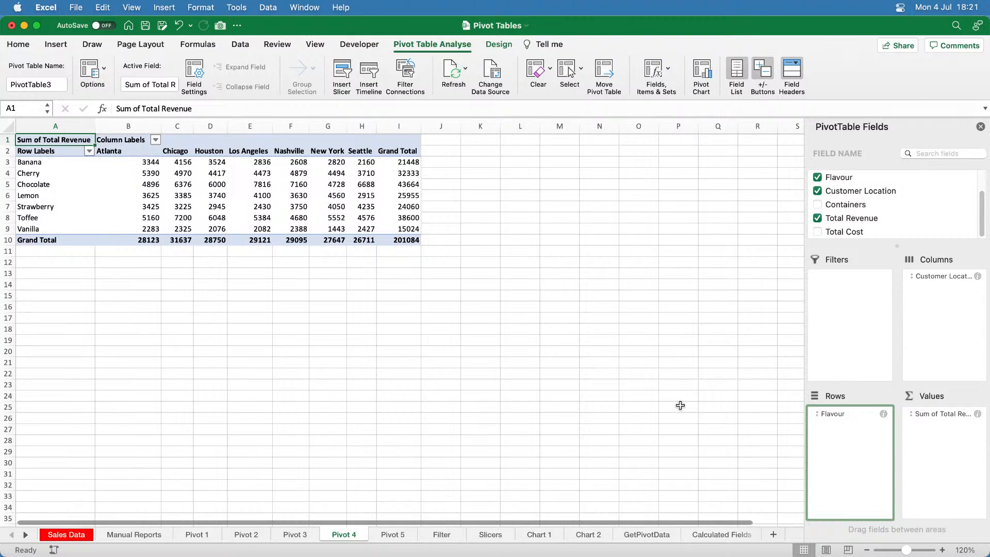
- Right-align the location and Grand Total column headings in B2:I2 of the pivot table
{"action": "left_click", "coordinate": [127, 149]}
{"action": "left_click_drag", "start_coordinate": [127, 151], "coordinate": [409, 152]}
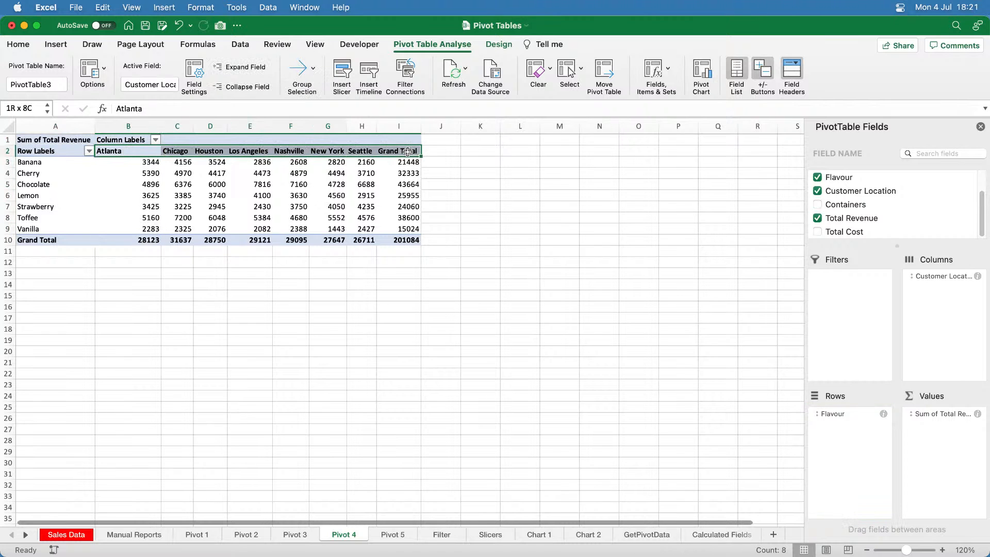
{"action": "left_click", "coordinate": [53, 45]}
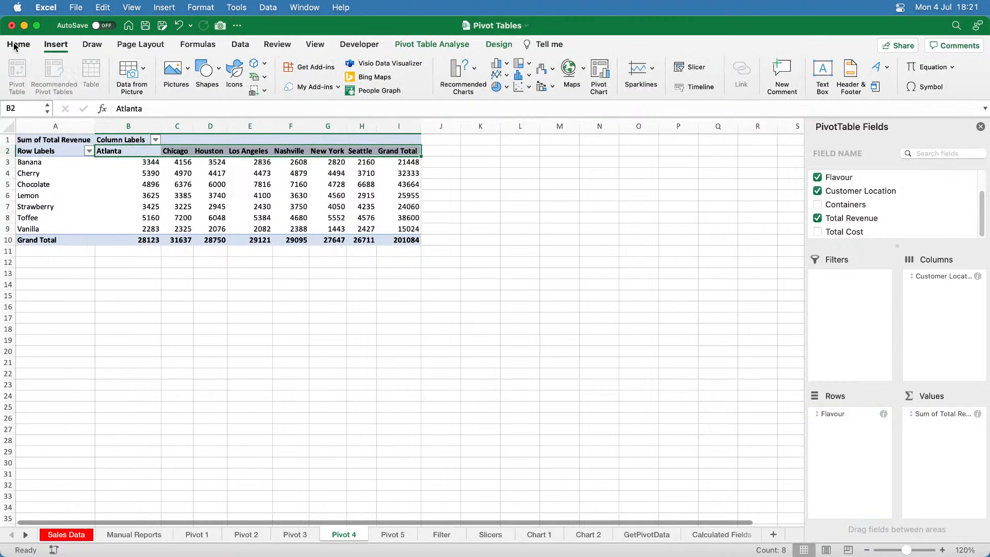
{"action": "left_click", "coordinate": [16, 46]}
{"action": "left_click", "coordinate": [297, 87]}
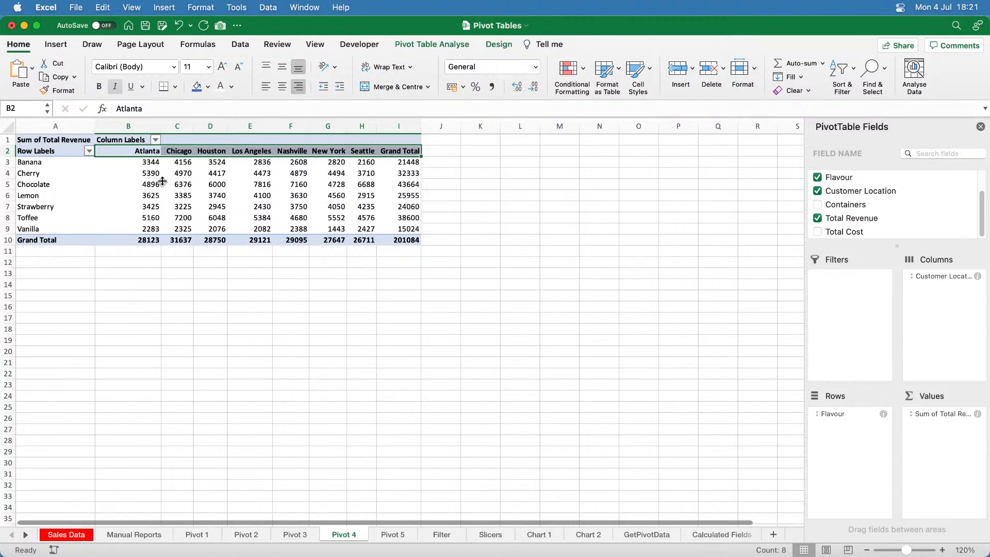
- Rename the pivot table's Row Labels heading as Flavour and its Column Labels heading as Location
{"action": "left_click", "coordinate": [70, 150]}
{"action": "type", "text": "F"}
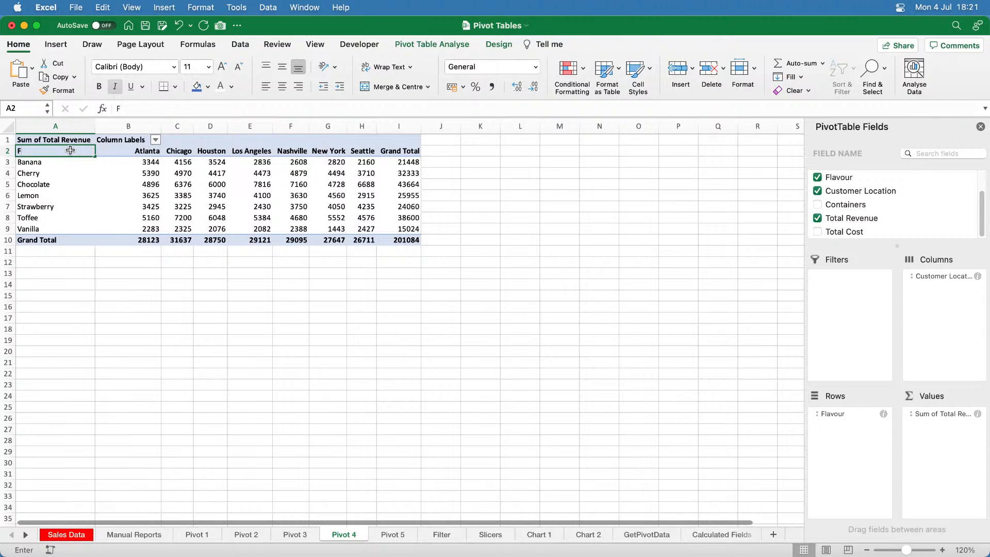
{"action": "type", "text": "lavour"}
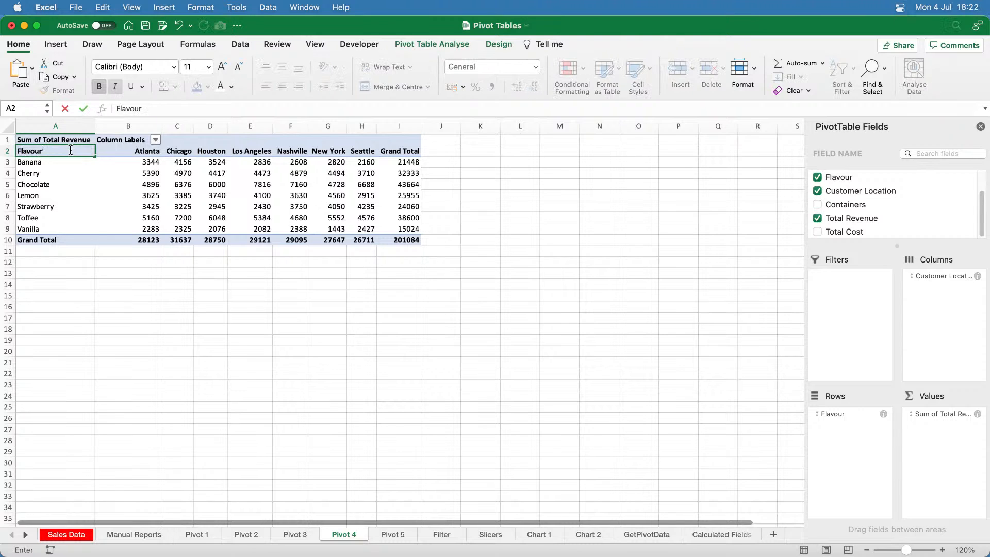
{"action": "key", "text": "Return"}
{"action": "type", "text": "Location"}
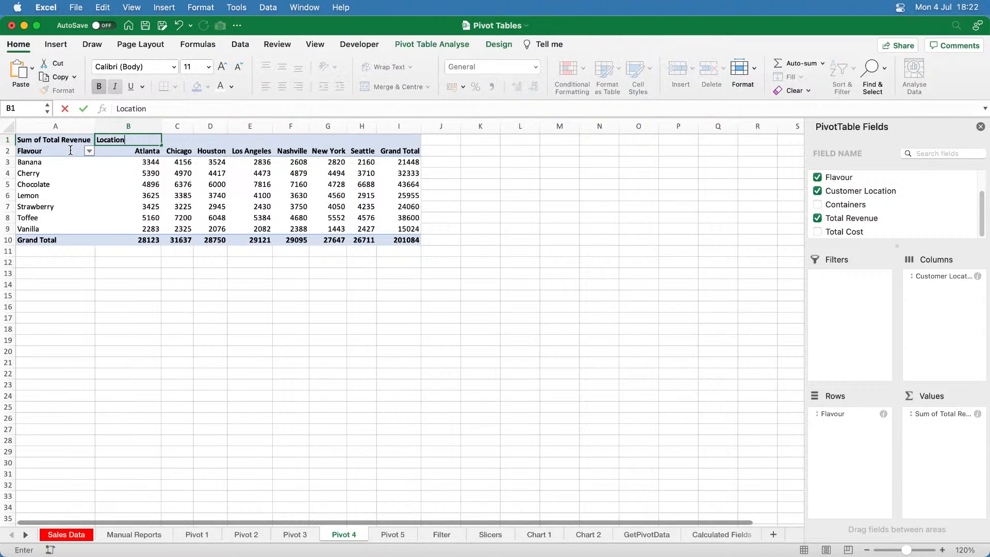
{"action": "key", "text": "Return"}
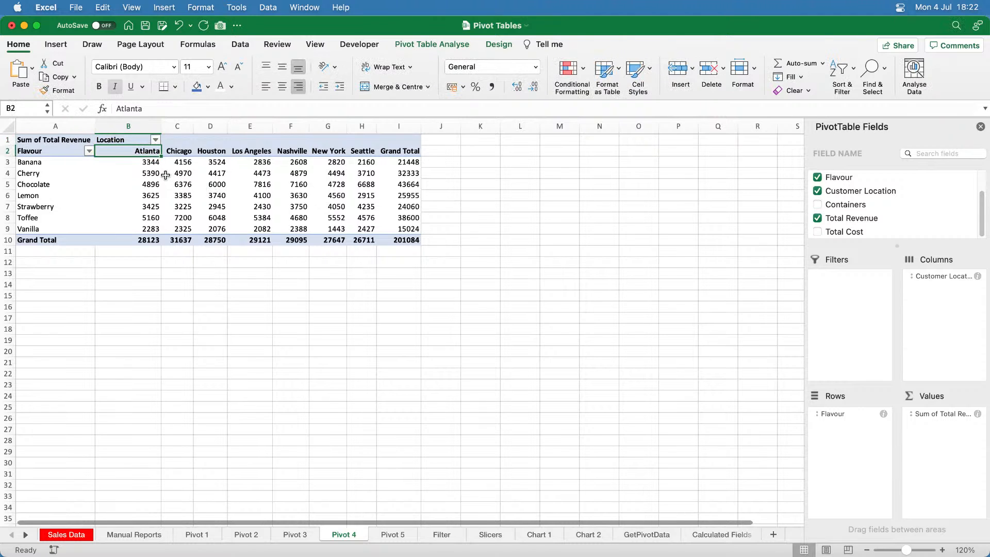
- Format the pivot table's revenue values as Currency with the $ Cherokee (Cherokee, United States) symbol and 0 decimal places
{"action": "left_click_drag", "start_coordinate": [151, 162], "coordinate": [407, 243]}
{"action": "left_click", "coordinate": [267, 193]}
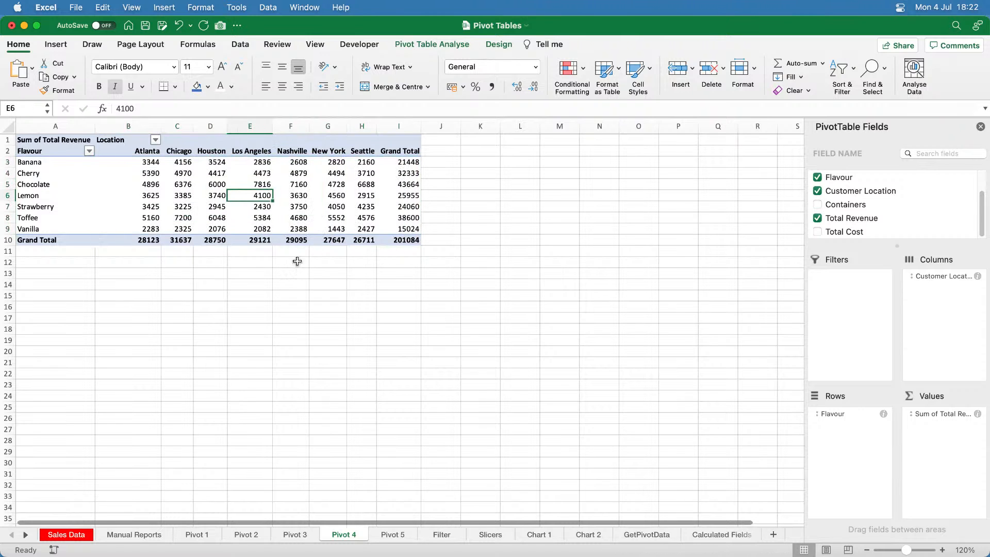
{"action": "right_click", "coordinate": [259, 176]}
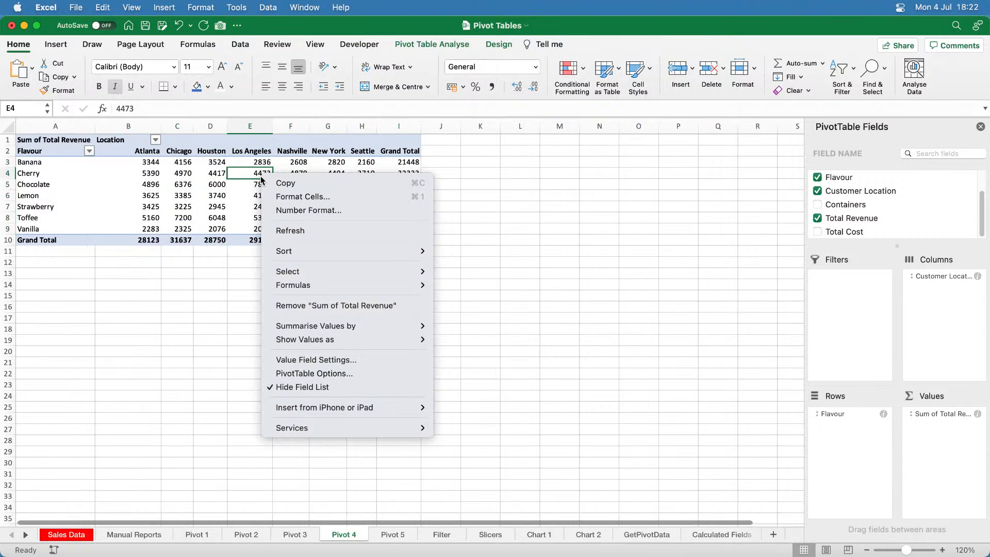
{"action": "left_click", "coordinate": [329, 215]}
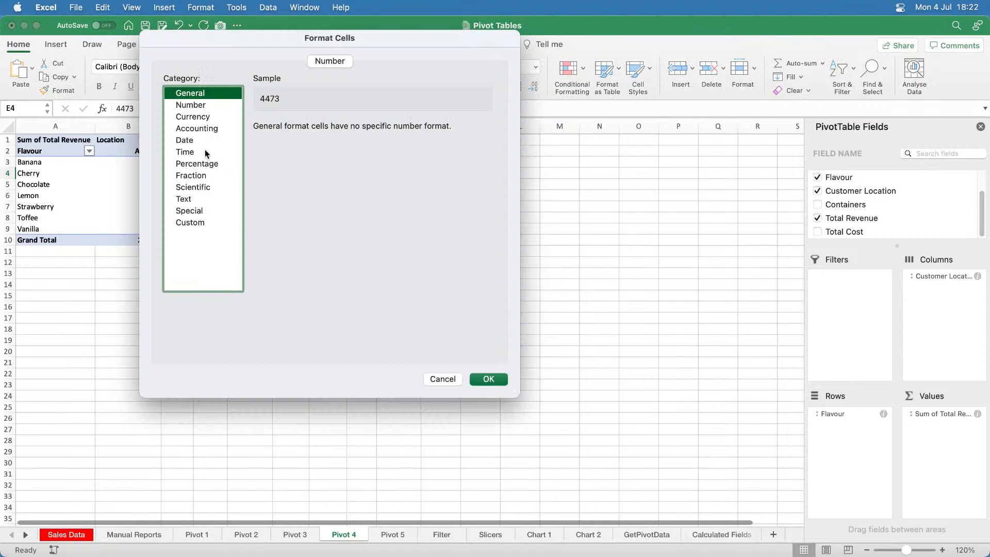
{"action": "left_click", "coordinate": [222, 117]}
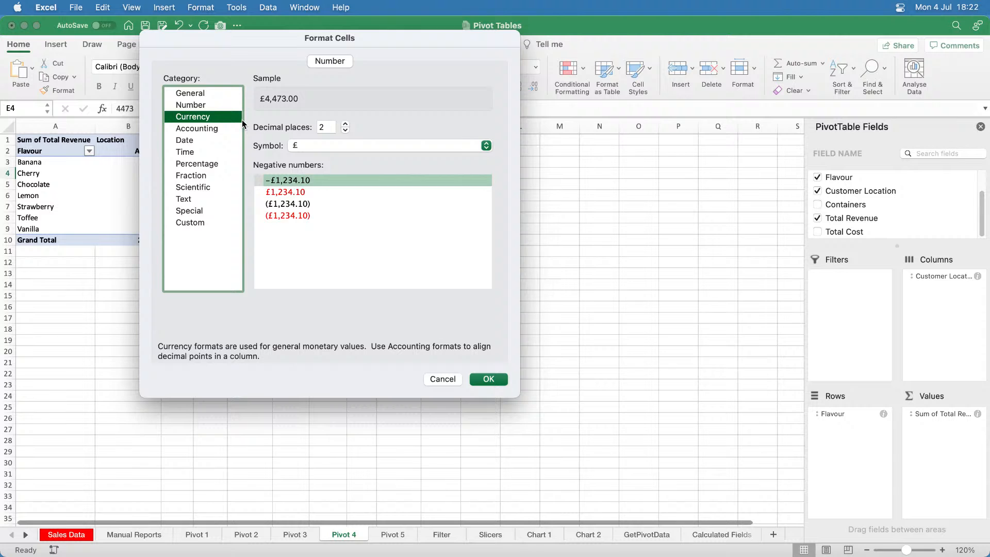
{"action": "left_click", "coordinate": [333, 149]}
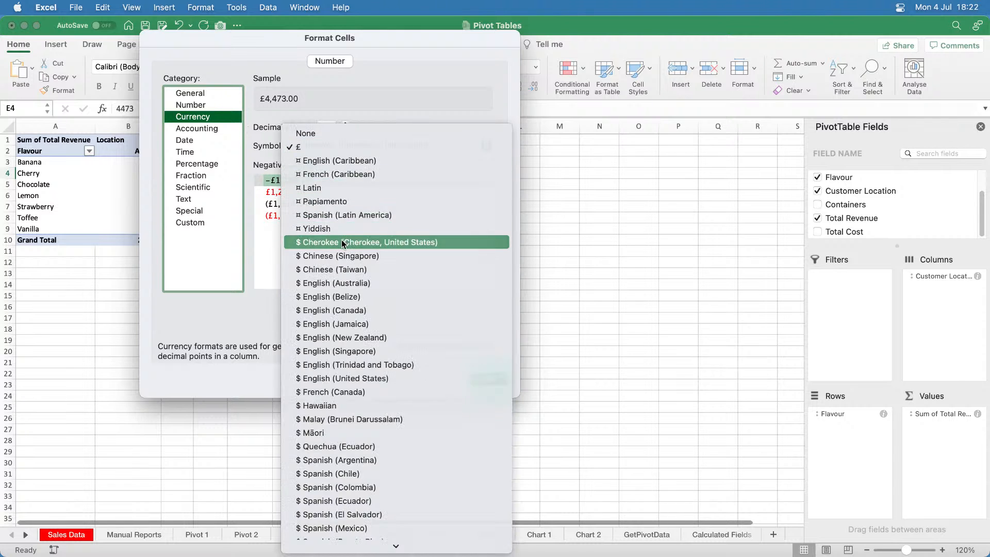
{"action": "left_click", "coordinate": [343, 243]}
{"action": "left_click", "coordinate": [344, 130]}
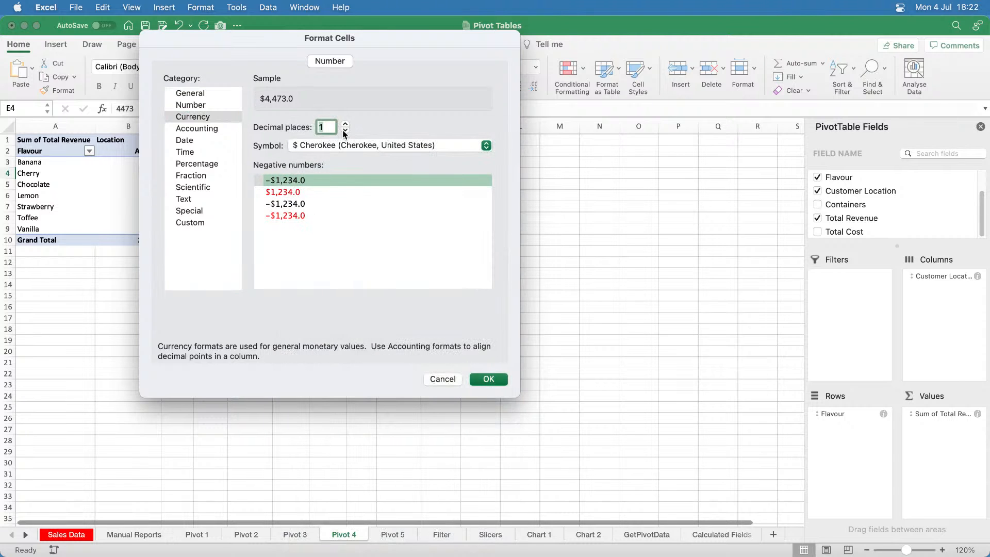
{"action": "left_click", "coordinate": [344, 130]}
{"action": "left_click", "coordinate": [488, 379]}
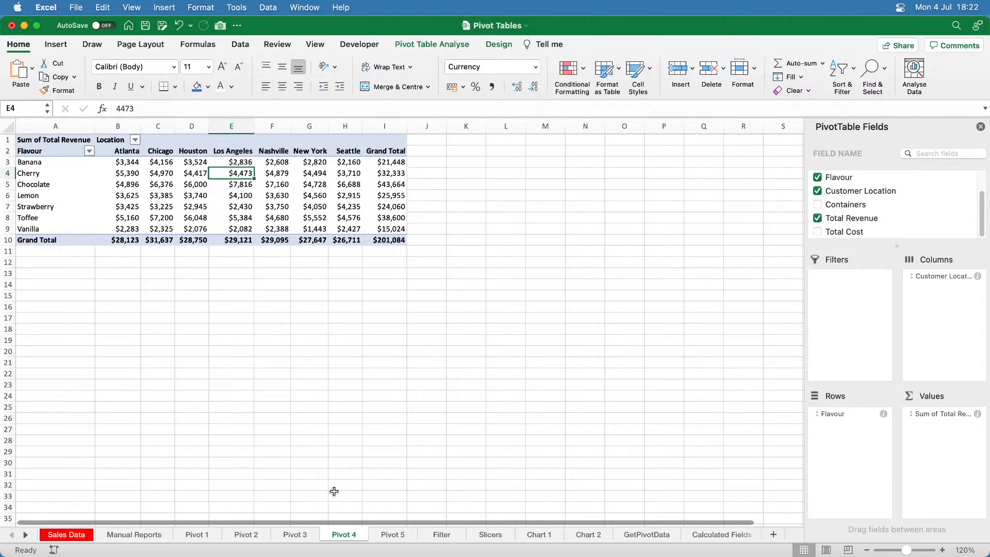
- Create a second pivot table from 'Sales Data'!$A$5:$G$1648 in cell M1 of the existing Pivot 4 worksheet
{"action": "left_click", "coordinate": [59, 295]}
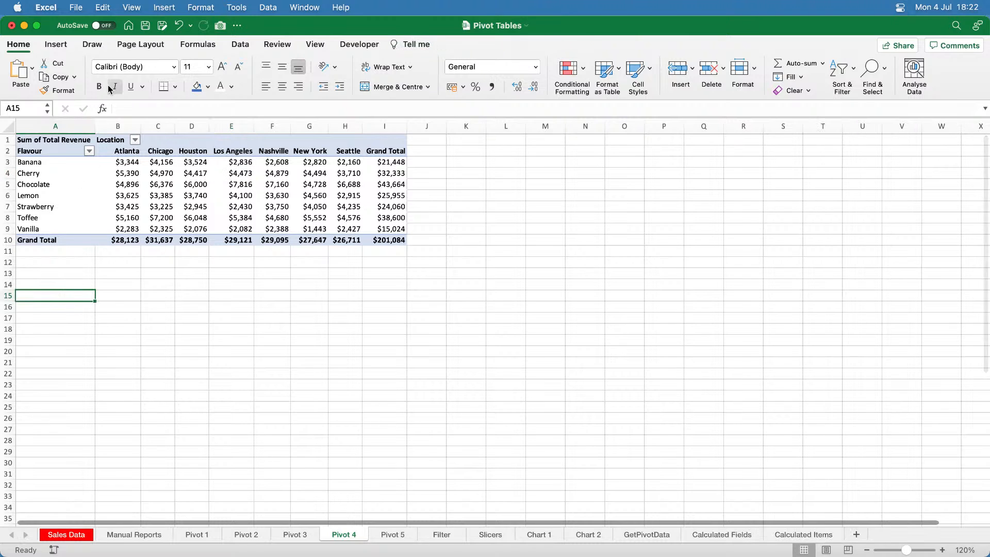
{"action": "left_click", "coordinate": [79, 534]}
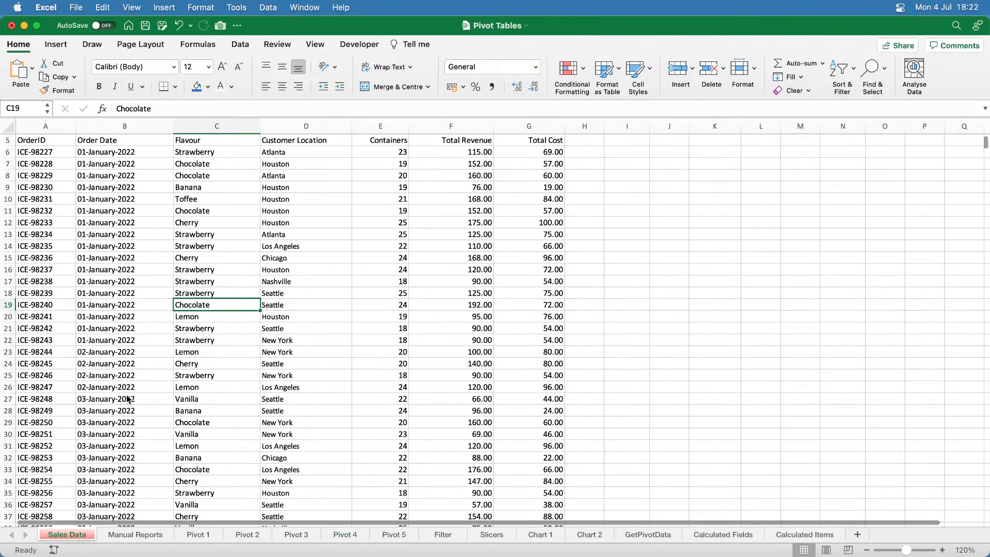
{"action": "left_click", "coordinate": [55, 44]}
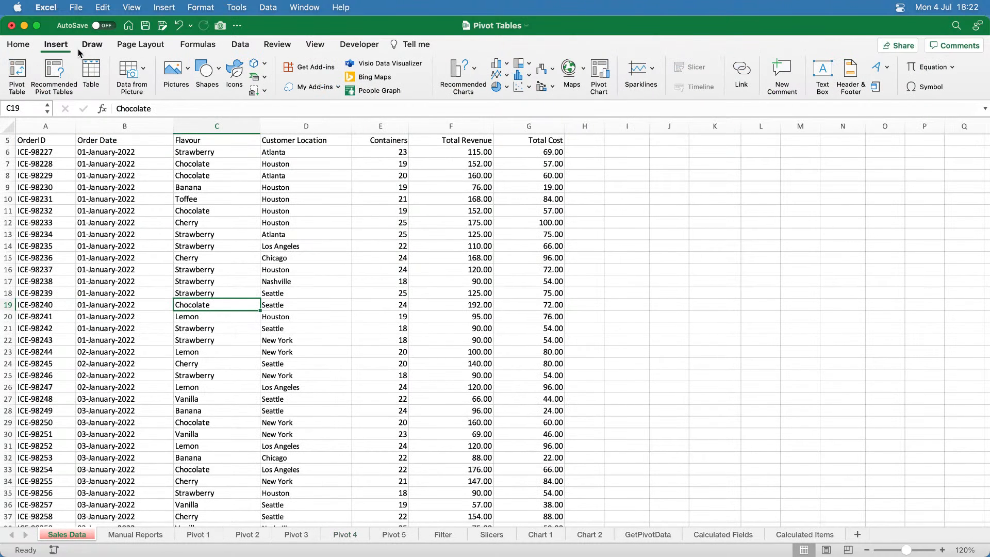
{"action": "left_click", "coordinate": [17, 73]}
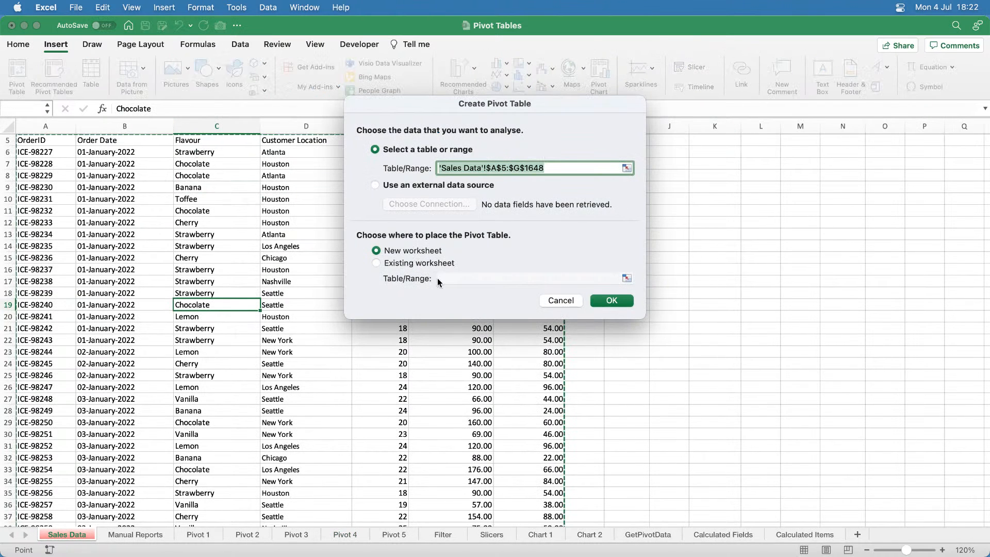
{"action": "left_click", "coordinate": [412, 264]}
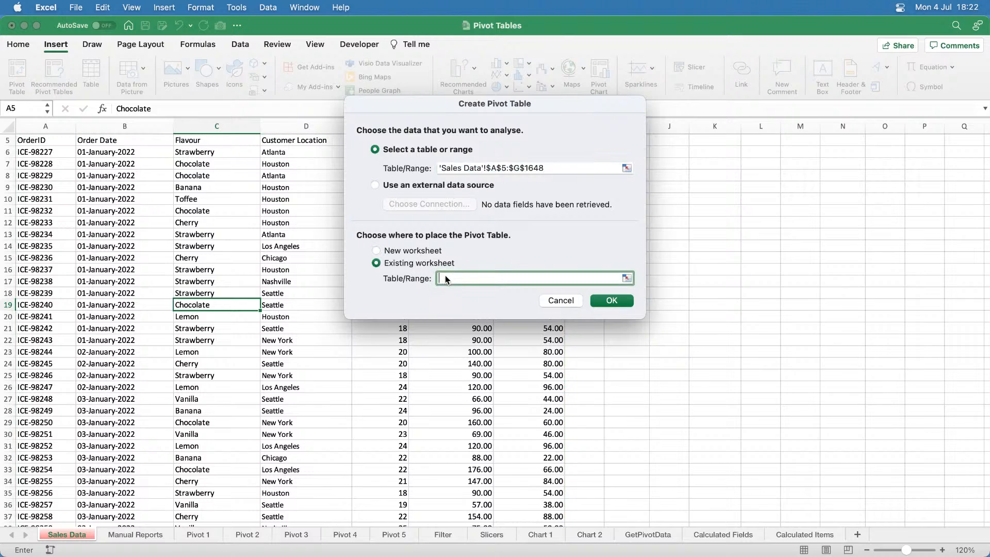
{"action": "left_click", "coordinate": [351, 539]}
{"action": "left_click_drag", "start_coordinate": [452, 110], "coordinate": [274, 196]}
{"action": "left_click", "coordinate": [544, 140]}
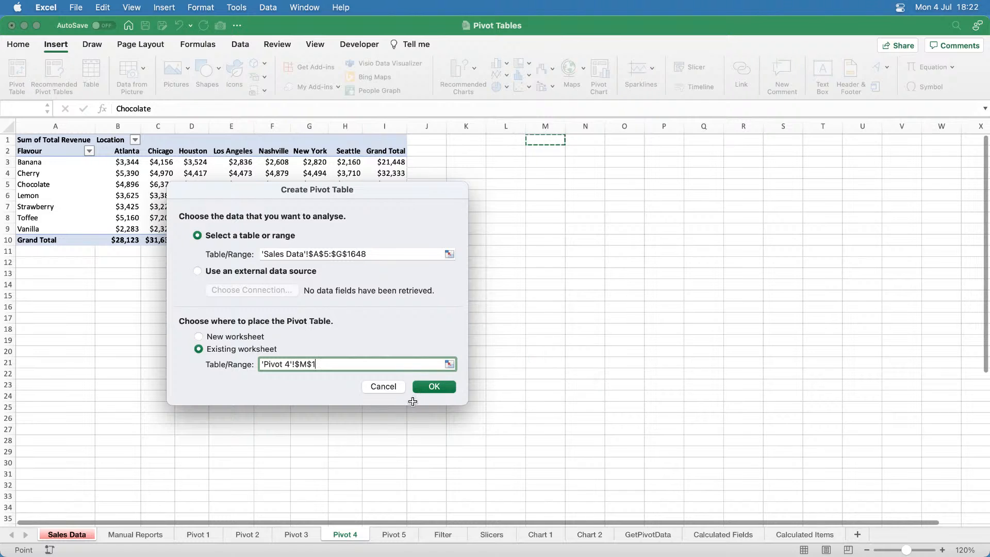
{"action": "left_click", "coordinate": [432, 387]}
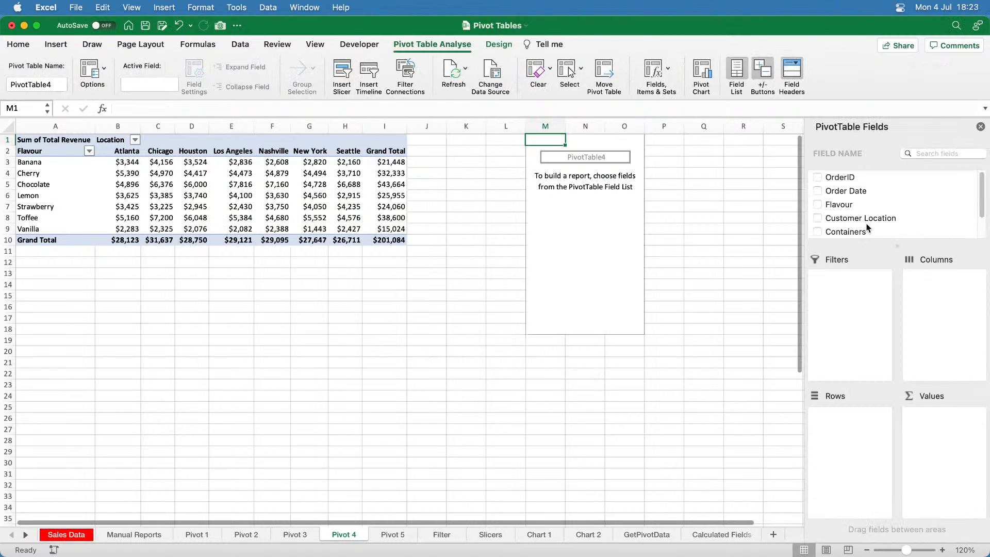
- Build the second Pivot 4 table with Customer Location as rows and a count of OrderID as values
{"action": "left_click_drag", "start_coordinate": [862, 218], "coordinate": [858, 427]}
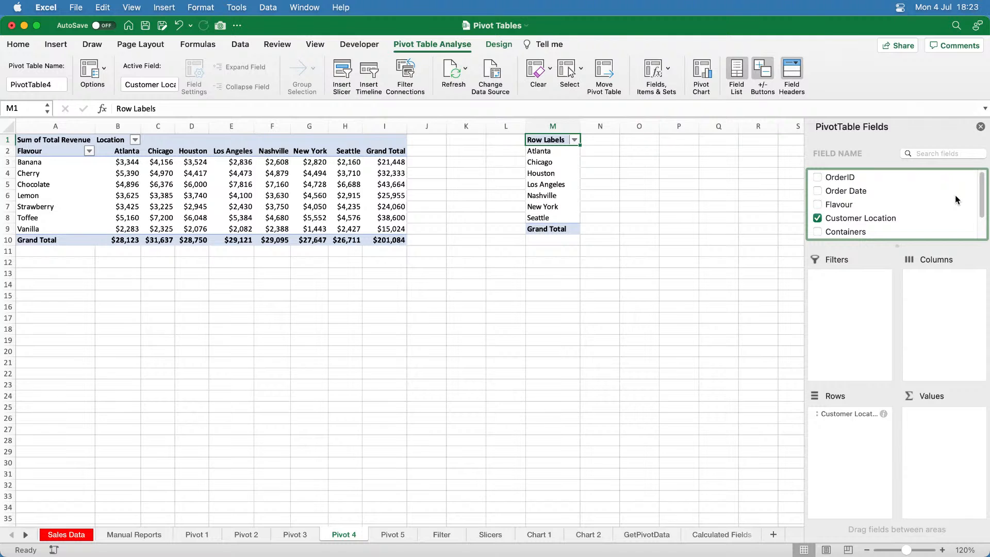
{"action": "left_click", "coordinate": [67, 534]}
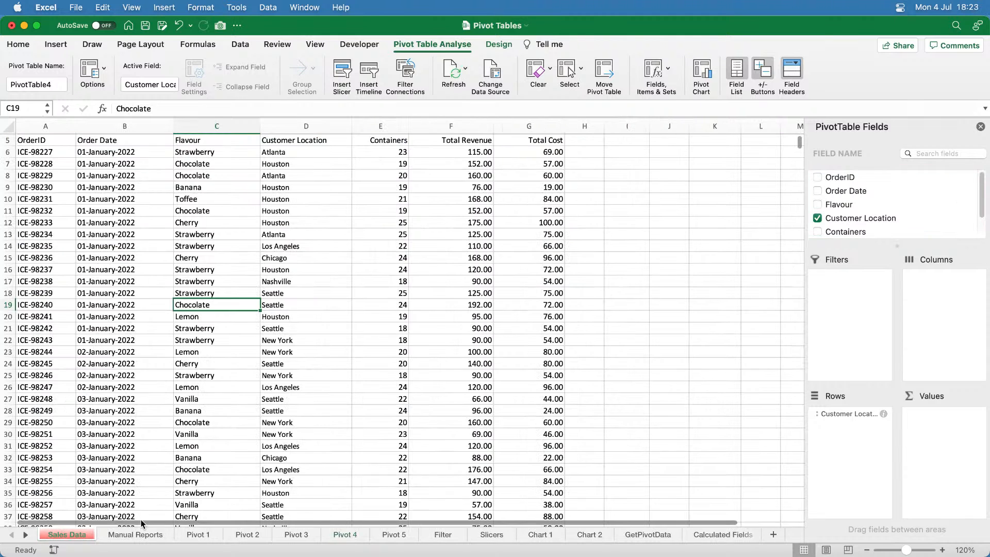
{"action": "left_click_drag", "start_coordinate": [380, 126], "coordinate": [516, 126]}
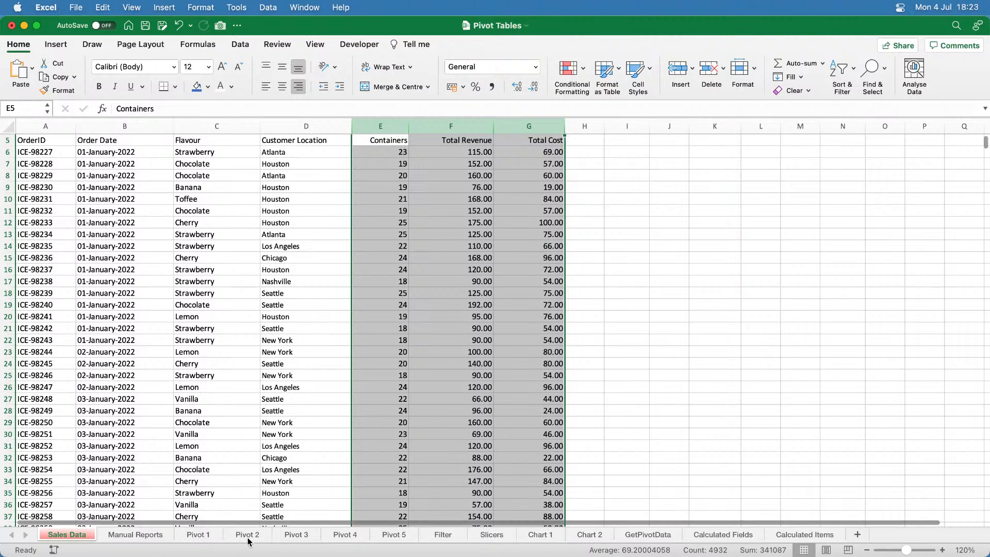
{"action": "left_click", "coordinate": [361, 536]}
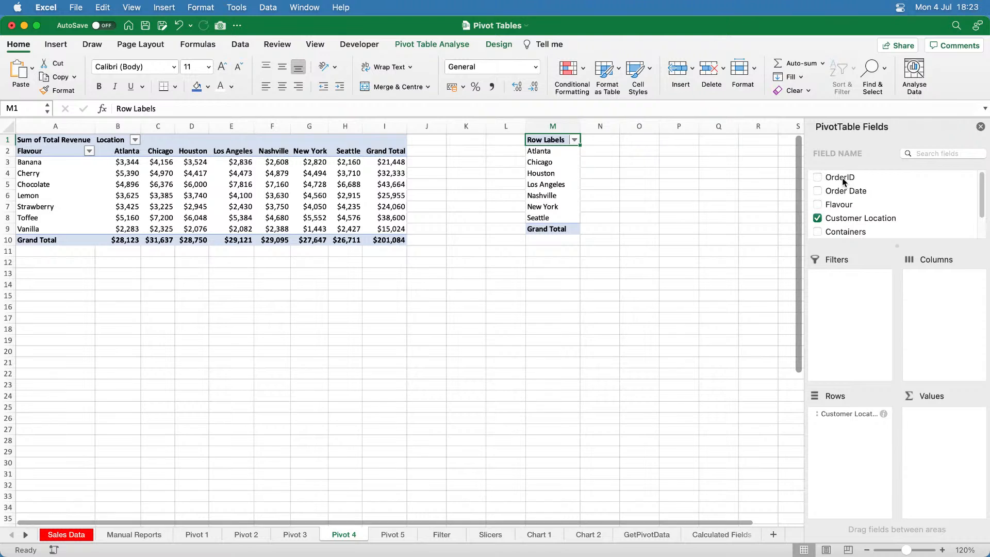
{"action": "left_click_drag", "start_coordinate": [843, 178], "coordinate": [954, 420]}
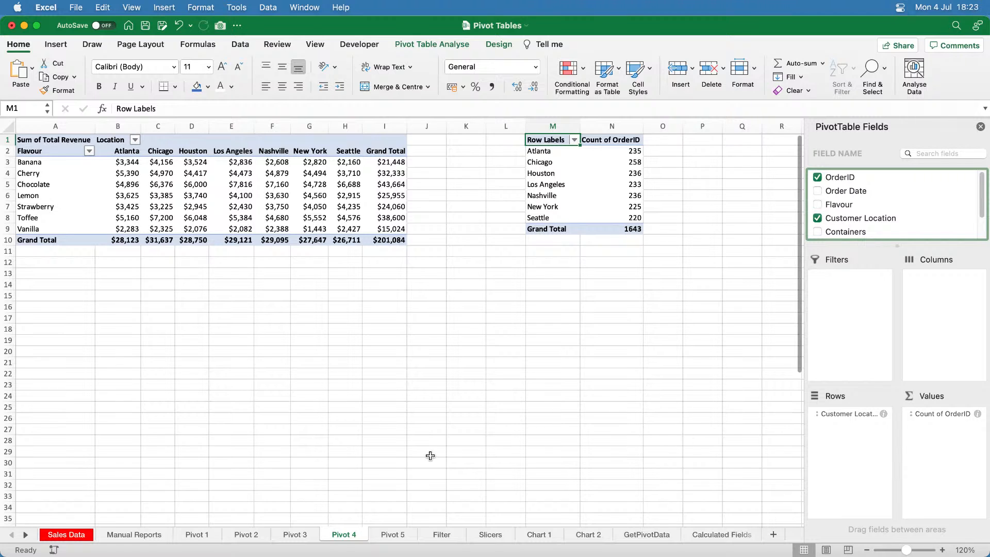
- Compare the orders and customer counts by store location on Pivot 5 with the Pivot 4 order counts and the Sales Data columns
{"action": "left_click", "coordinate": [395, 535]}
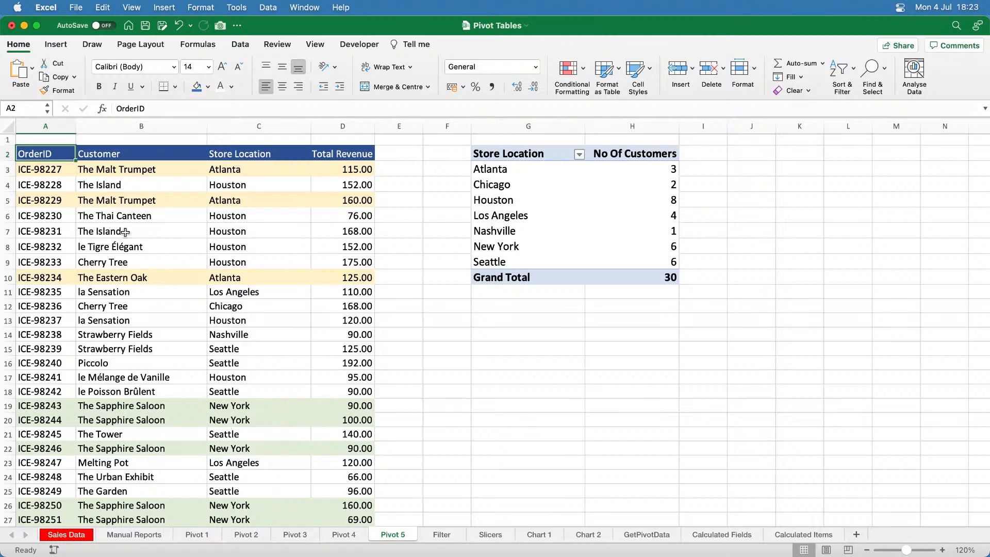
{"action": "left_click", "coordinate": [344, 535]}
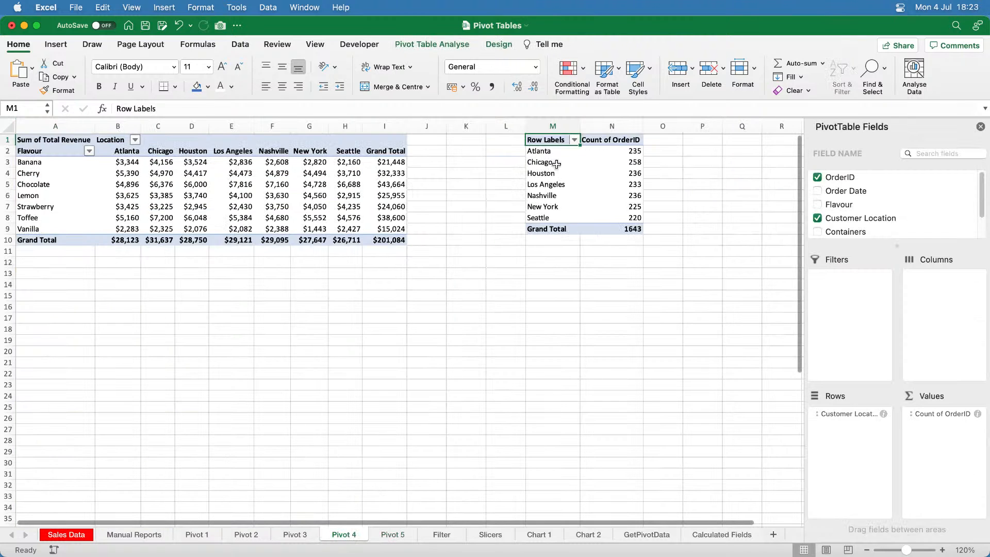
{"action": "left_click_drag", "start_coordinate": [546, 140], "coordinate": [616, 230]}
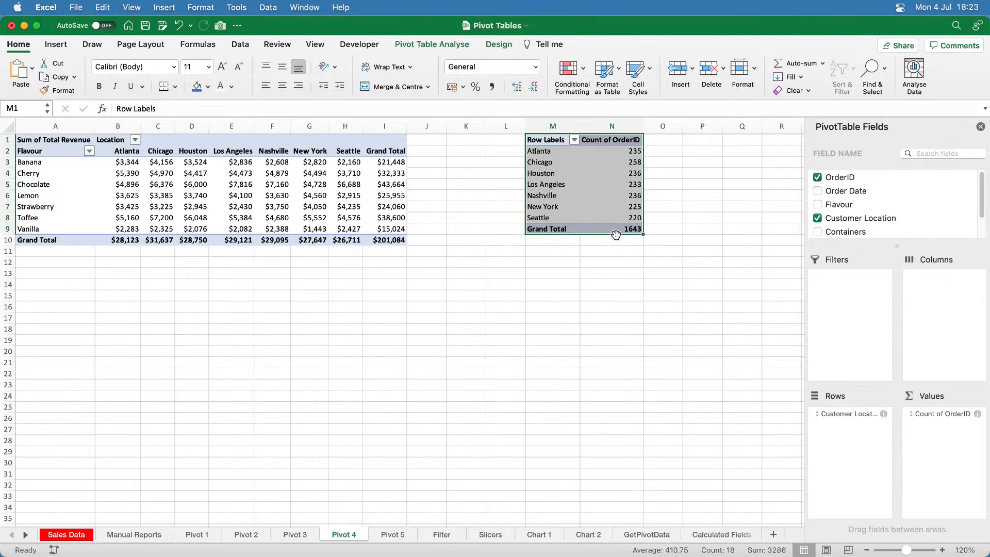
{"action": "left_click", "coordinate": [550, 164]}
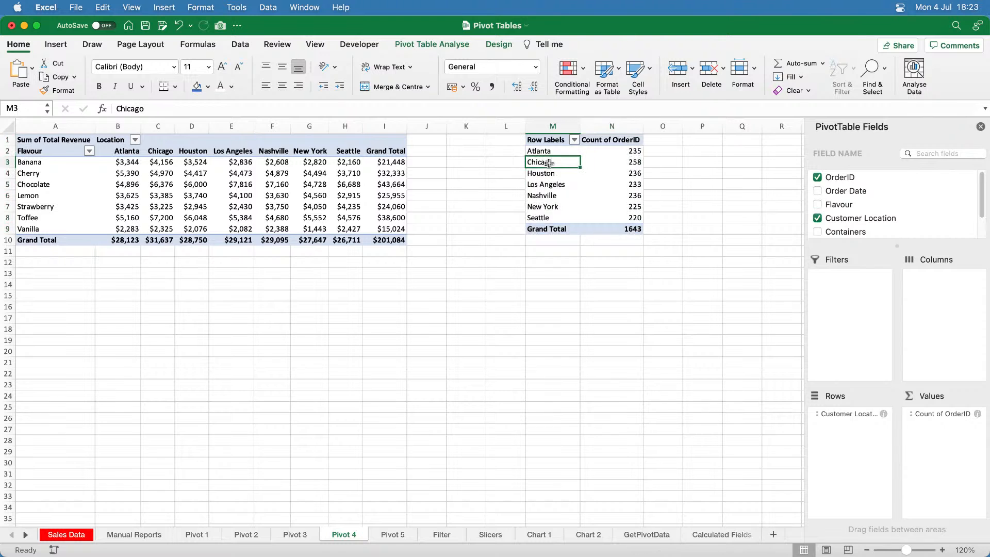
{"action": "left_click", "coordinate": [84, 531]}
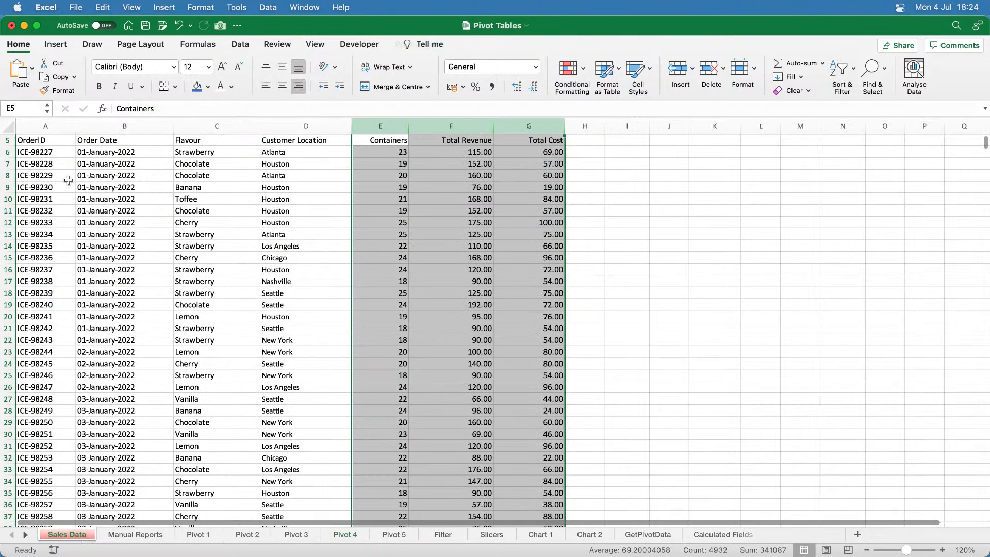
{"action": "left_click_drag", "start_coordinate": [45, 126], "coordinate": [511, 129]}
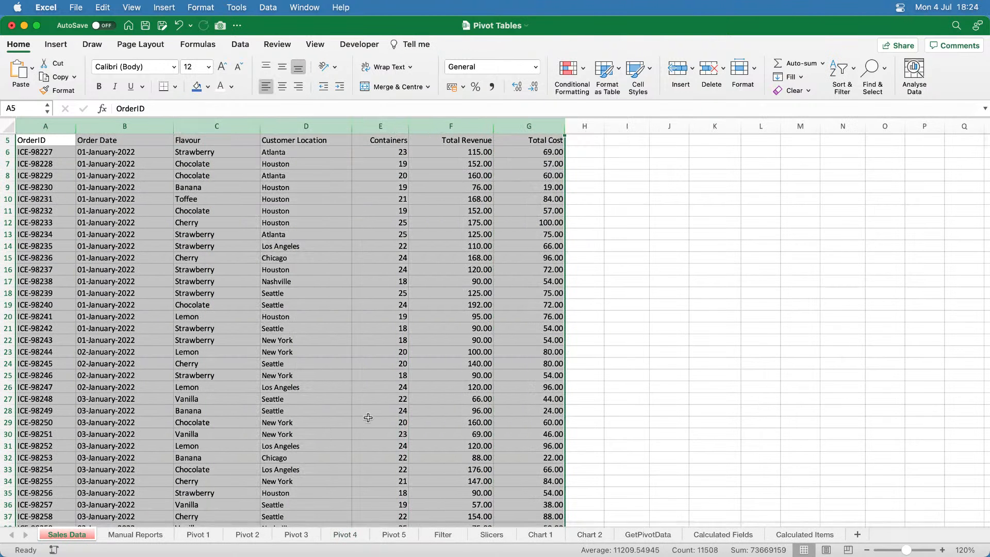
{"action": "left_click", "coordinate": [388, 537]}
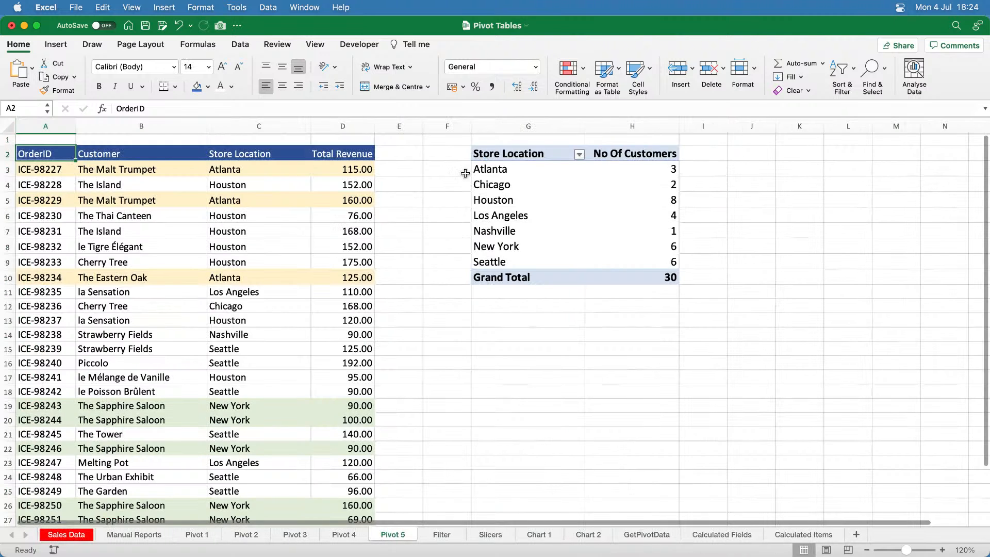
- Examine the customer counts by store location on Pivot 5 against its order list and the Pivot 4 order-count table
{"action": "left_click_drag", "start_coordinate": [490, 154], "coordinate": [606, 279]}
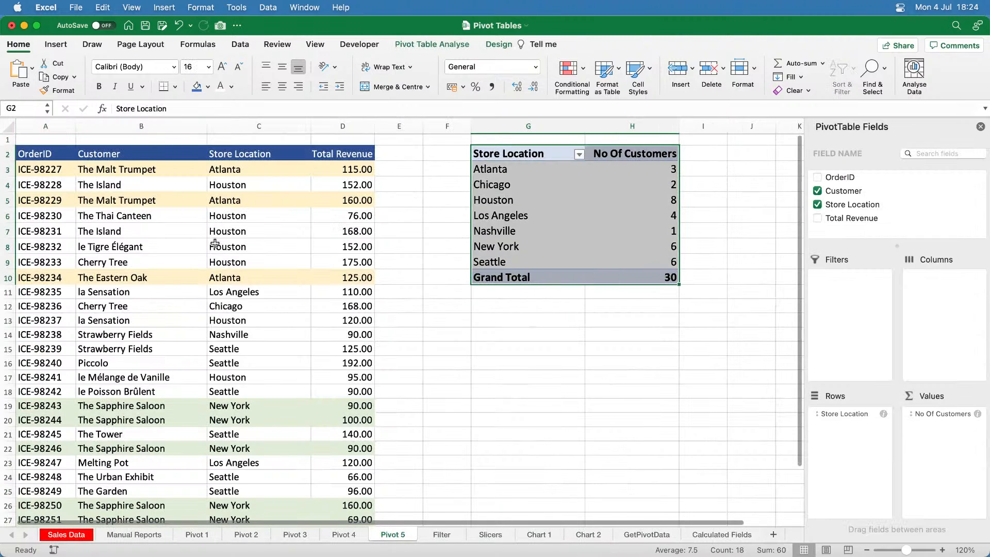
{"action": "left_click_drag", "start_coordinate": [57, 129], "coordinate": [330, 149]}
{"action": "left_click", "coordinate": [281, 184]}
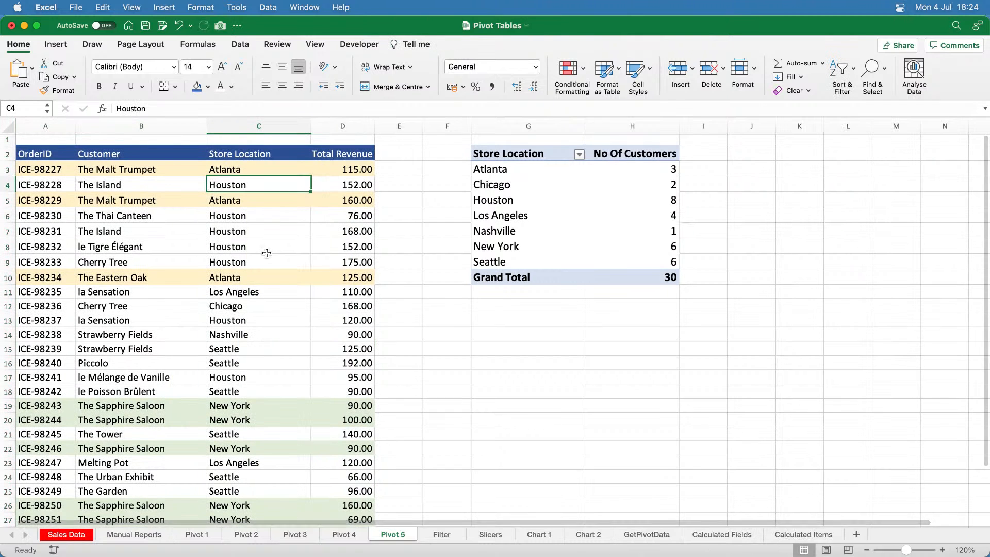
{"action": "scroll", "coordinate": [266, 253], "scroll_direction": "down", "scroll_amount": 5}
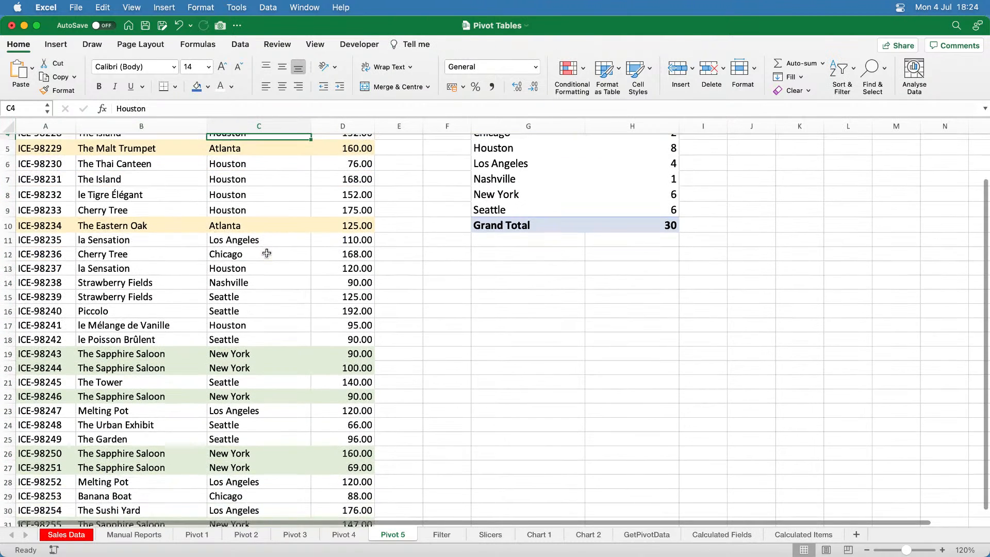
{"action": "scroll", "coordinate": [267, 253], "scroll_direction": "up", "scroll_amount": 5}
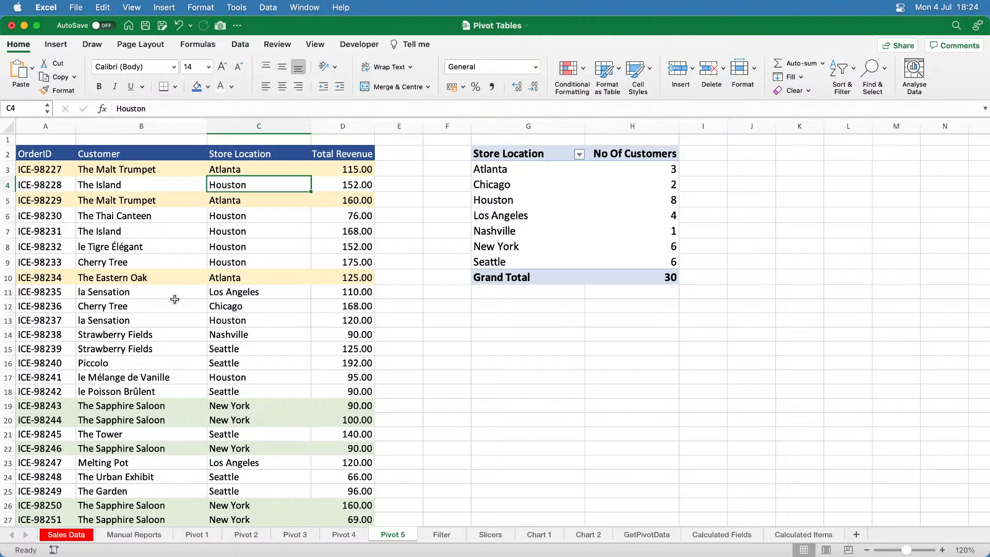
{"action": "scroll", "coordinate": [174, 300], "scroll_direction": "down", "scroll_amount": 3}
{"action": "scroll", "coordinate": [179, 315], "scroll_direction": "down", "scroll_amount": 4}
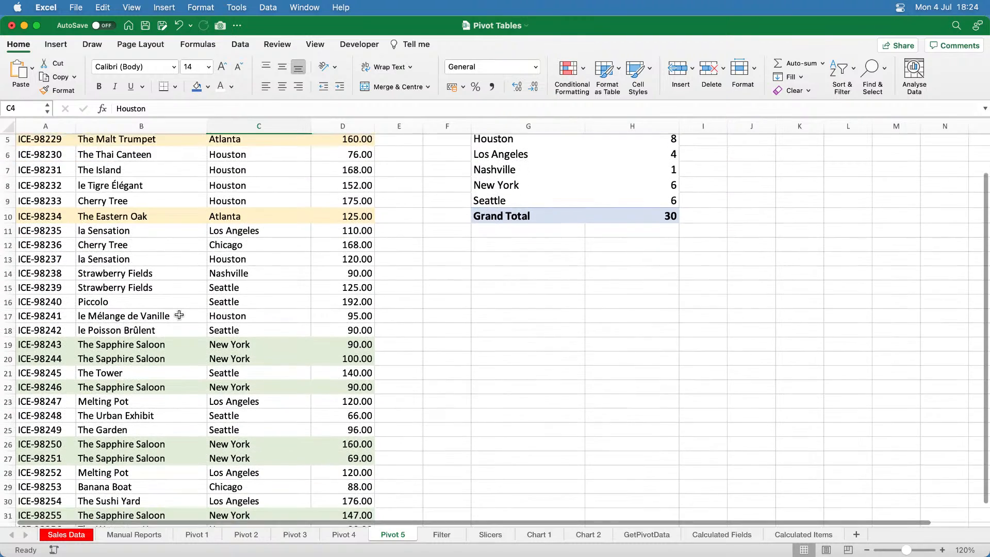
{"action": "scroll", "coordinate": [179, 315], "scroll_direction": "up", "scroll_amount": 7}
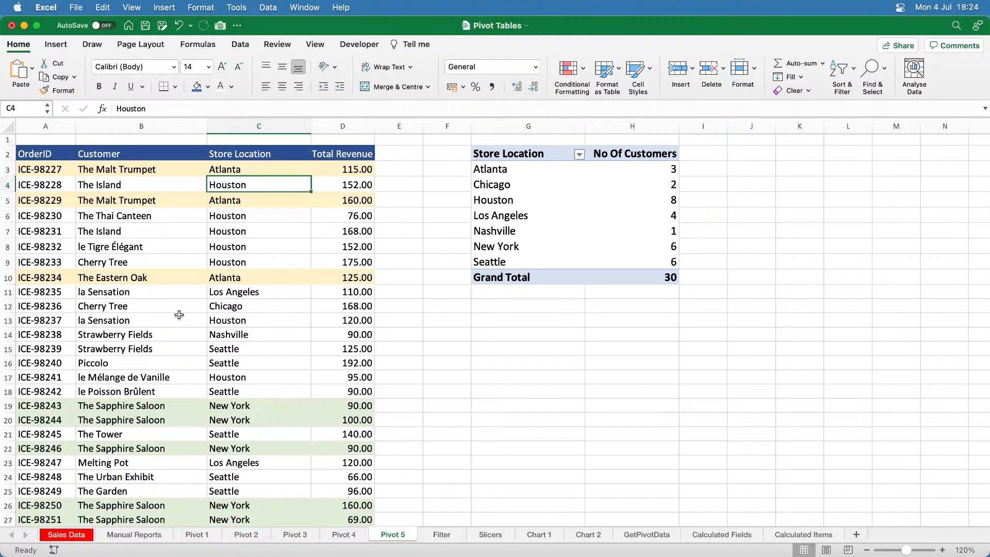
{"action": "left_click", "coordinate": [491, 184]}
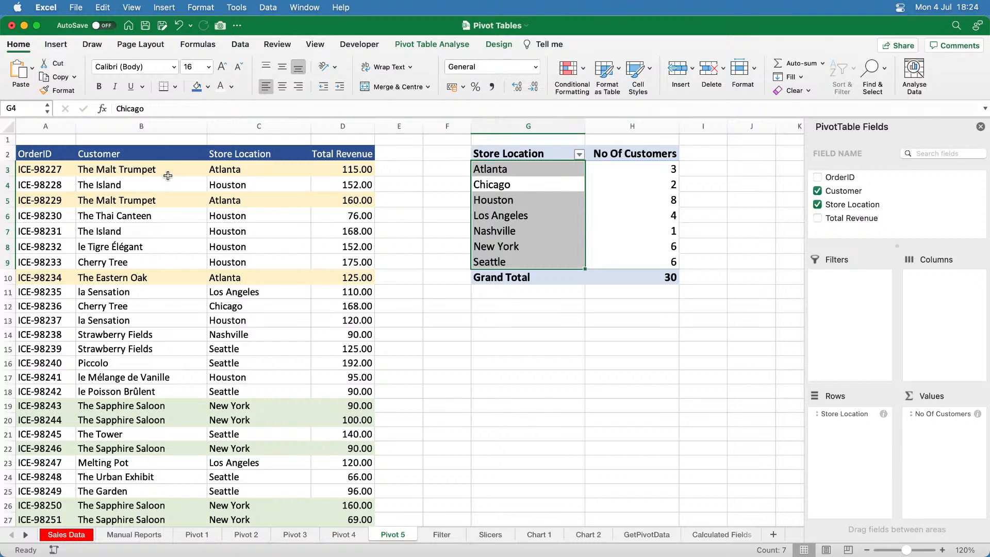
{"action": "left_click", "coordinate": [150, 129]}
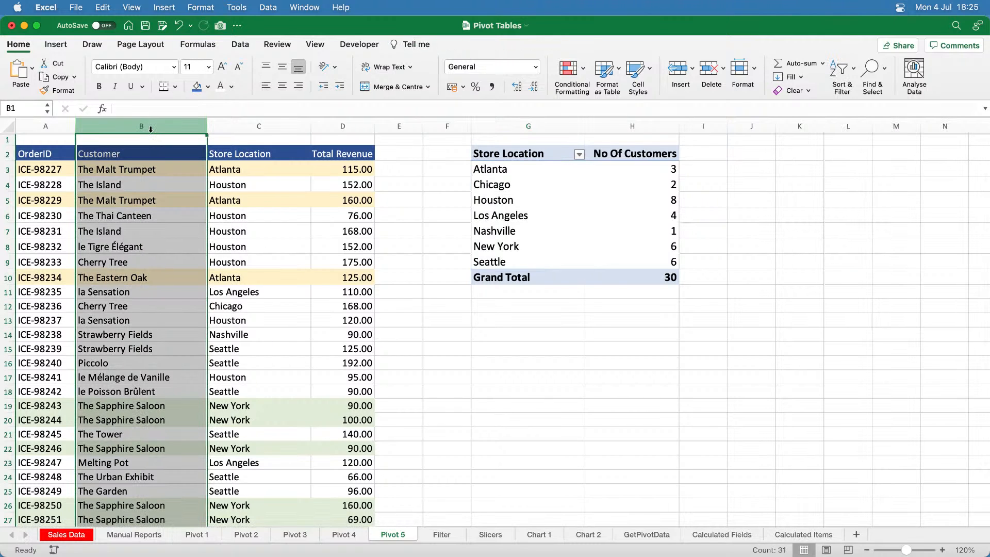
{"action": "left_click", "coordinate": [342, 539]}
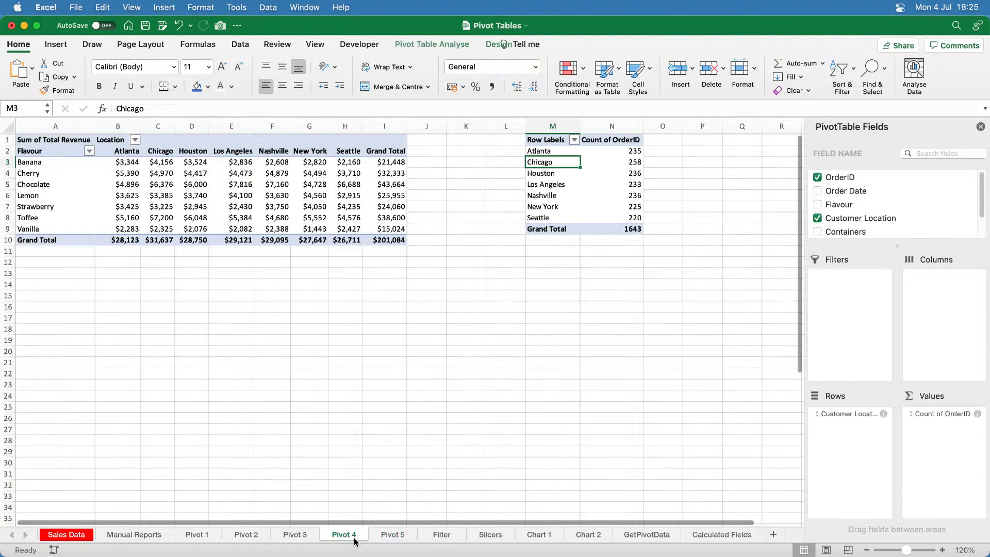
{"action": "left_click", "coordinate": [384, 536]}
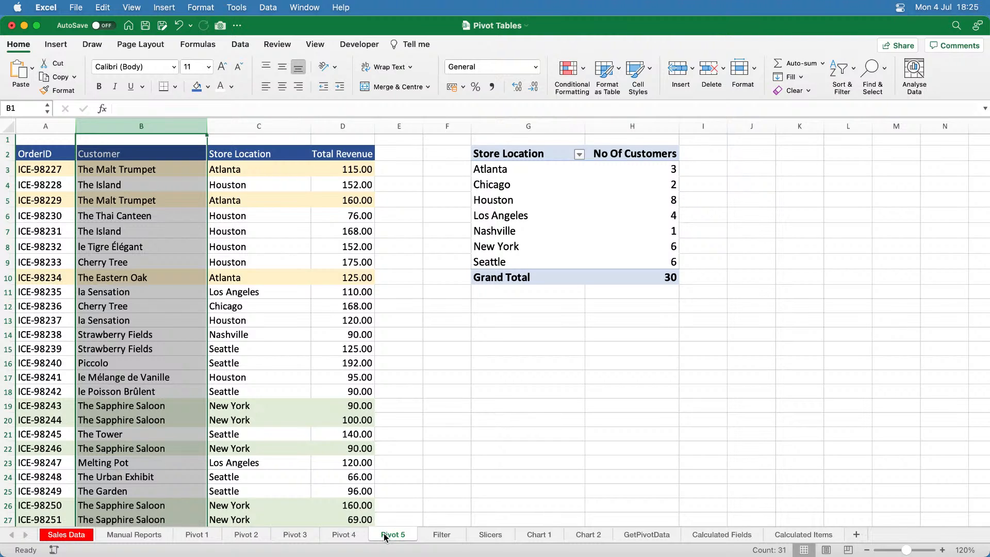
- Check the Atlanta and New York customer counts against the repeated The Malt Trumpet and The Sapphire Saloon orders in the list
{"action": "left_click", "coordinate": [127, 170]}
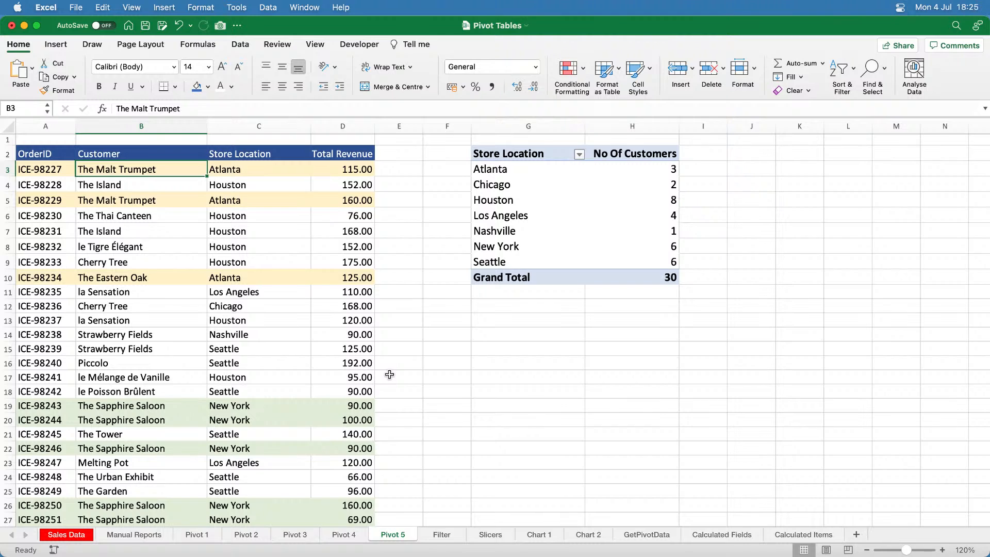
{"action": "left_click_drag", "start_coordinate": [511, 170], "coordinate": [630, 173]}
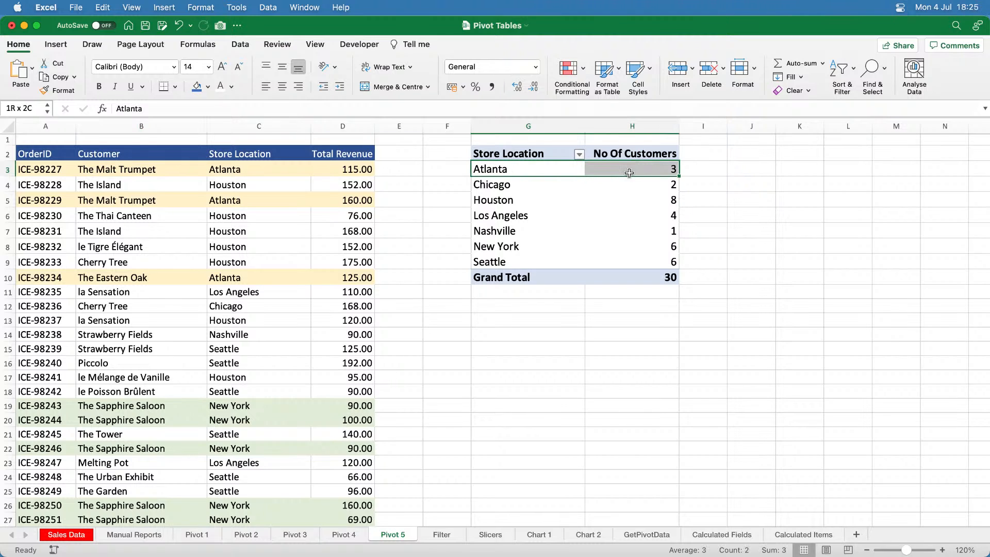
{"action": "left_click_drag", "start_coordinate": [47, 170], "coordinate": [308, 172]}
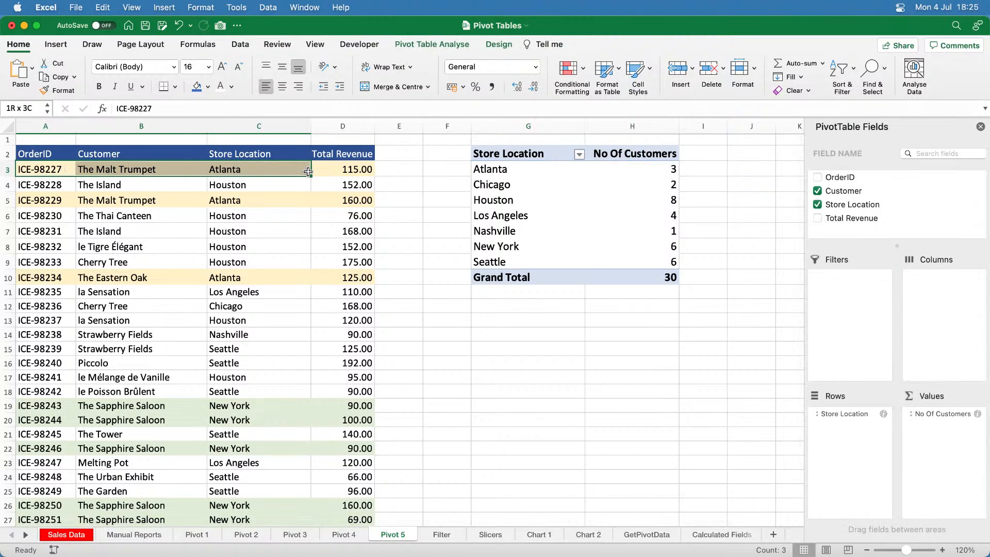
{"action": "left_click", "coordinate": [57, 201]}
{"action": "left_click", "coordinate": [51, 281]}
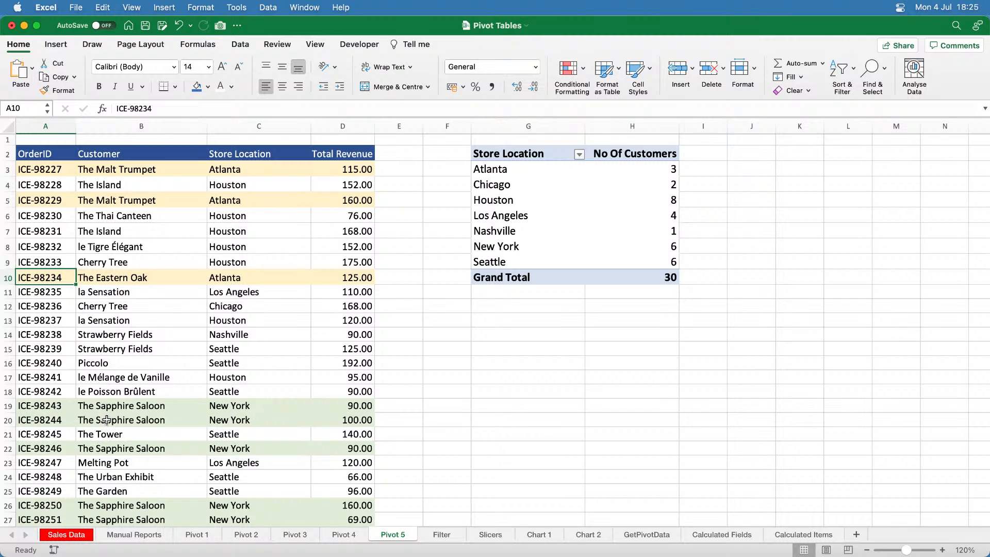
{"action": "left_click_drag", "start_coordinate": [496, 246], "coordinate": [642, 251]}
{"action": "left_click", "coordinate": [178, 416]}
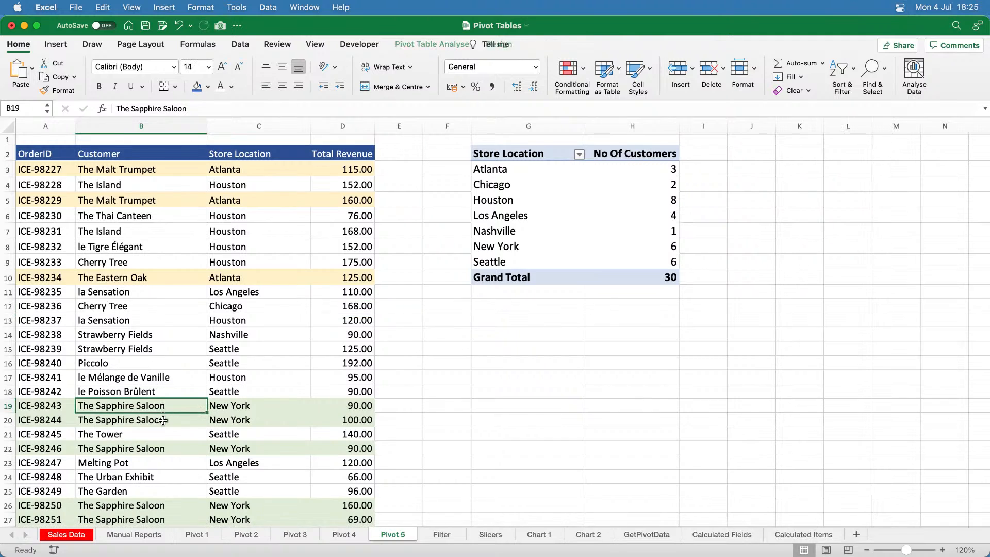
{"action": "left_click", "coordinate": [155, 452]}
{"action": "left_click", "coordinate": [155, 505]}
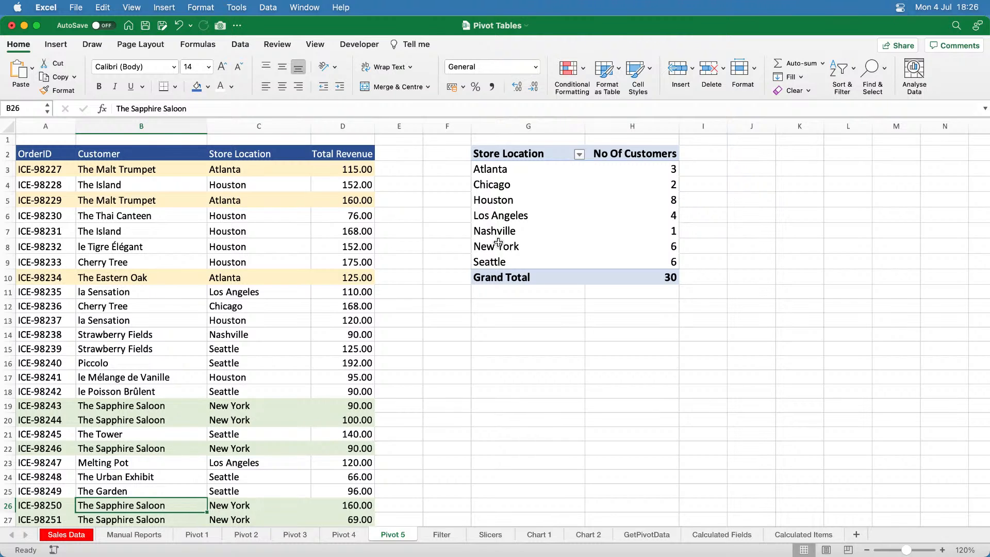
{"action": "left_click_drag", "start_coordinate": [497, 246], "coordinate": [639, 248]}
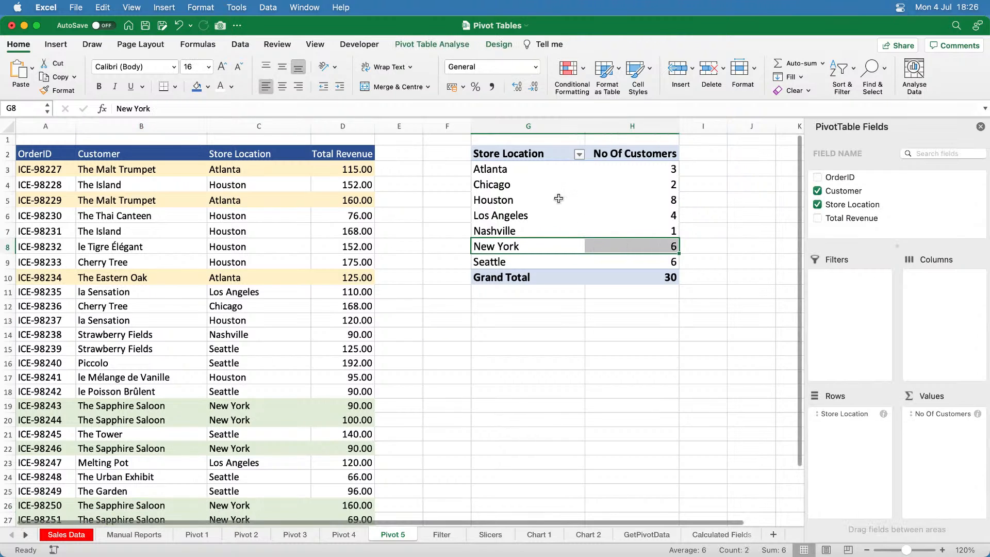
{"action": "left_click_drag", "start_coordinate": [500, 171], "coordinate": [638, 171]}
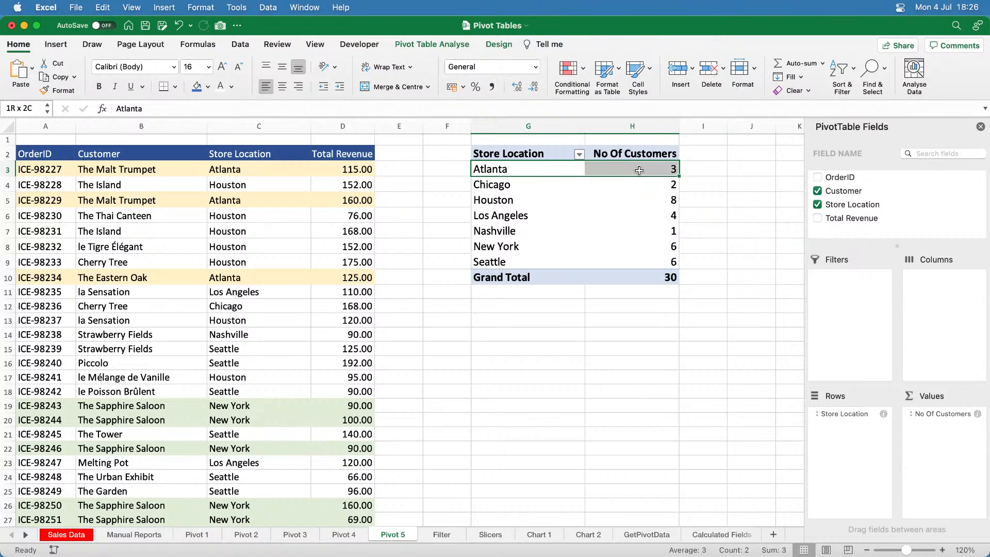
{"action": "left_click", "coordinate": [130, 170]}
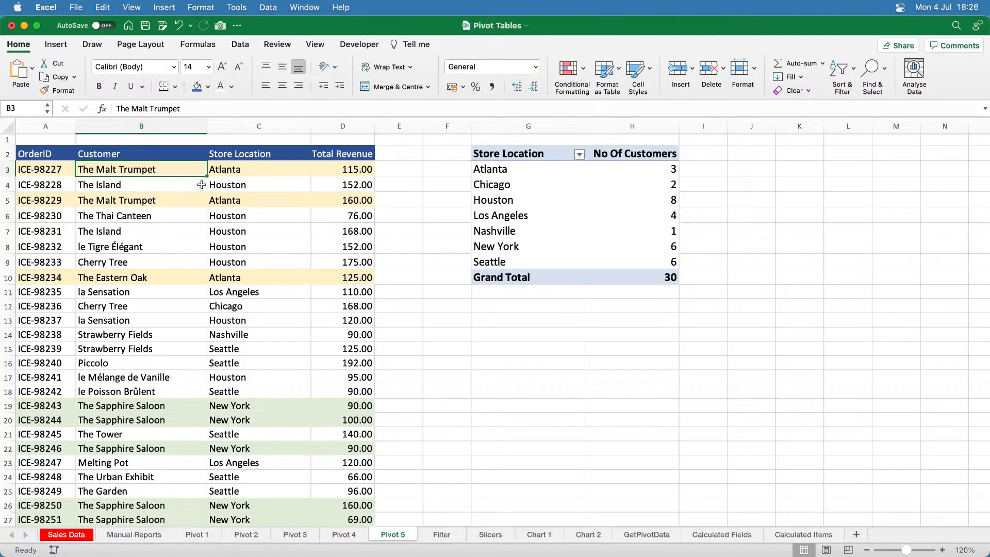
- Add a Count column header in cell E2, beside Total Revenue
{"action": "left_click", "coordinate": [397, 151]}
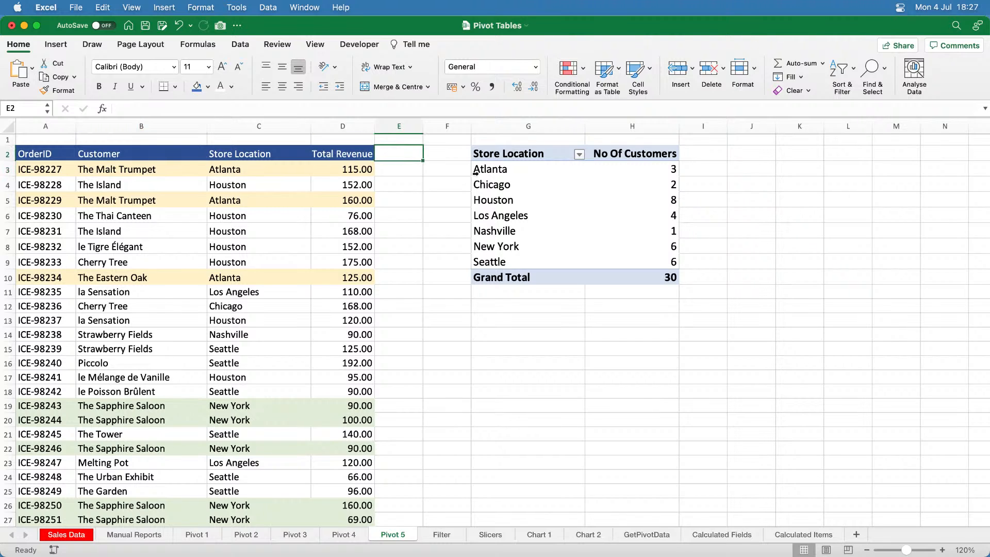
{"action": "type", "text": "Count"}
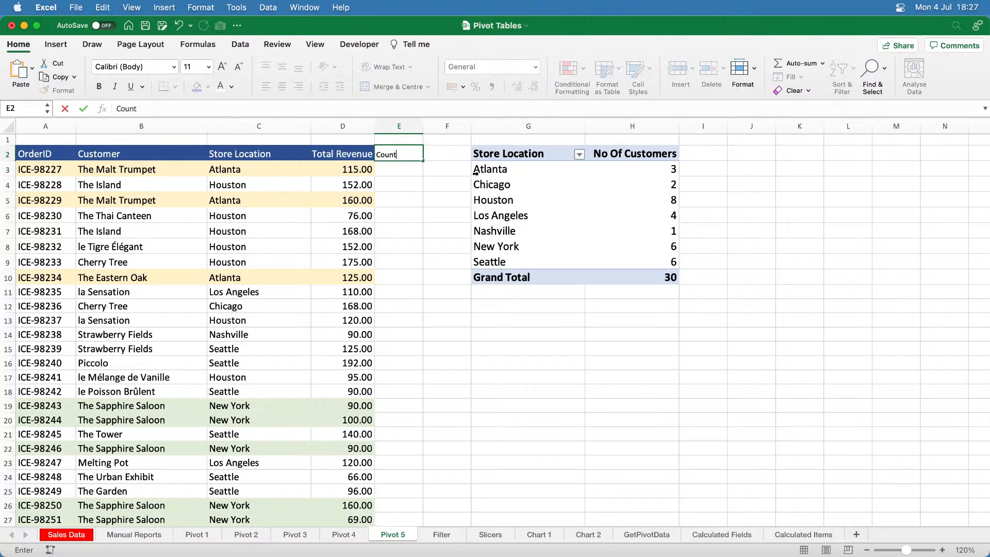
{"action": "key", "text": "Return"}
{"action": "key", "text": "Up"}
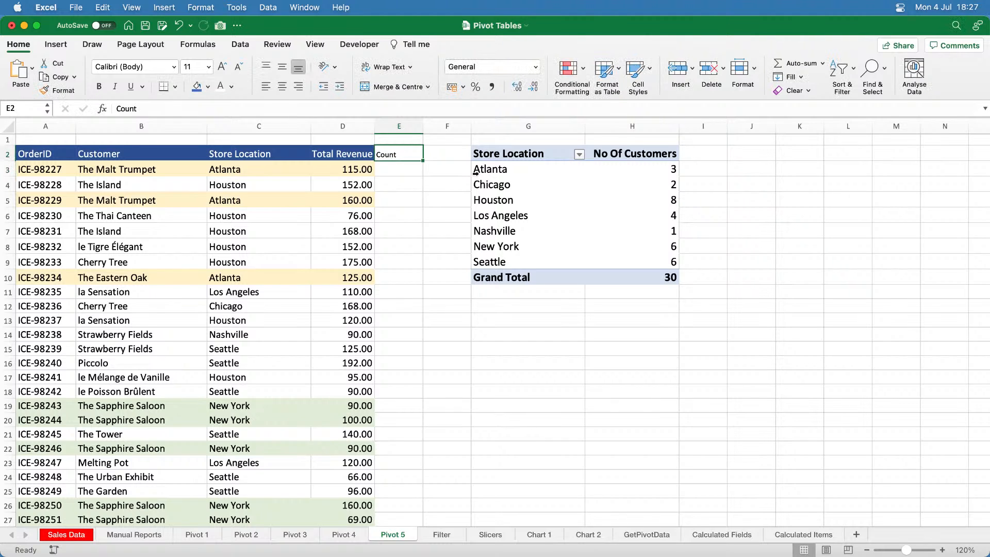
{"action": "key", "text": "Down"}
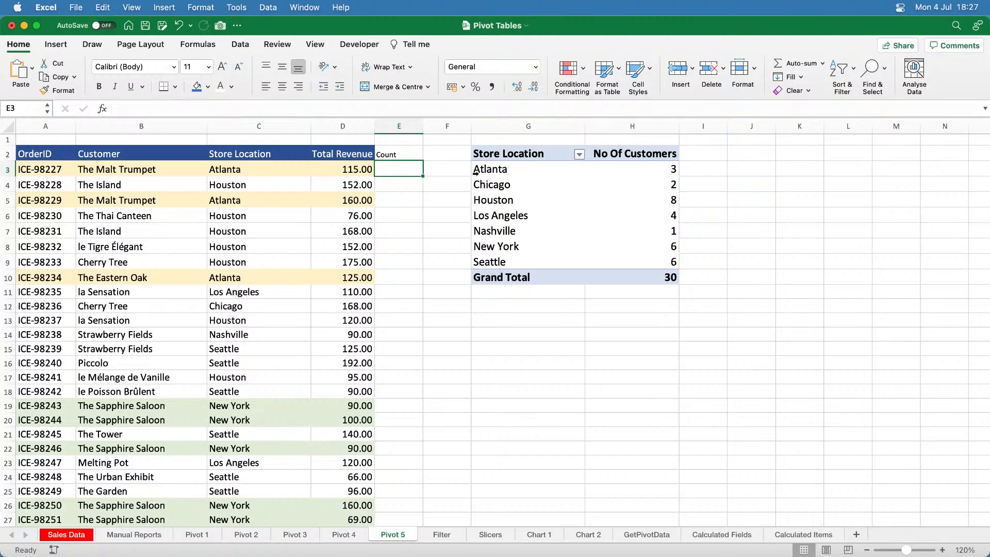
{"action": "type", "text": "1/"}
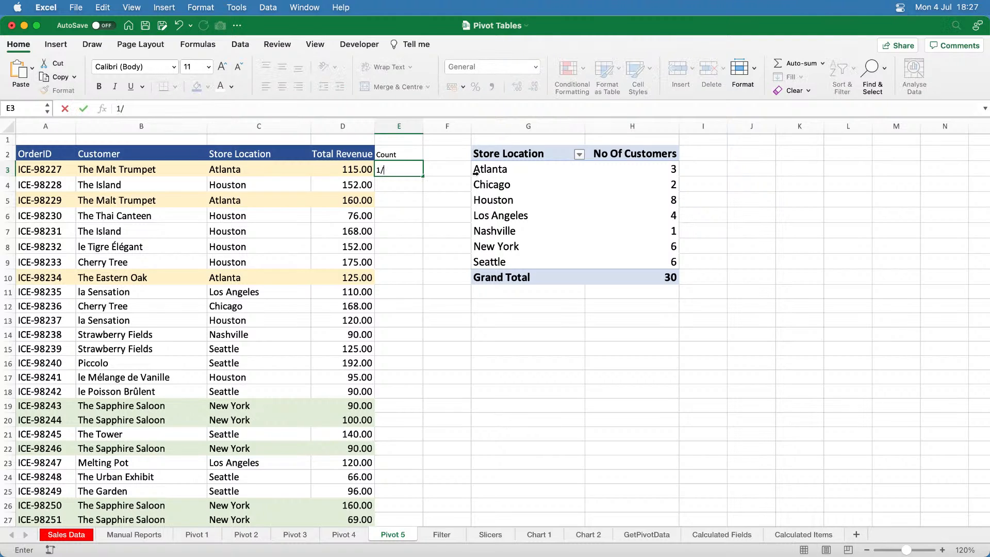
{"action": "type", "text": "COUNTIF("}
{"action": "left_click_drag", "start_coordinate": [143, 170], "coordinate": [149, 491]}
{"action": "scroll", "coordinate": [172, 380], "scroll_direction": "up", "scroll_amount": 5}
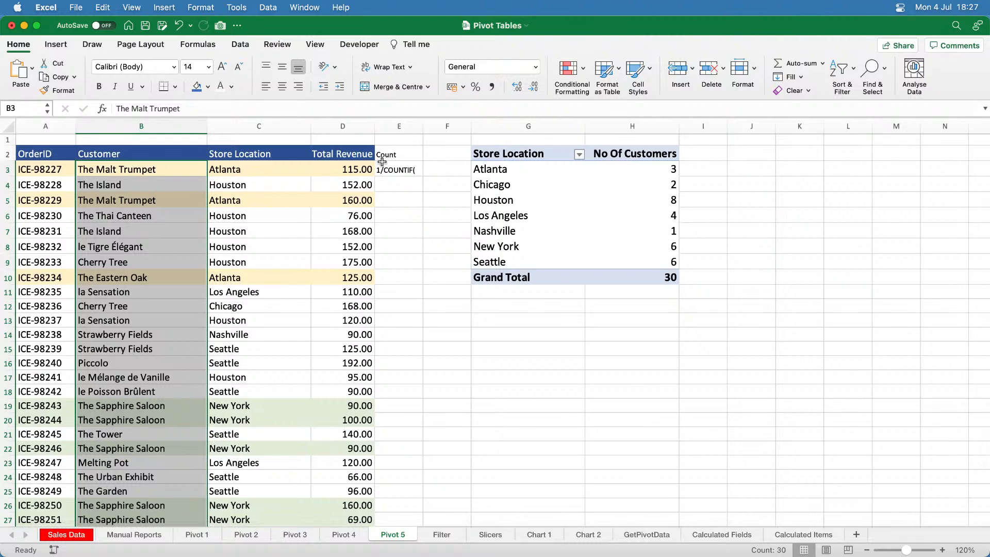
{"action": "left_click", "coordinate": [417, 171]}
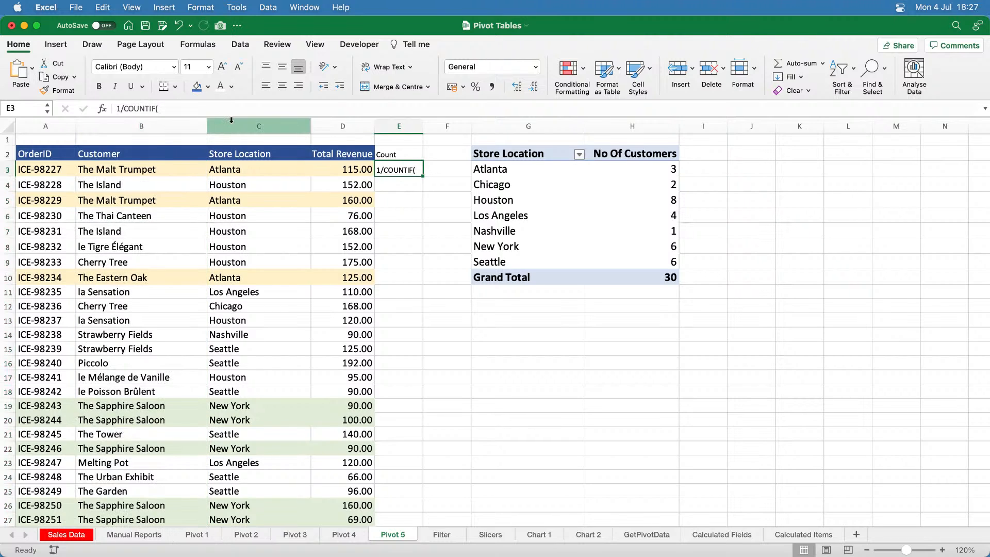
{"action": "key", "text": "Delete"}
- Enter the formula =1/COUNTIF($B$3:$B$32,B3) in cell E3 to weight each order by its customer's number of occurrences
{"action": "type", "text": "="}
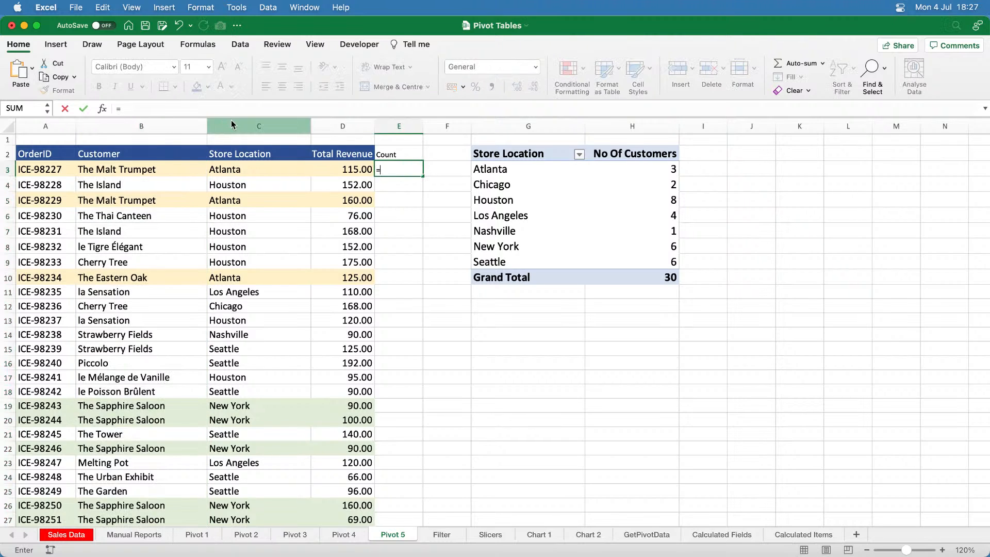
{"action": "type", "text": "1/countif("}
{"action": "left_click_drag", "start_coordinate": [155, 169], "coordinate": [153, 491]}
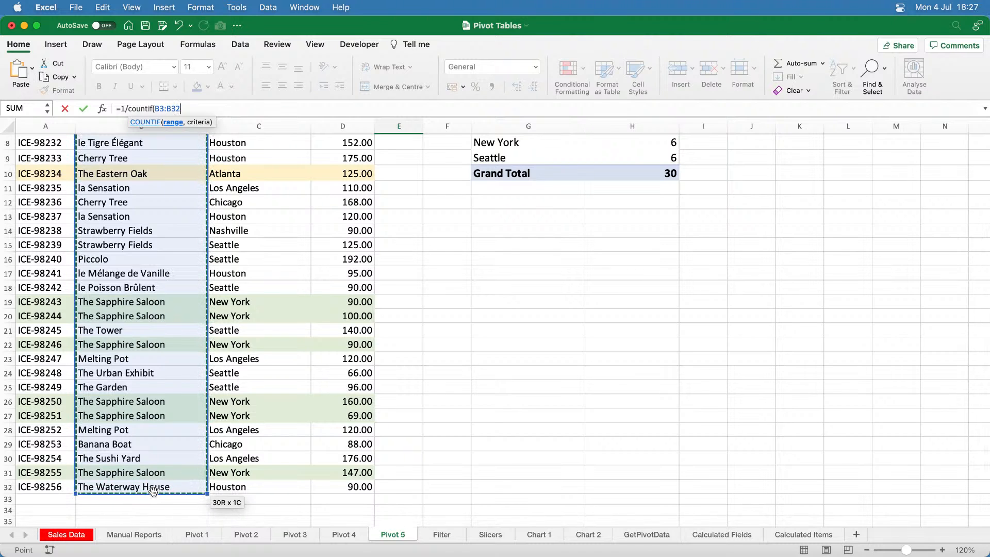
{"action": "key", "text": "F4"}
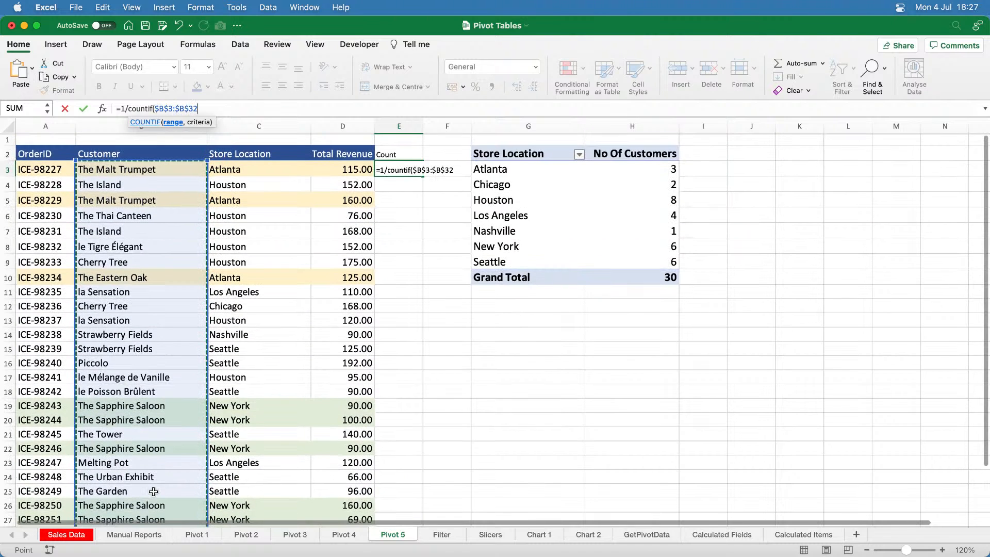
{"action": "type", "text": ","}
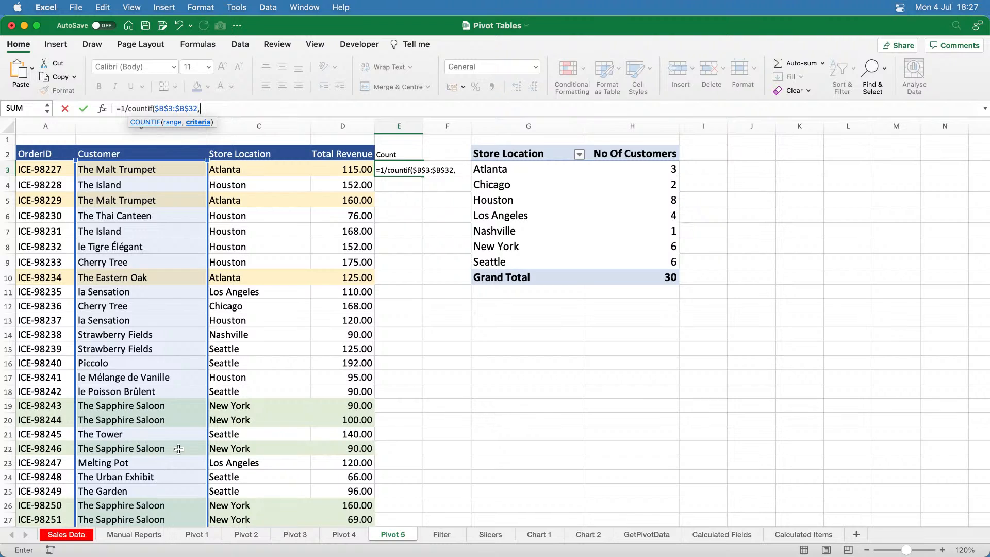
{"action": "left_click", "coordinate": [151, 170]}
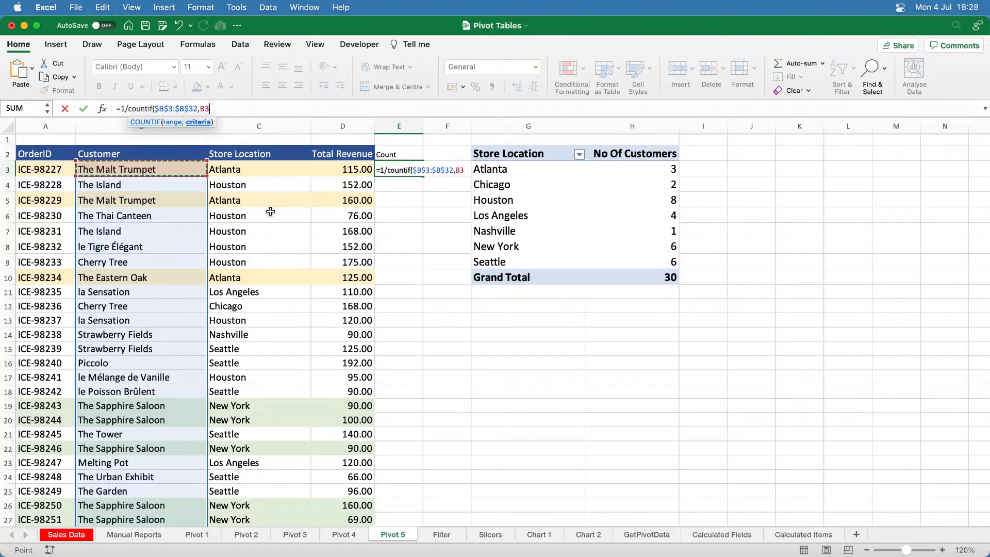
{"action": "type", "text": ")"}
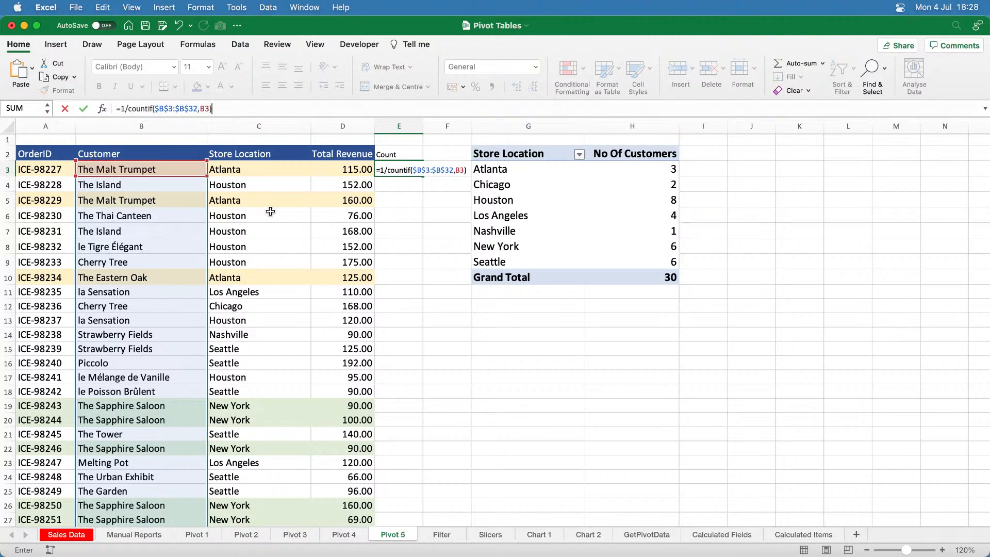
{"action": "key", "text": "Return"}
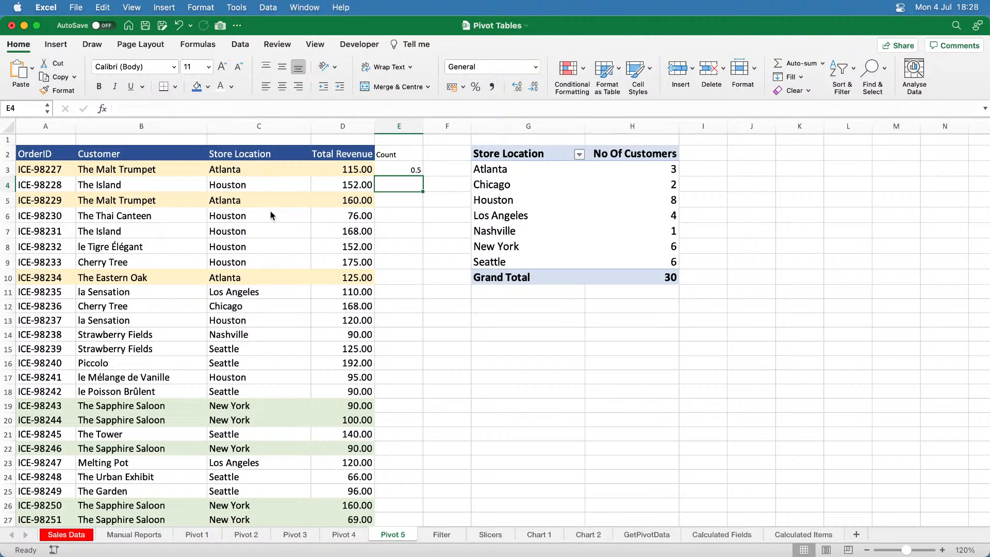
- Fill the E3 formula down the Count column through the last order in row 32
{"action": "left_click", "coordinate": [420, 172]}
{"action": "left_click_drag", "start_coordinate": [422, 175], "coordinate": [418, 508]}
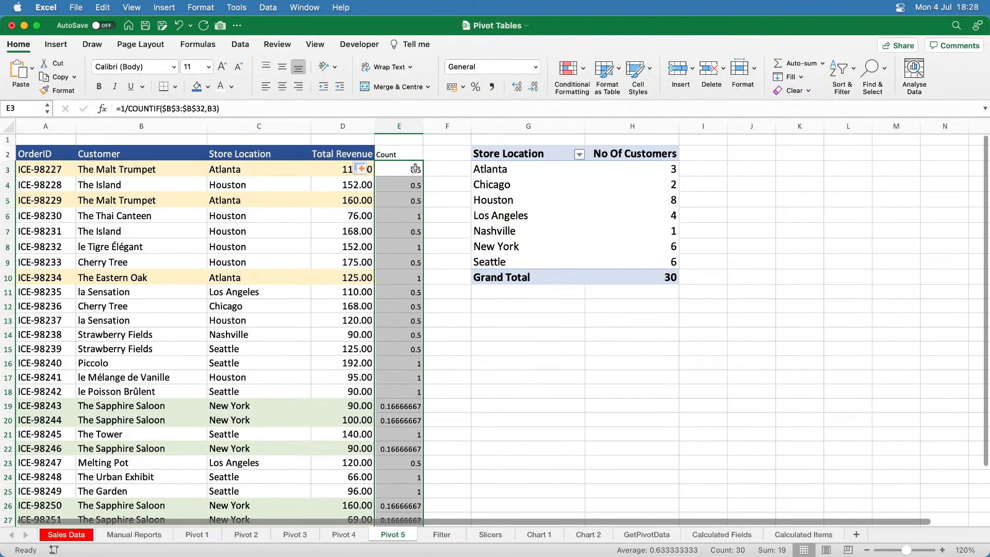
{"action": "left_click", "coordinate": [414, 172]}
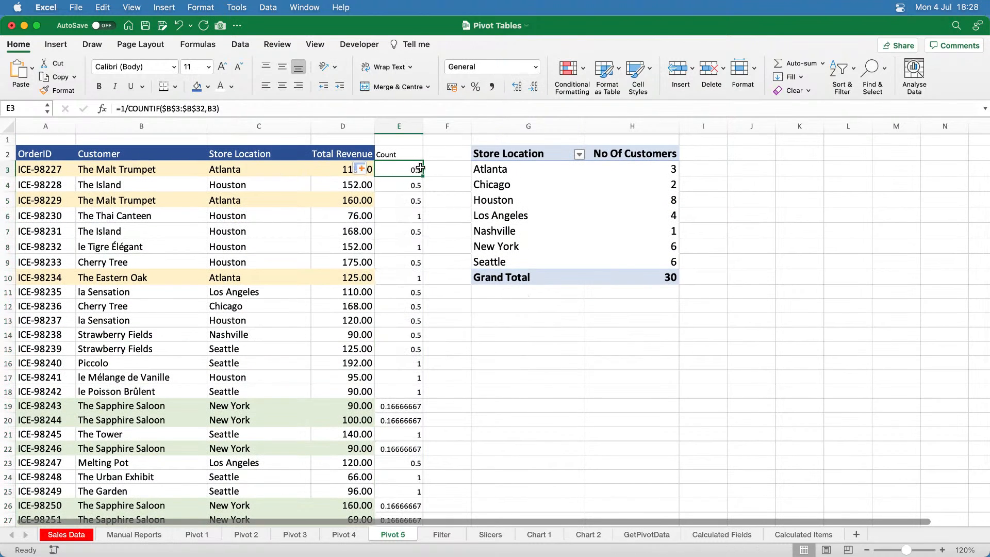
- Examine the Count values and formulas for The Malt Trumpet, The Eastern Oak and The Sapphire Saloon orders
{"action": "left_click", "coordinate": [408, 201]}
{"action": "left_click", "coordinate": [412, 283]}
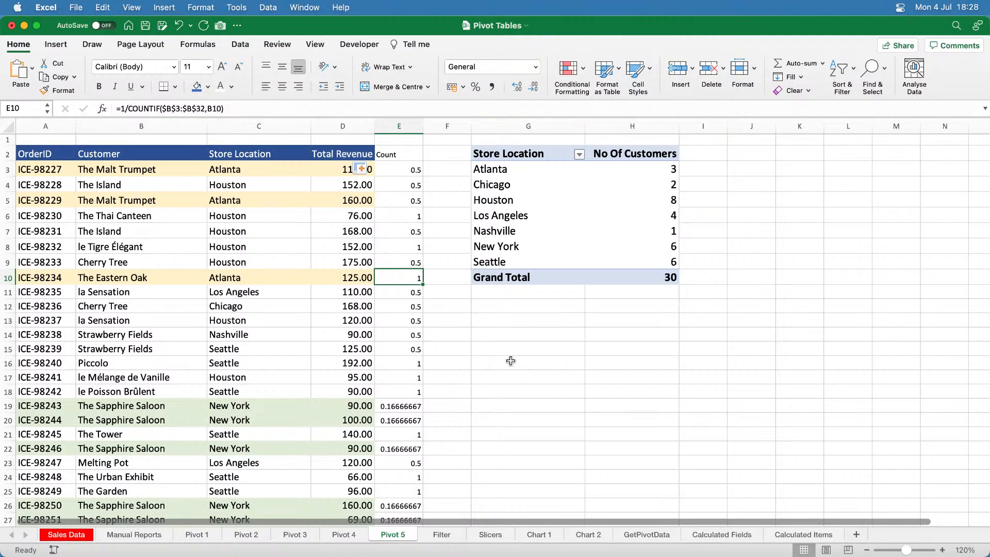
{"action": "left_click", "coordinate": [409, 407]}
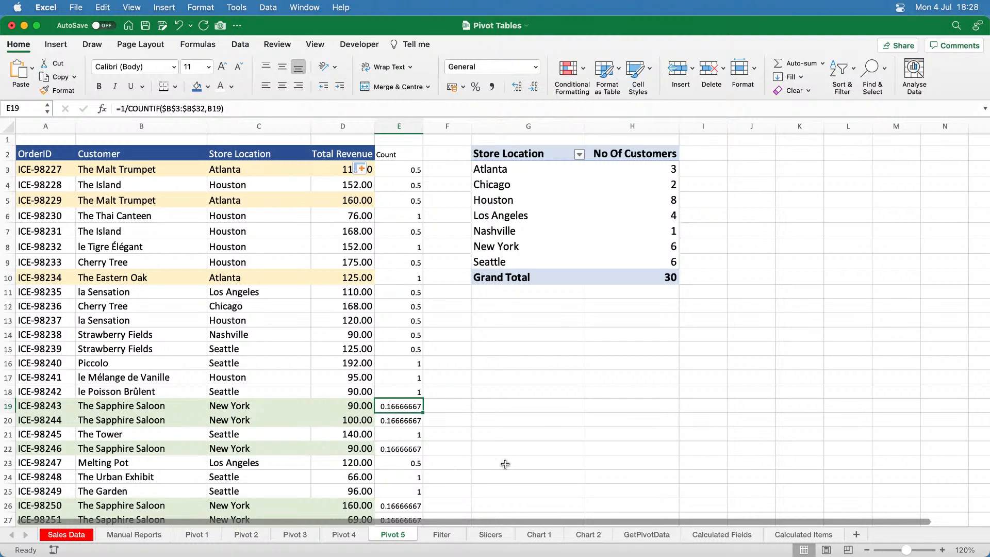
{"action": "left_click", "coordinate": [397, 421]}
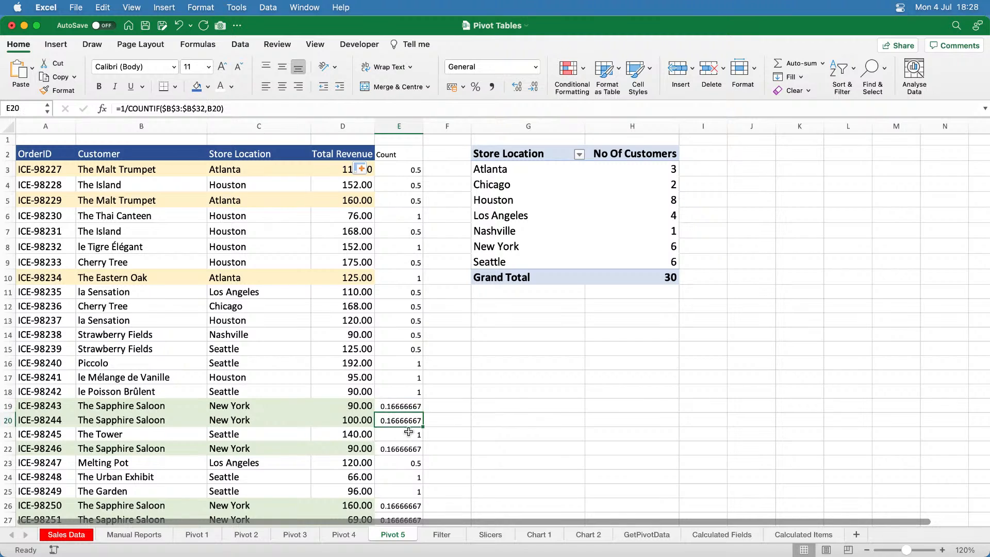
{"action": "left_click", "coordinate": [416, 451]}
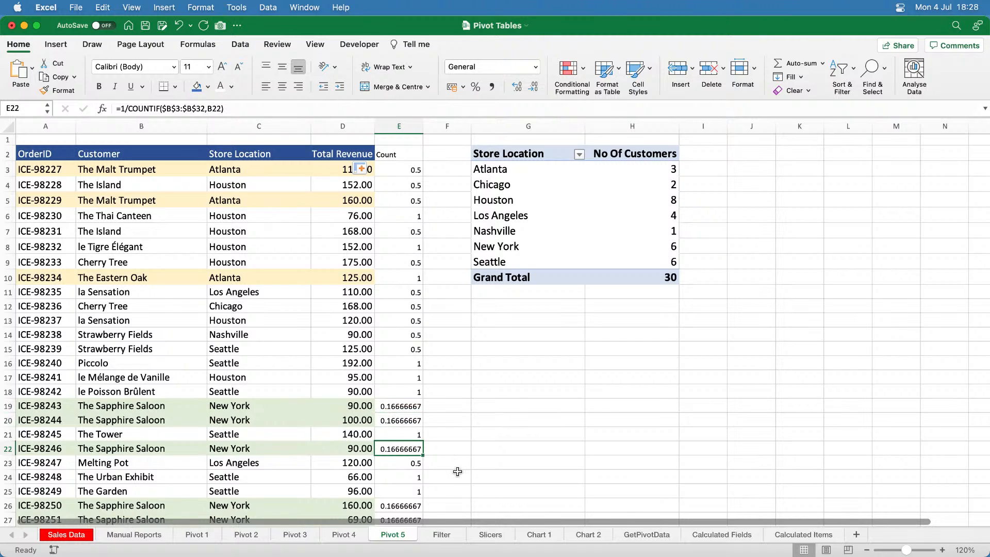
{"action": "left_click", "coordinate": [406, 170]}
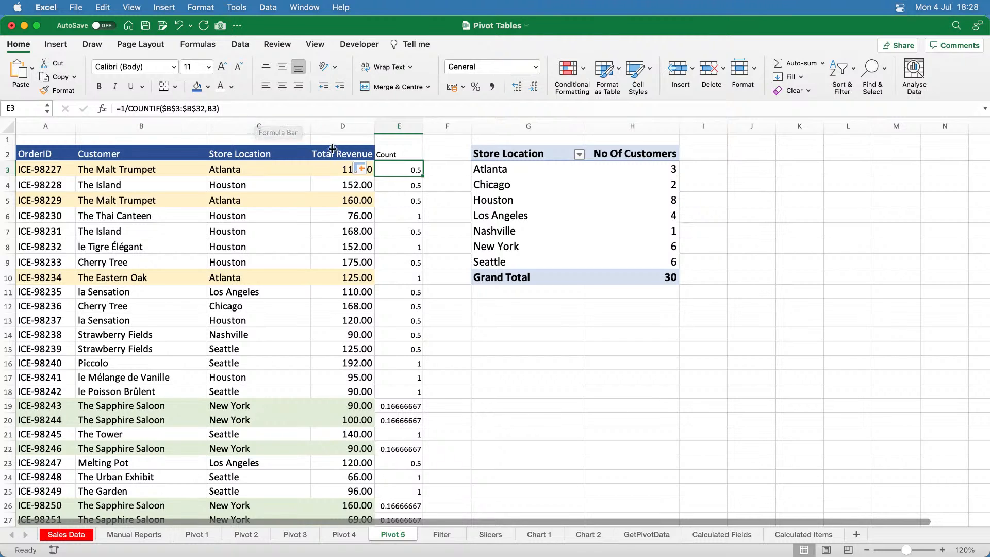
- Extend the store location pivot table's data source to 'Pivot 5'!$A$2:$E$32 so it includes the Count column
{"action": "left_click", "coordinate": [529, 152]}
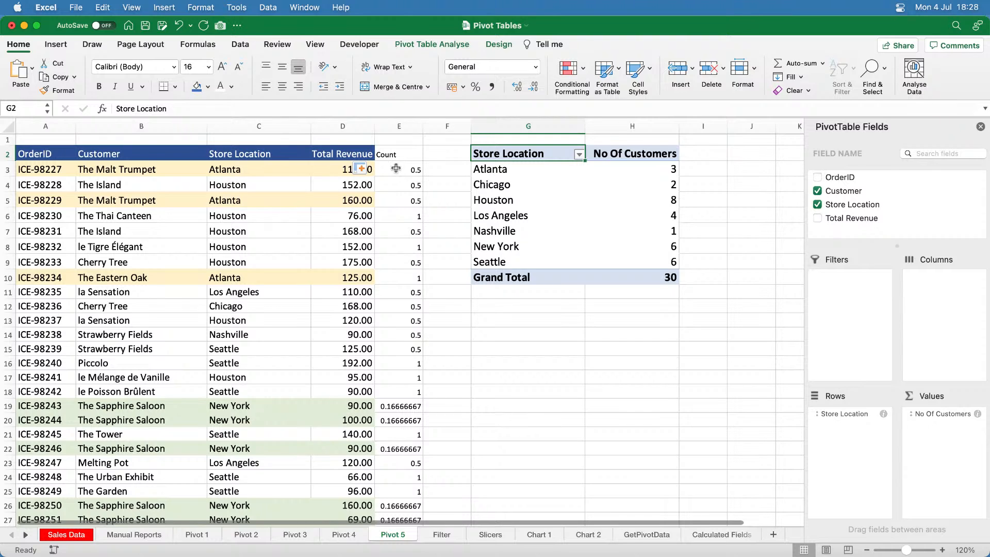
{"action": "left_click", "coordinate": [435, 44]}
{"action": "left_click", "coordinate": [494, 70]}
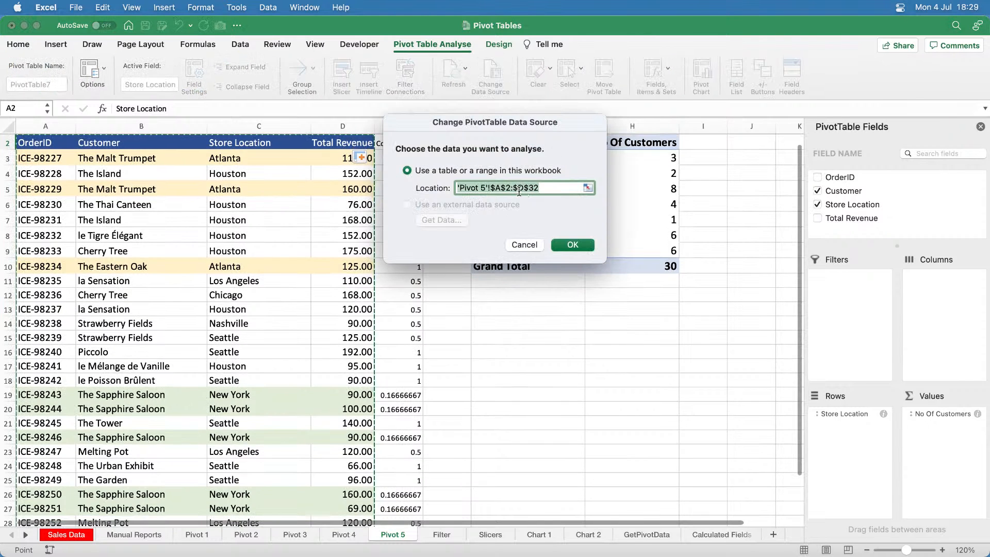
{"action": "left_click", "coordinate": [516, 188]}
{"action": "key", "text": "Delete"}
{"action": "type", "text": "E"}
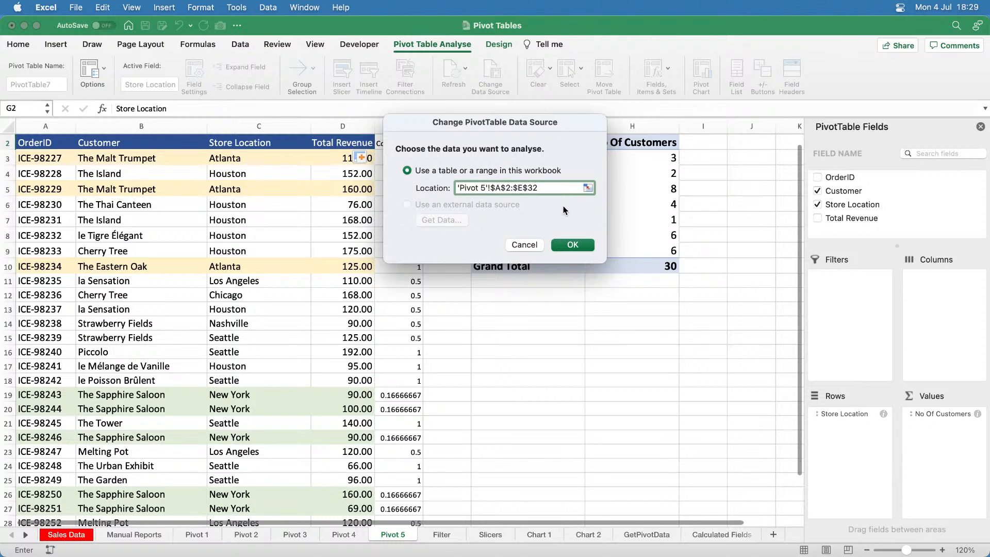
{"action": "left_click", "coordinate": [573, 245]}
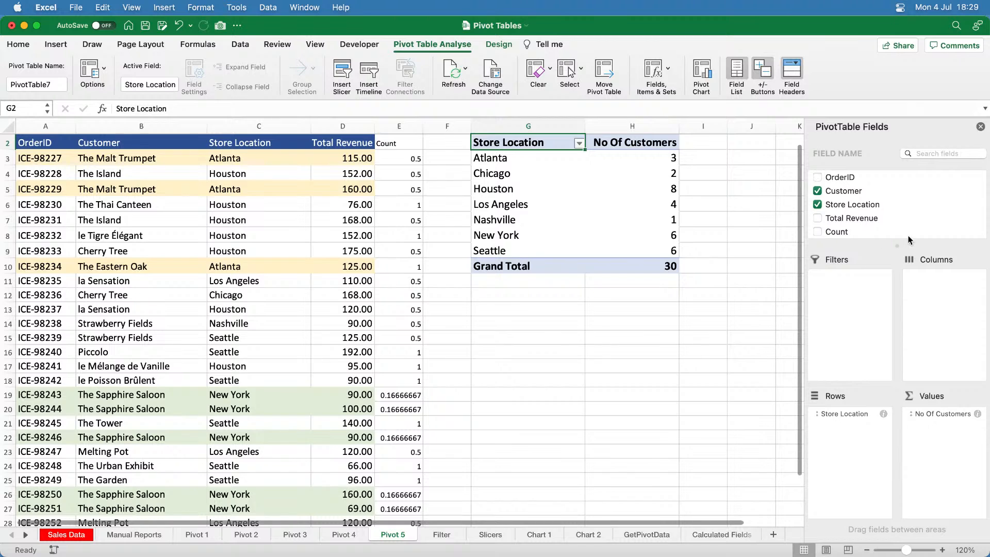
- Add the Count field to the pivot table's values as a sum and format its figures with no decimal places
{"action": "left_click_drag", "start_coordinate": [844, 235], "coordinate": [955, 436]}
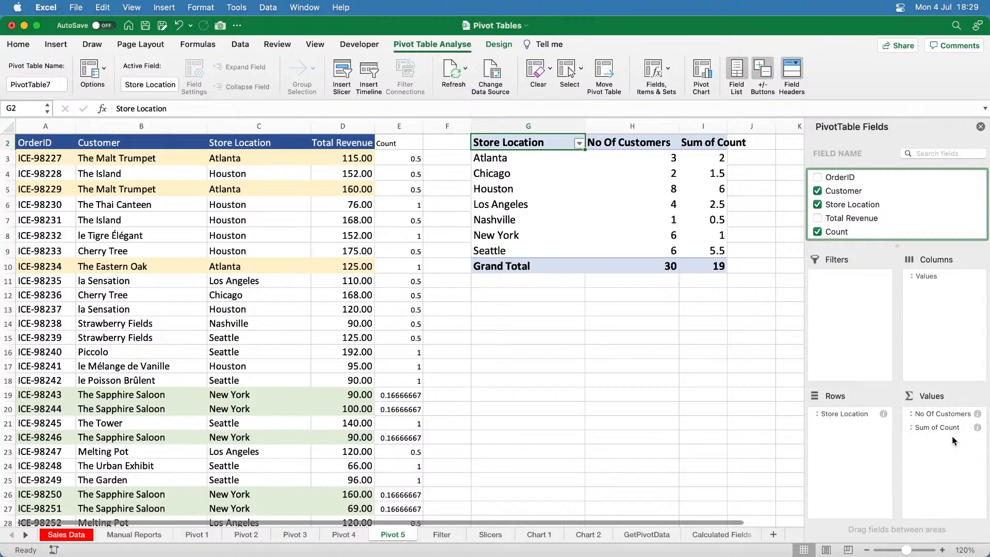
{"action": "left_click", "coordinate": [710, 160]}
{"action": "left_click_drag", "start_coordinate": [710, 172], "coordinate": [712, 268]}
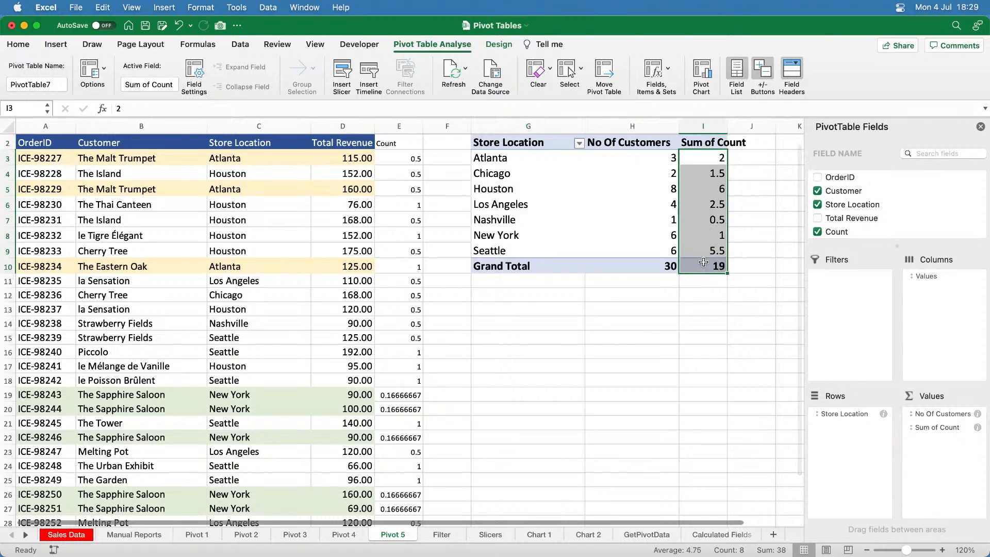
{"action": "left_click", "coordinate": [19, 44]}
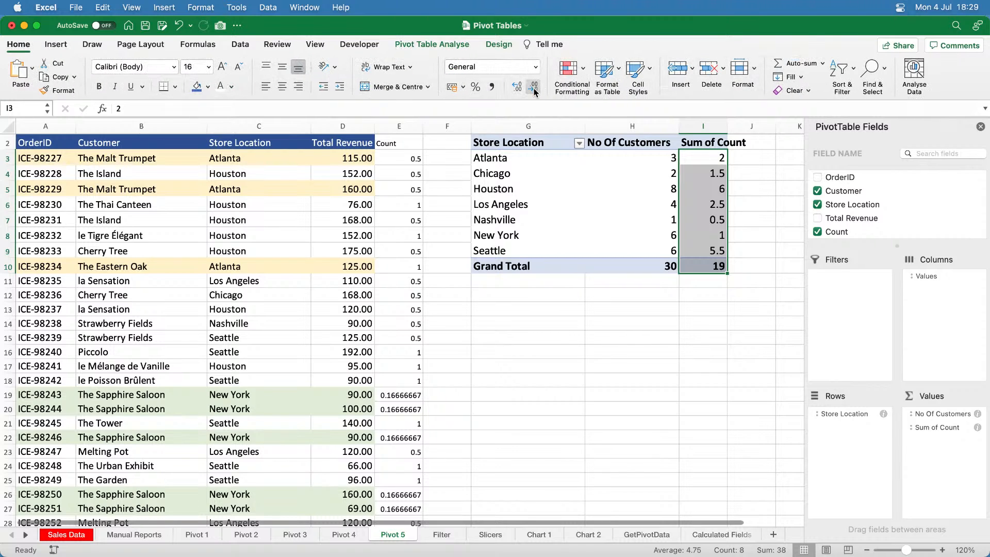
{"action": "left_click", "coordinate": [517, 87]}
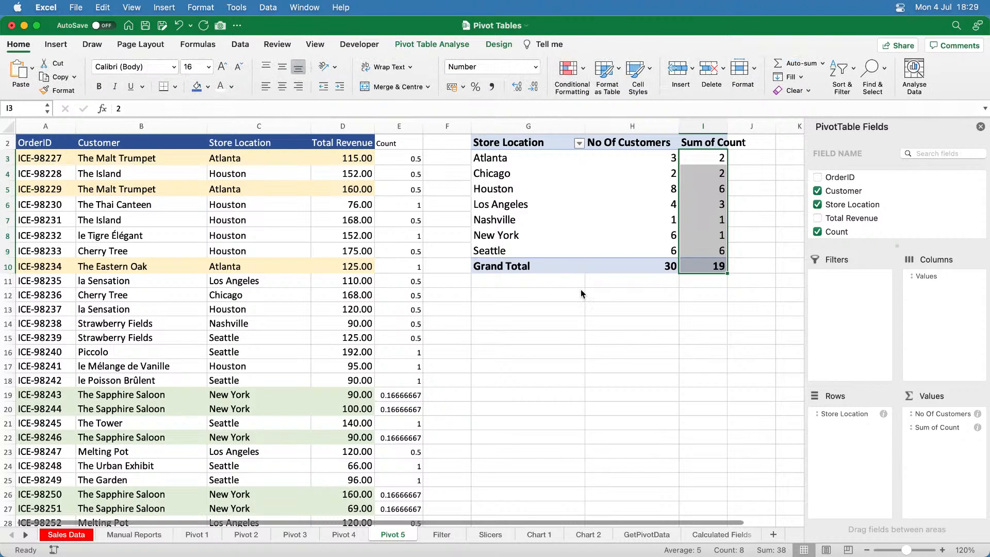
{"action": "left_click", "coordinate": [691, 164]}
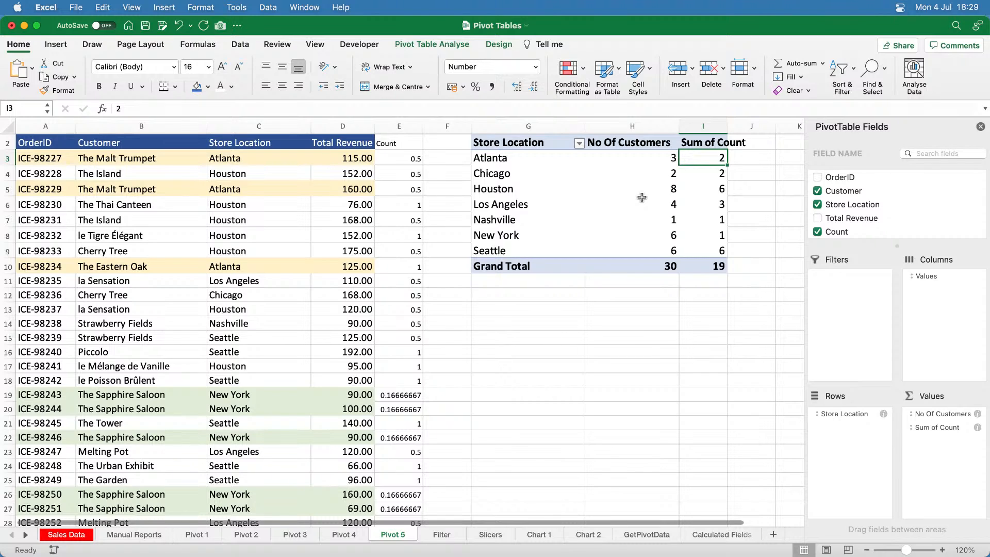
- Rename the pivot table's No Of Customers header to No of Orders and the Sum of Count header to No of Customers
{"action": "left_click", "coordinate": [627, 143]}
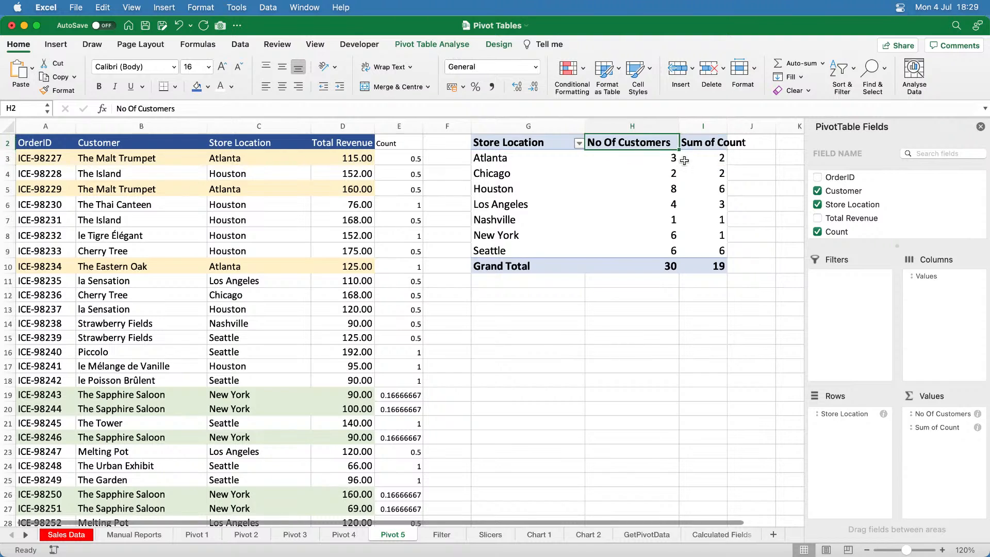
{"action": "type", "text": "No of Orders"}
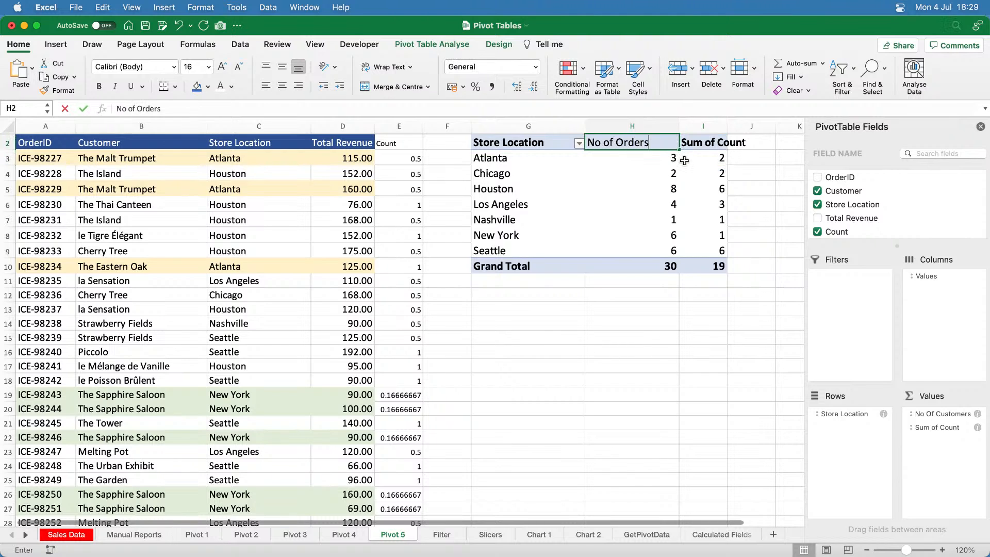
{"action": "key", "text": "Tab"}
{"action": "type", "text": "No"}
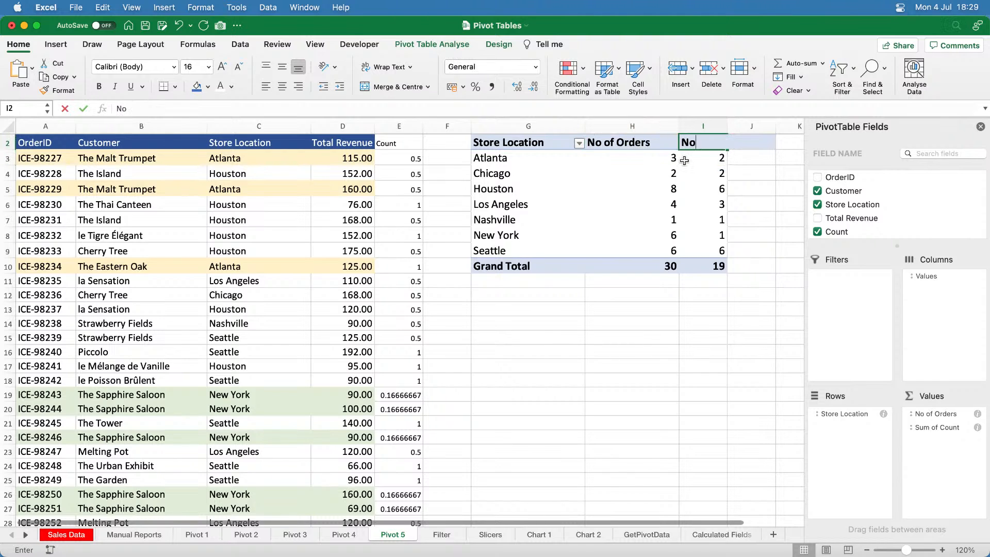
{"action": "type", "text": " of Customers"}
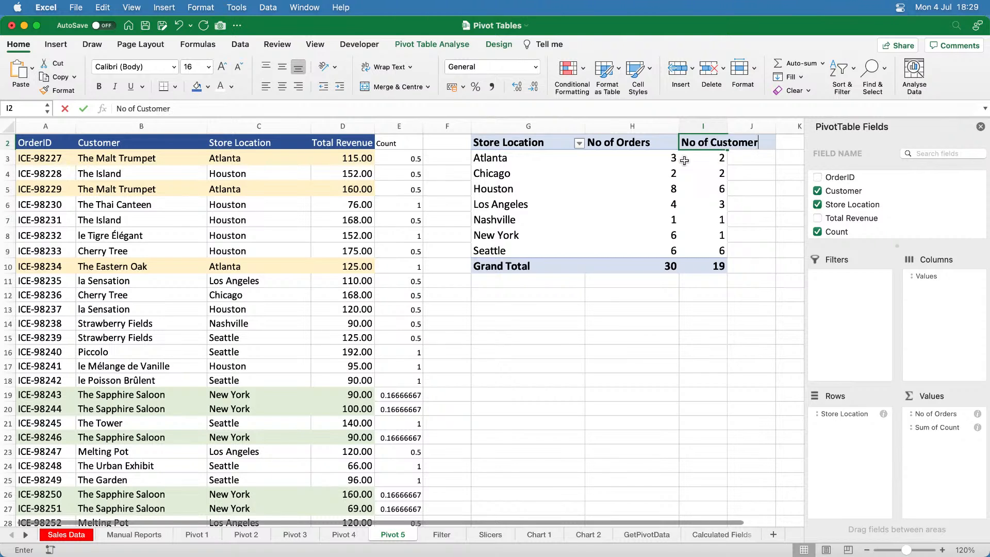
{"action": "key", "text": "Return"}
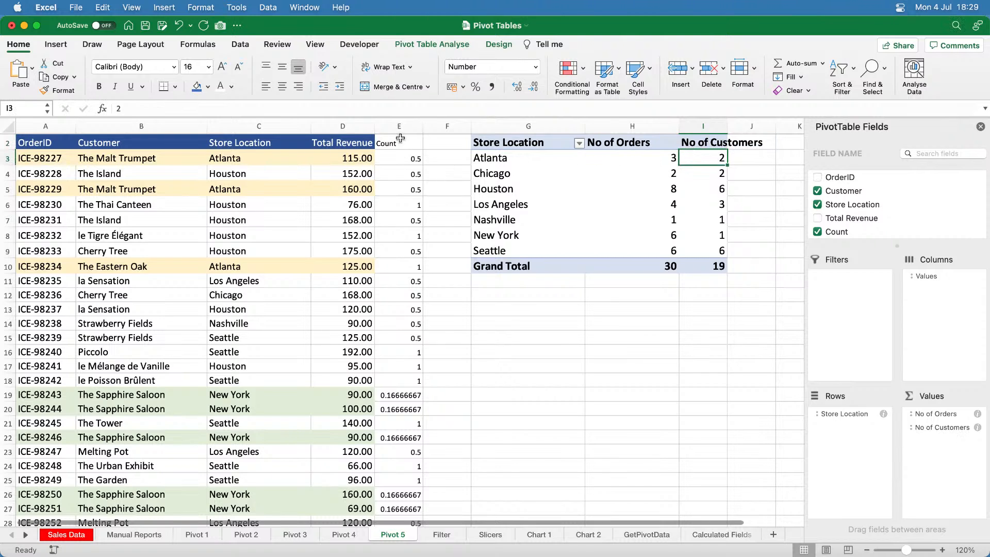
- Hide the Count helper column E beside the order list
{"action": "left_click", "coordinate": [398, 127]}
{"action": "right_click", "coordinate": [398, 127]}
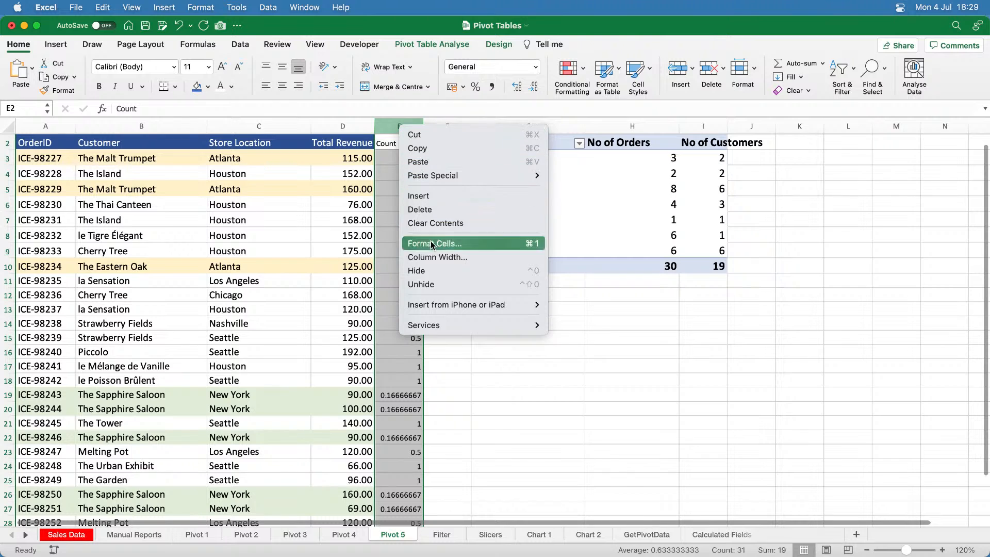
{"action": "left_click", "coordinate": [431, 271]}
{"action": "left_click", "coordinate": [669, 156]}
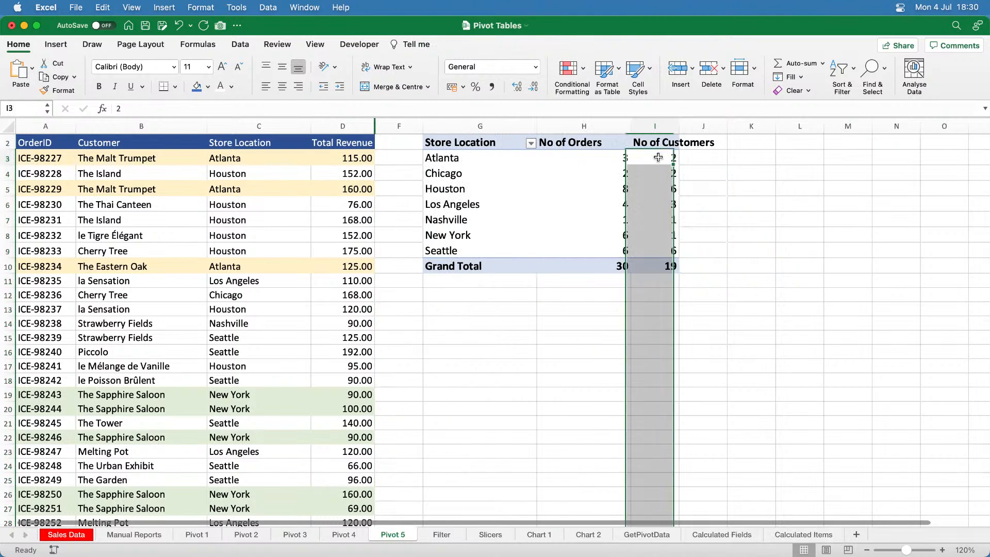
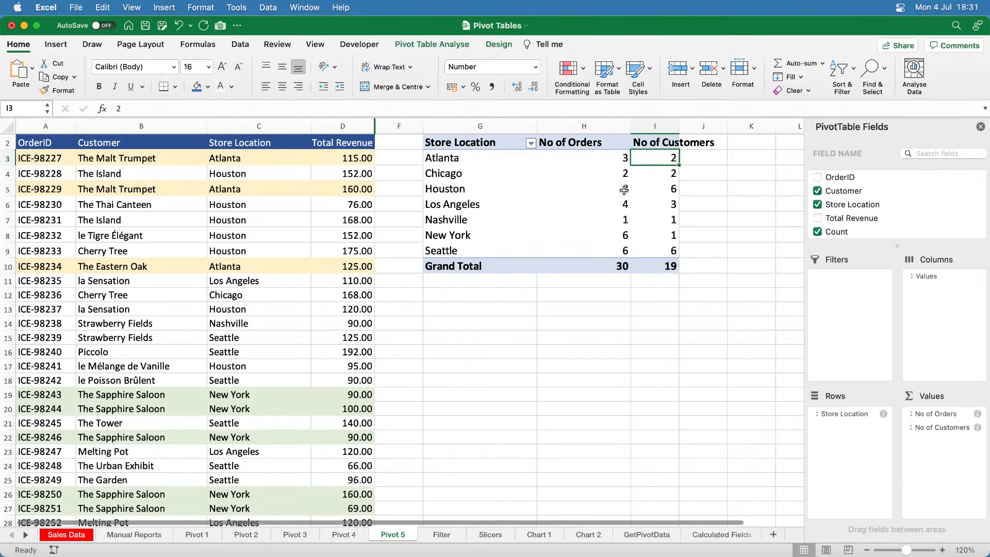
- Check which summary functions, including Distinct Count, are offered for the pivot table's No of Orders values
{"action": "right_click", "coordinate": [624, 190]}
{"action": "mouse_move", "coordinate": [680, 338]}
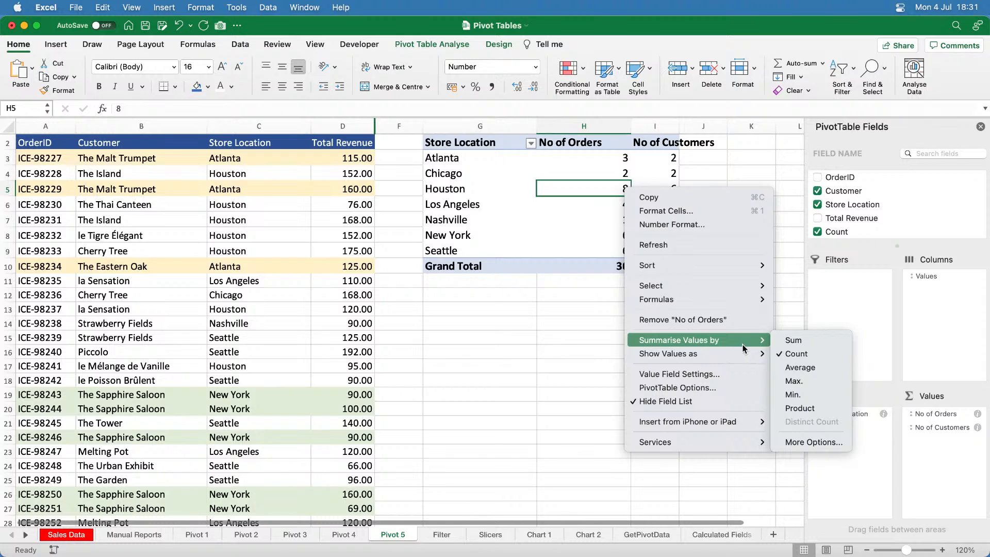
{"action": "left_click", "coordinate": [579, 320]}
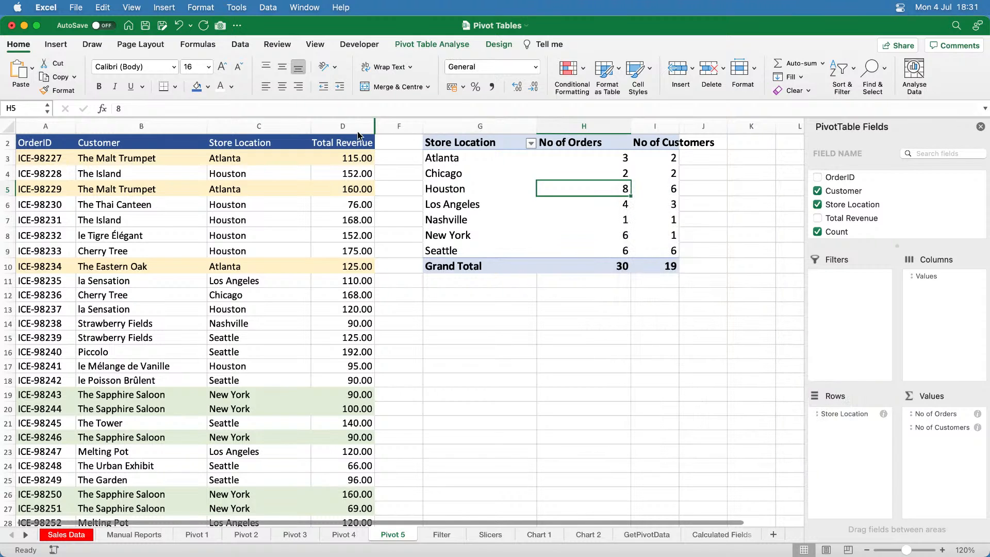
- Unhide the Count helper column E between Total Revenue and the pivot table
{"action": "left_click", "coordinate": [337, 160]}
{"action": "scroll", "coordinate": [375, 168], "scroll_direction": "up", "scroll_amount": 1}
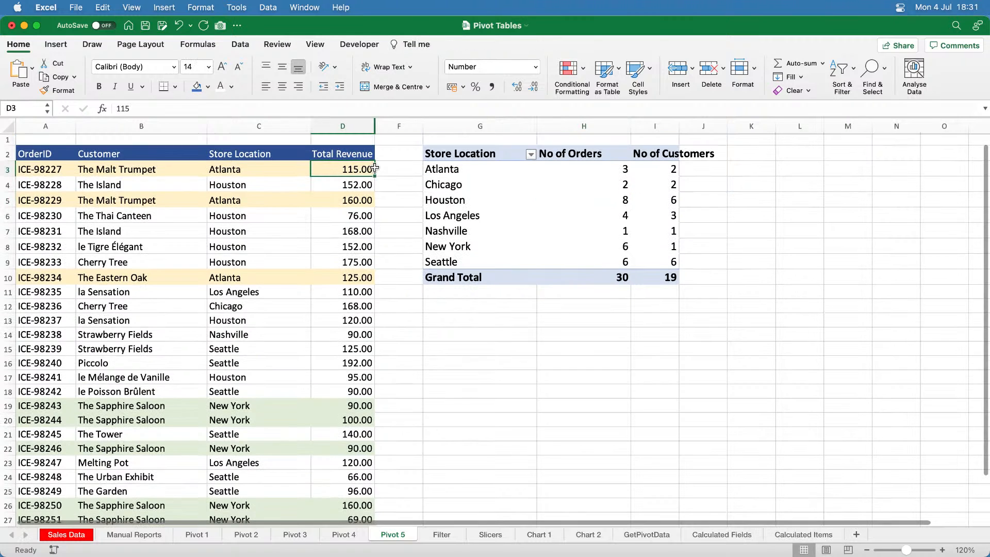
{"action": "left_click_drag", "start_coordinate": [355, 127], "coordinate": [384, 126]}
{"action": "right_click", "coordinate": [385, 126]}
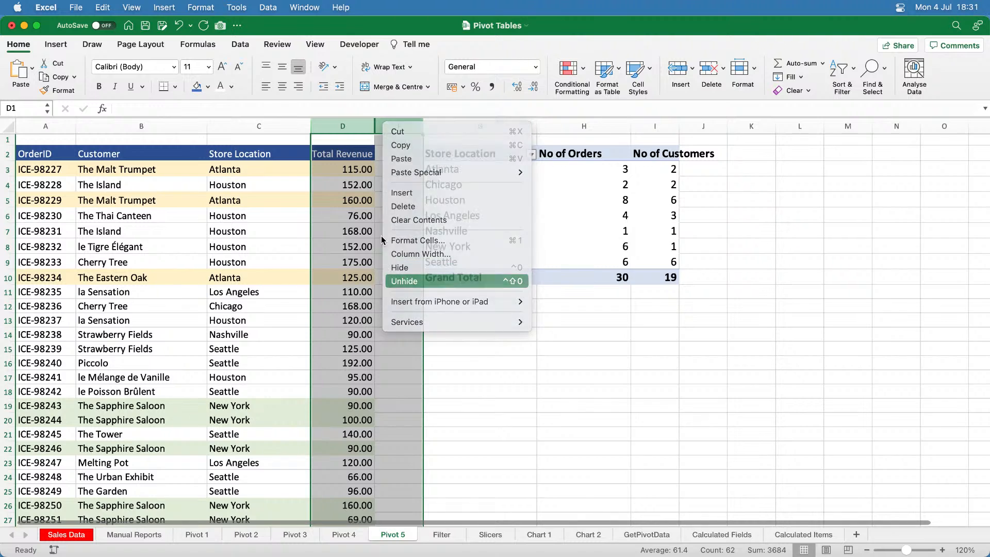
{"action": "left_click", "coordinate": [407, 281]}
- Review the Count column against the pivot's No of Customers values and copy the COUNTIF formula text from cell E6
{"action": "left_click", "coordinate": [392, 171]}
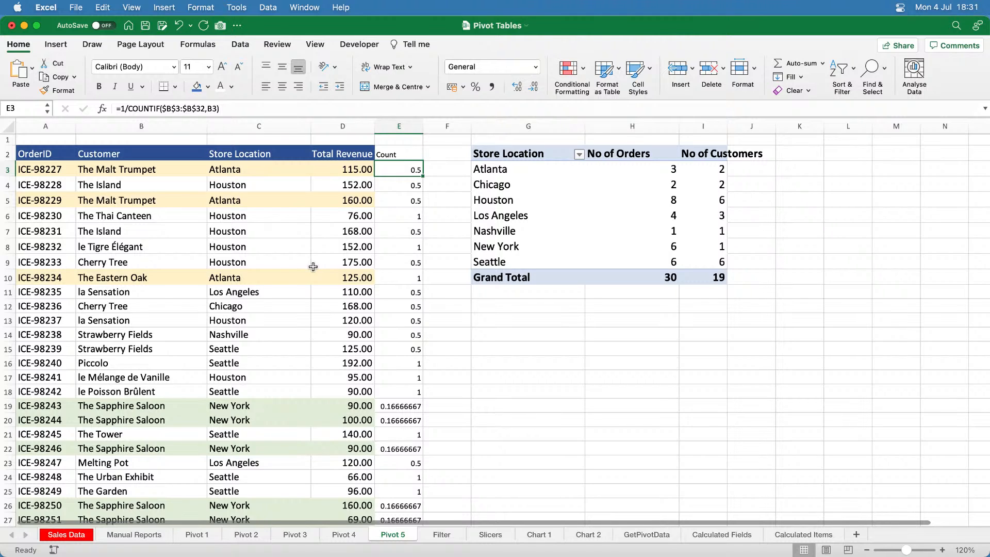
{"action": "left_click", "coordinate": [399, 129]}
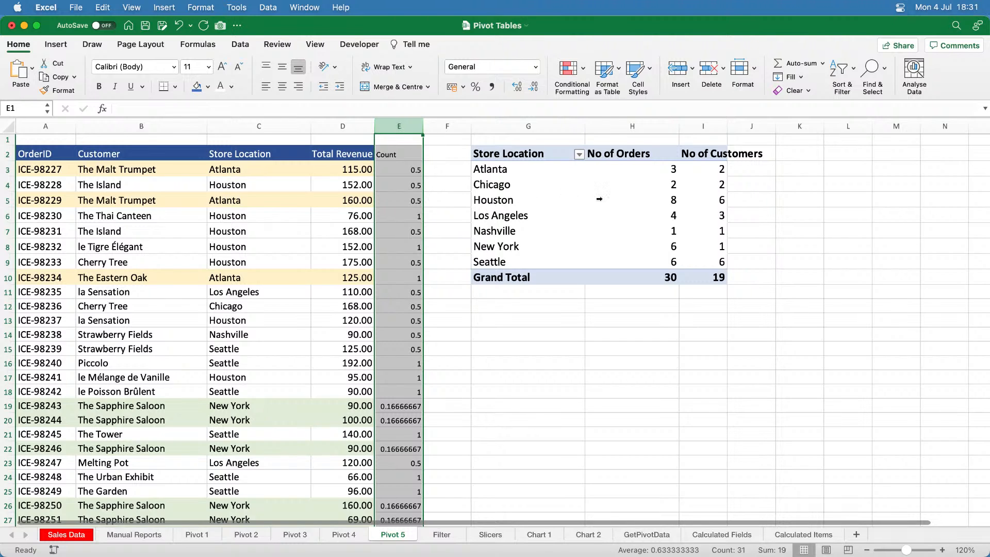
{"action": "left_click_drag", "start_coordinate": [704, 169], "coordinate": [712, 265]}
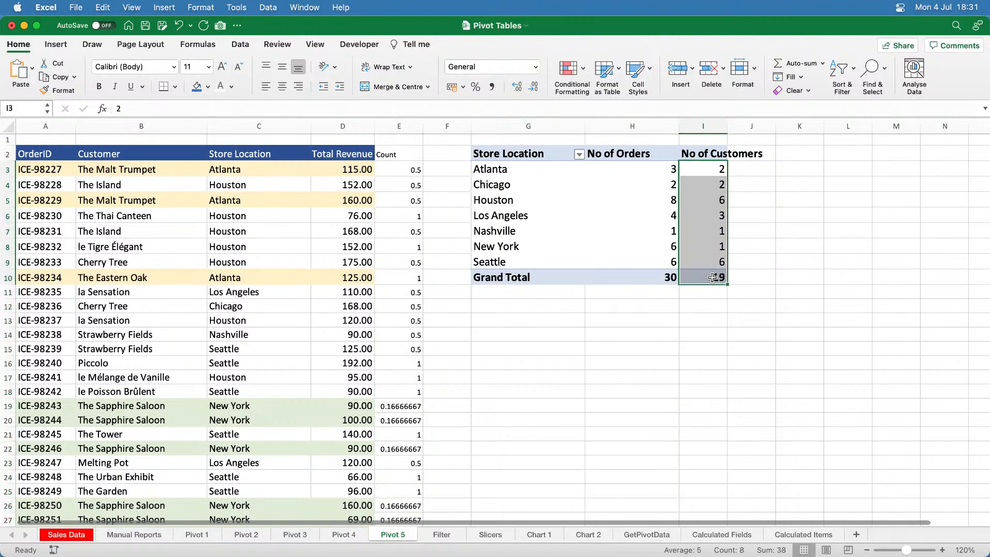
{"action": "left_click", "coordinate": [399, 217]}
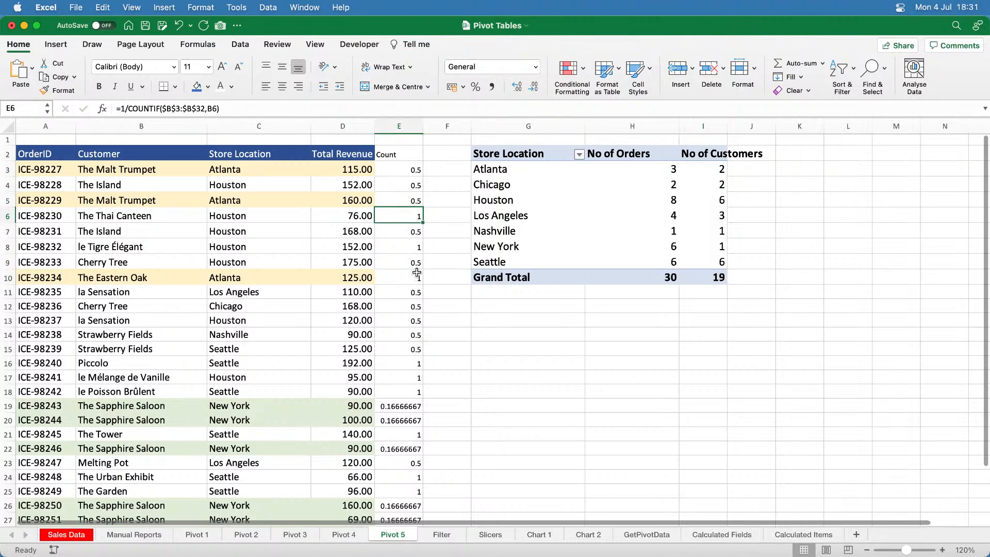
{"action": "triple_click", "coordinate": [224, 110]}
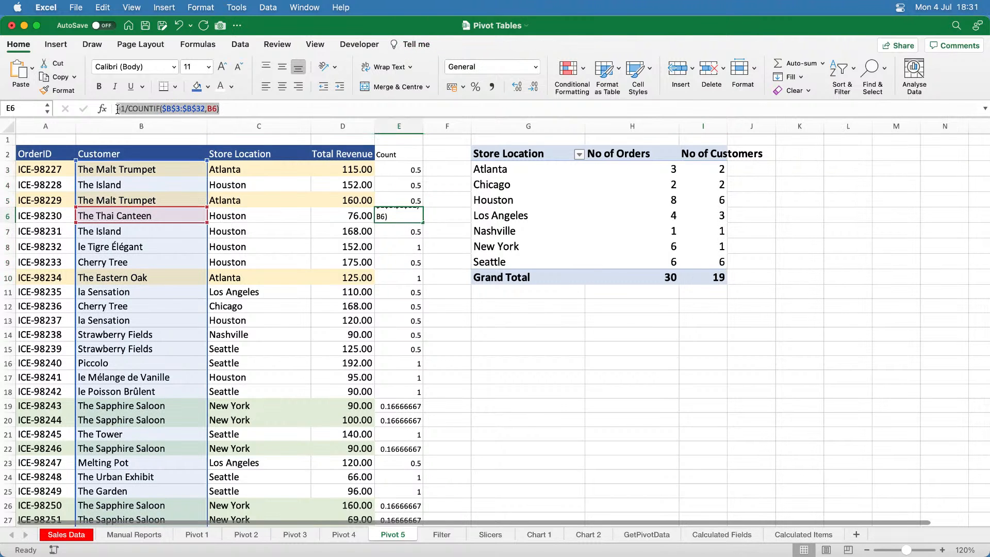
{"action": "key", "text": "Escape"}
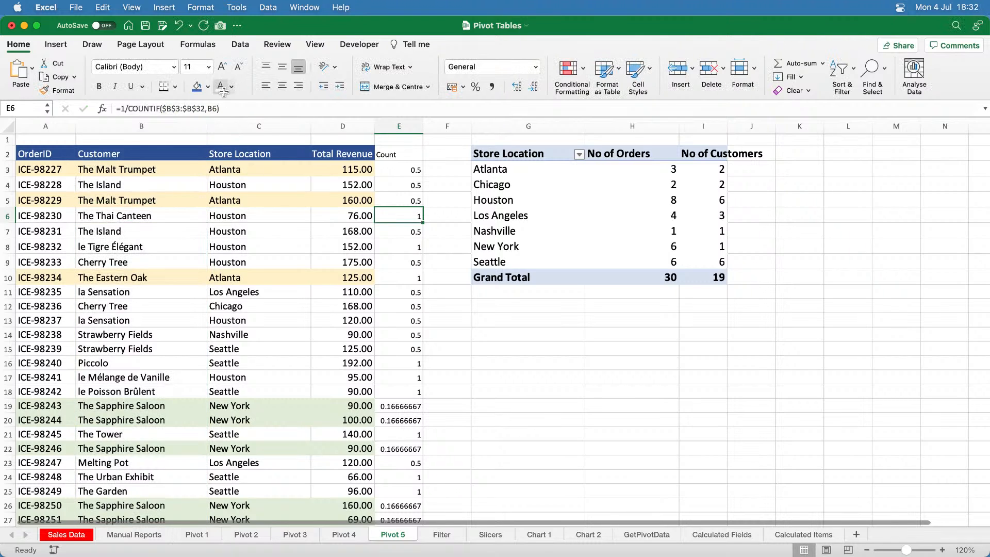
{"action": "left_click_drag", "start_coordinate": [225, 108], "coordinate": [87, 110]}
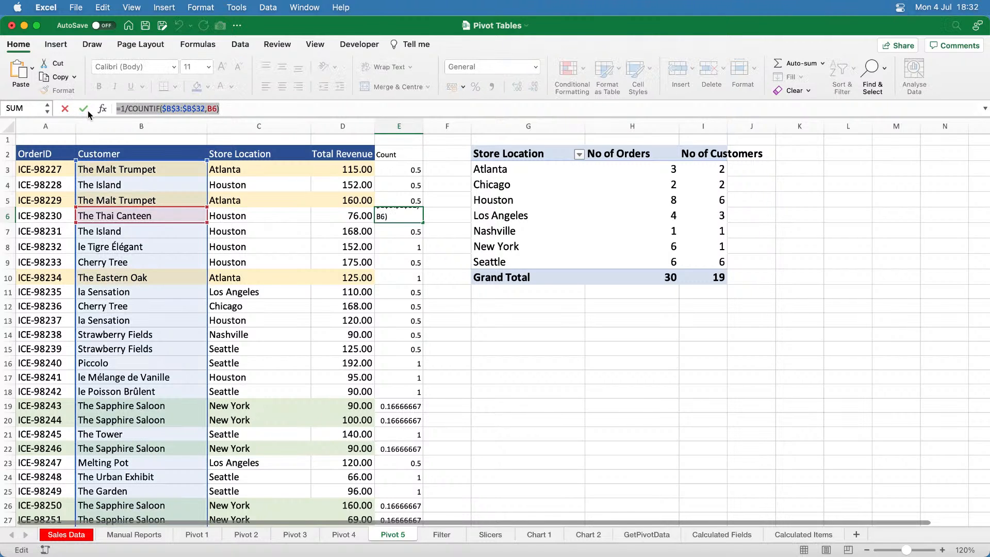
{"action": "key", "text": "super+c"}
{"action": "key", "text": "Escape"}
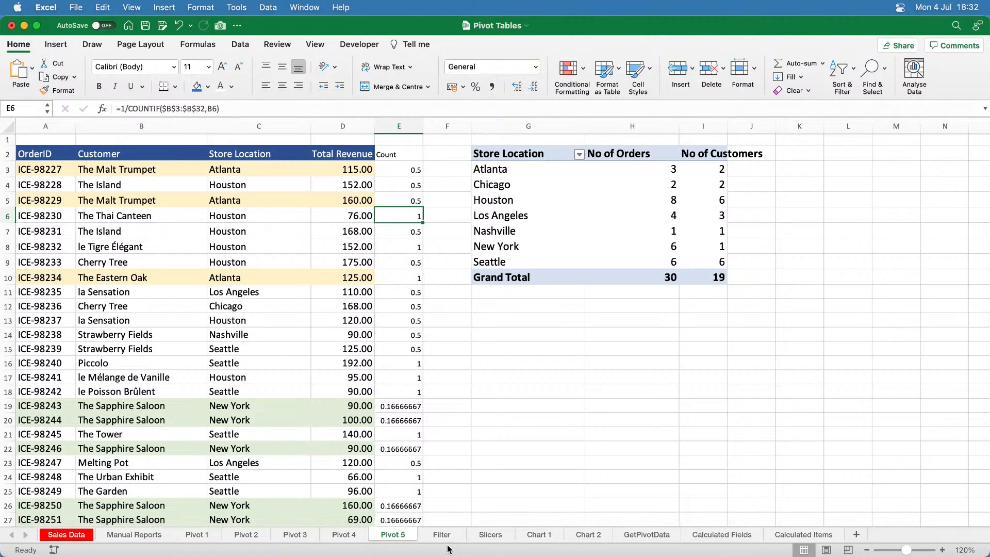
- Open the Filter sheet and check which of the pivot table's Location, Revenue and No of Orders headers offer filtering
{"action": "left_click", "coordinate": [446, 542]}
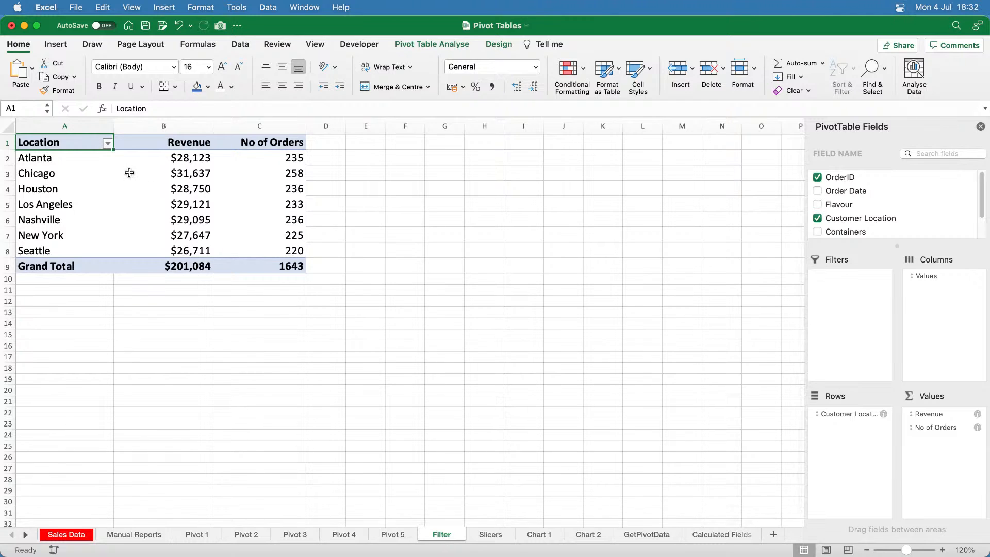
{"action": "left_click", "coordinate": [108, 144]}
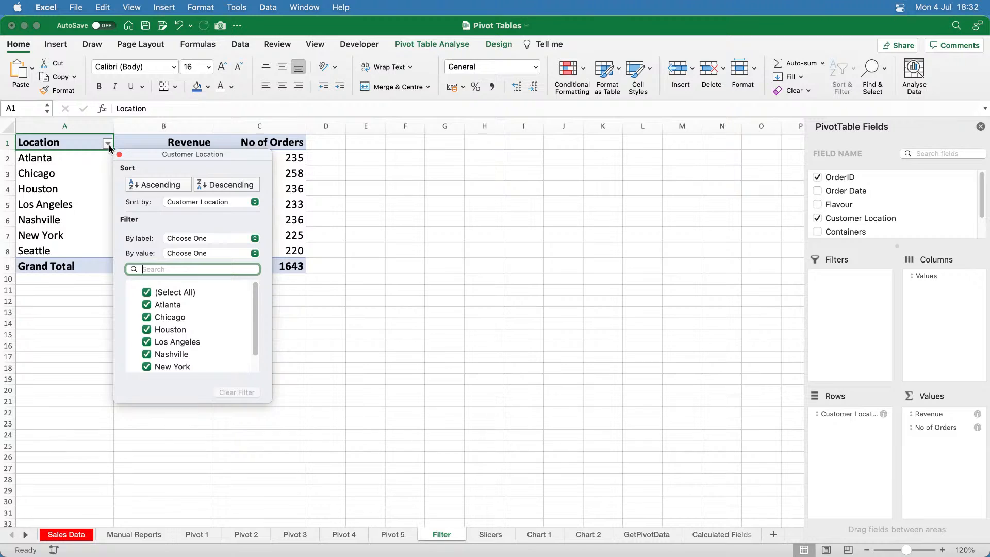
{"action": "left_click", "coordinate": [109, 144]}
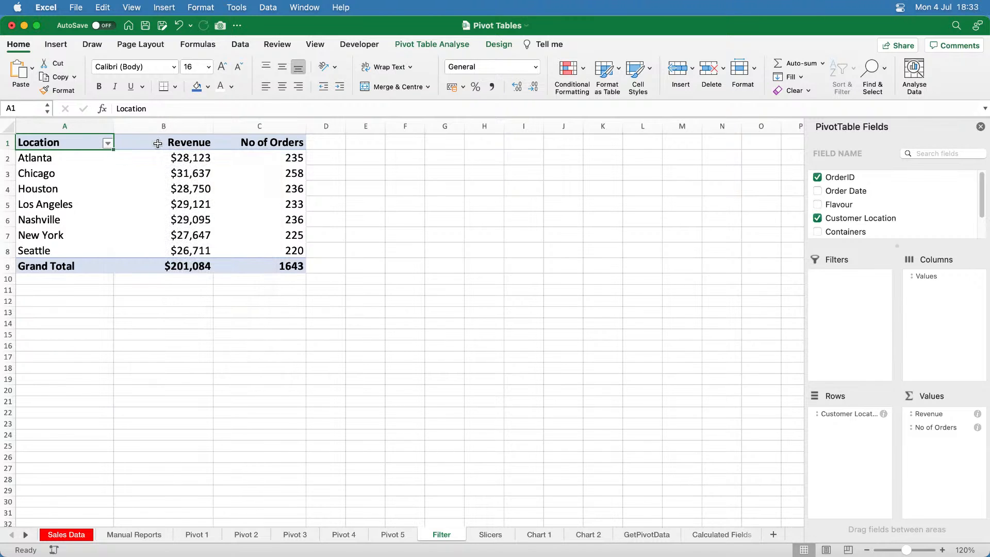
{"action": "left_click", "coordinate": [184, 143]}
{"action": "left_click", "coordinate": [262, 143]}
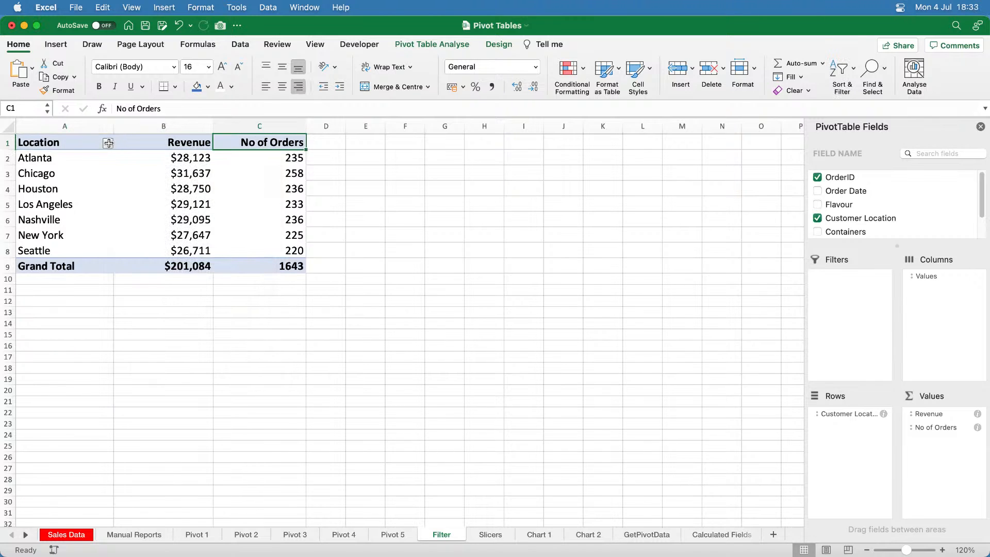
{"action": "left_click", "coordinate": [79, 143]}
- Filter the pivot table's Location to Los Angeles, New York and Seattle, and move the filter window clear of the table
{"action": "left_click", "coordinate": [107, 144]}
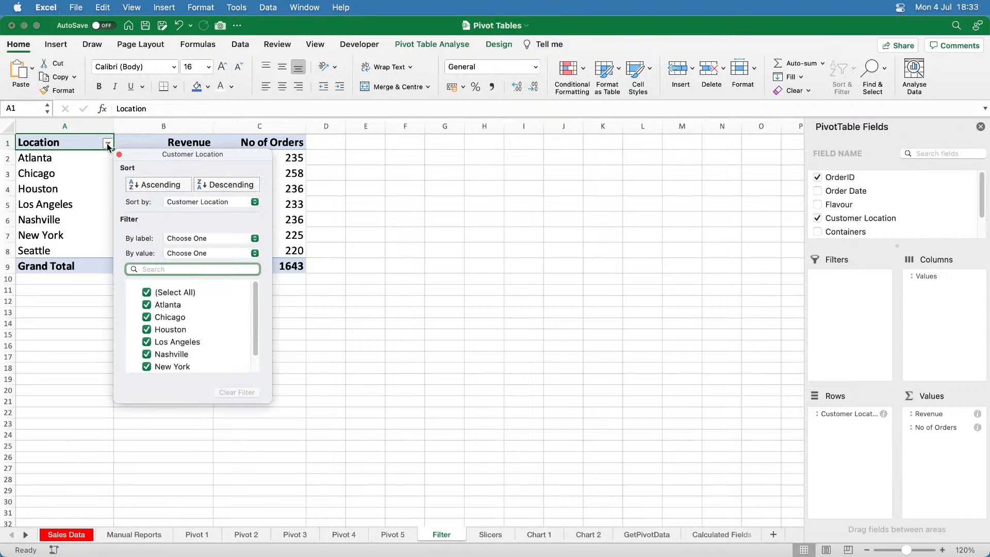
{"action": "left_click", "coordinate": [147, 291]}
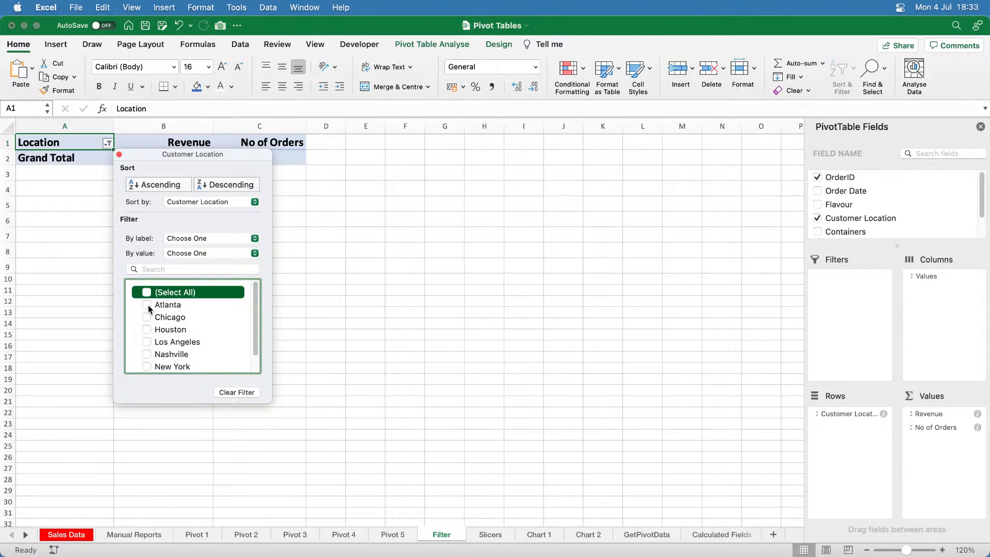
{"action": "left_click", "coordinate": [147, 341]}
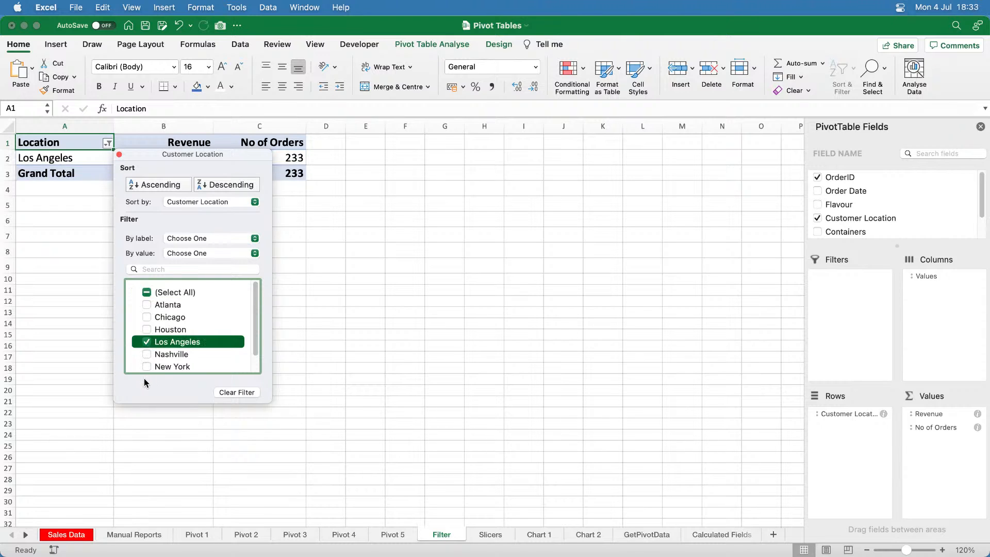
{"action": "left_click", "coordinate": [147, 366]}
{"action": "scroll", "coordinate": [155, 361], "scroll_direction": "down", "scroll_amount": 1}
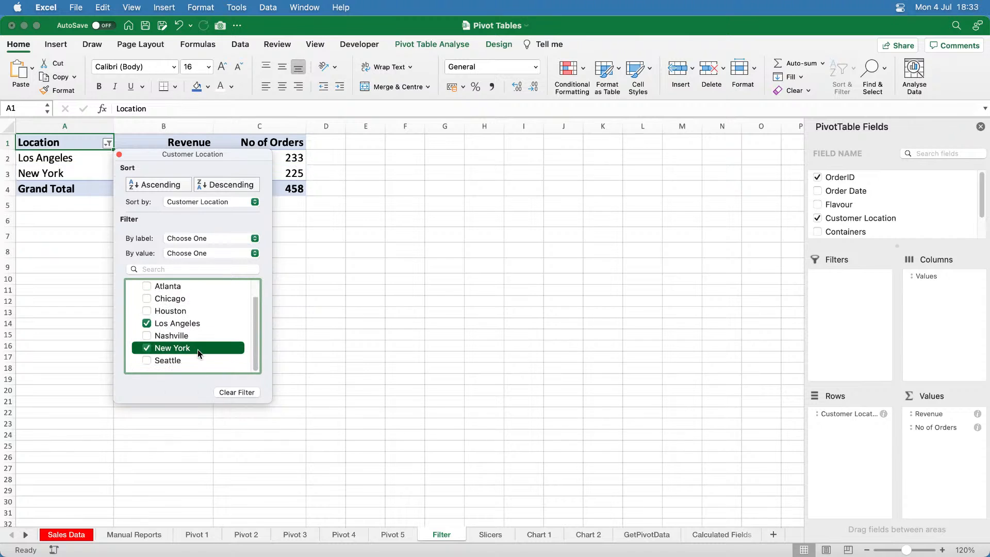
{"action": "left_click", "coordinate": [147, 361]}
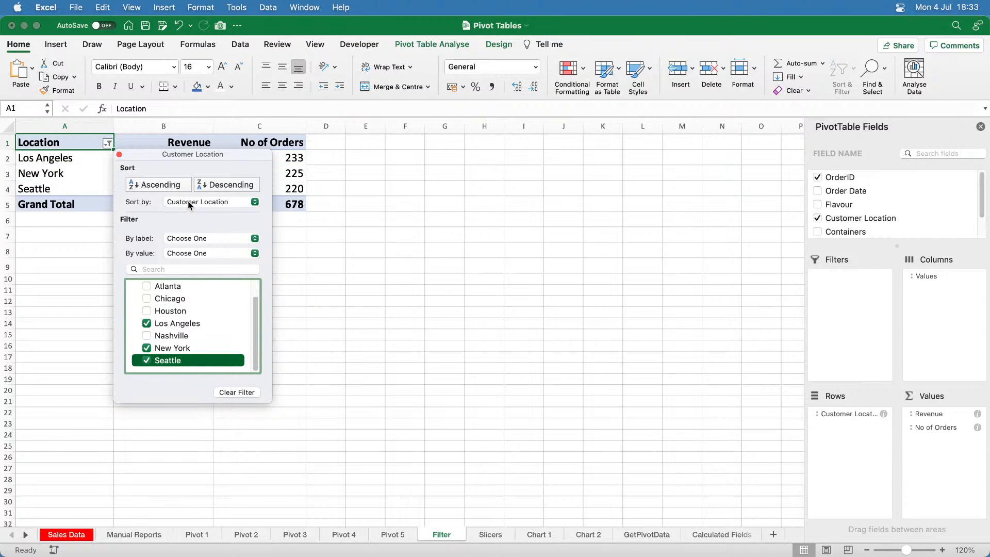
{"action": "left_click_drag", "start_coordinate": [170, 160], "coordinate": [678, 141]}
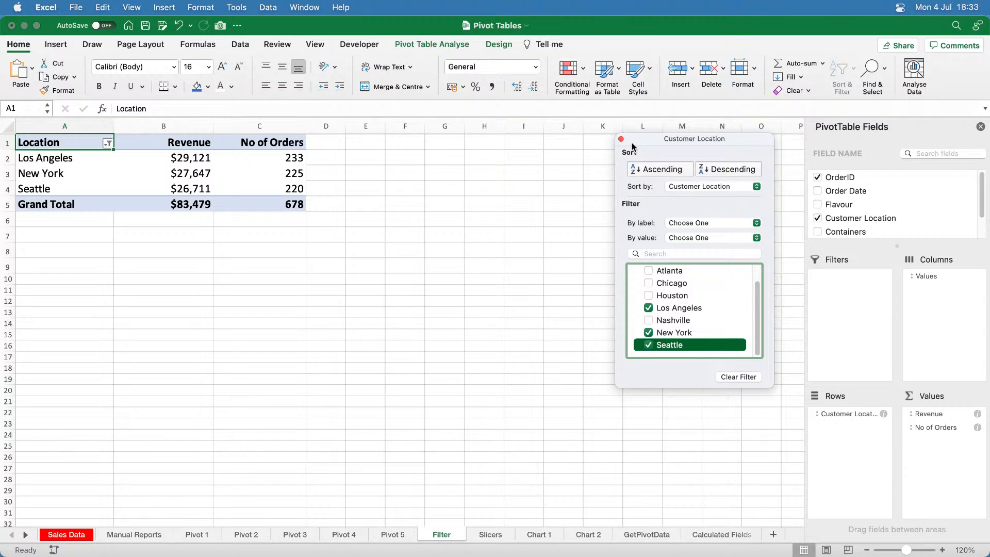
{"action": "left_click_drag", "start_coordinate": [629, 146], "coordinate": [525, 147]}
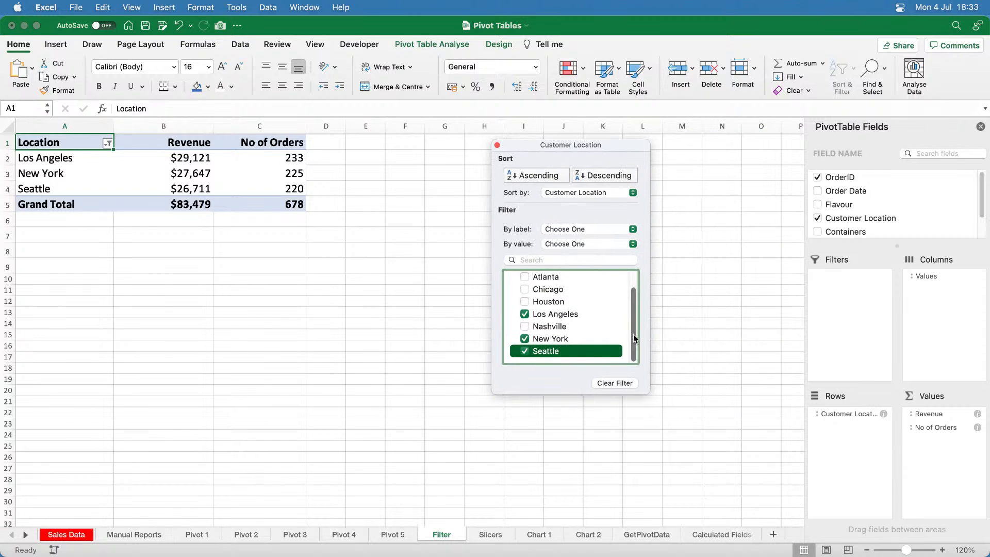
- Change the Location filter to show only Chicago and Houston, and close the filter window
{"action": "scroll", "coordinate": [633, 333], "scroll_direction": "up", "scroll_amount": 2}
{"action": "left_click", "coordinate": [527, 286]}
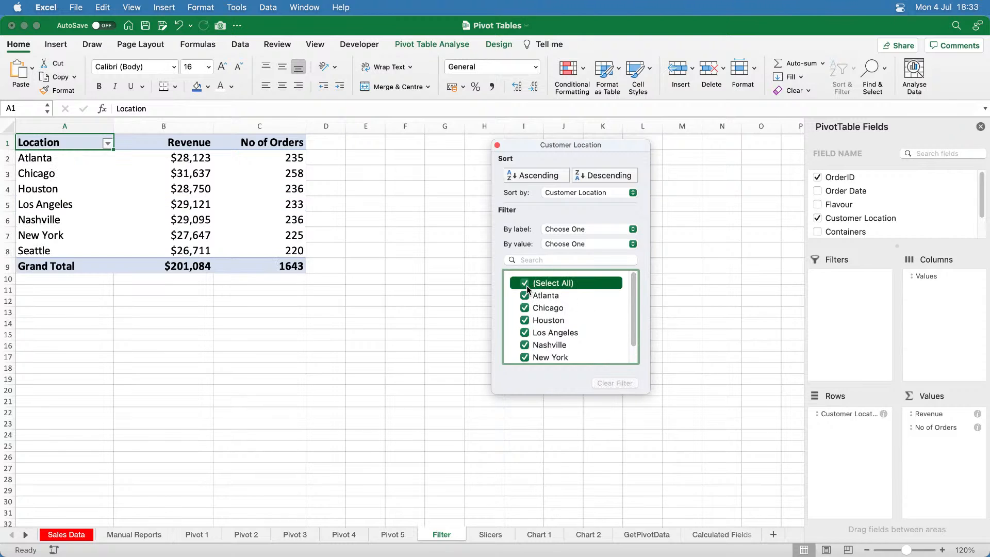
{"action": "left_click", "coordinate": [527, 286]}
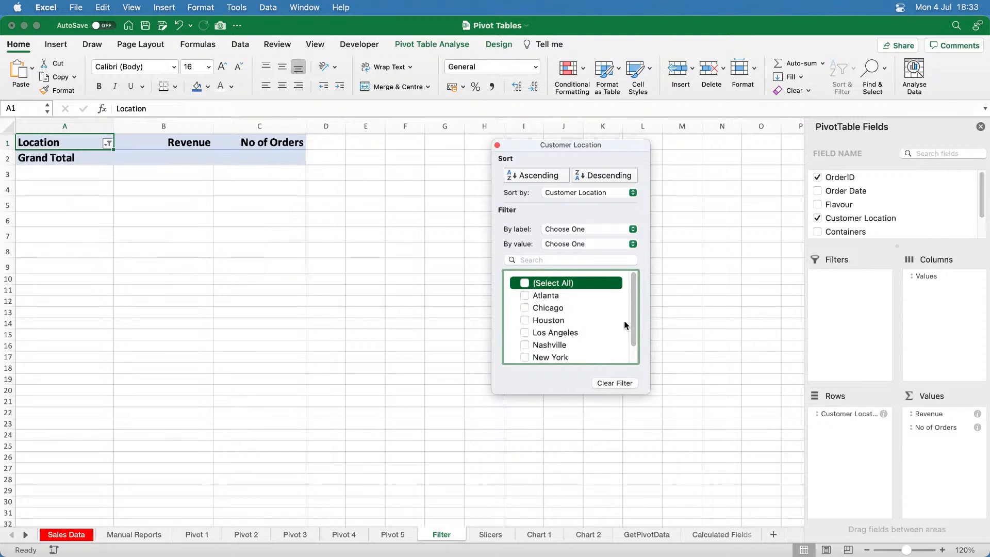
{"action": "left_click", "coordinate": [525, 321]}
{"action": "left_click", "coordinate": [525, 308]}
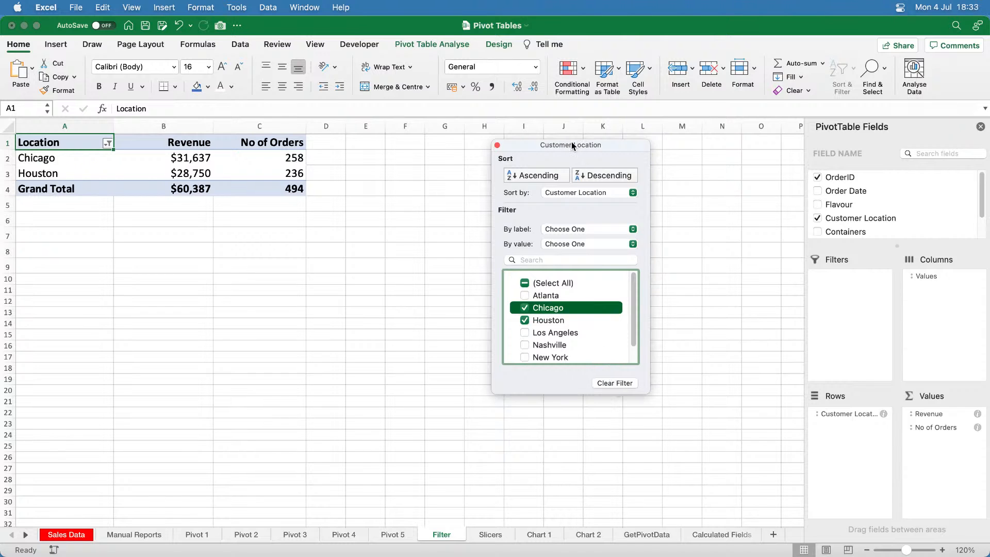
{"action": "left_click_drag", "start_coordinate": [570, 143], "coordinate": [686, 149]}
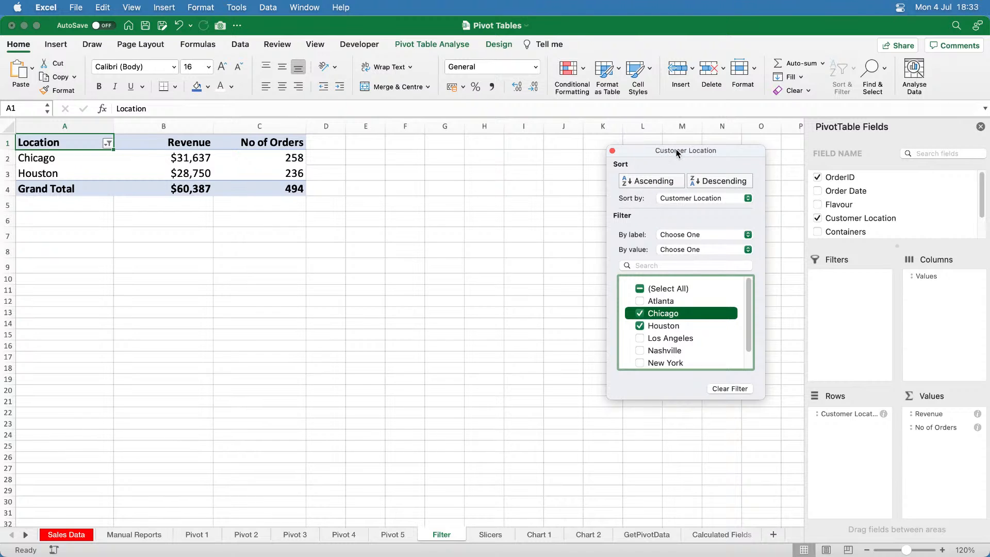
{"action": "left_click_drag", "start_coordinate": [677, 150], "coordinate": [683, 147]}
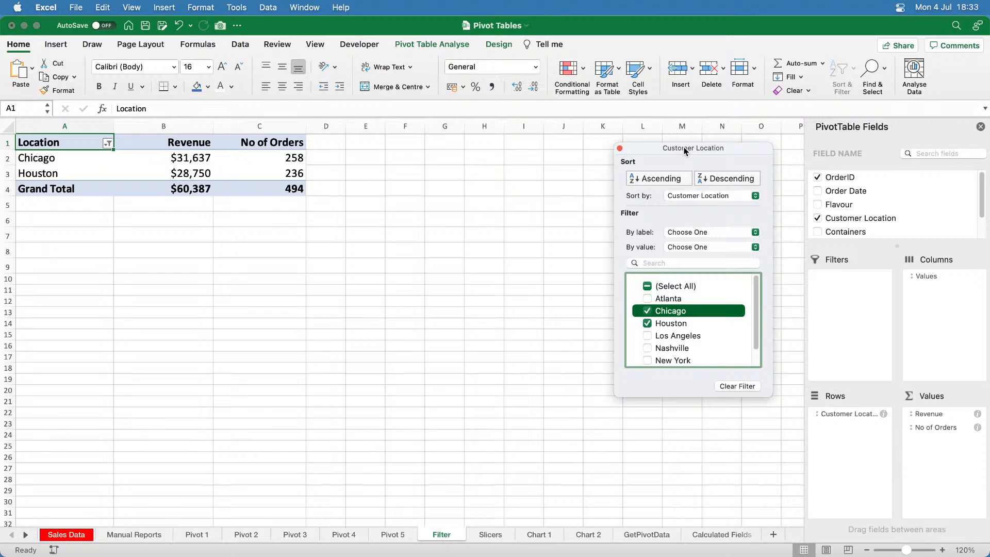
{"action": "left_click_drag", "start_coordinate": [685, 150], "coordinate": [636, 151]}
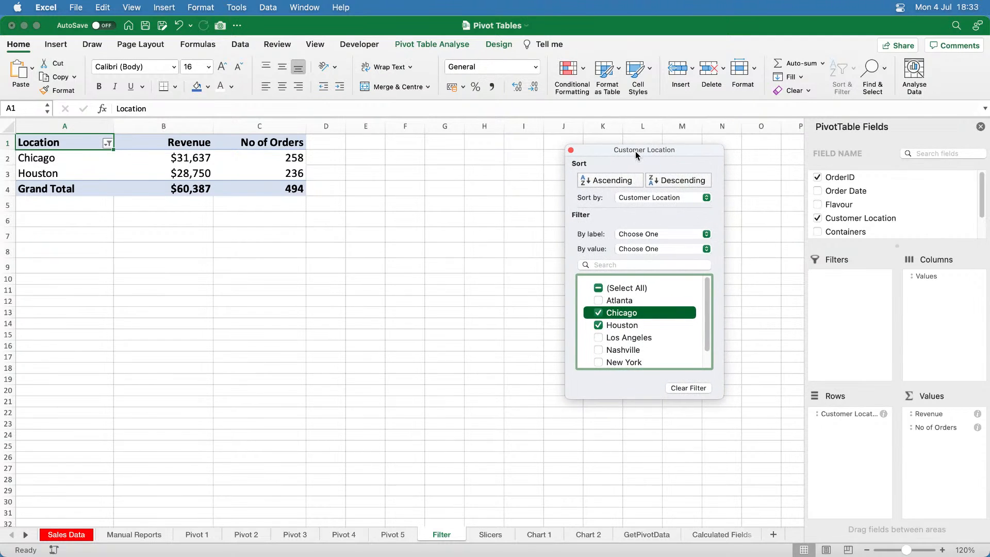
{"action": "left_click", "coordinate": [571, 150]}
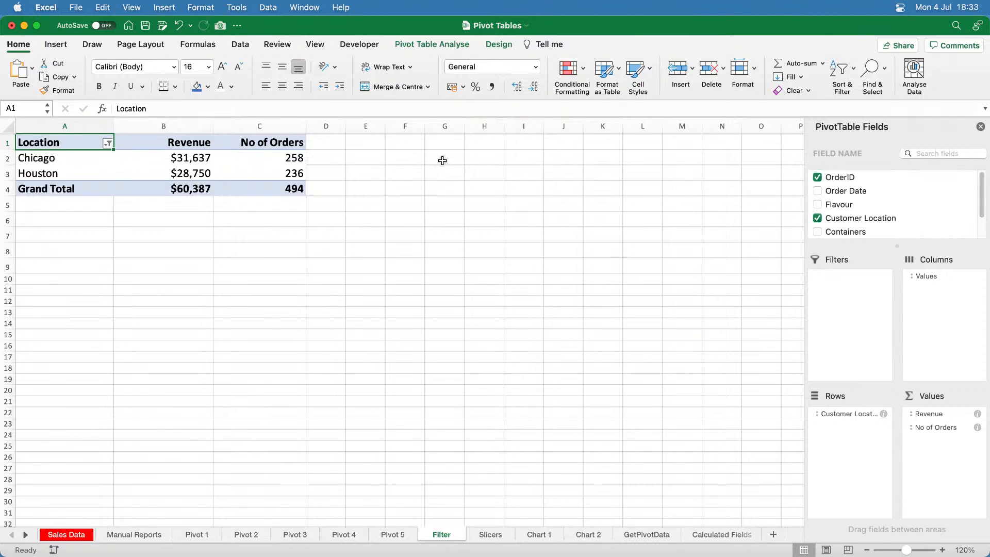
- Reopen the Location filter settings and move their window clear of the pivot table
{"action": "left_click", "coordinate": [108, 145]}
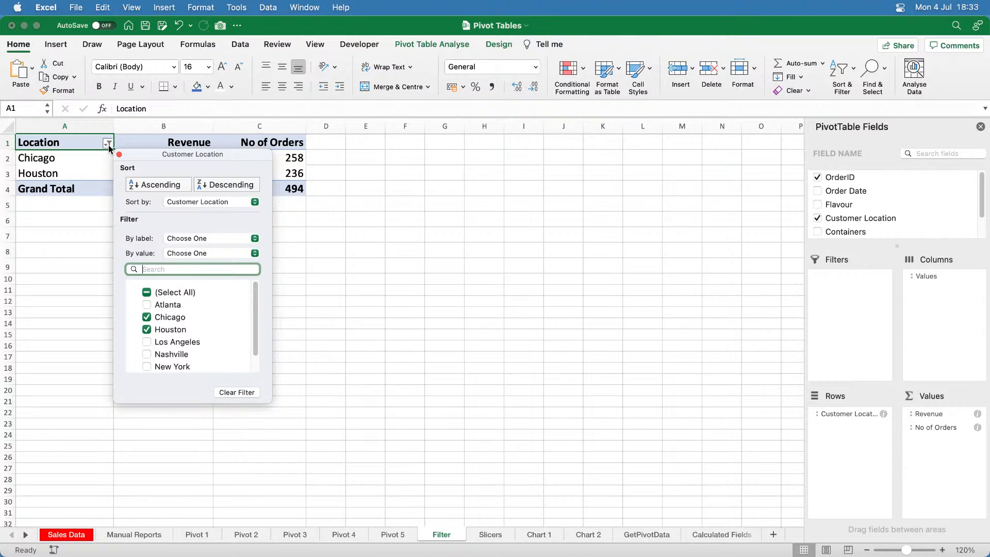
{"action": "left_click_drag", "start_coordinate": [149, 155], "coordinate": [646, 155]}
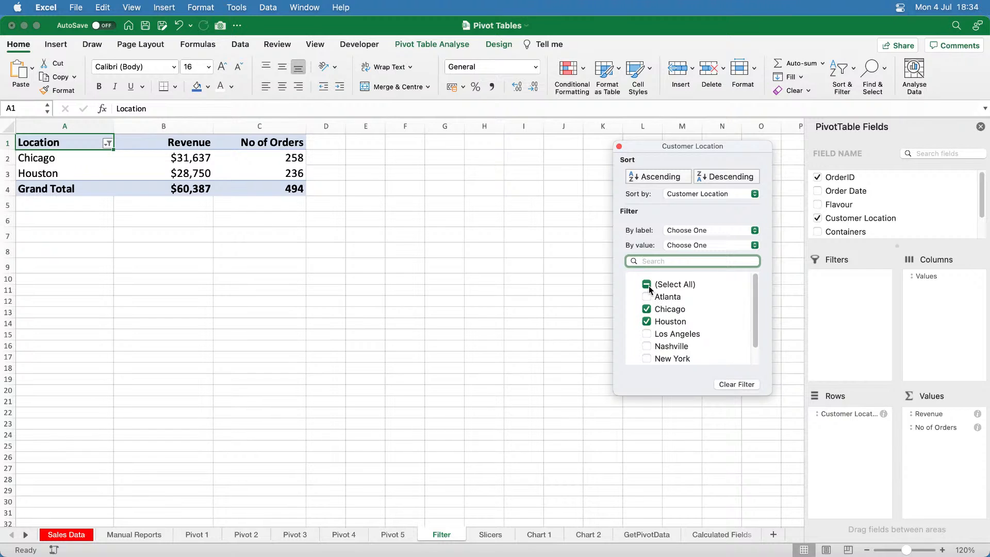
- Clear the Customer Location filter from the pivot table and close its filter settings
{"action": "left_click", "coordinate": [740, 385]}
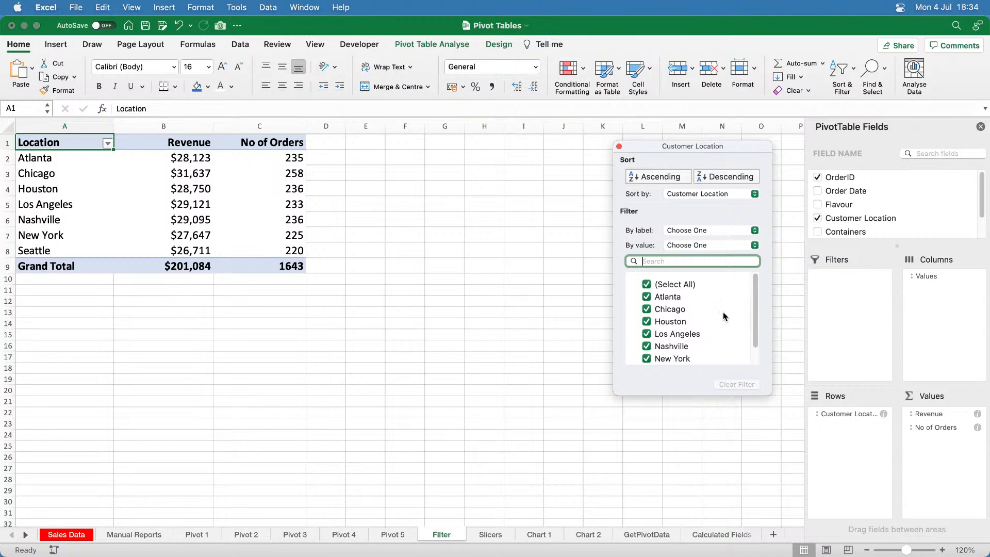
{"action": "left_click", "coordinate": [619, 146]}
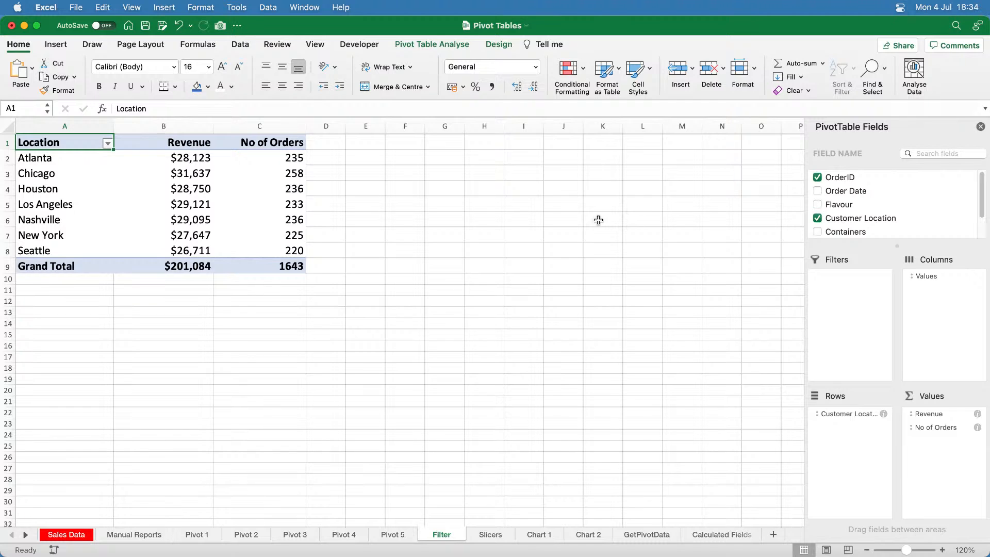
{"action": "left_click", "coordinate": [108, 144]}
{"action": "left_click_drag", "start_coordinate": [156, 153], "coordinate": [519, 125]}
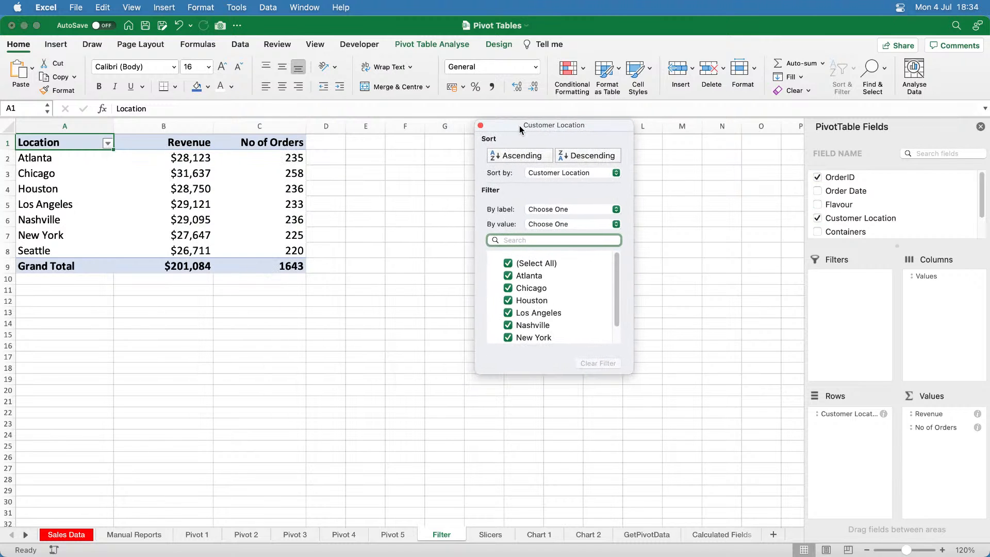
{"action": "left_click", "coordinate": [541, 224]}
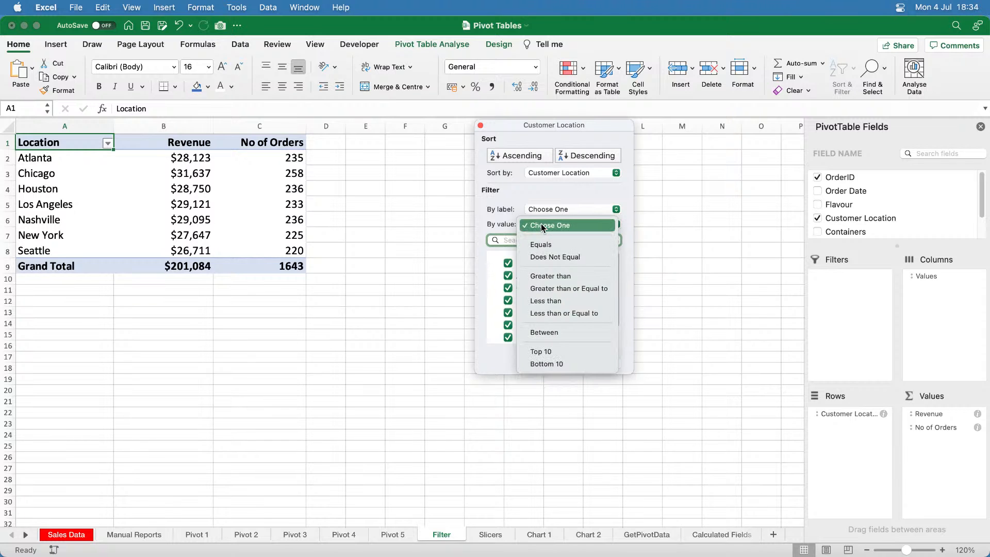
{"action": "left_click", "coordinate": [541, 225]}
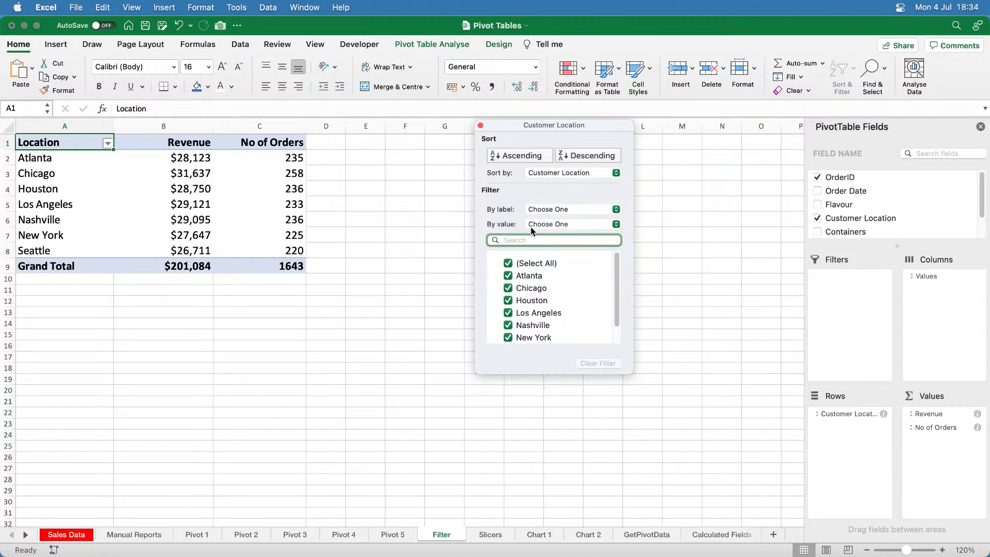
{"action": "left_click", "coordinate": [595, 225]}
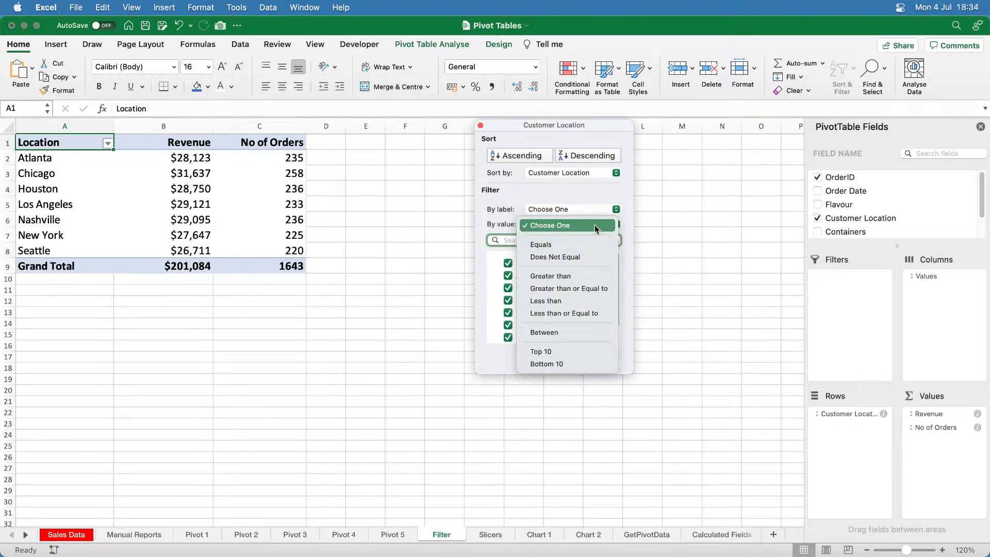
{"action": "left_click", "coordinate": [578, 302]}
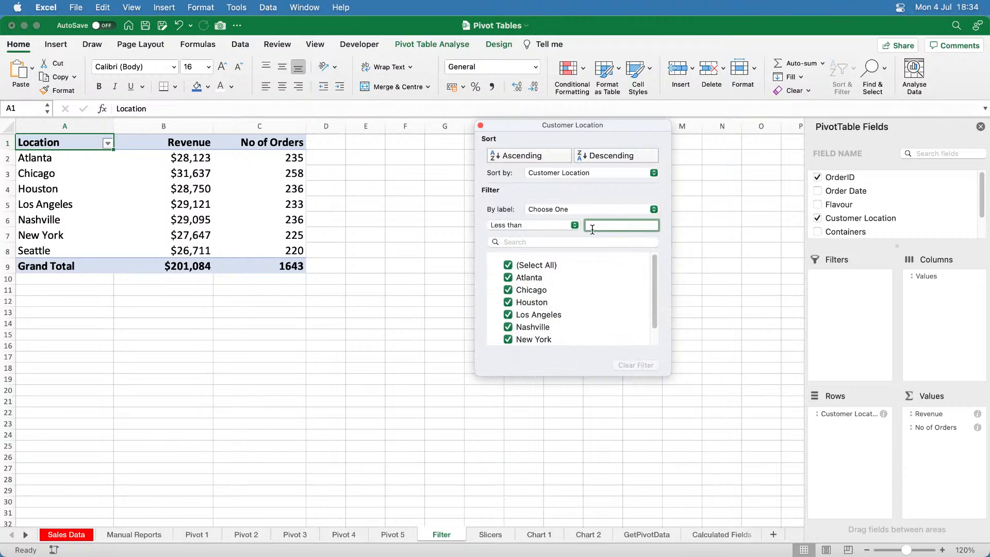
{"action": "left_click", "coordinate": [555, 210]}
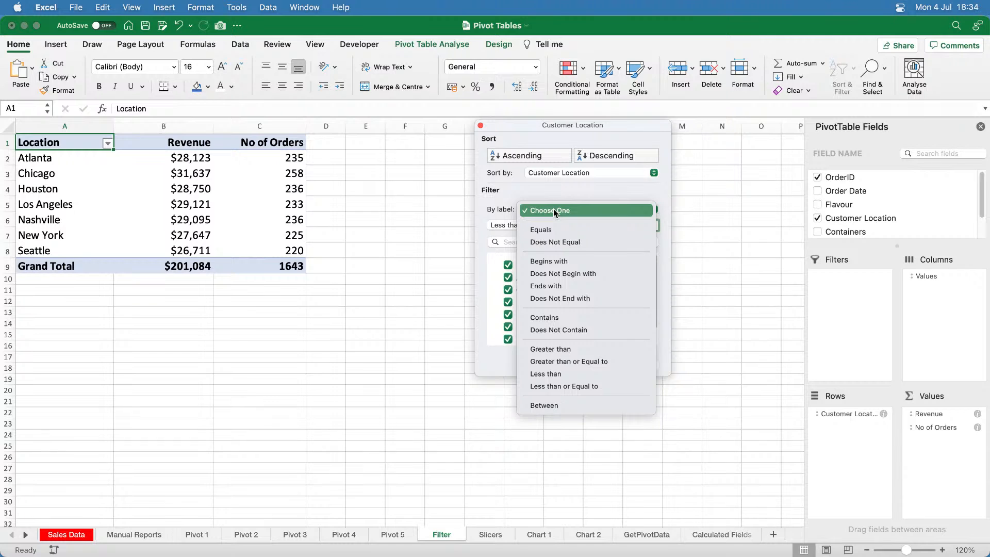
{"action": "left_click", "coordinate": [553, 209]}
{"action": "left_click", "coordinate": [509, 227]}
{"action": "left_click", "coordinate": [509, 227]}
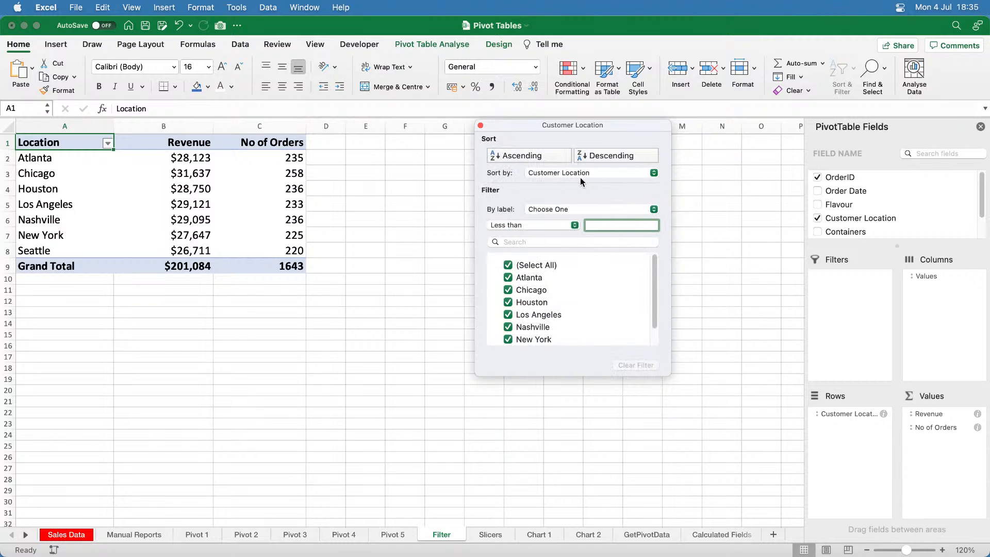
{"action": "left_click", "coordinate": [565, 211]}
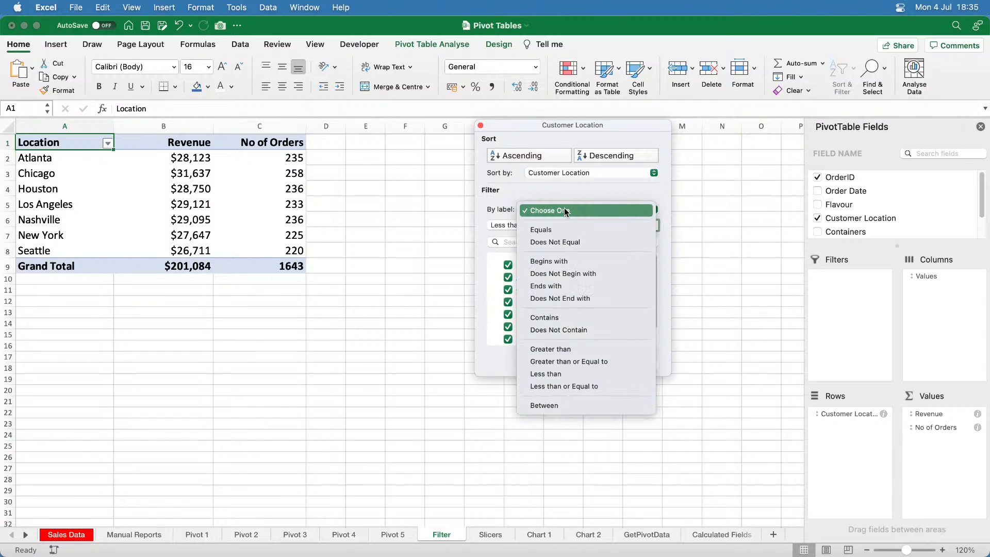
{"action": "left_click", "coordinate": [564, 195]}
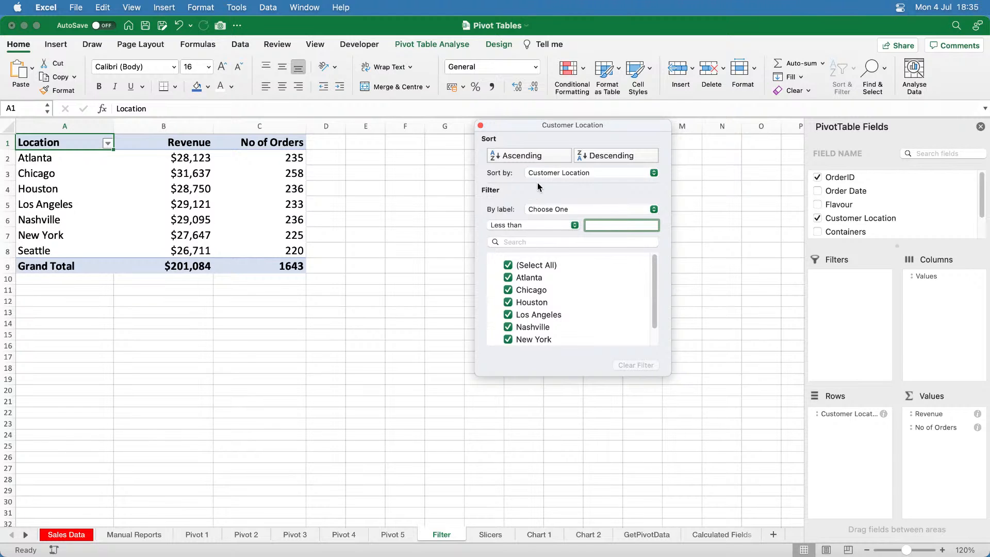
{"action": "left_click", "coordinate": [555, 207]}
{"action": "left_click", "coordinate": [556, 210]}
{"action": "left_click", "coordinate": [481, 126]}
{"action": "left_click", "coordinate": [289, 174]}
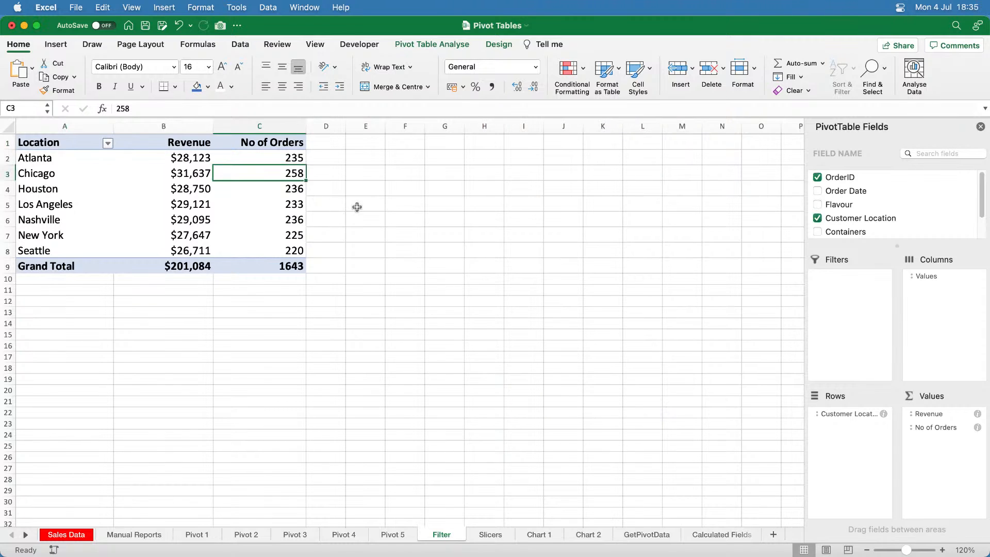
- Try to filter the pivot table's locations by value to those less than 230
{"action": "left_click", "coordinate": [108, 143]}
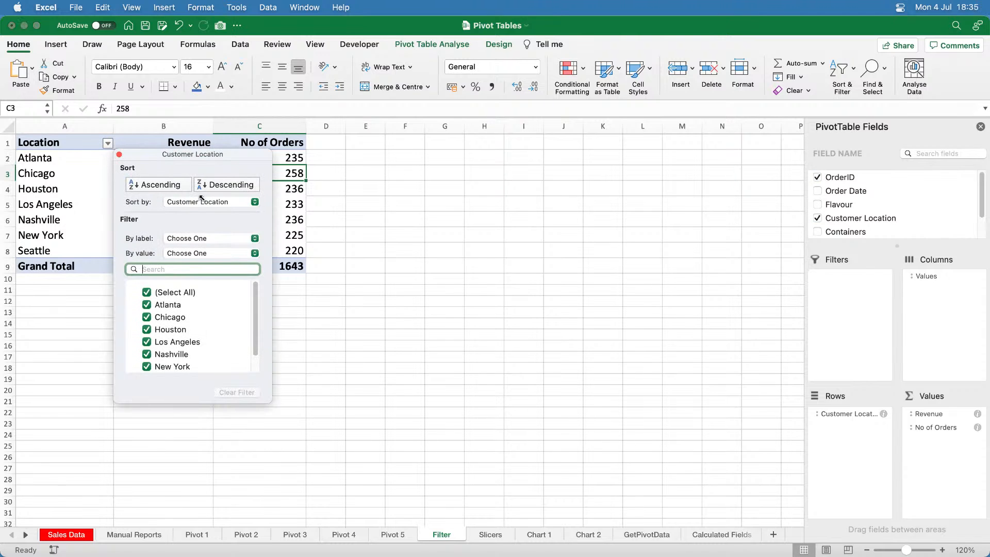
{"action": "left_click", "coordinate": [212, 254]}
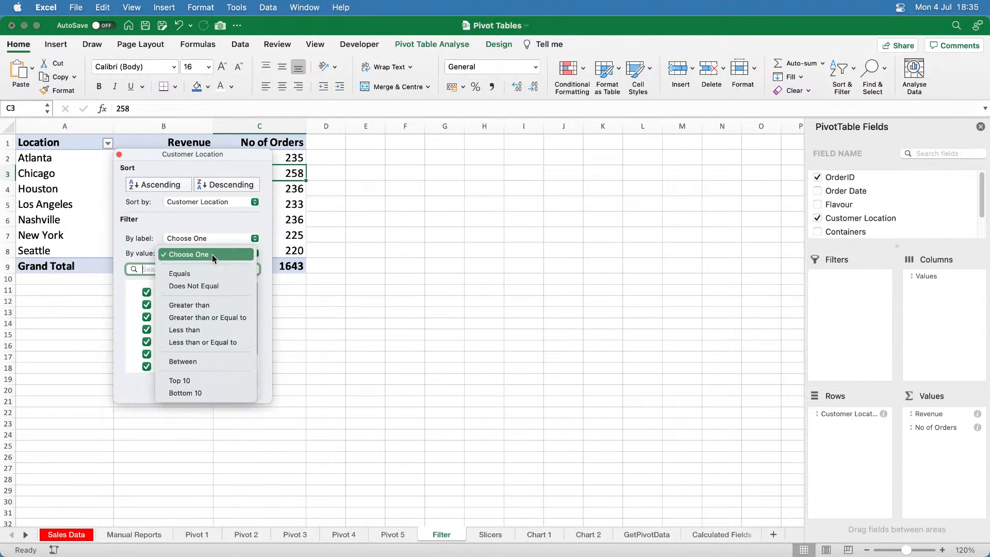
{"action": "left_click", "coordinate": [208, 330]}
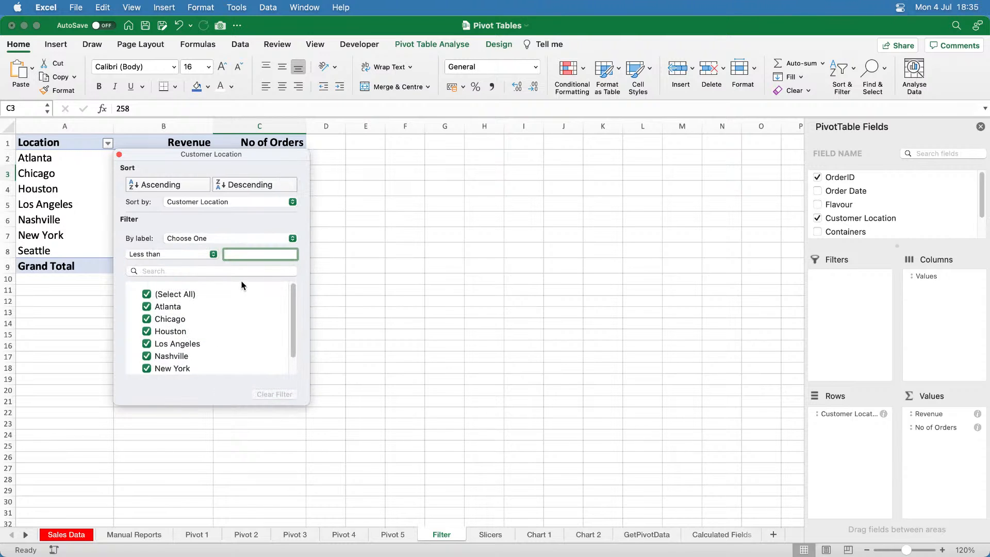
{"action": "type", "text": "230"}
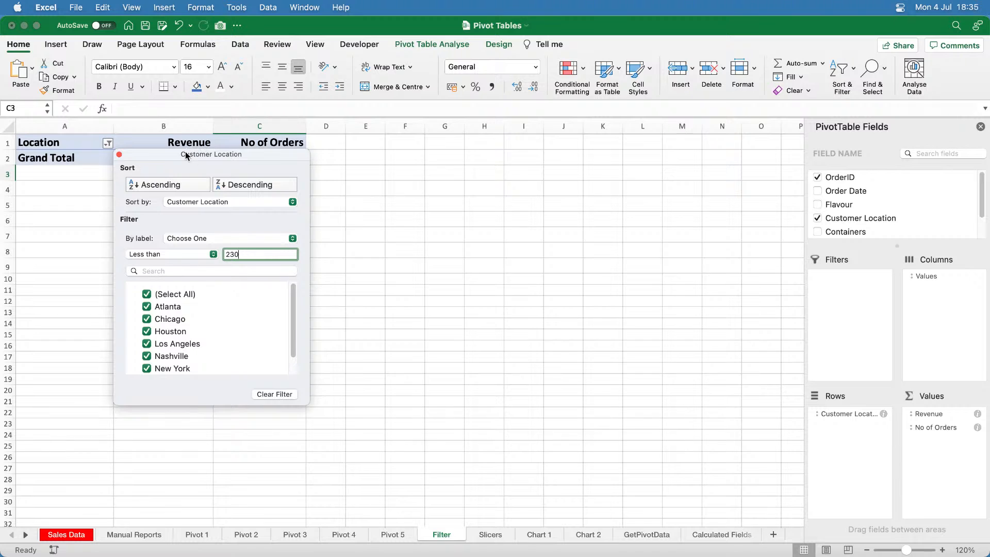
{"action": "left_click_drag", "start_coordinate": [185, 153], "coordinate": [405, 173]}
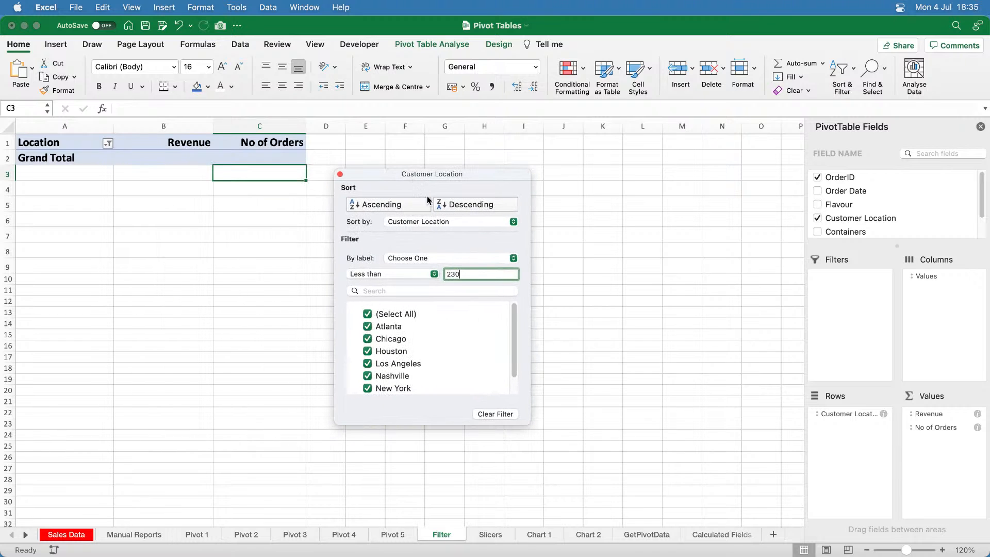
- Set the Customer Location field to sort by No of Orders
{"action": "left_click", "coordinate": [448, 224]}
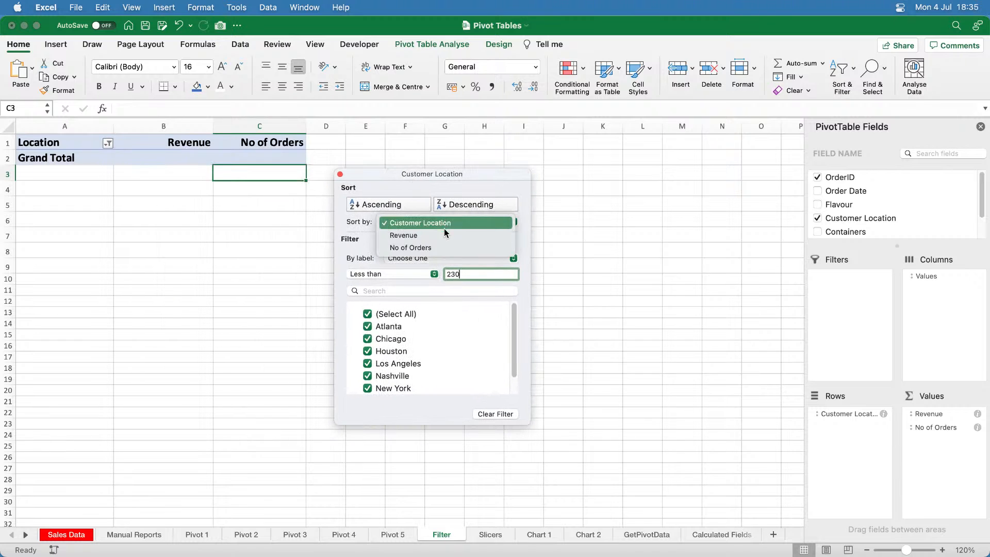
{"action": "left_click", "coordinate": [443, 247]}
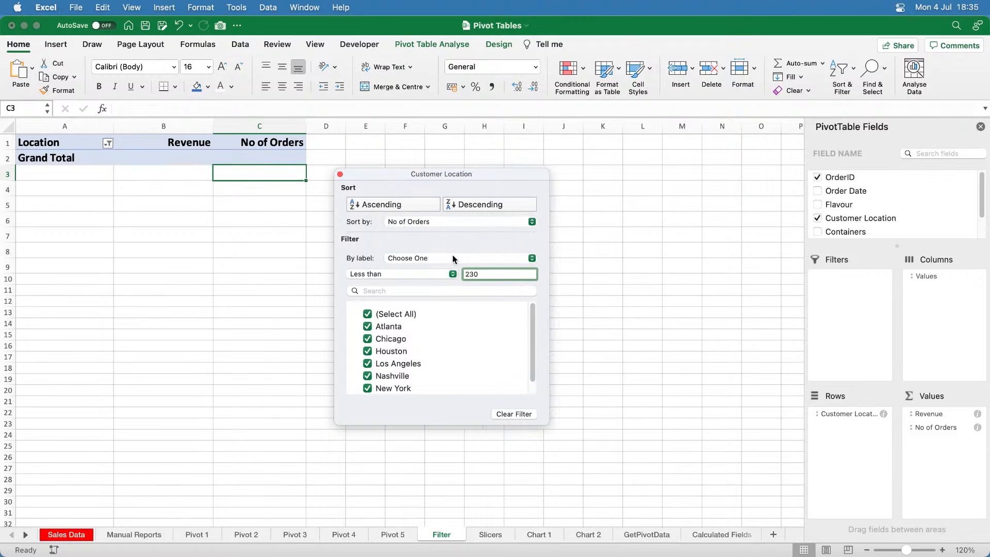
- Remove the less-than value filter from Customer Location and close the filter settings
{"action": "left_click", "coordinate": [432, 257]}
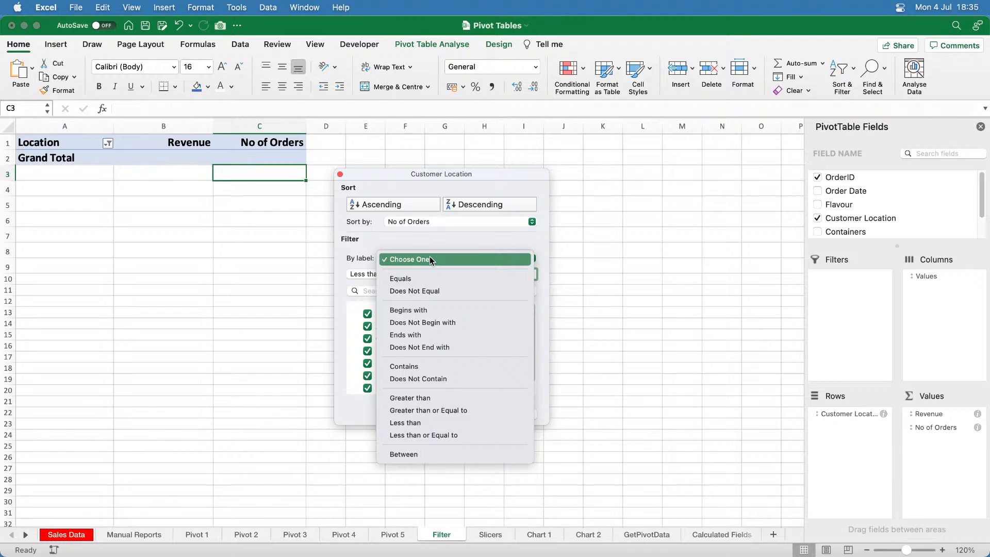
{"action": "left_click", "coordinate": [425, 242]}
{"action": "left_click", "coordinate": [407, 274]}
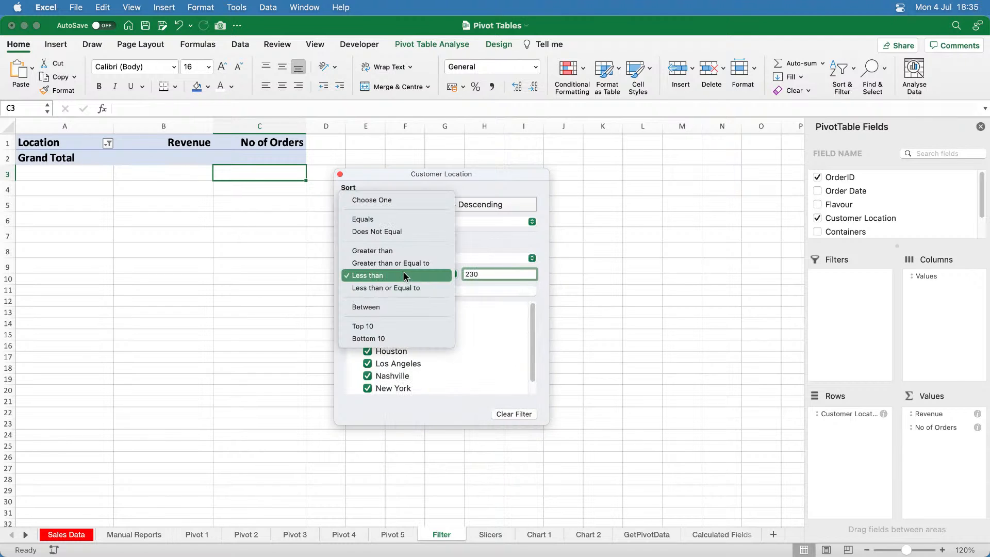
{"action": "left_click", "coordinate": [403, 203]}
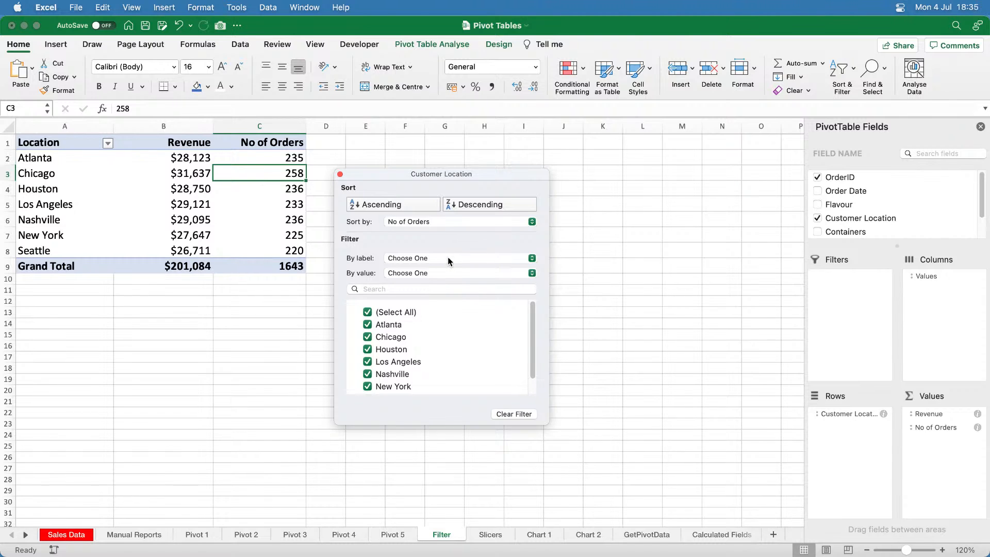
{"action": "left_click", "coordinate": [448, 257]}
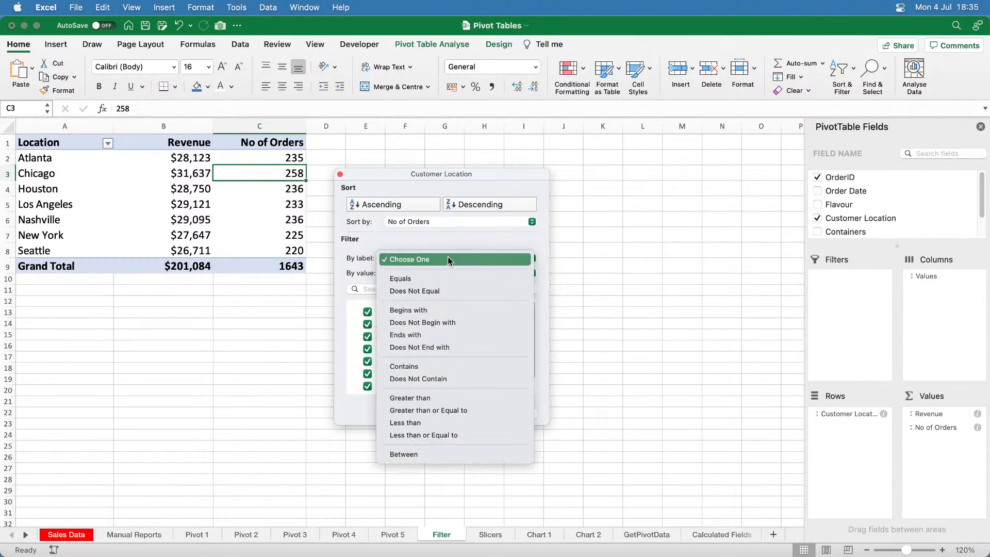
{"action": "left_click", "coordinate": [448, 260]}
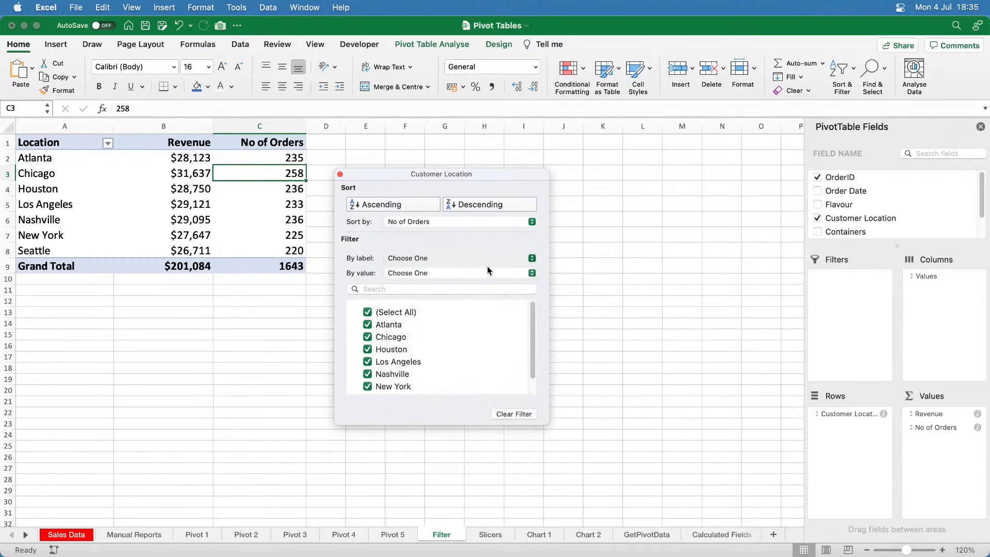
{"action": "left_click", "coordinate": [529, 275]}
{"action": "left_click", "coordinate": [528, 274]}
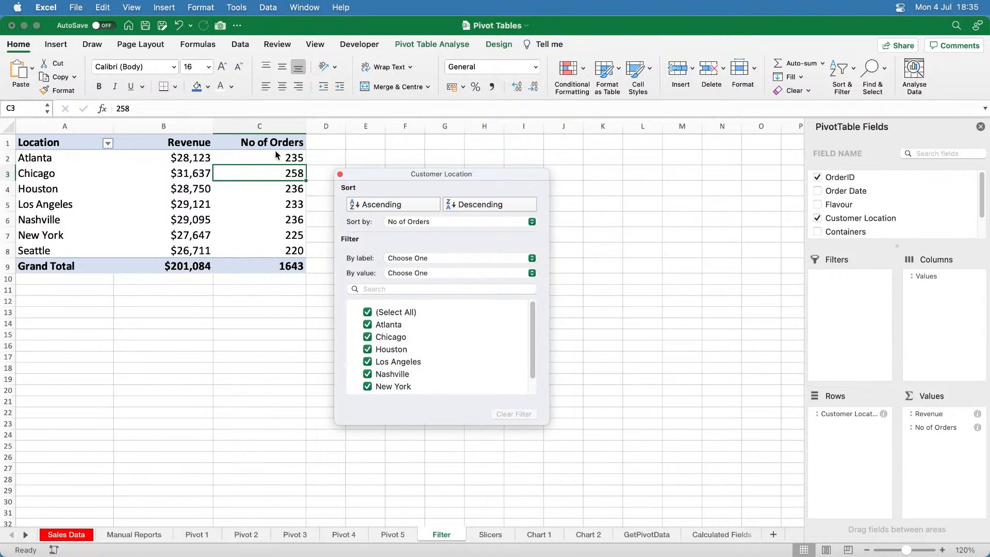
{"action": "left_click", "coordinate": [340, 174]}
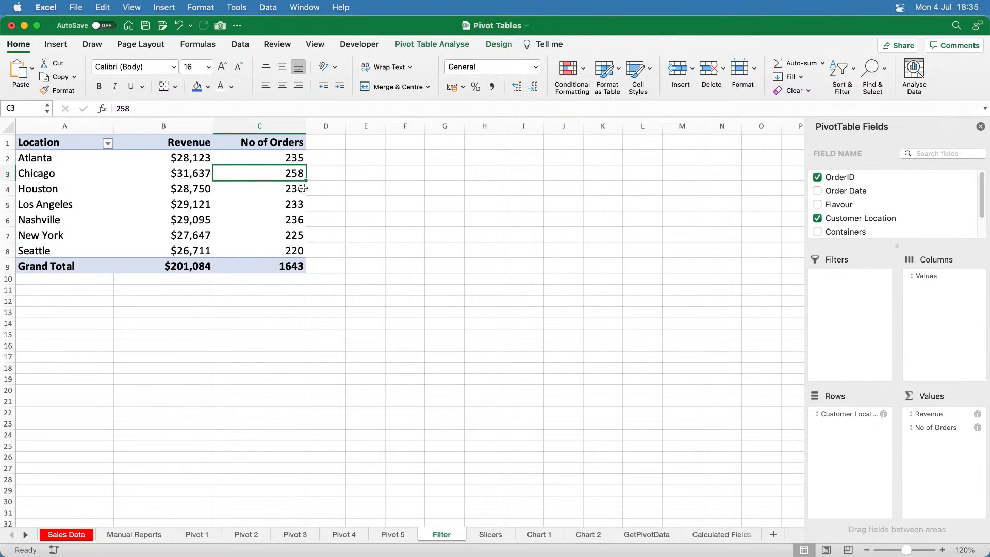
- Filter the pivot table's locations to only Houston, New York and Seattle
{"action": "left_click", "coordinate": [59, 155]}
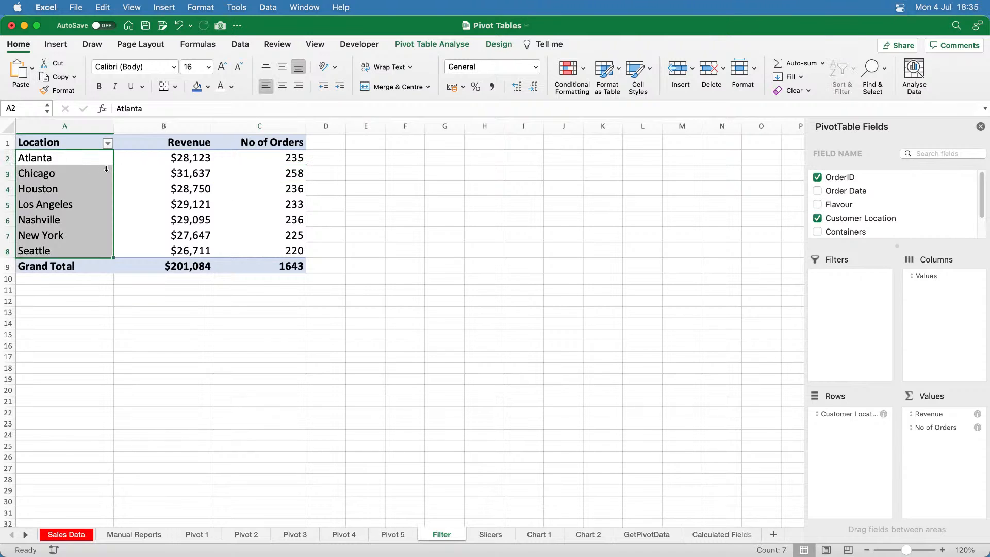
{"action": "left_click", "coordinate": [108, 144]}
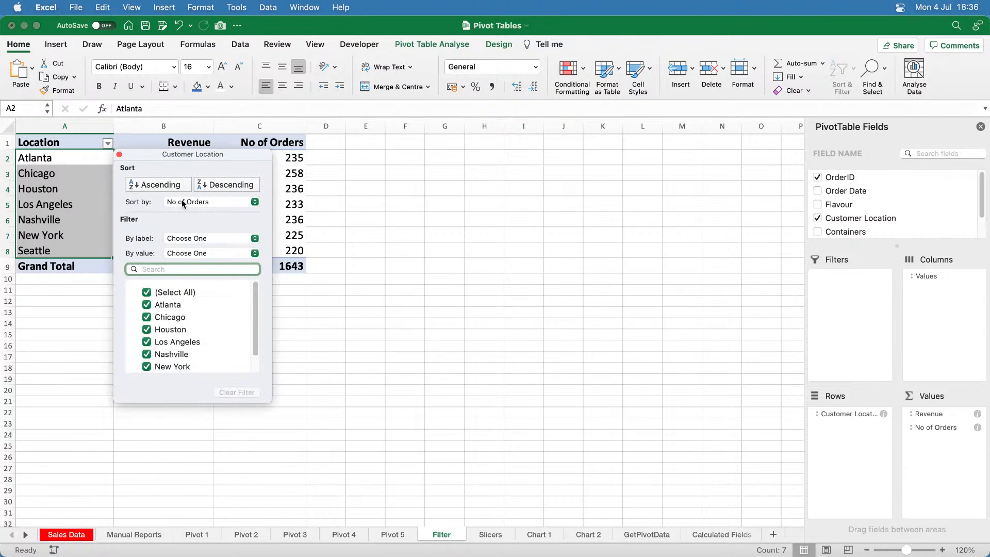
{"action": "left_click", "coordinate": [183, 238]}
{"action": "left_click", "coordinate": [183, 240]}
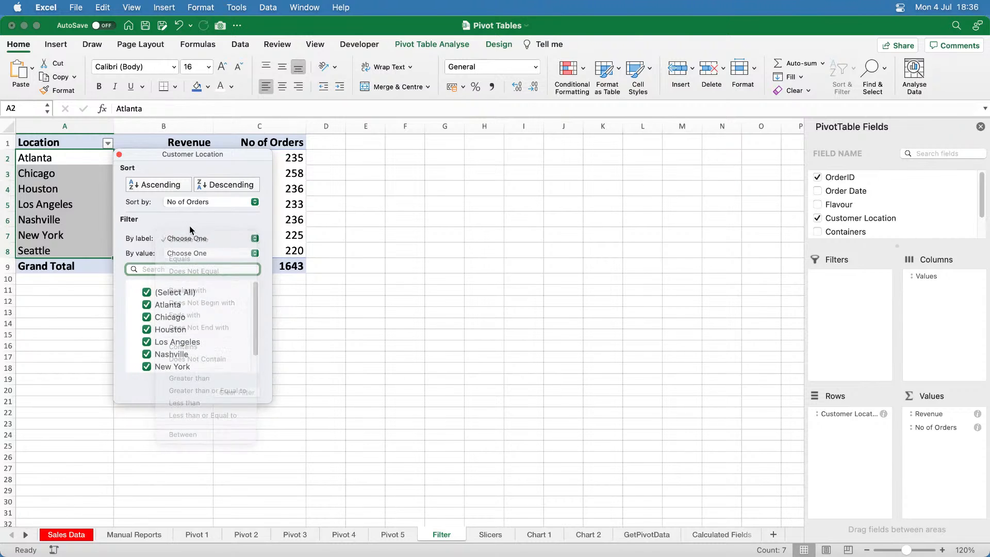
{"action": "left_click", "coordinate": [176, 290]}
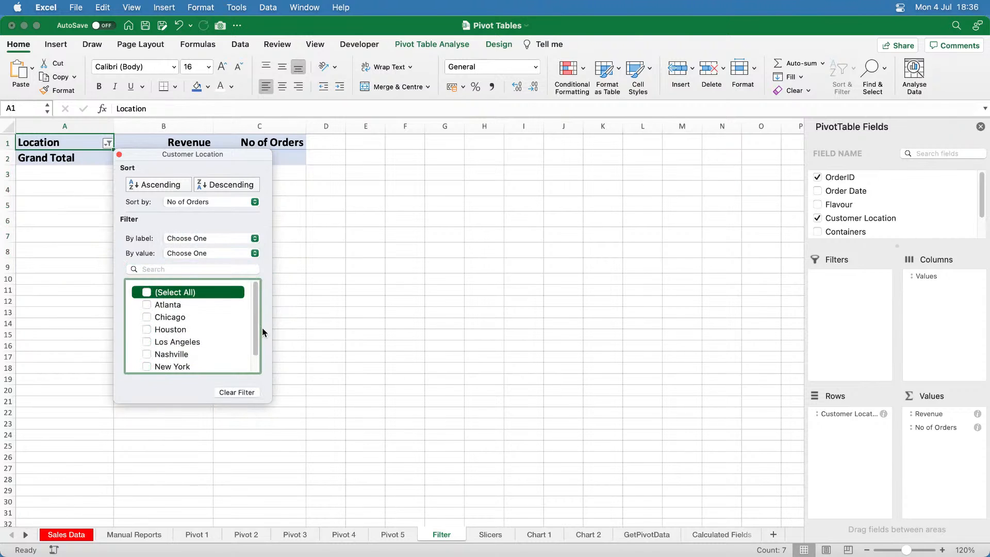
{"action": "left_click_drag", "start_coordinate": [257, 316], "coordinate": [255, 351]}
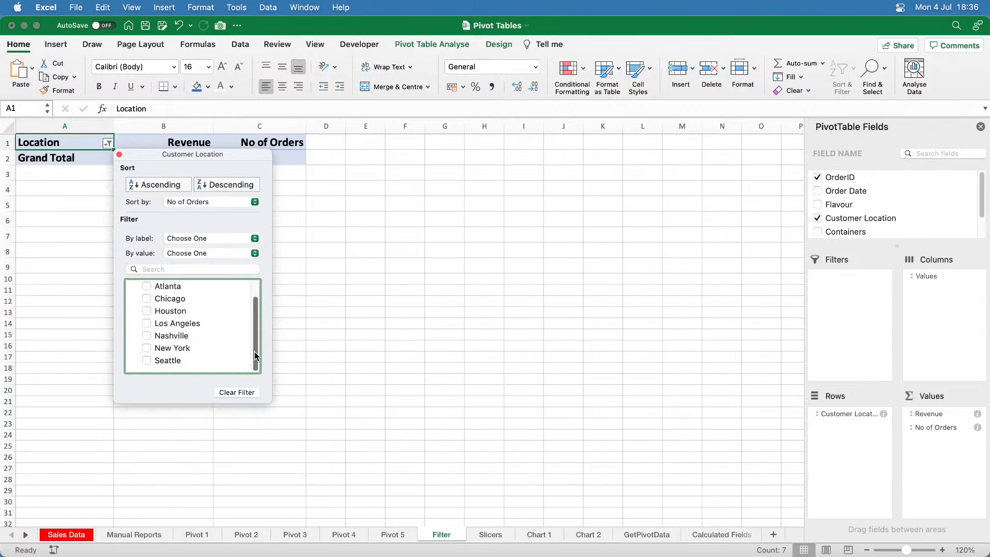
{"action": "left_click", "coordinate": [147, 348]}
{"action": "left_click", "coordinate": [147, 360]}
{"action": "left_click", "coordinate": [146, 310]}
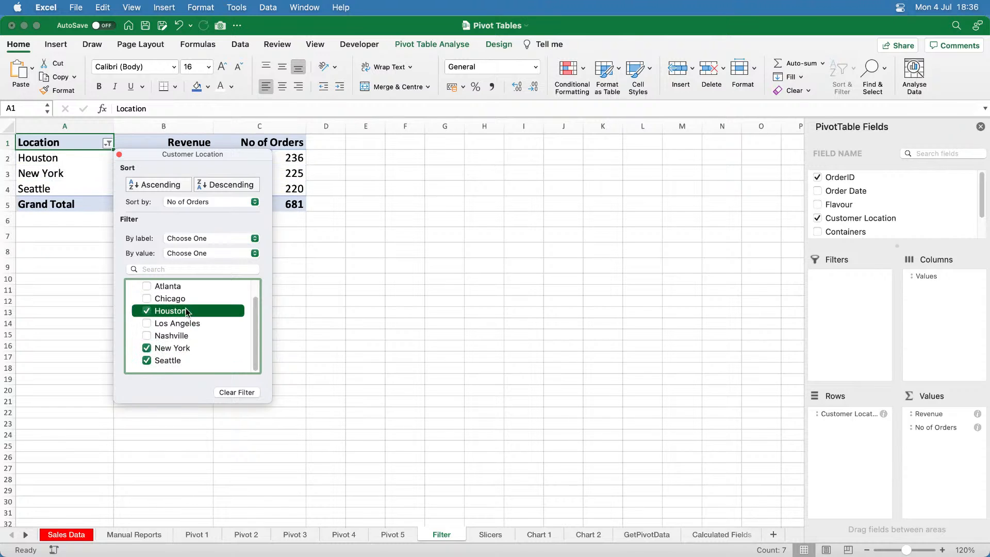
{"action": "left_click", "coordinate": [119, 154]}
{"action": "left_click", "coordinate": [252, 334]}
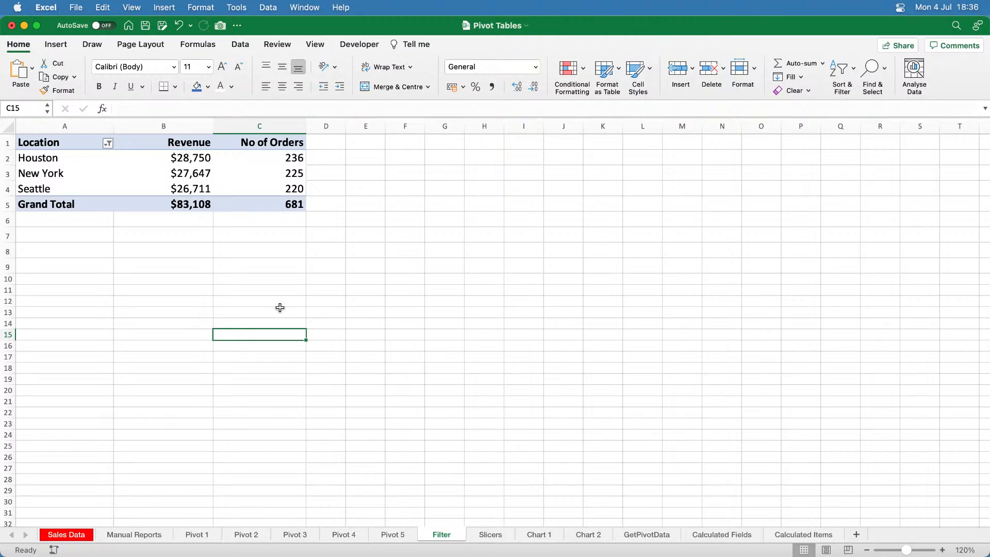
- Drill down into New York's revenue to list its underlying order records on a new sheet, and look through them
{"action": "double_click", "coordinate": [196, 176]}
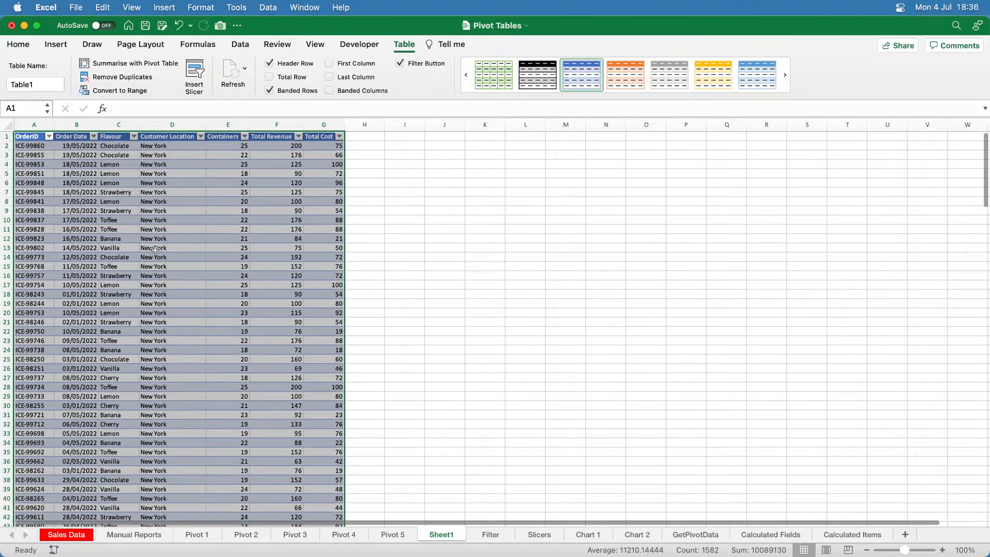
{"action": "scroll", "coordinate": [128, 202], "scroll_direction": "down", "scroll_amount": 3}
{"action": "scroll", "coordinate": [128, 202], "scroll_direction": "up", "scroll_amount": 3}
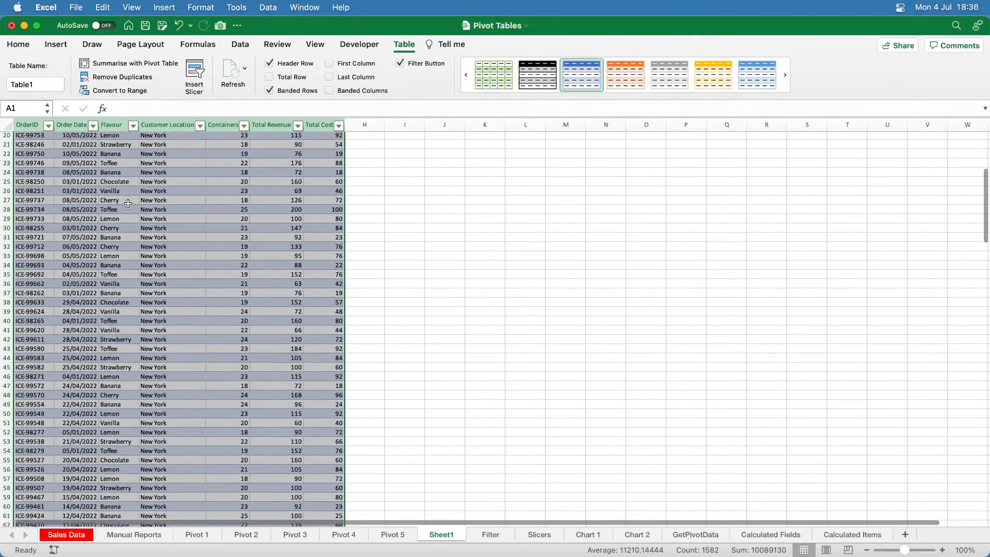
- Drill down into New York's No of Orders on the Filter sheet and look through the order records on the new sheet
{"action": "left_click", "coordinate": [495, 530]}
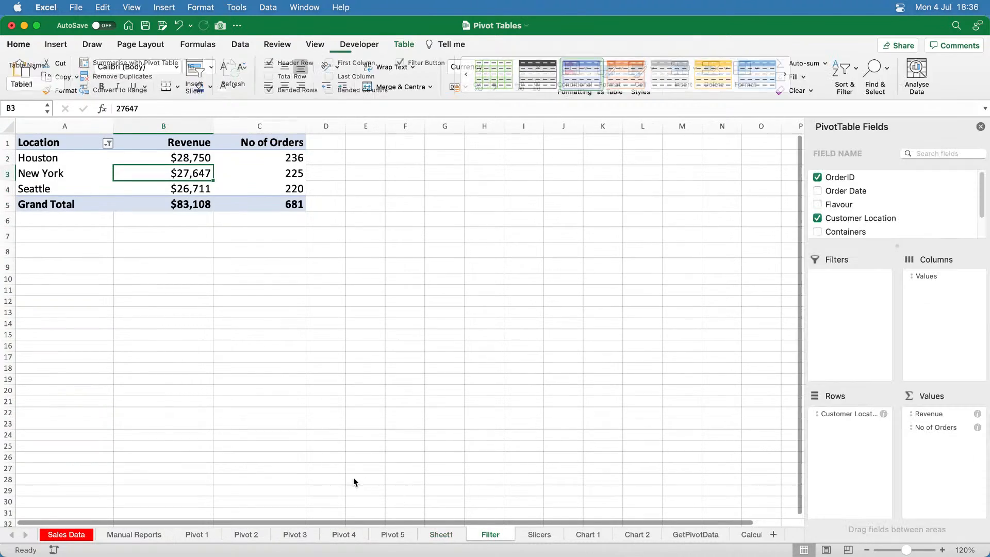
{"action": "left_click", "coordinate": [298, 174]}
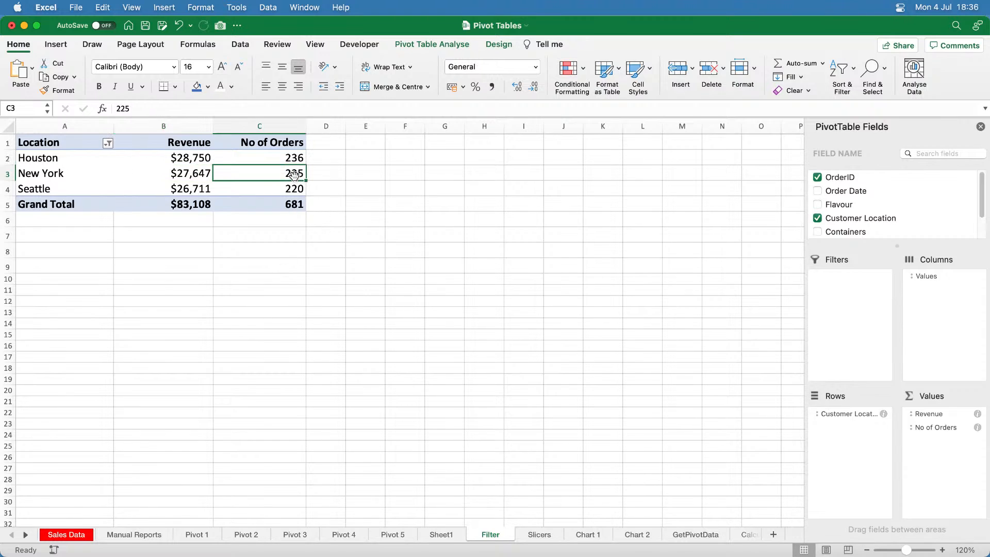
{"action": "double_click", "coordinate": [264, 172]}
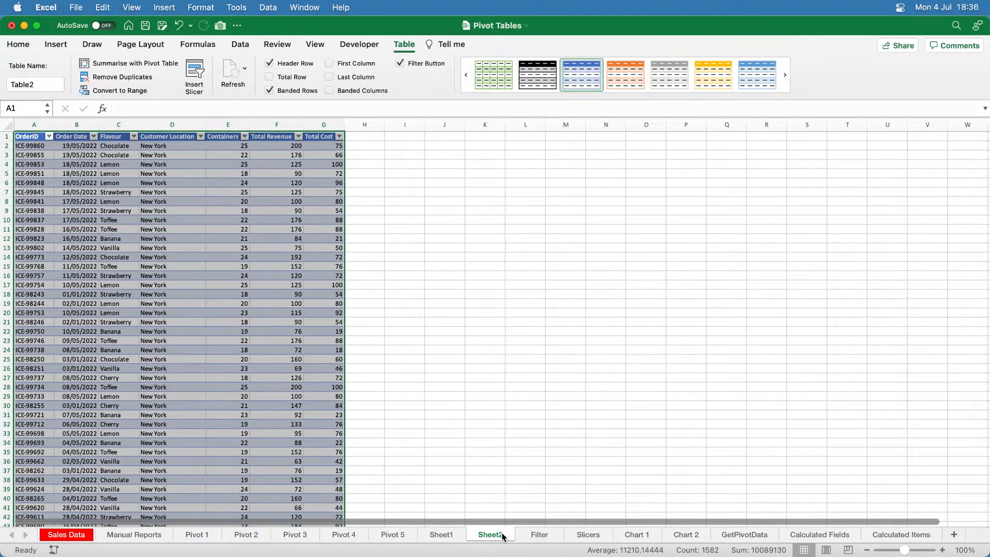
{"action": "left_click", "coordinate": [541, 536]}
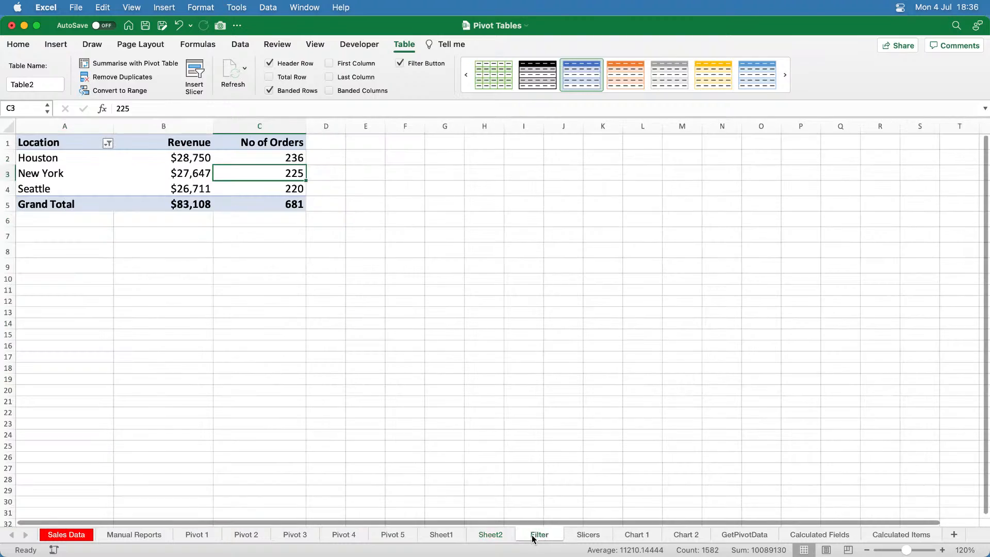
{"action": "left_click", "coordinate": [495, 534]}
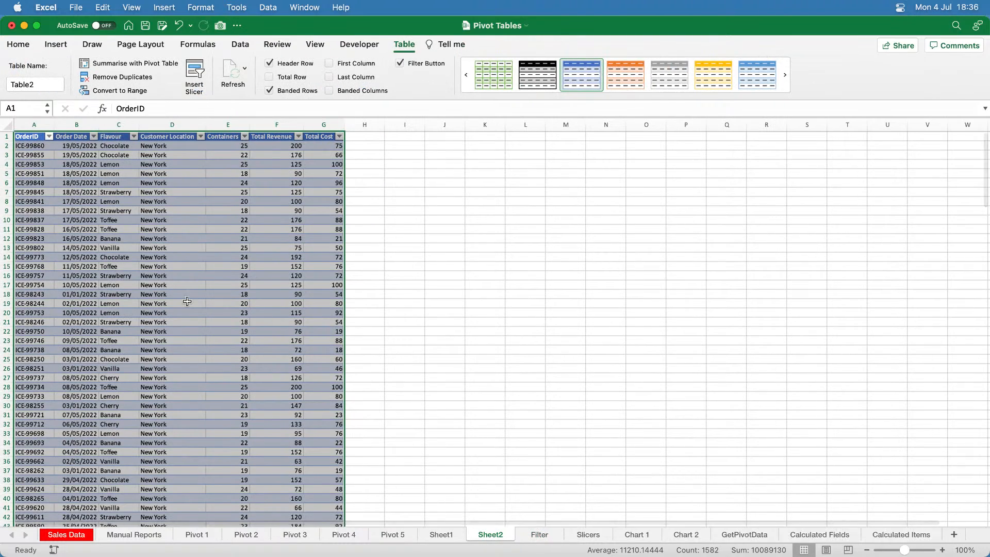
{"action": "scroll", "coordinate": [190, 296], "scroll_direction": "down", "scroll_amount": 14}
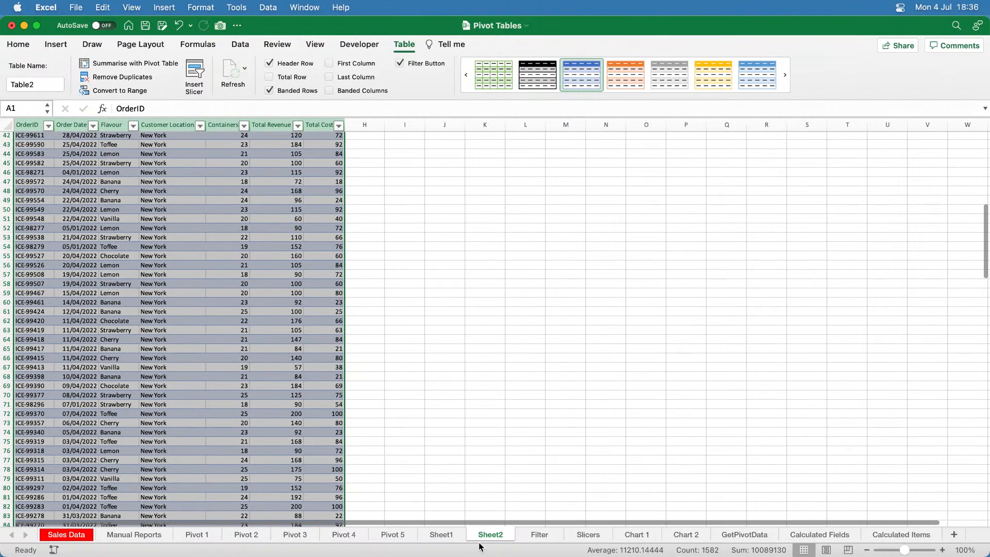
- Drill down into Nashville's Lemon revenue in the Pivot 4 sheet's flavour-by-location table to list its underlying order records
{"action": "left_click", "coordinate": [524, 535]}
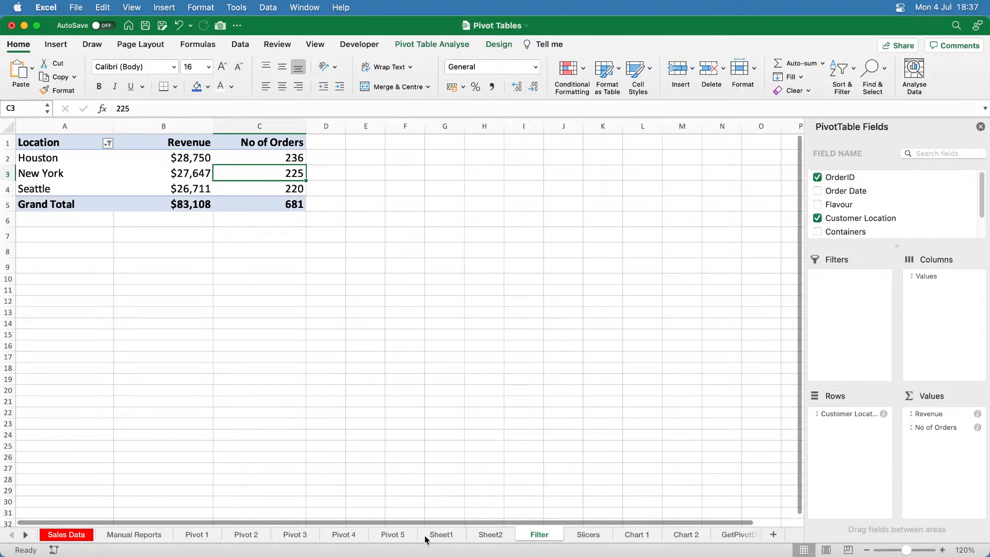
{"action": "left_click", "coordinate": [356, 535]}
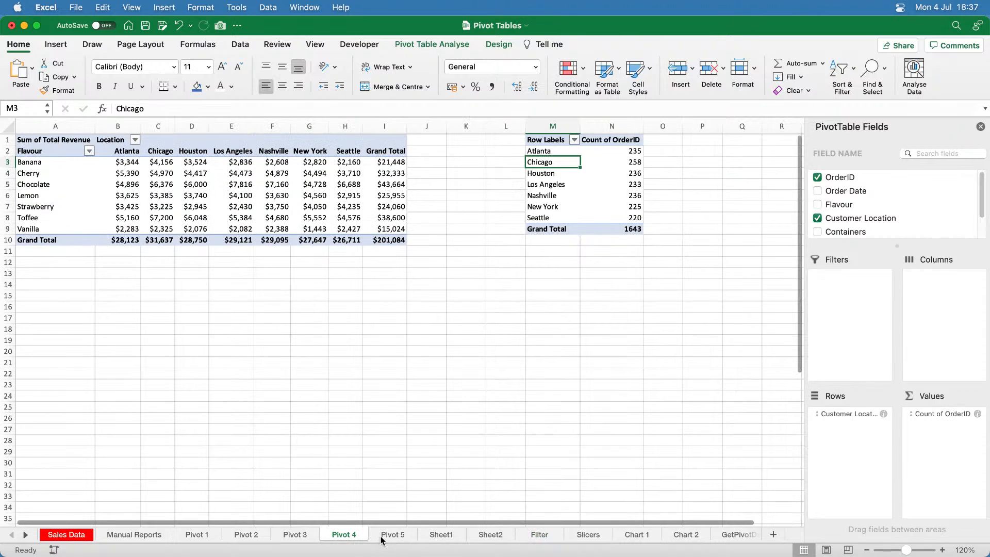
{"action": "left_click", "coordinate": [275, 198]}
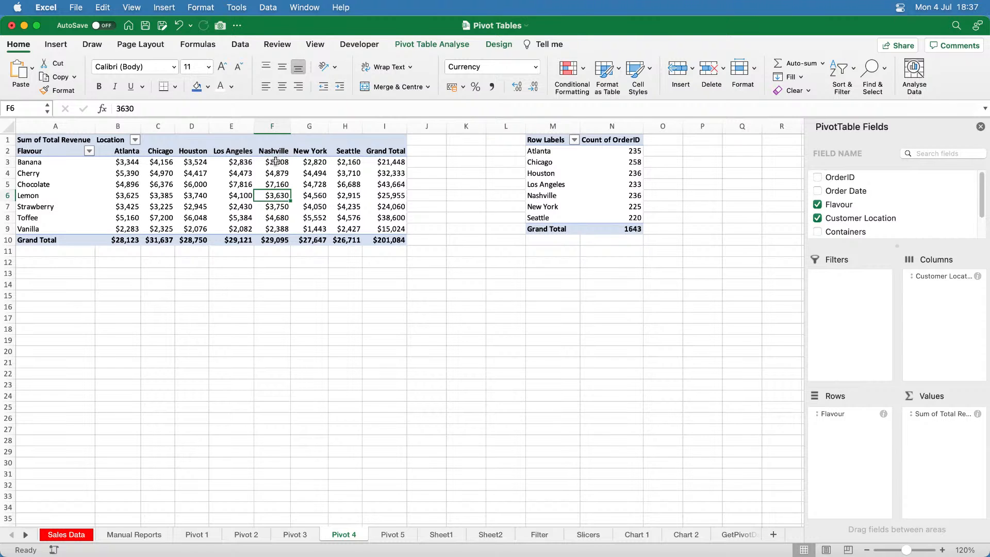
{"action": "double_click", "coordinate": [279, 195]}
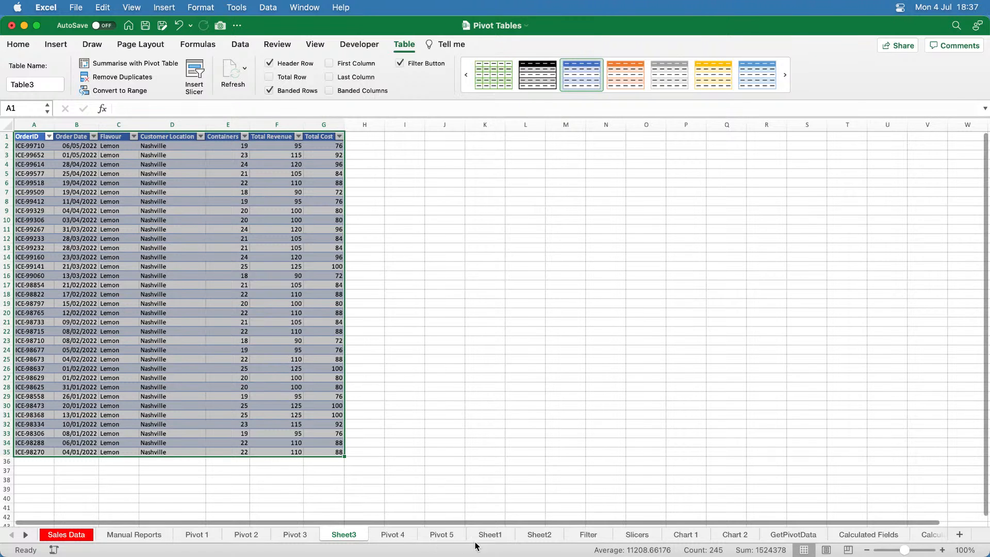
- Go to the Slicers sheet and view the Flavour filter options of the Revenue pivot table
{"action": "left_click", "coordinate": [590, 536]}
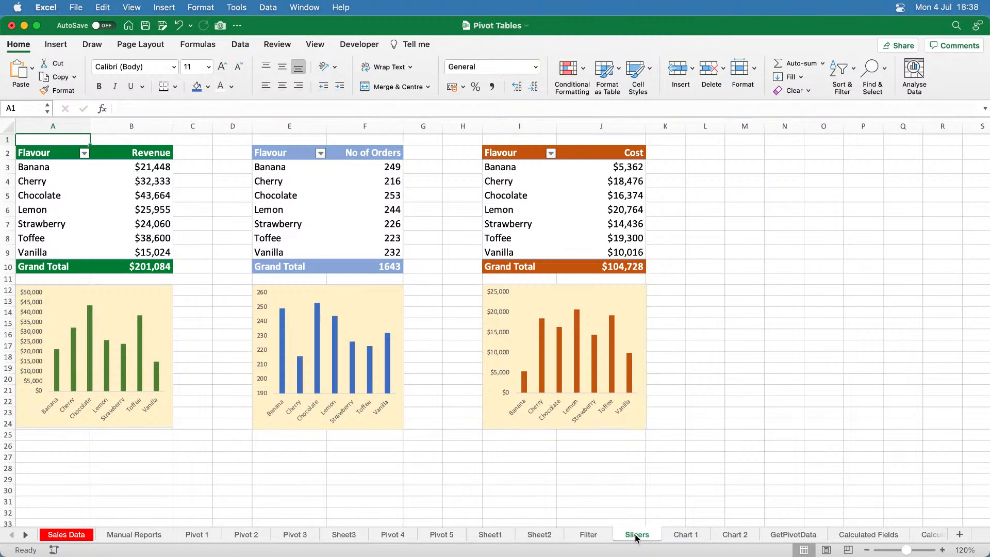
{"action": "left_click", "coordinate": [85, 153]}
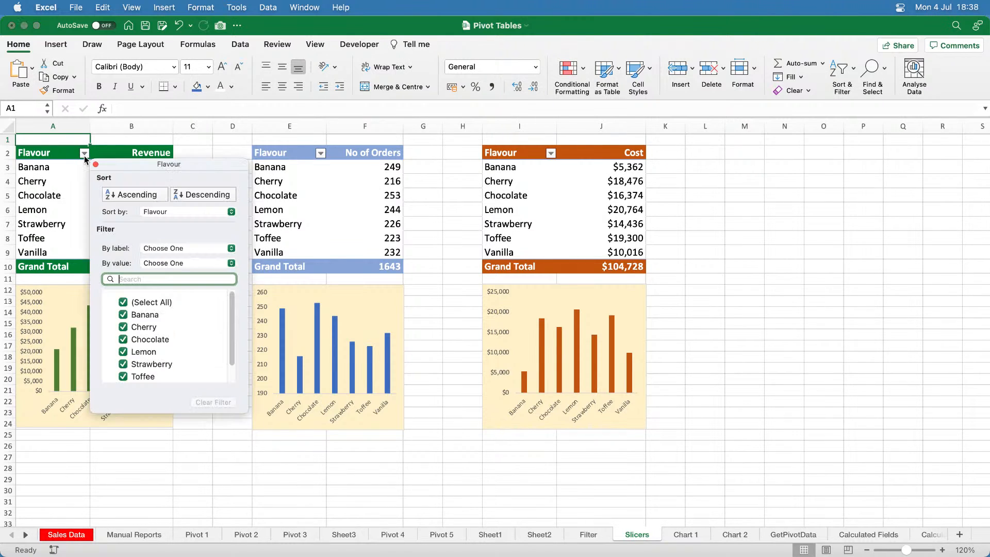
{"action": "left_click", "coordinate": [85, 154]}
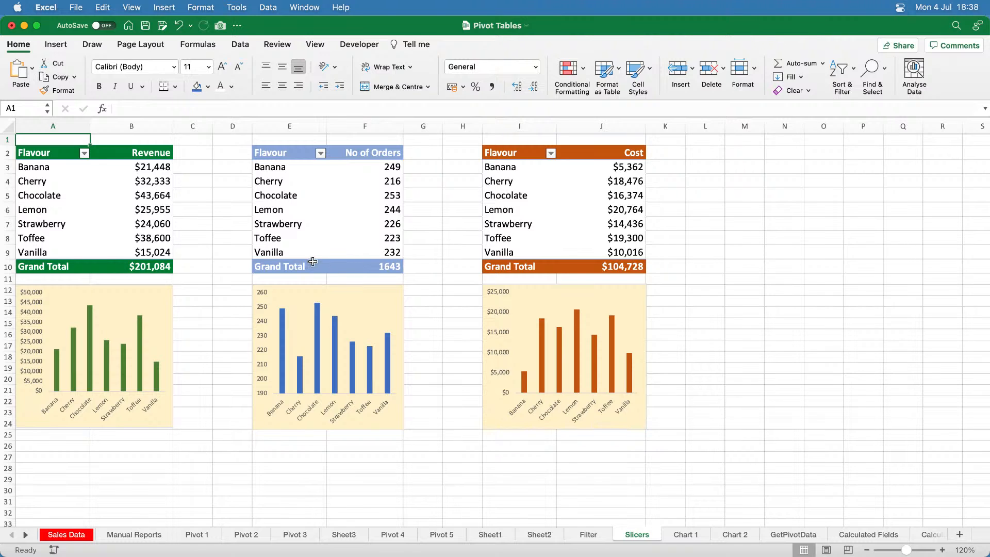
- Add Customer Location as a report filter to the Revenue pivot table
{"action": "left_click", "coordinate": [54, 168]}
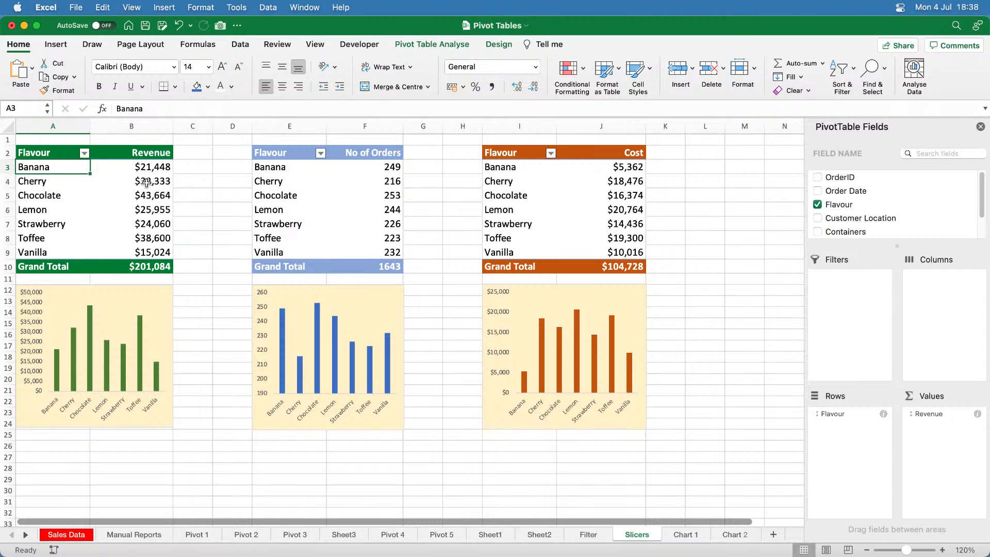
{"action": "left_click_drag", "start_coordinate": [52, 151], "coordinate": [145, 264]}
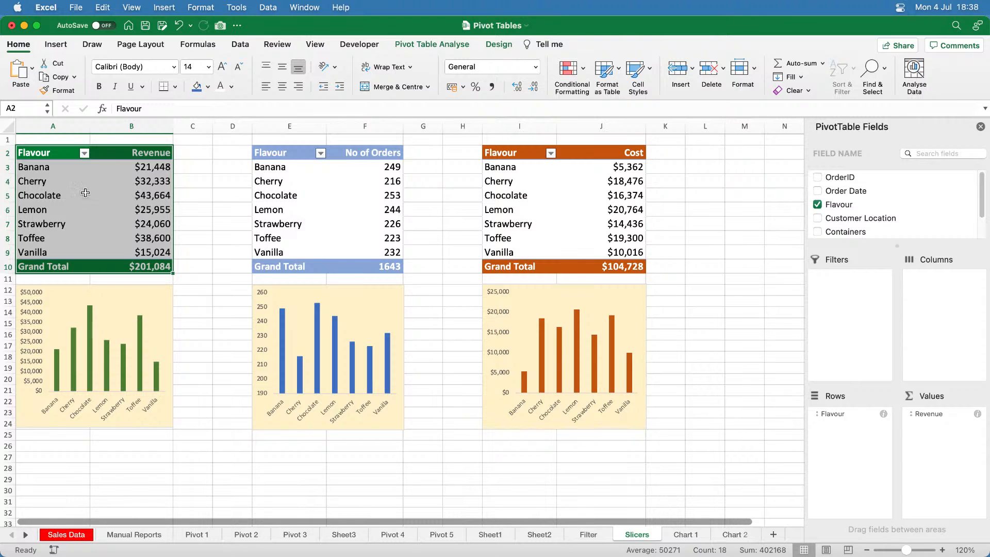
{"action": "left_click", "coordinate": [58, 157]}
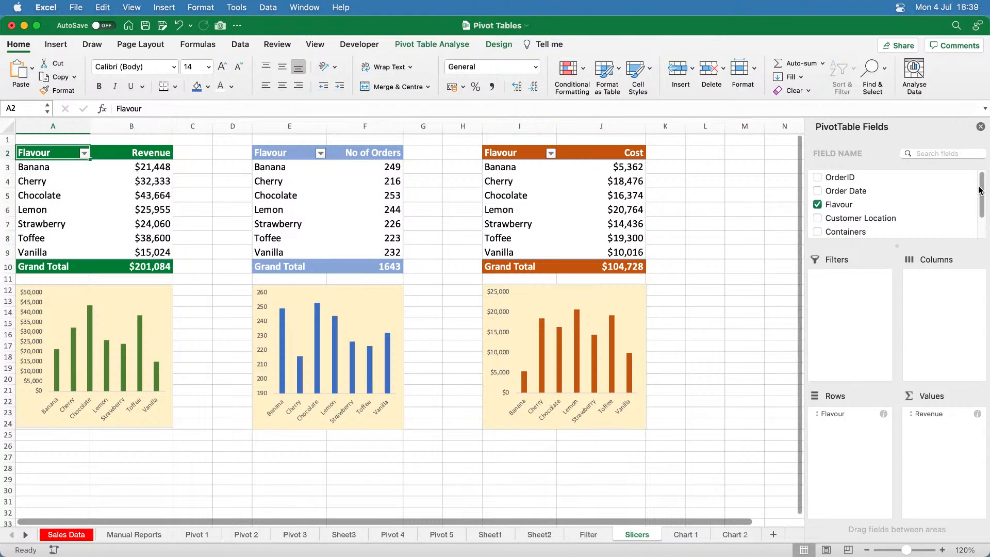
{"action": "left_click_drag", "start_coordinate": [983, 189], "coordinate": [983, 215]}
{"action": "scroll", "coordinate": [983, 215], "scroll_direction": "up", "scroll_amount": 3}
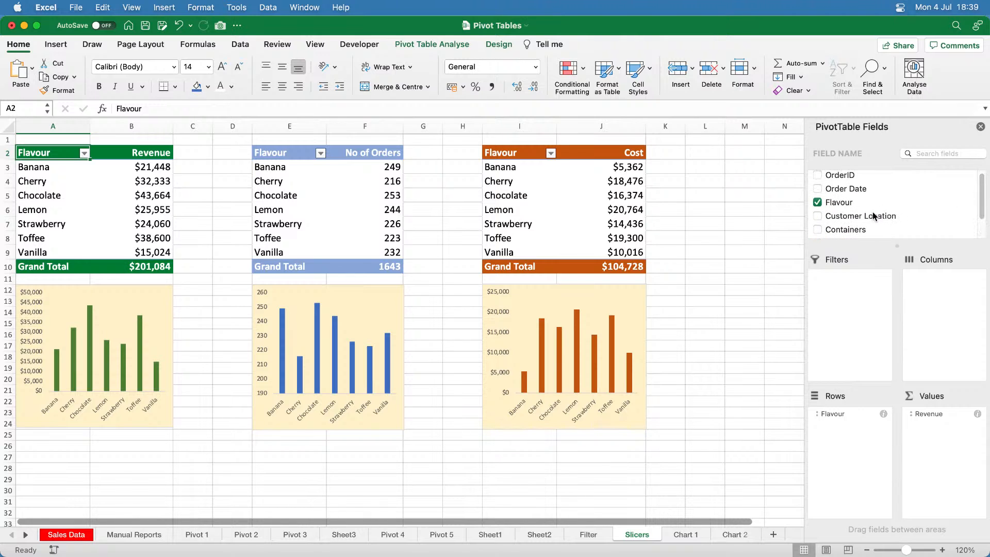
{"action": "left_click", "coordinate": [863, 216]}
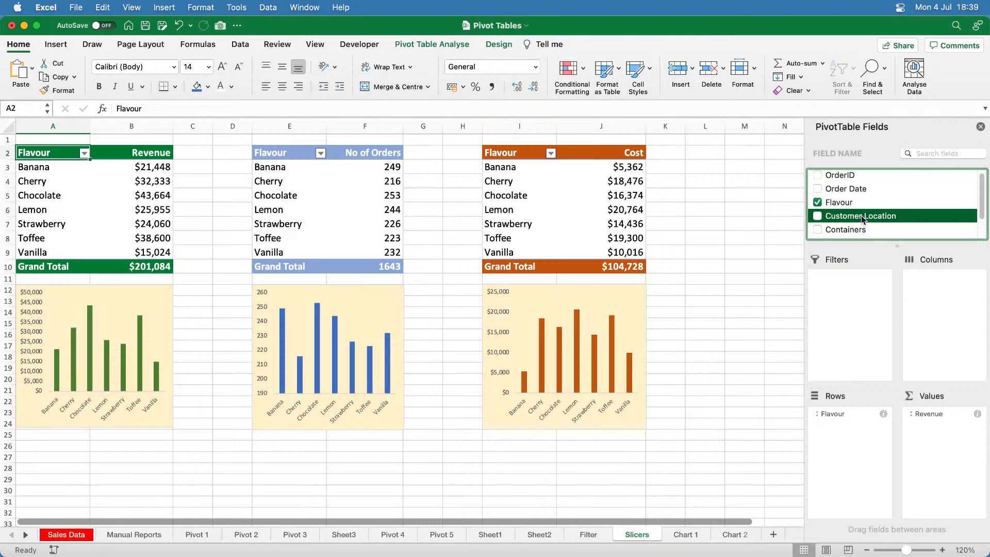
{"action": "left_click_drag", "start_coordinate": [862, 217], "coordinate": [850, 287]}
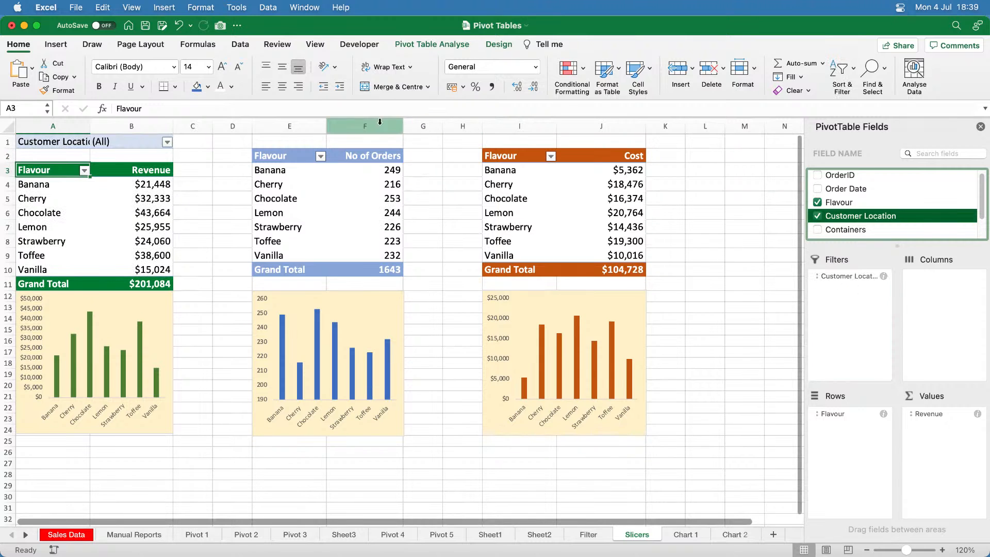
- Filter the Revenue pivot table's Customer Location to only Los Angeles and close the filter settings
{"action": "left_click", "coordinate": [168, 142]}
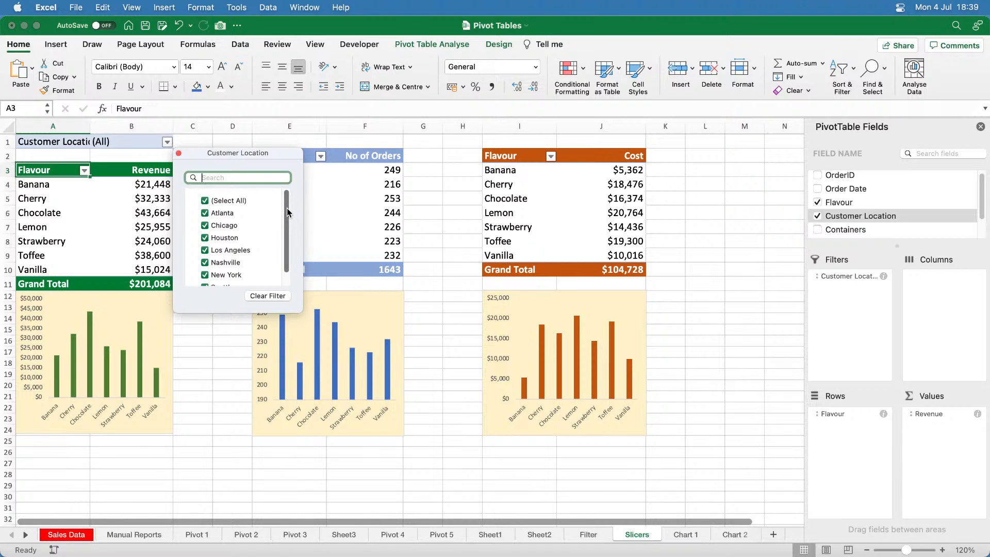
{"action": "left_click_drag", "start_coordinate": [286, 208], "coordinate": [288, 237]}
{"action": "scroll", "coordinate": [288, 237], "scroll_direction": "up", "scroll_amount": 2}
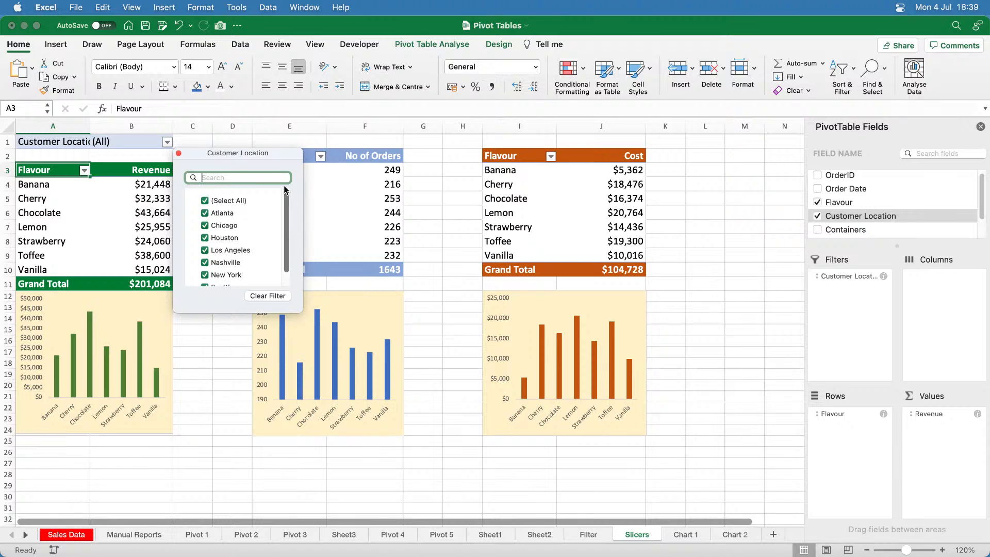
{"action": "left_click", "coordinate": [205, 201]}
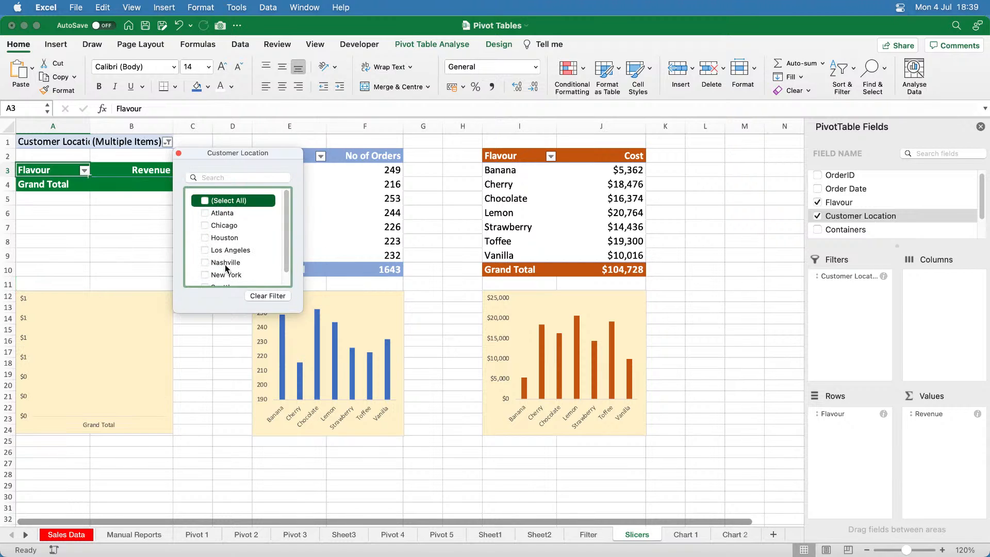
{"action": "left_click", "coordinate": [206, 250]}
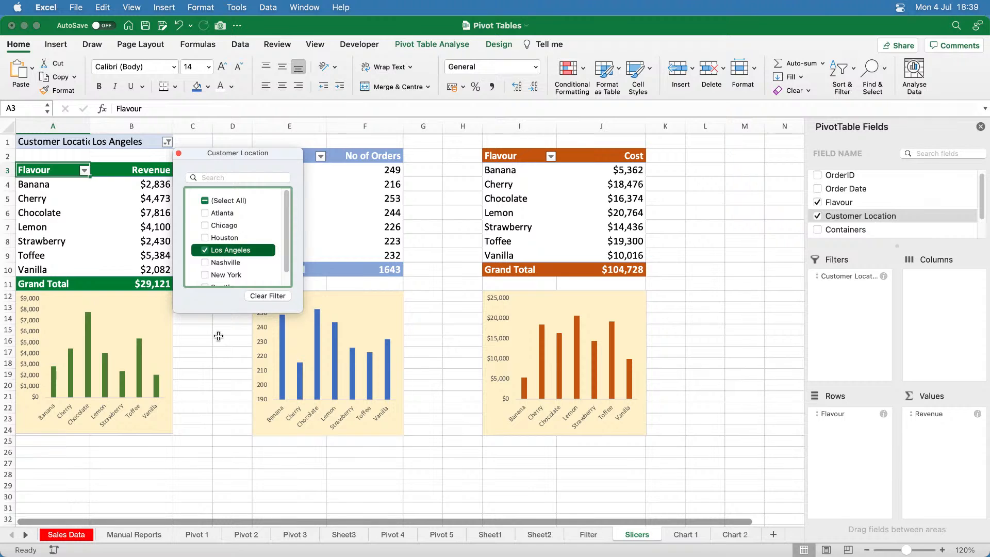
{"action": "left_click", "coordinate": [179, 153]}
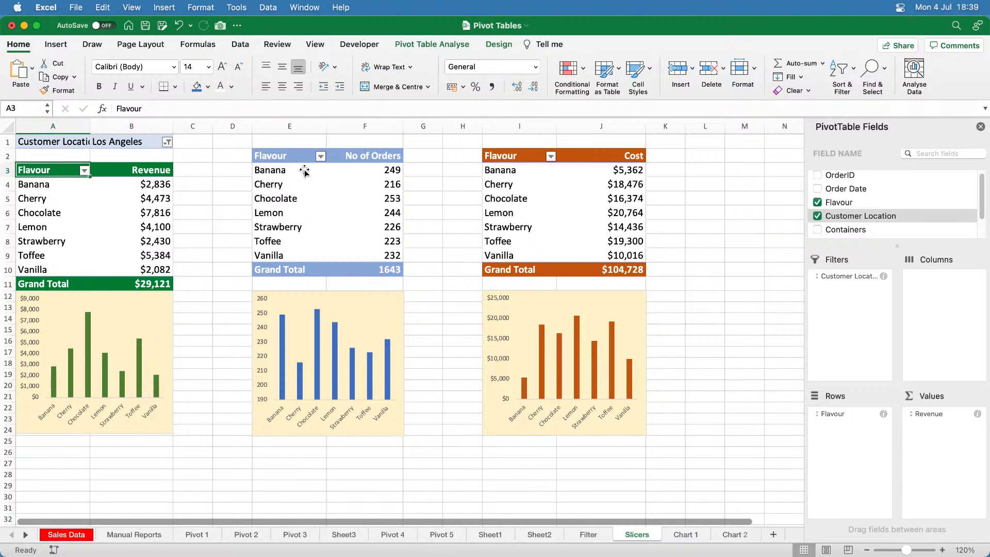
- Add Customer Location as a report filter to the No of Orders pivot table
{"action": "left_click_drag", "start_coordinate": [293, 155], "coordinate": [368, 267]}
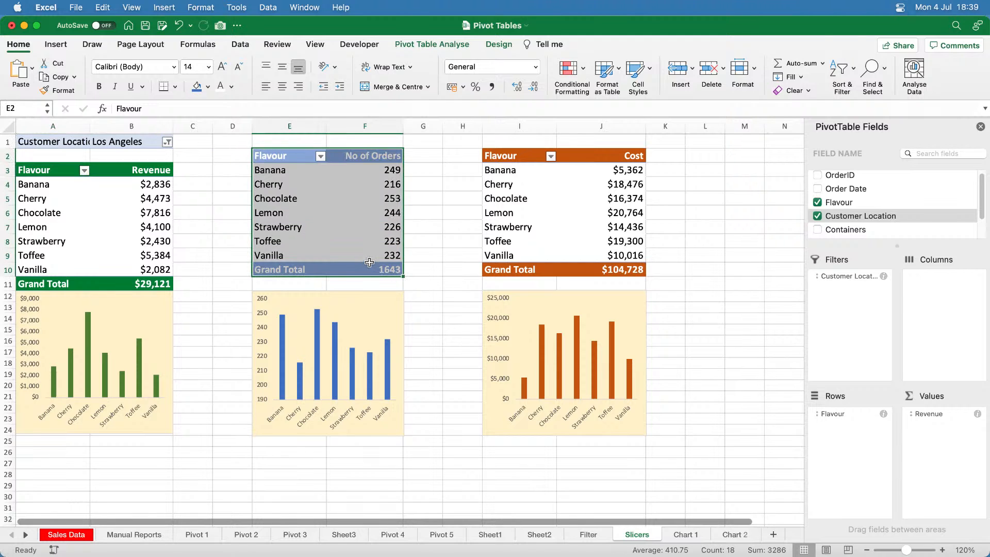
{"action": "left_click_drag", "start_coordinate": [505, 157], "coordinate": [632, 269]}
{"action": "left_click", "coordinate": [294, 158]}
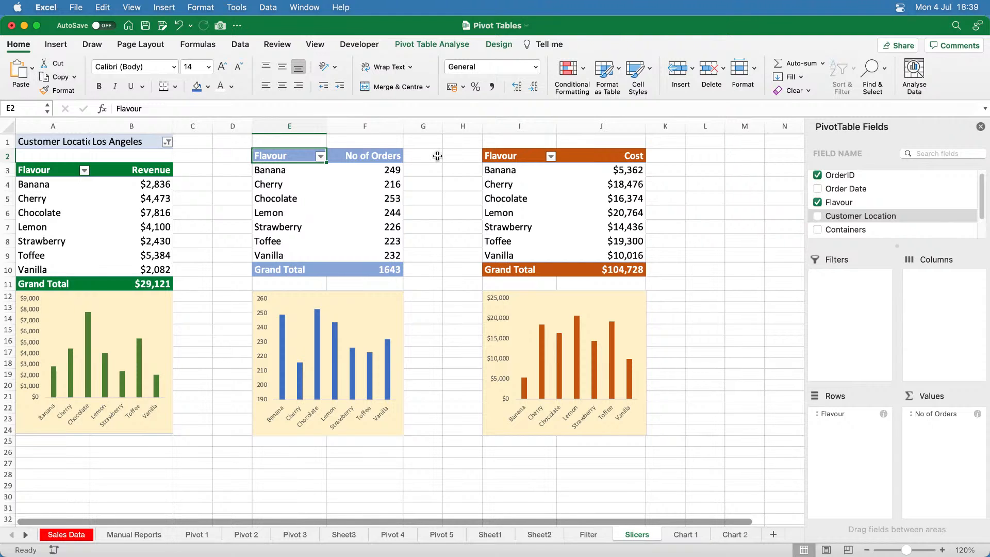
{"action": "left_click", "coordinate": [849, 216]}
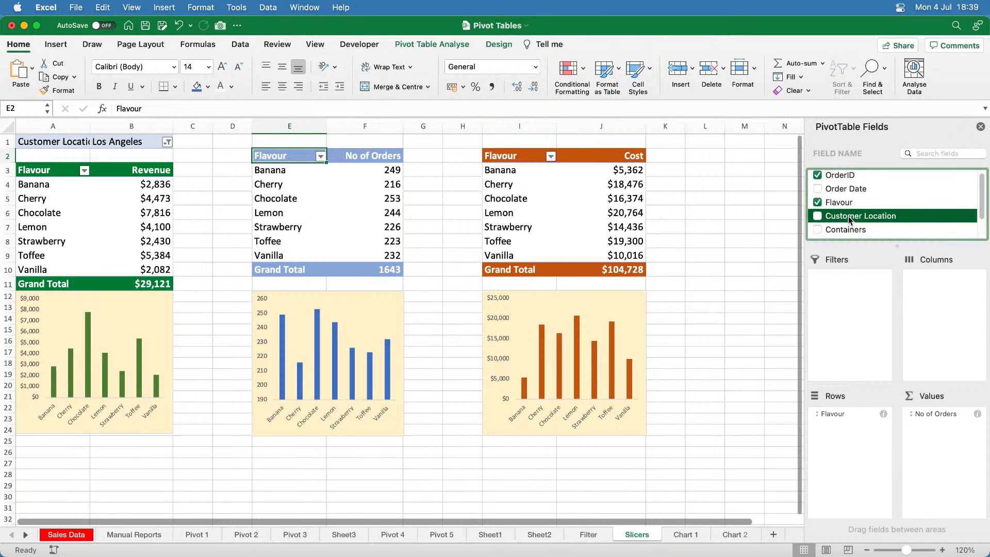
{"action": "left_click_drag", "start_coordinate": [849, 215], "coordinate": [821, 292]}
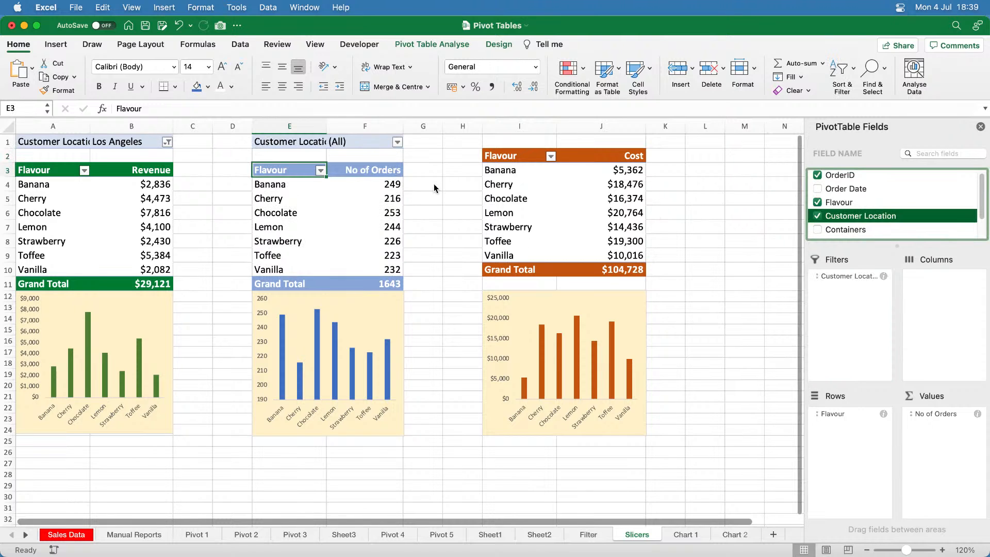
- Filter the No of Orders pivot table's Customer Location to only Los Angeles and close the filter settings
{"action": "left_click", "coordinate": [398, 142]}
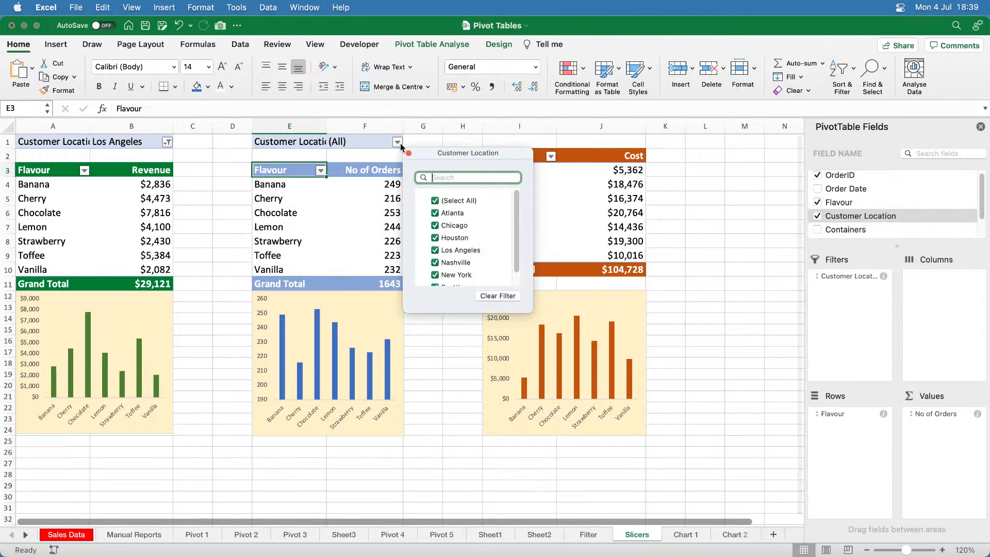
{"action": "left_click", "coordinate": [436, 201]}
{"action": "left_click", "coordinate": [444, 251]}
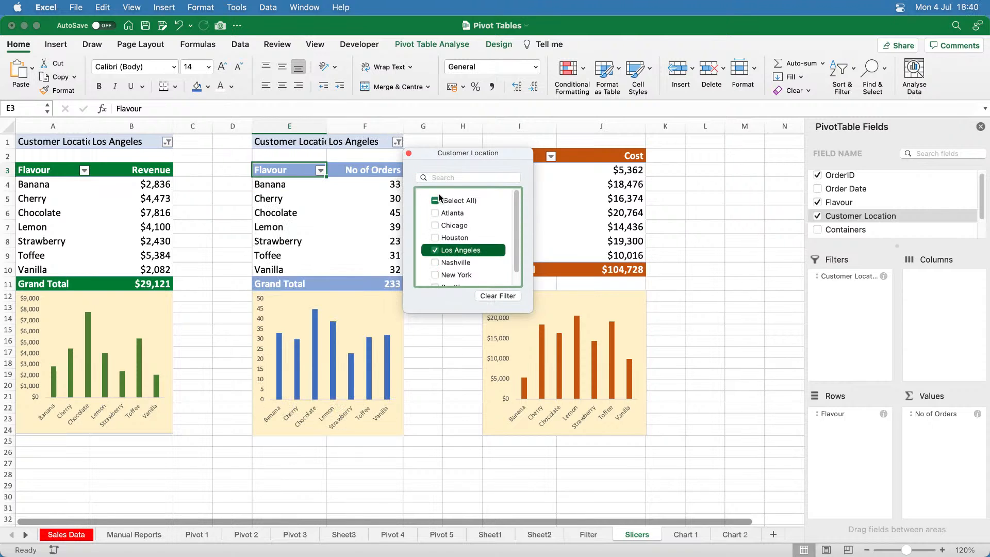
{"action": "left_click", "coordinate": [408, 153]}
- Add Customer Location as a report filter to the Cost pivot table and deselect the table
{"action": "left_click_drag", "start_coordinate": [495, 156], "coordinate": [611, 269]}
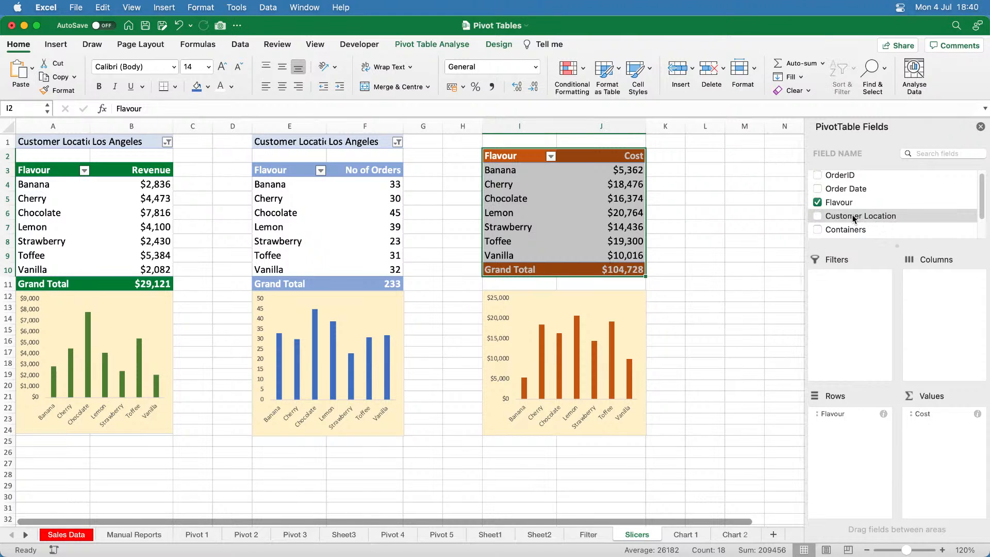
{"action": "left_click_drag", "start_coordinate": [853, 219], "coordinate": [855, 303]}
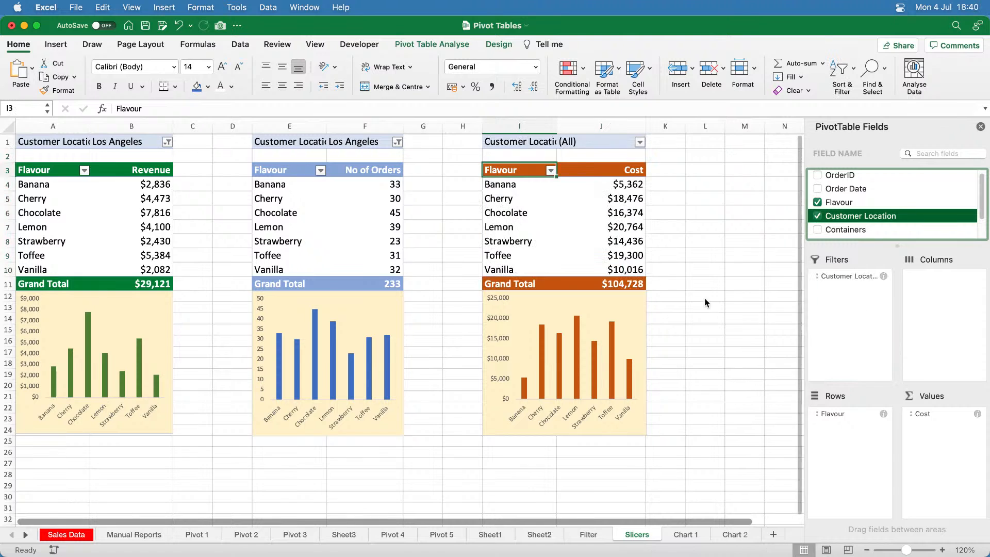
{"action": "left_click", "coordinate": [704, 200]}
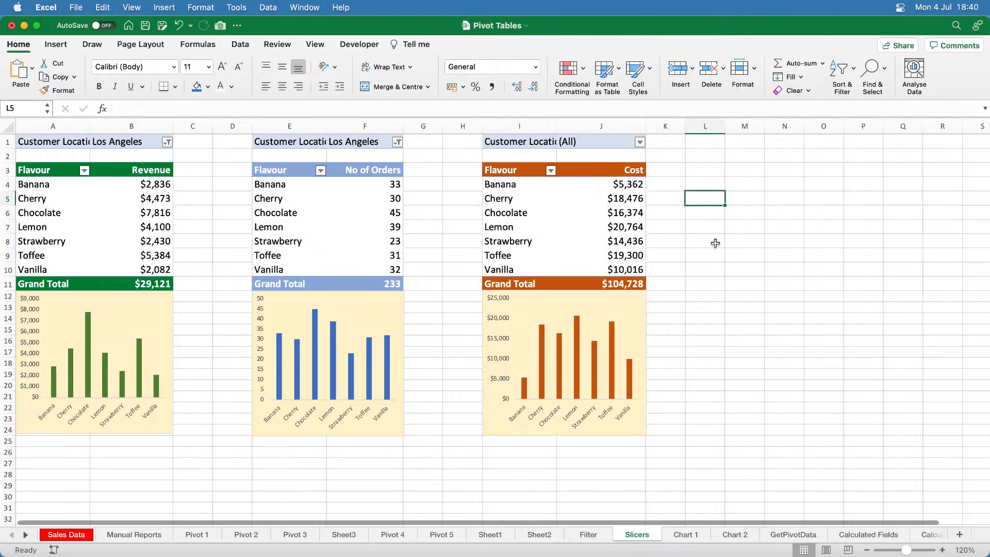
- Insert a blank row between the Grand Total row of the pivot tables and the charts below them
{"action": "left_click", "coordinate": [9, 141]}
{"action": "left_click", "coordinate": [46, 158]}
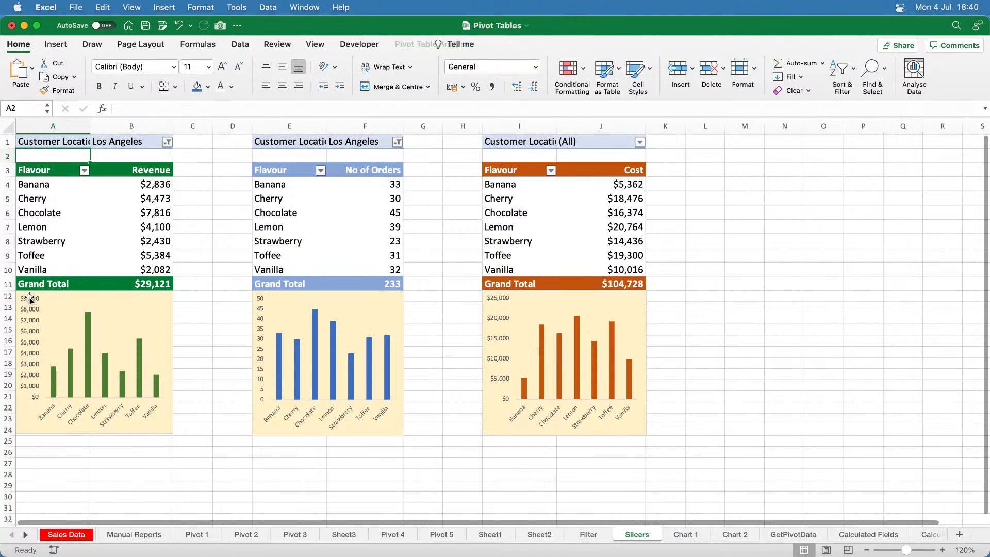
{"action": "left_click", "coordinate": [11, 296]}
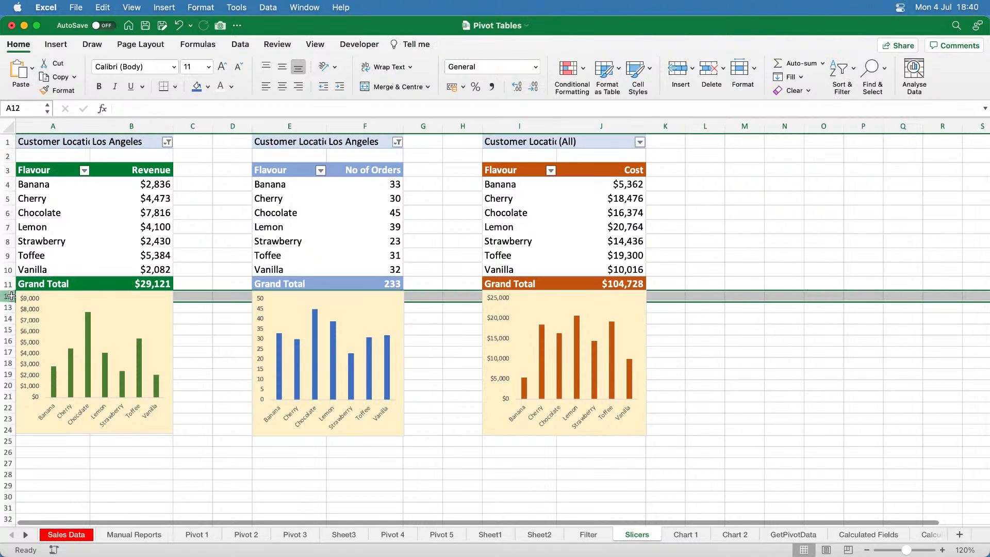
{"action": "right_click", "coordinate": [12, 297]}
{"action": "left_click", "coordinate": [41, 363]}
{"action": "left_click", "coordinate": [192, 343]}
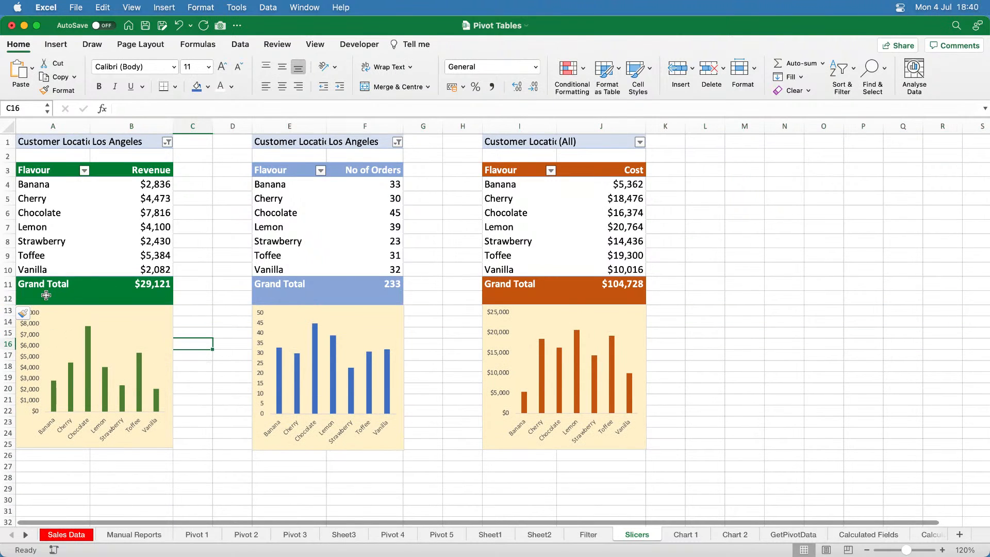
- Remove the fill colour from the blank row 12 beneath the pivot tables
{"action": "left_click", "coordinate": [17, 298]}
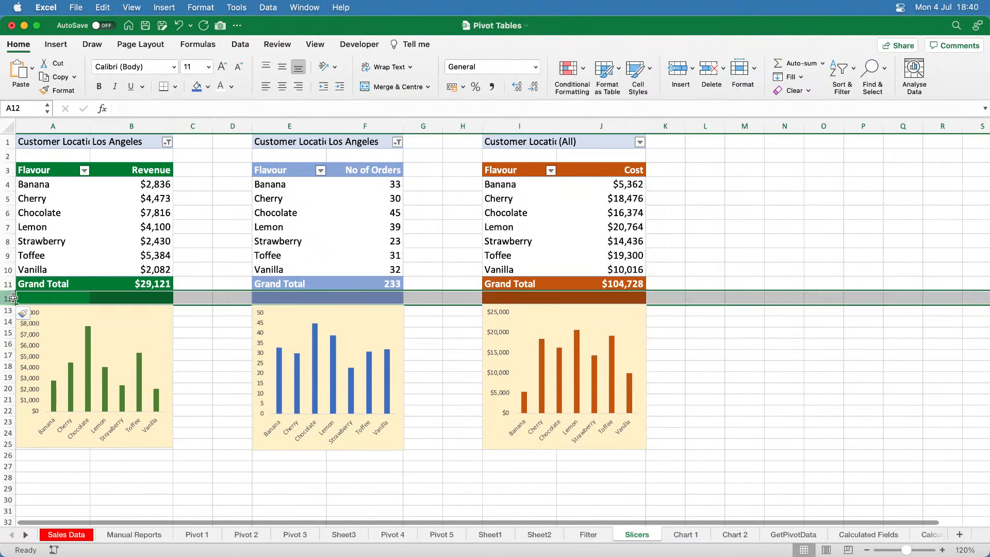
{"action": "left_click", "coordinate": [207, 87]}
{"action": "left_click", "coordinate": [230, 109]}
{"action": "left_click", "coordinate": [225, 345]}
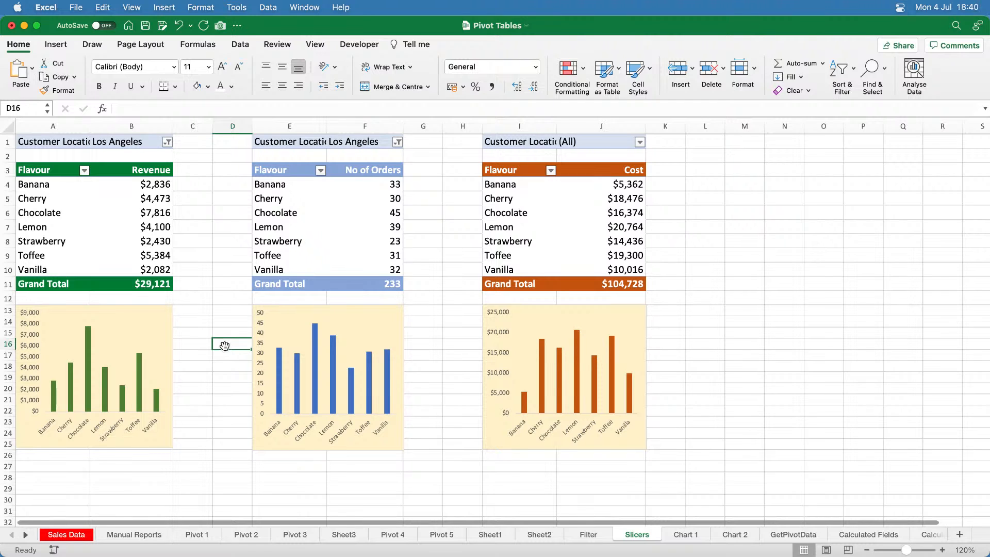
- Switch the Revenue pivot table's Customer Location filter to only New York and close the filter settings
{"action": "left_click", "coordinate": [168, 143]}
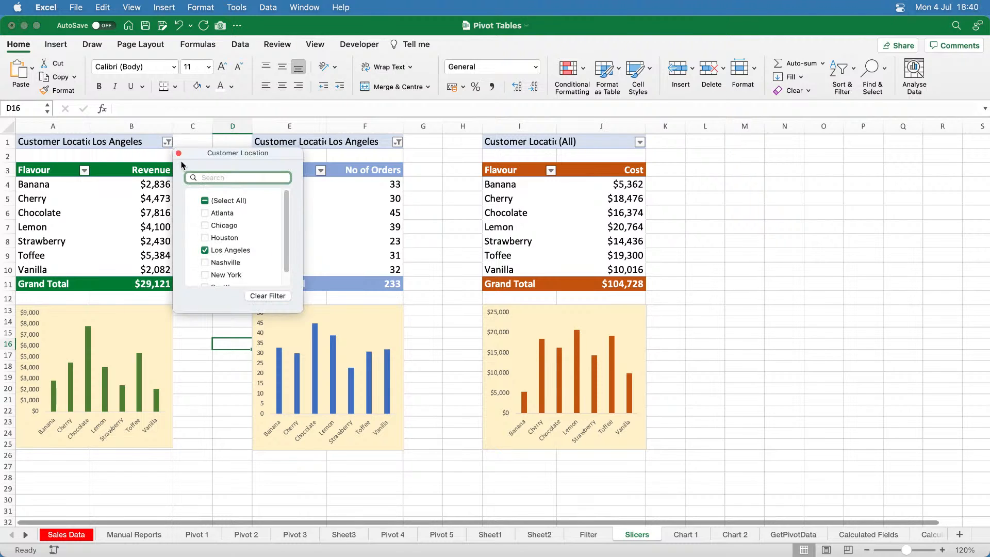
{"action": "left_click", "coordinate": [205, 250]}
{"action": "left_click", "coordinate": [204, 275]}
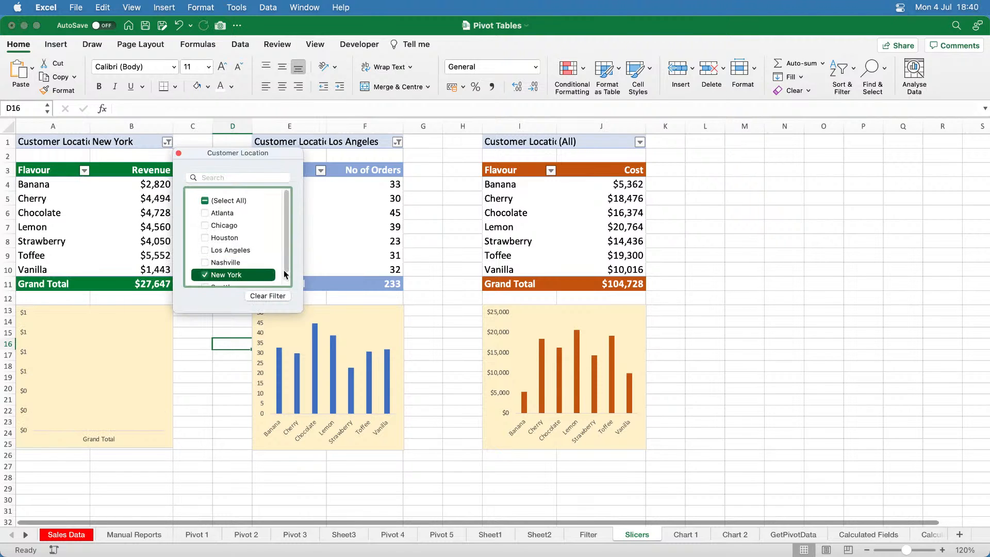
{"action": "left_click", "coordinate": [225, 366]}
- Switch the No of Orders pivot table's Customer Location filter to only New York
{"action": "left_click", "coordinate": [399, 143]}
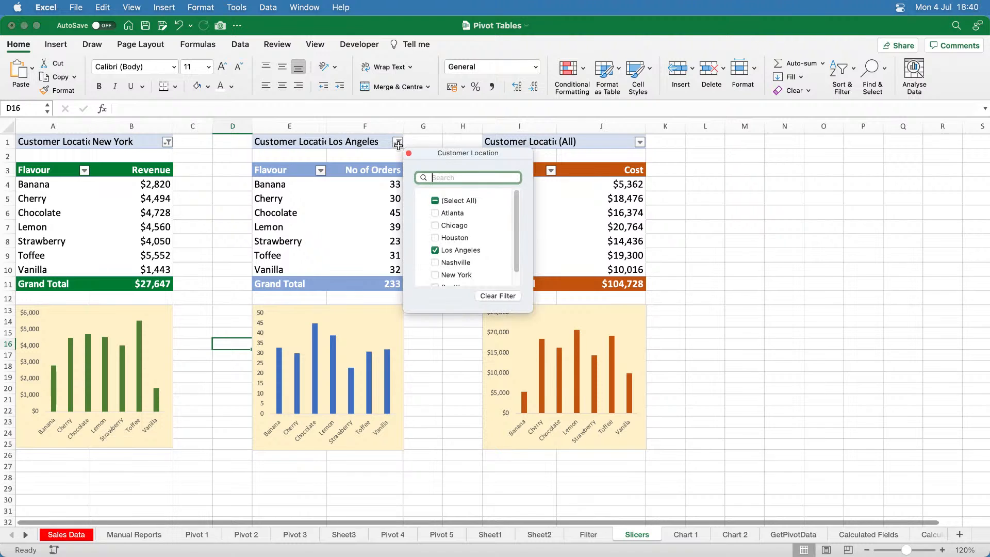
{"action": "left_click", "coordinate": [435, 250]}
{"action": "left_click", "coordinate": [435, 275]}
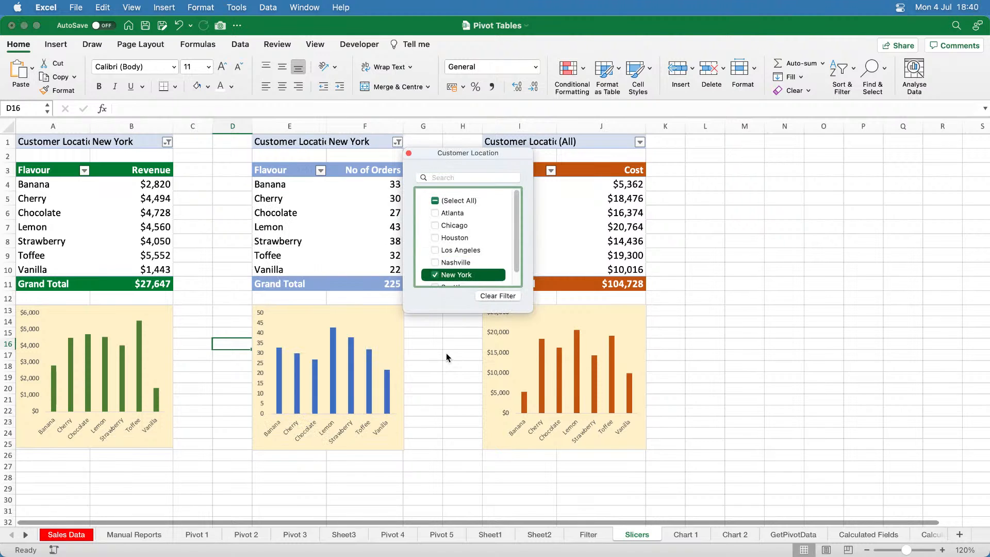
- Filter the Cost pivot table's Customer Location to only New York and close the filter settings
{"action": "left_click", "coordinate": [639, 142]}
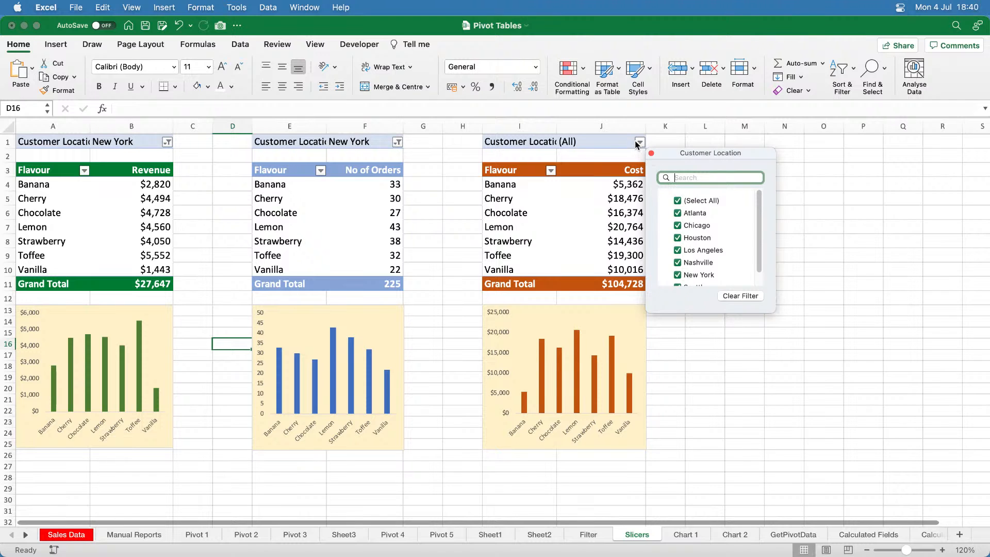
{"action": "left_click", "coordinate": [677, 201]}
{"action": "left_click", "coordinate": [680, 251]}
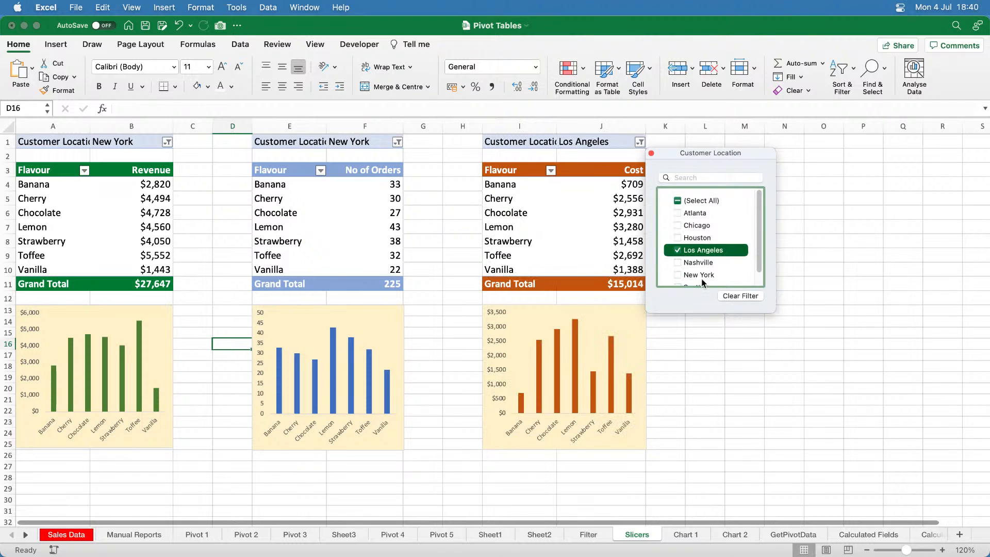
{"action": "left_click", "coordinate": [678, 251]}
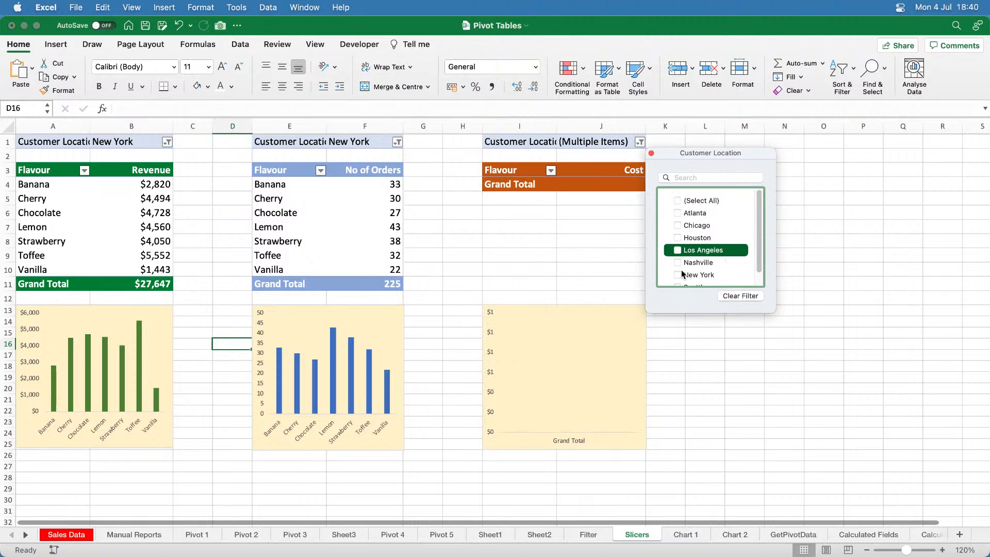
{"action": "left_click", "coordinate": [678, 274]}
{"action": "left_click", "coordinate": [718, 375]}
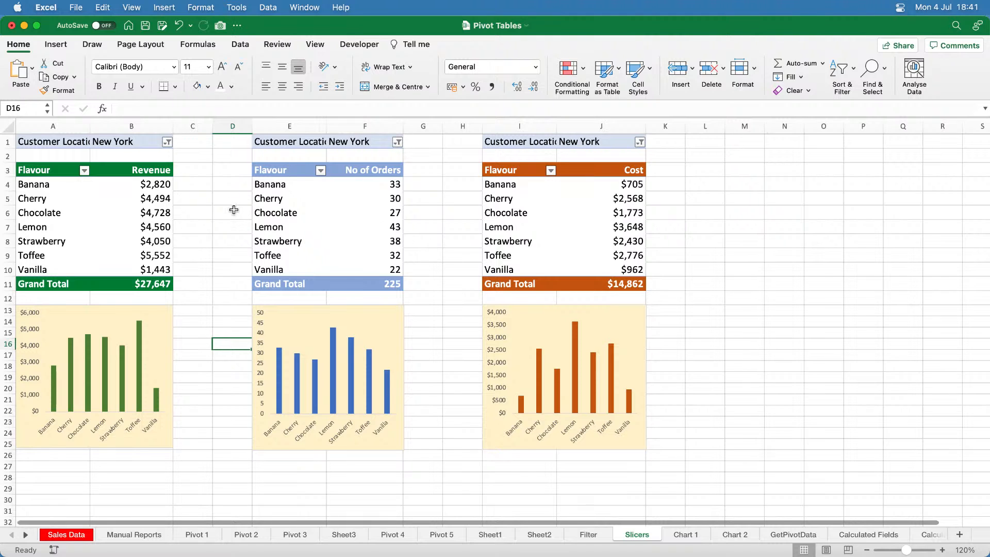
- Reselect all customer locations in the Revenue pivot table and remove Customer Location from its report filters
{"action": "left_click", "coordinate": [54, 186]}
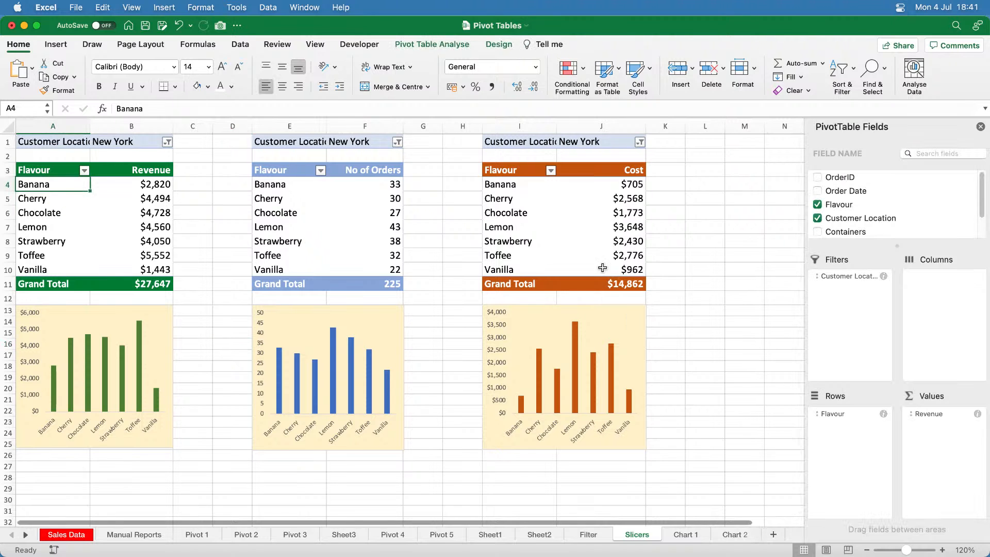
{"action": "left_click_drag", "start_coordinate": [54, 171], "coordinate": [155, 284]}
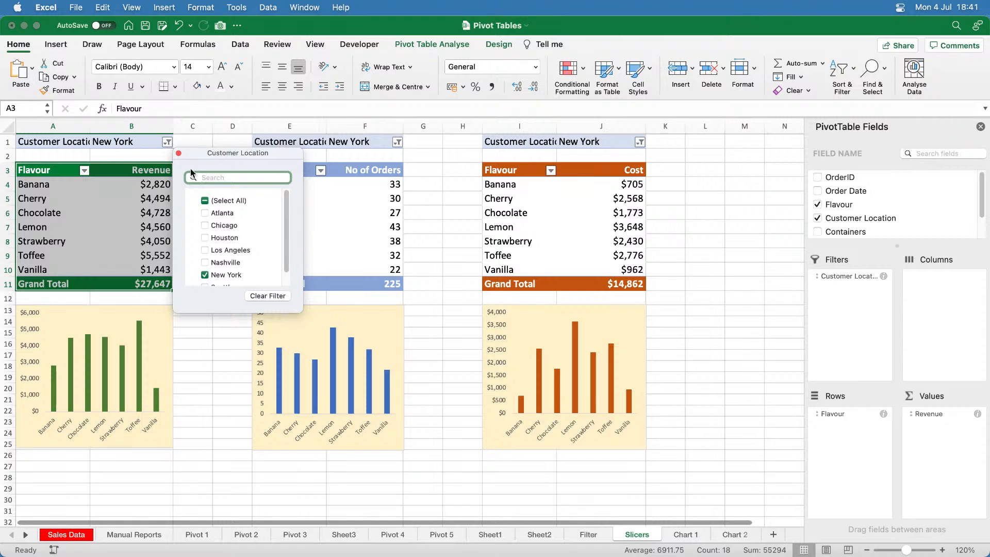
{"action": "left_click", "coordinate": [205, 201]}
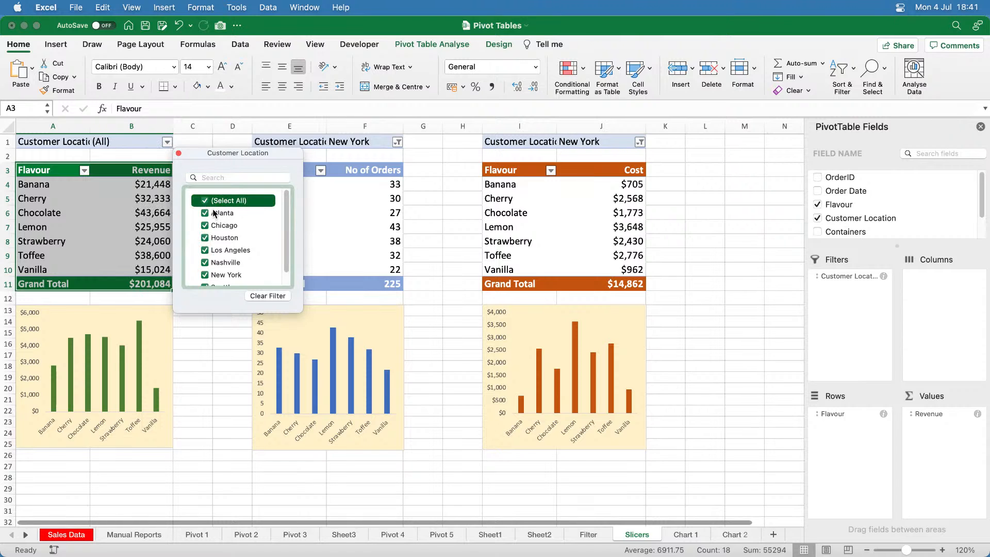
{"action": "left_click", "coordinate": [178, 153]}
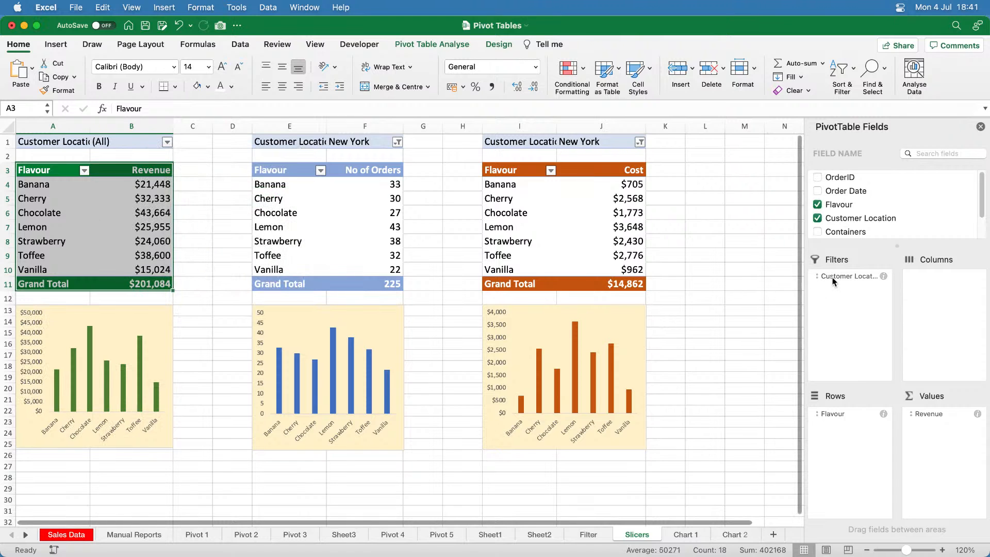
{"action": "left_click_drag", "start_coordinate": [834, 281], "coordinate": [923, 191]}
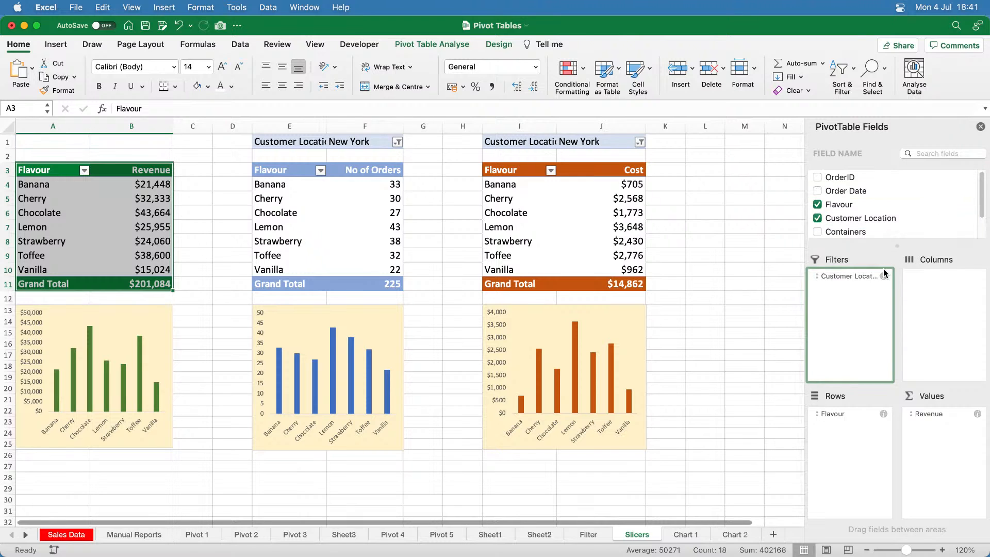
- Reselect all customer locations in the No of Orders pivot table and remove Customer Location from its report filters
{"action": "left_click_drag", "start_coordinate": [276, 173], "coordinate": [375, 283]}
{"action": "left_click", "coordinate": [397, 142]}
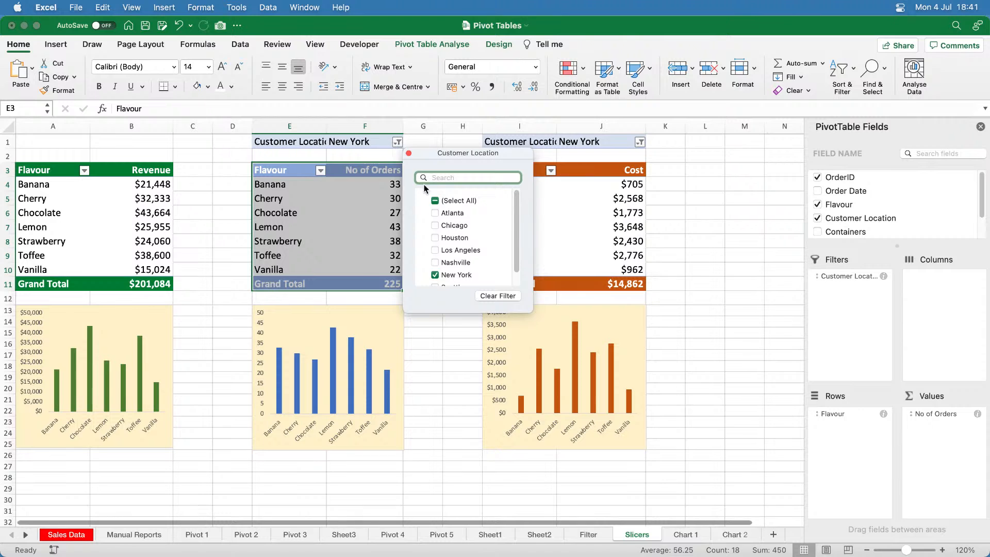
{"action": "left_click", "coordinate": [434, 200]}
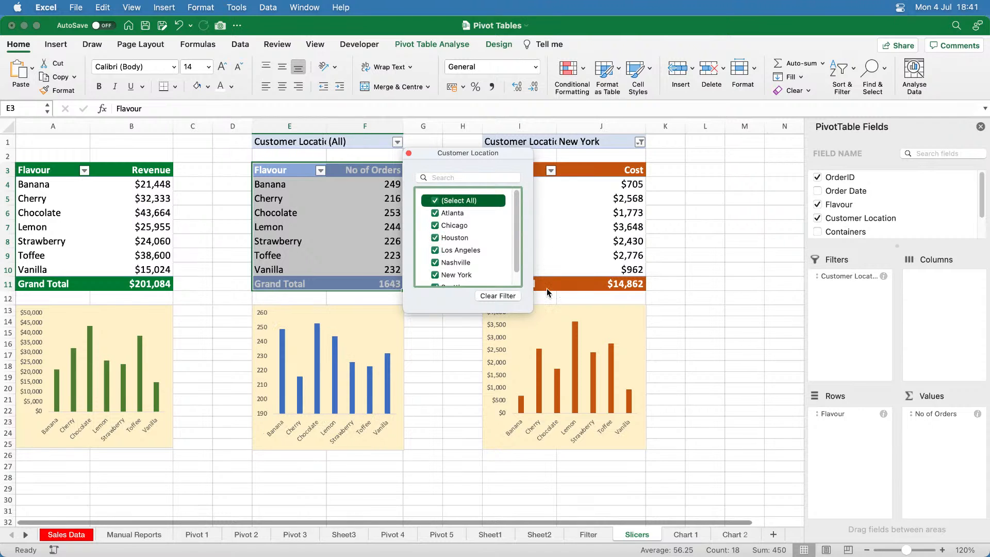
{"action": "left_click", "coordinate": [409, 154]}
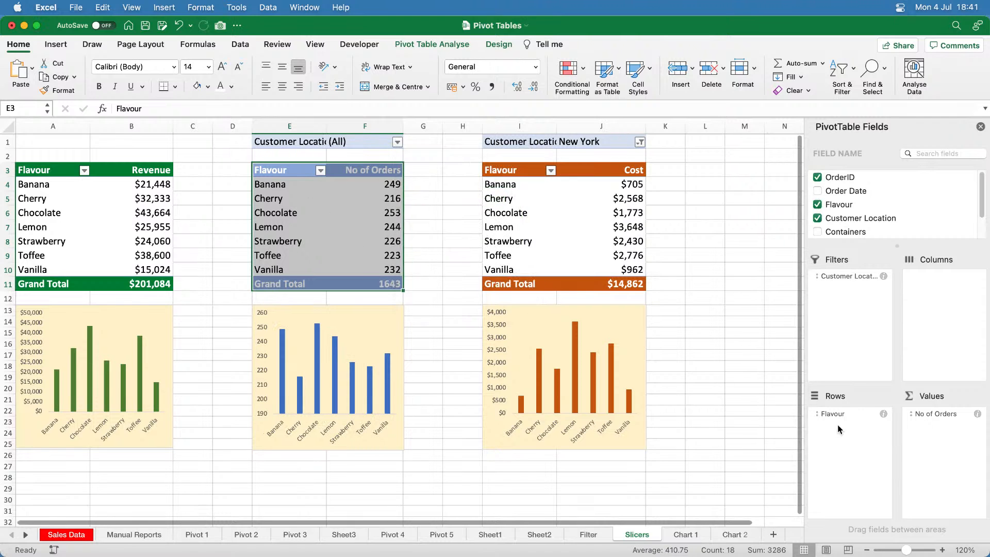
{"action": "left_click_drag", "start_coordinate": [828, 274], "coordinate": [804, 216]}
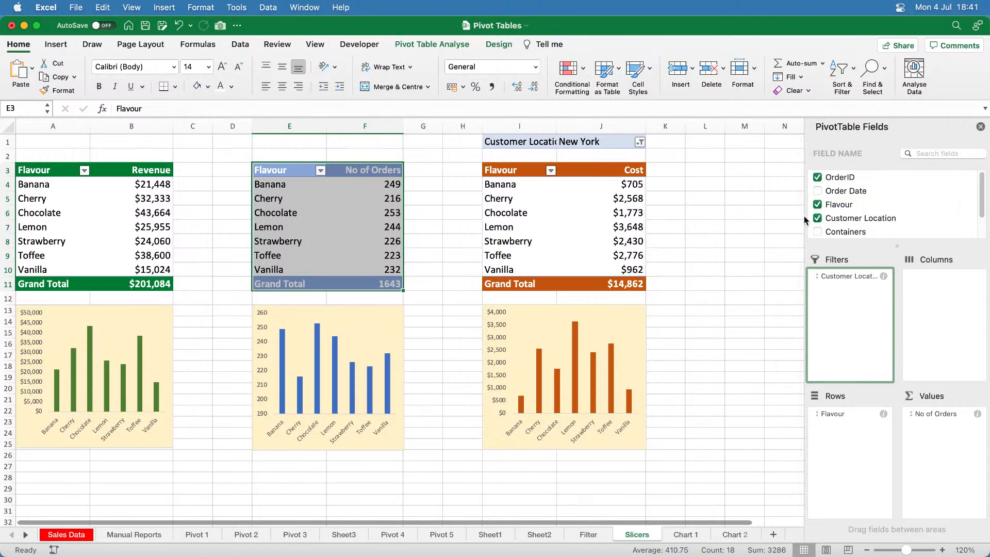
- Remove the Customer Location report filter from the Cost pivot table
{"action": "left_click", "coordinate": [519, 170]}
{"action": "left_click_drag", "start_coordinate": [568, 175], "coordinate": [619, 283]}
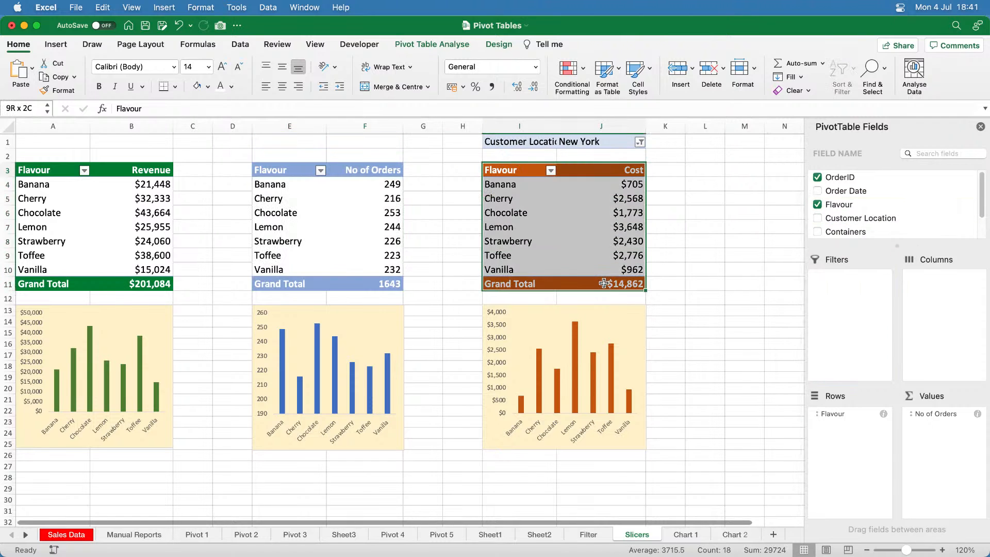
{"action": "left_click", "coordinate": [639, 142]}
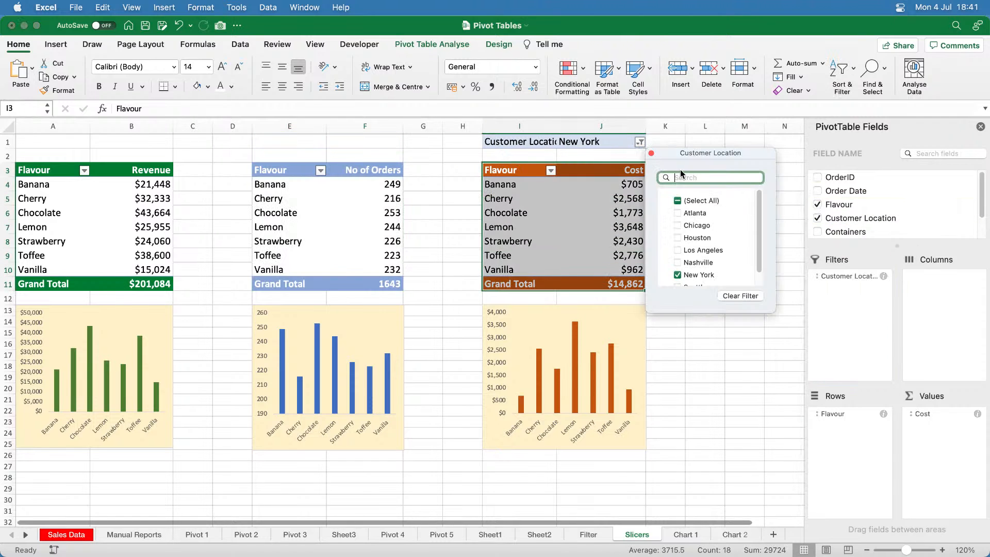
{"action": "left_click", "coordinate": [651, 154]}
{"action": "left_click_drag", "start_coordinate": [832, 276], "coordinate": [925, 189]}
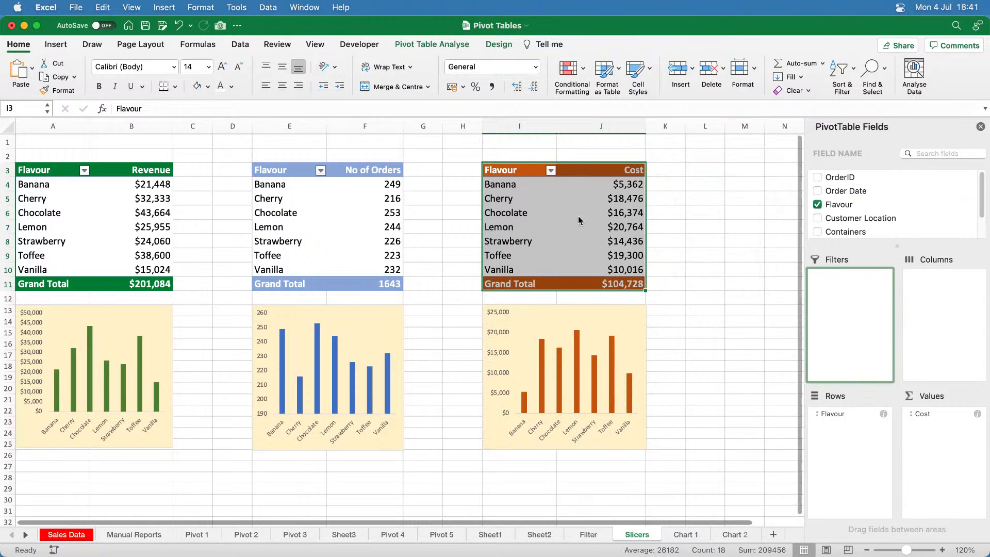
- Delete the two empty rows above the pivot tables
{"action": "left_click_drag", "start_coordinate": [11, 142], "coordinate": [13, 152]}
{"action": "right_click", "coordinate": [12, 153]}
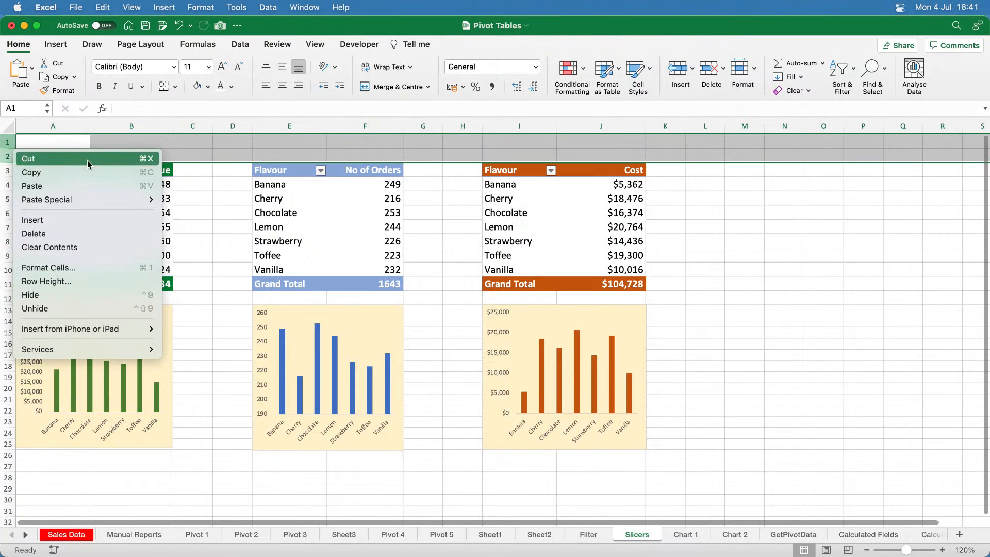
{"action": "left_click", "coordinate": [78, 233]}
{"action": "left_click", "coordinate": [210, 268]}
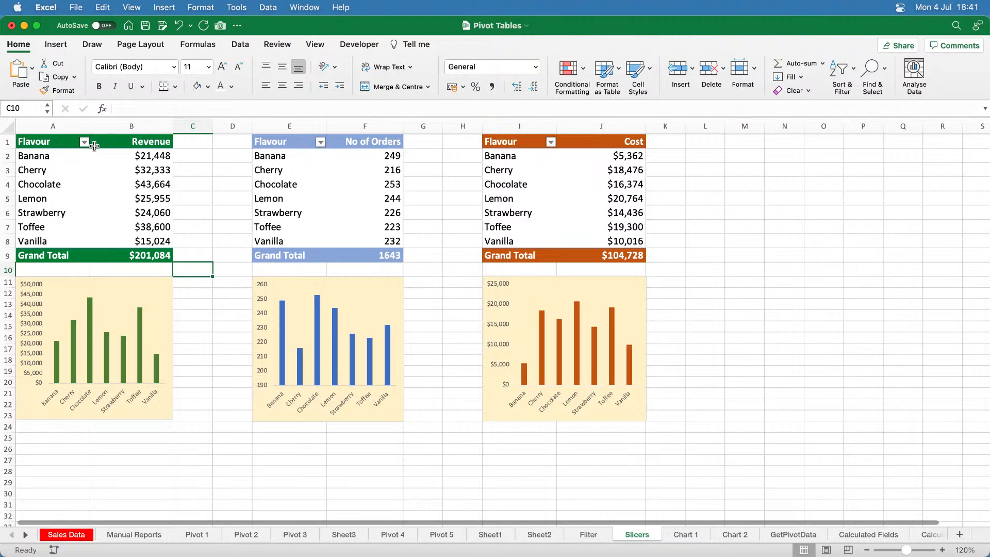
{"action": "left_click_drag", "start_coordinate": [49, 140], "coordinate": [128, 256]}
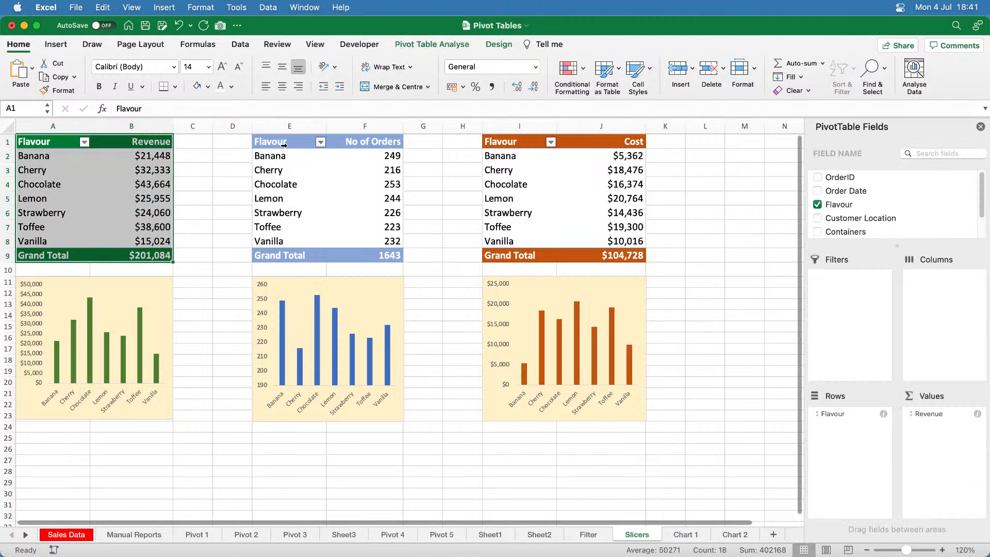
{"action": "left_click_drag", "start_coordinate": [273, 141], "coordinate": [366, 250]}
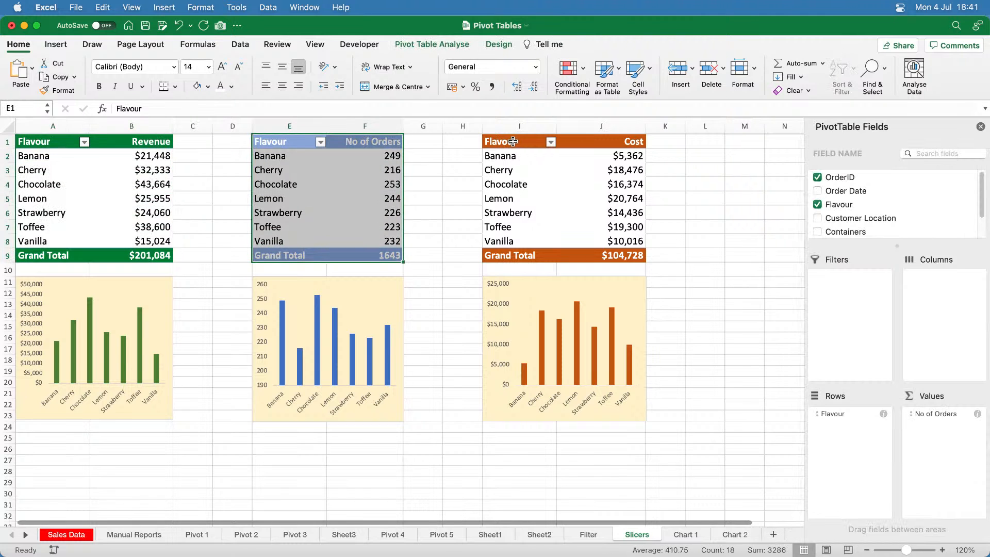
{"action": "left_click_drag", "start_coordinate": [513, 141], "coordinate": [589, 256]}
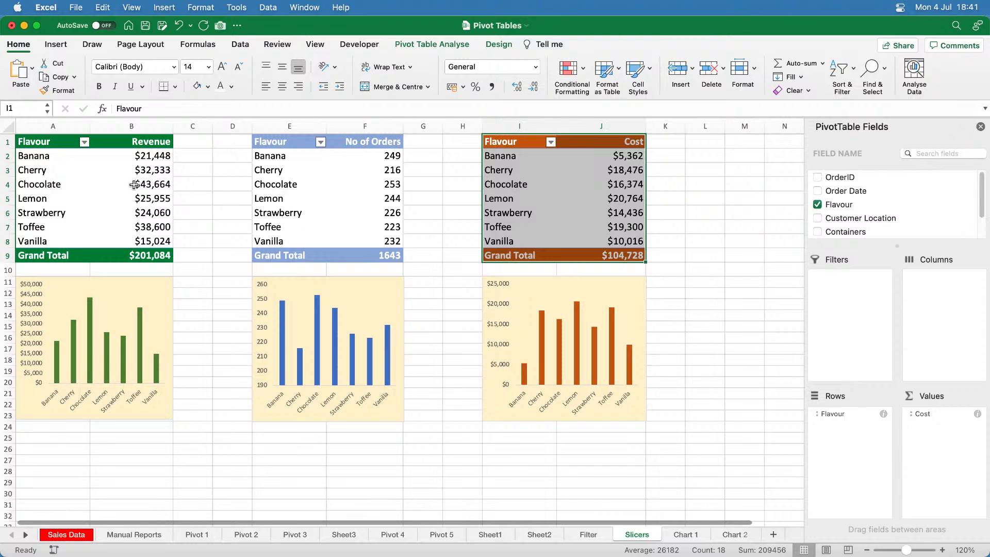
{"action": "left_click", "coordinate": [163, 187]}
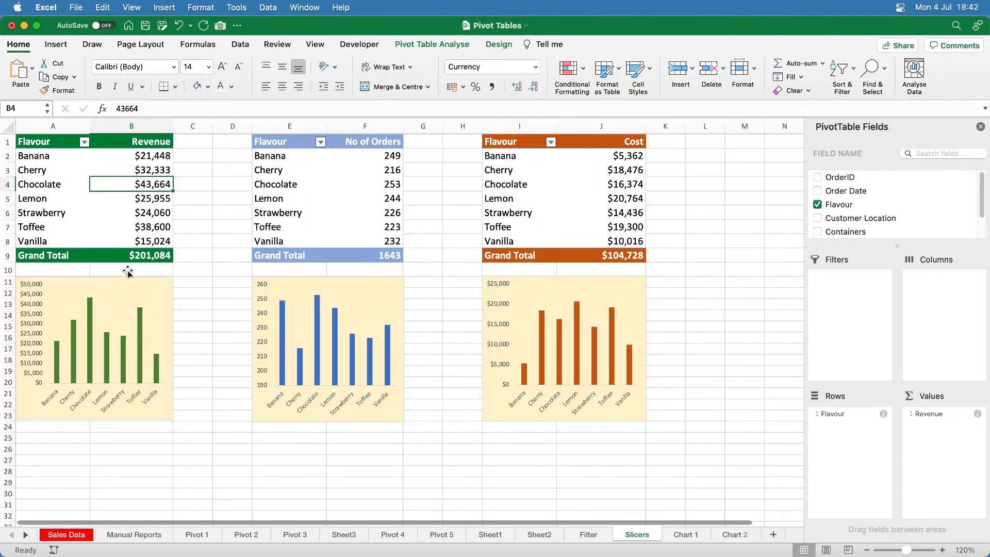
{"action": "left_click_drag", "start_coordinate": [46, 141], "coordinate": [124, 250]}
- Insert a Customer Location slicer for the Revenue pivot table and move it beyond the Cost pivot table, level with row 1
{"action": "left_click", "coordinate": [131, 212]}
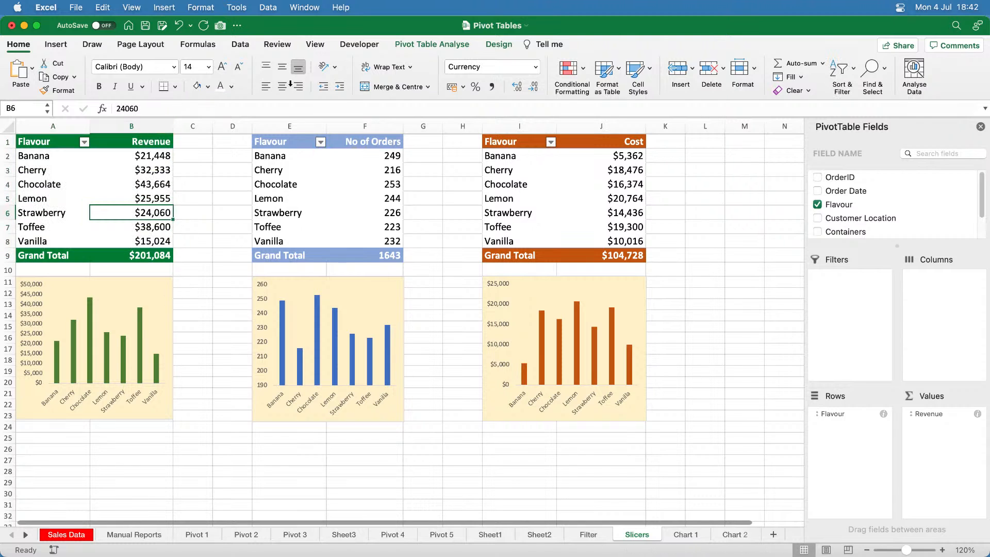
{"action": "left_click", "coordinate": [432, 47]}
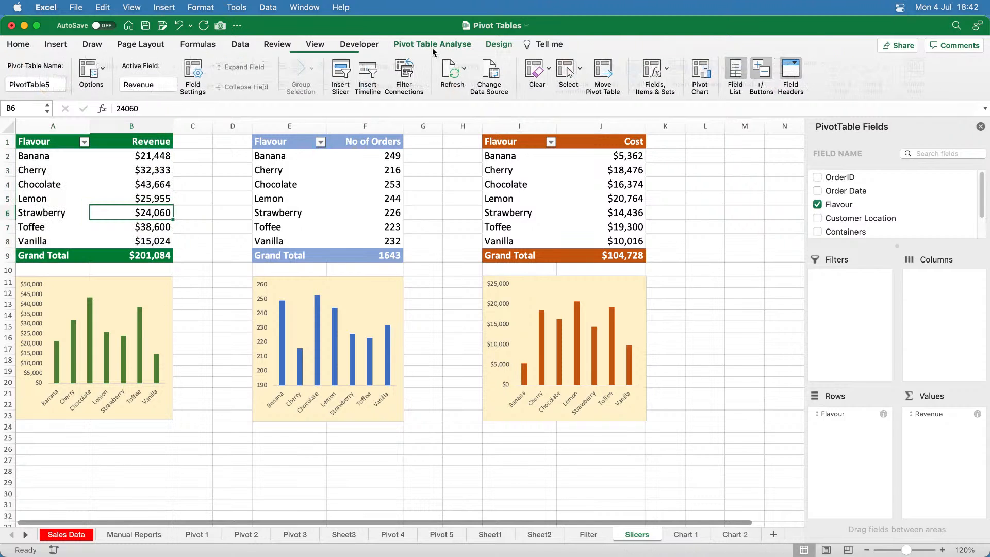
{"action": "left_click", "coordinate": [342, 72]}
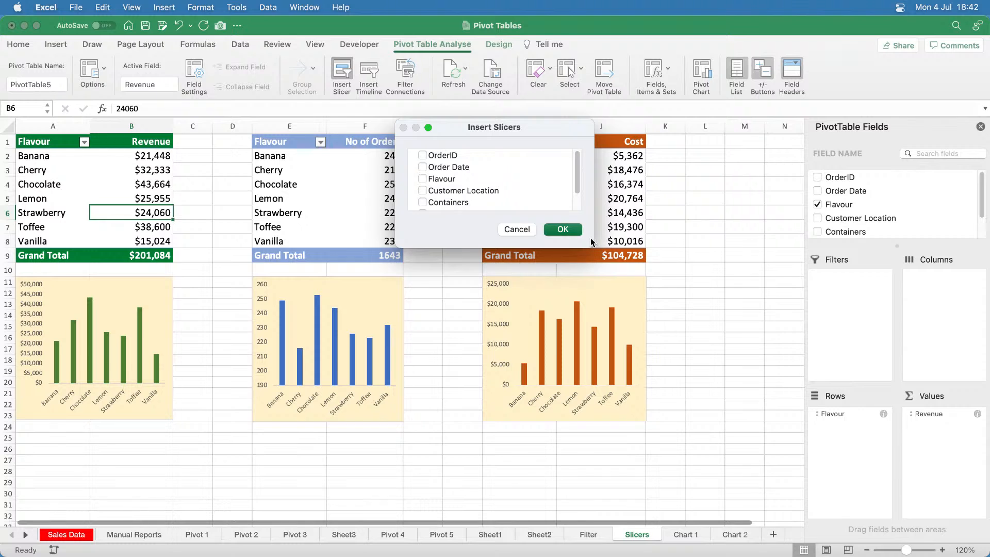
{"action": "left_click_drag", "start_coordinate": [594, 250], "coordinate": [622, 350]}
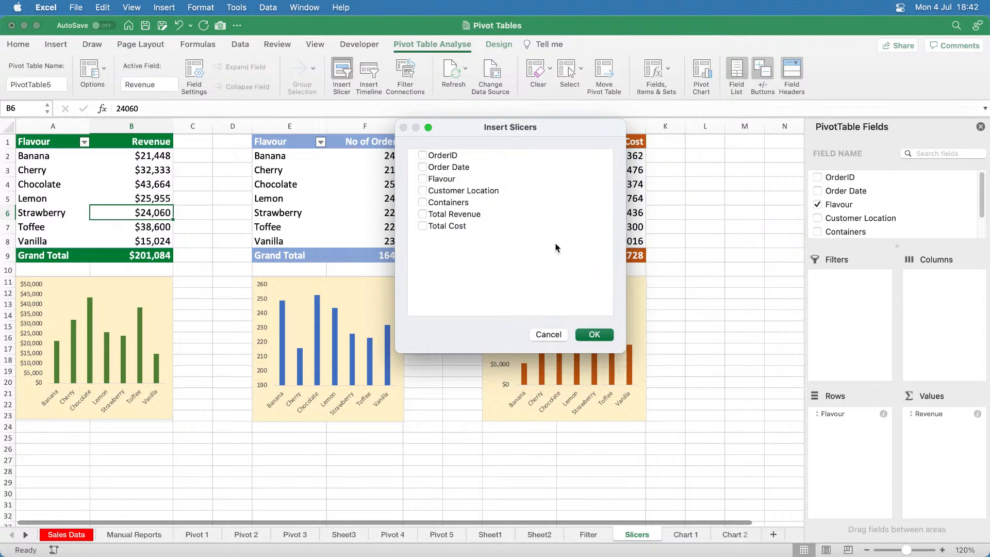
{"action": "left_click", "coordinate": [423, 191]}
{"action": "left_click", "coordinate": [594, 335]}
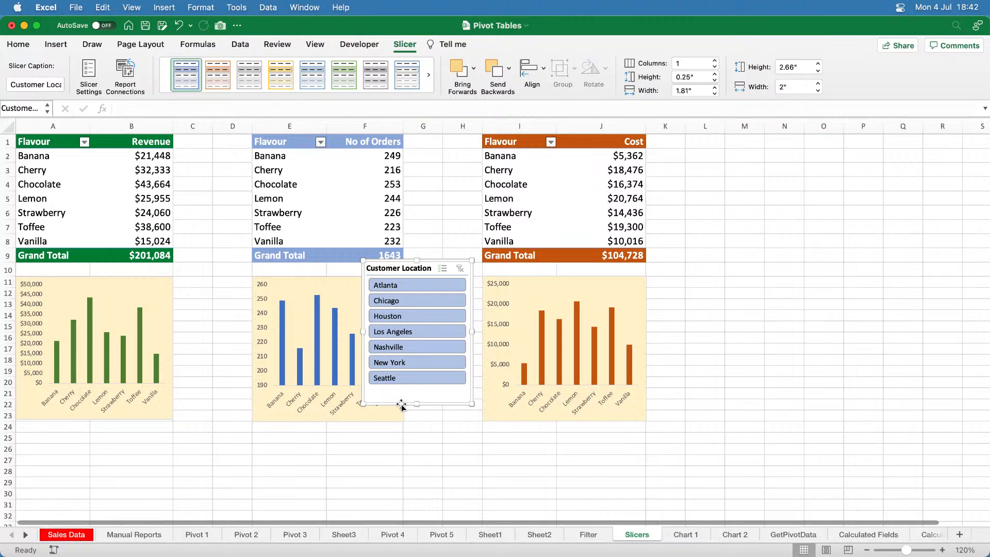
{"action": "left_click_drag", "start_coordinate": [396, 404], "coordinate": [793, 282]}
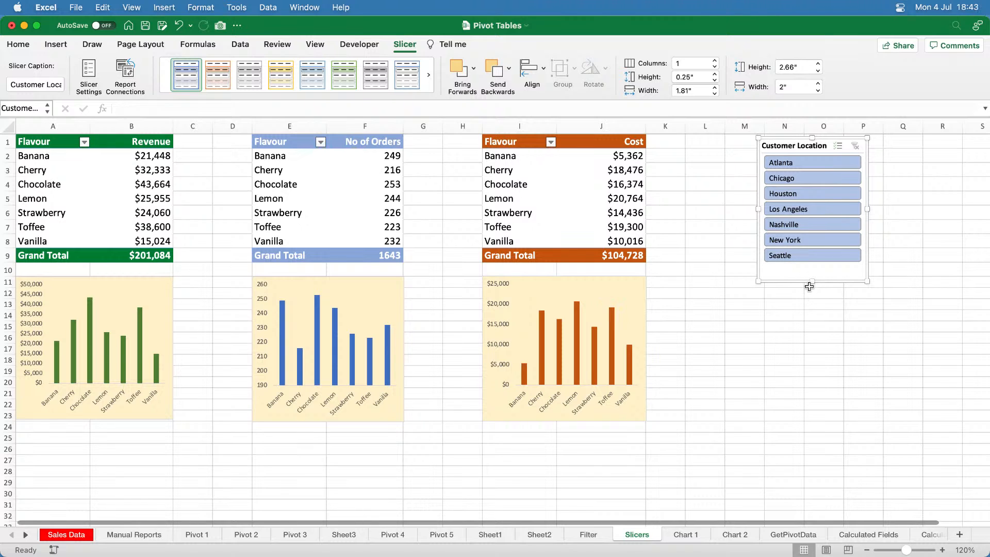
- Filter the Revenue pivot table through the slicer by Los Angeles and by New York, and clear the slicer's filter
{"action": "left_click", "coordinate": [806, 210]}
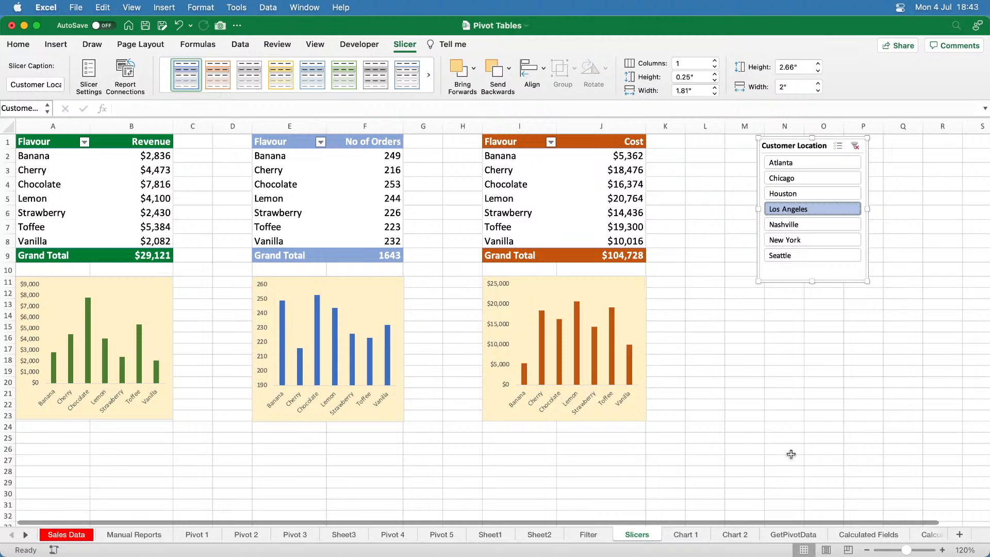
{"action": "left_click_drag", "start_coordinate": [62, 144], "coordinate": [124, 243]}
{"action": "left_click", "coordinate": [201, 231]}
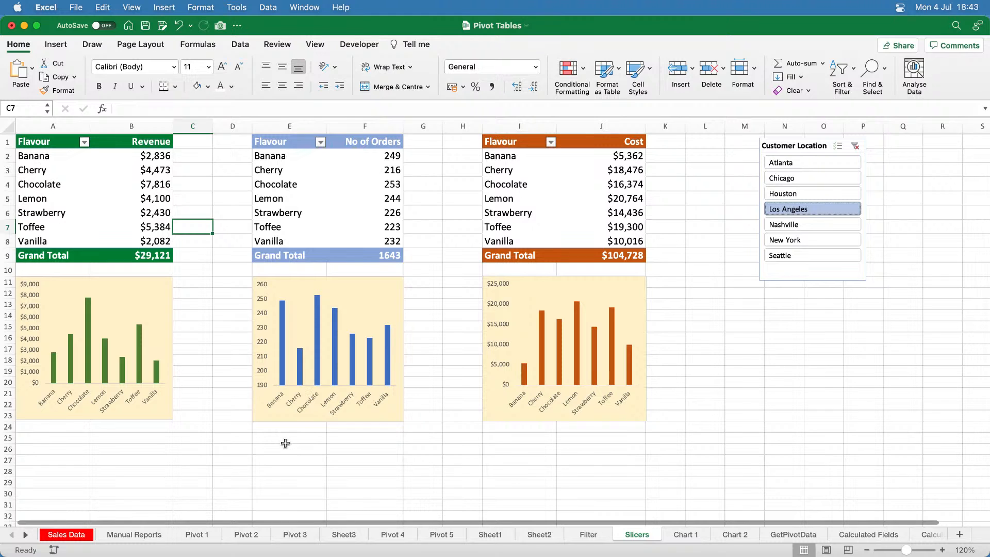
{"action": "left_click", "coordinate": [785, 241]}
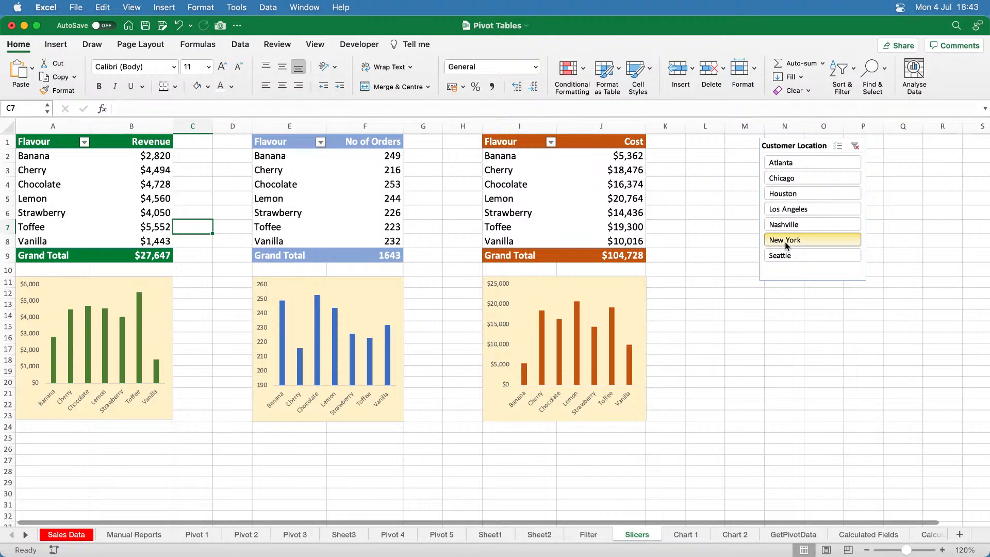
{"action": "left_click", "coordinate": [785, 241]}
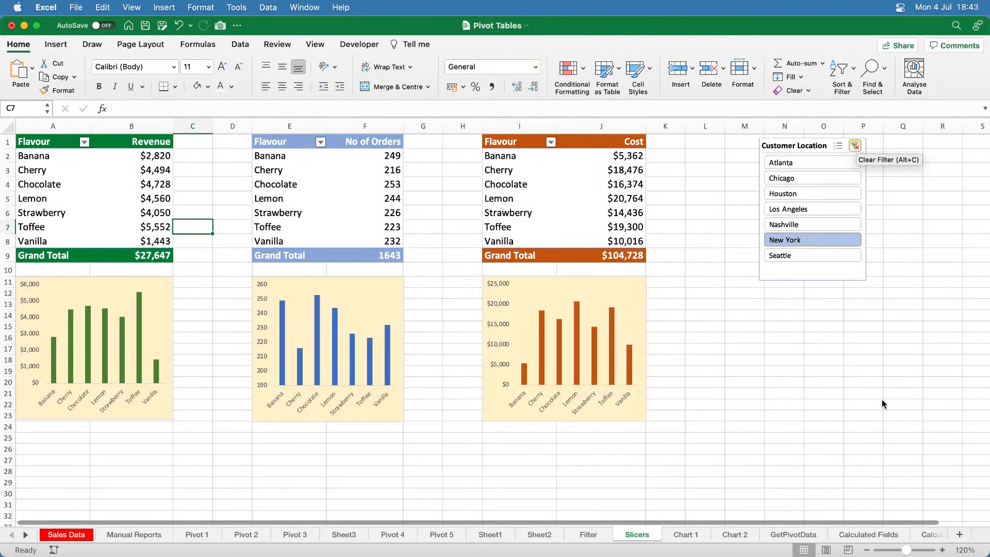
{"action": "key", "text": "alt+c"}
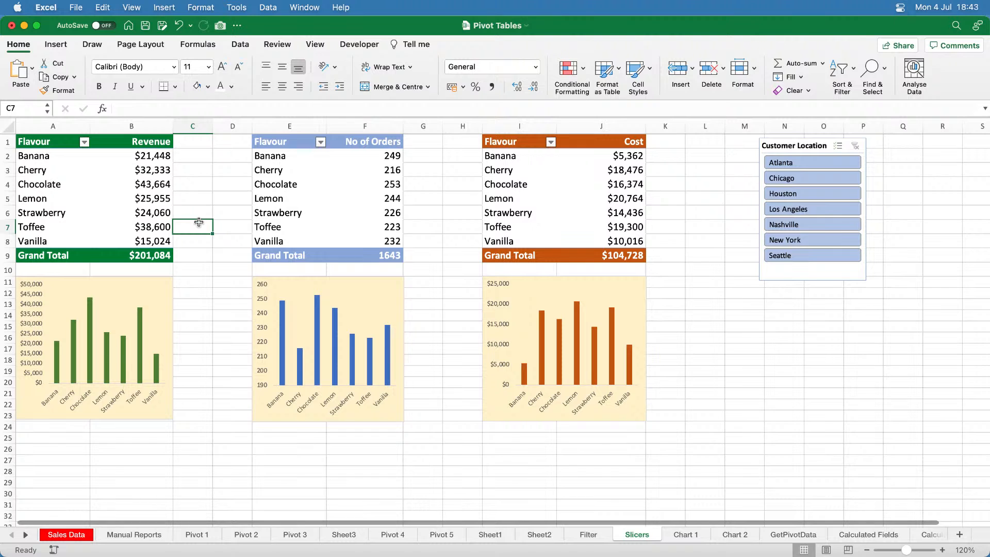
- Add Customer Location as a report filter to the Revenue pivot table and remove it again
{"action": "left_click", "coordinate": [46, 186]}
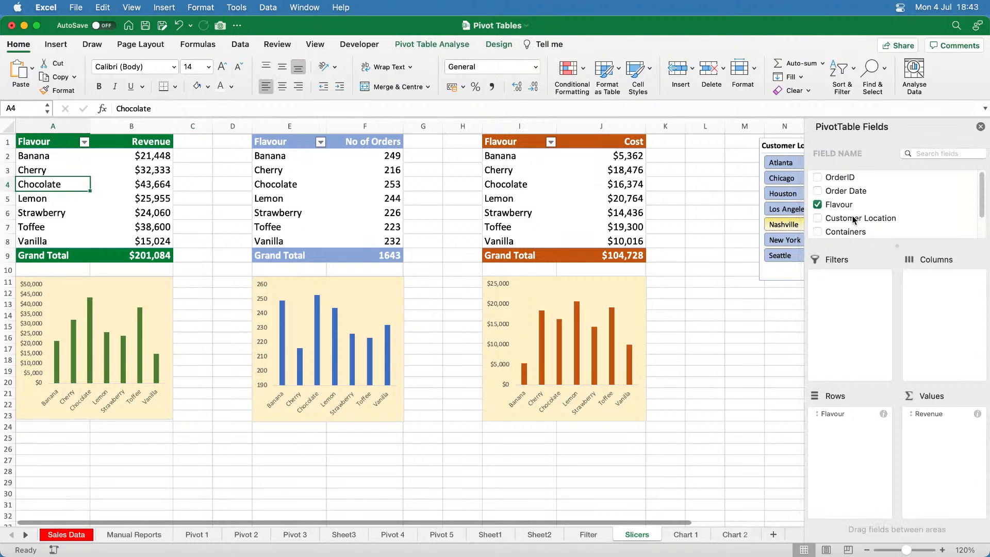
{"action": "left_click_drag", "start_coordinate": [852, 220], "coordinate": [859, 296]}
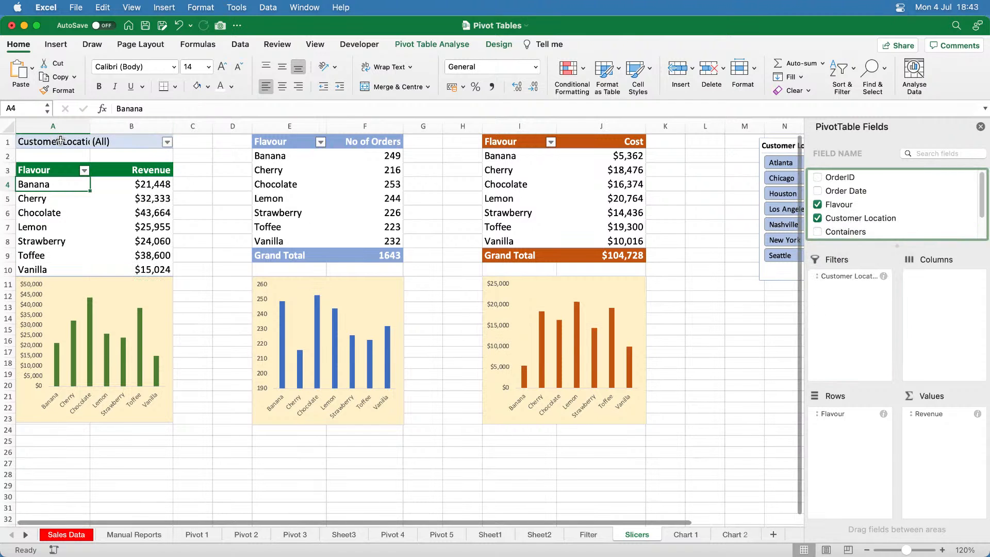
{"action": "left_click", "coordinate": [846, 277]}
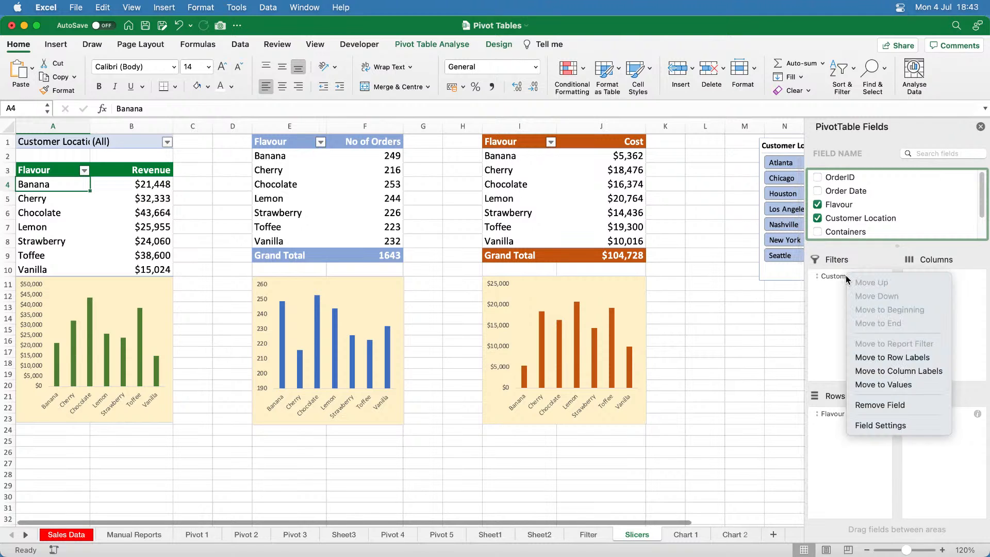
{"action": "left_click", "coordinate": [897, 408]}
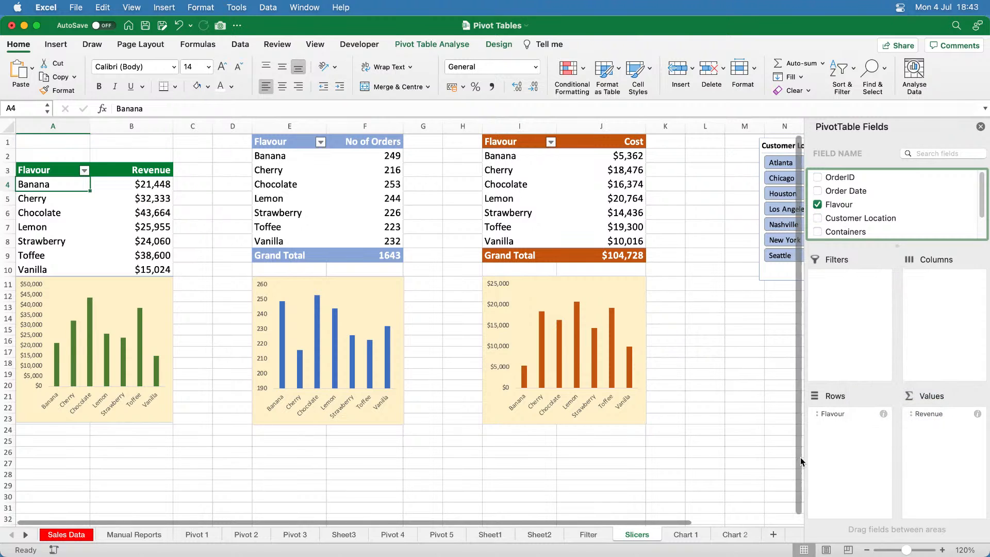
{"action": "left_click", "coordinate": [705, 269]}
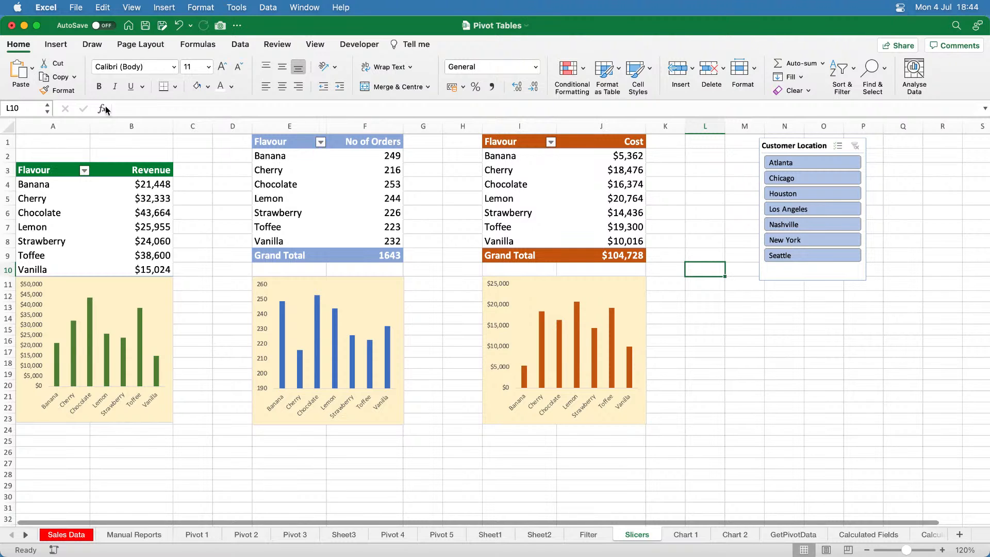
- Try to move the Revenue pivot table up two rows so that it starts in cell A1
{"action": "left_click_drag", "start_coordinate": [59, 170], "coordinate": [126, 265]}
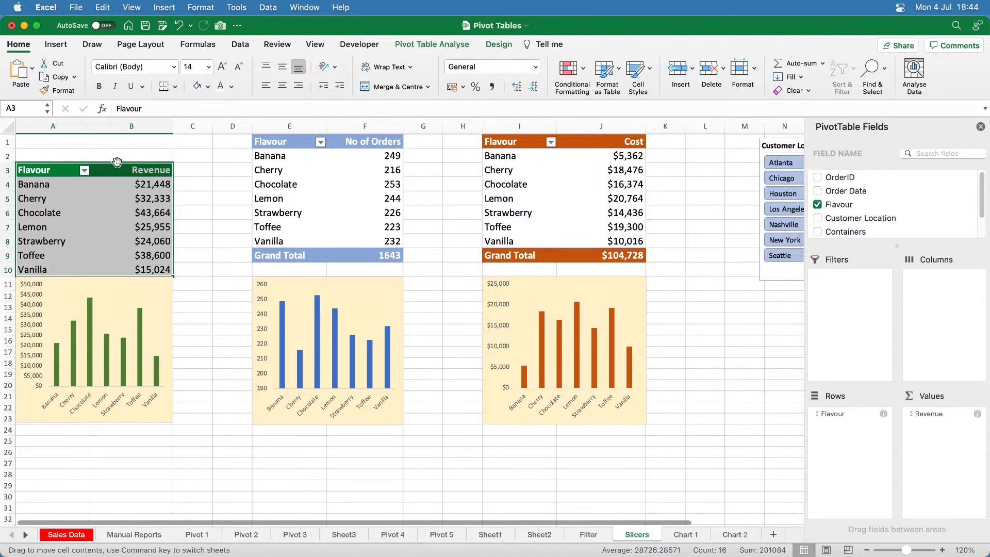
{"action": "left_click_drag", "start_coordinate": [117, 162], "coordinate": [117, 133]}
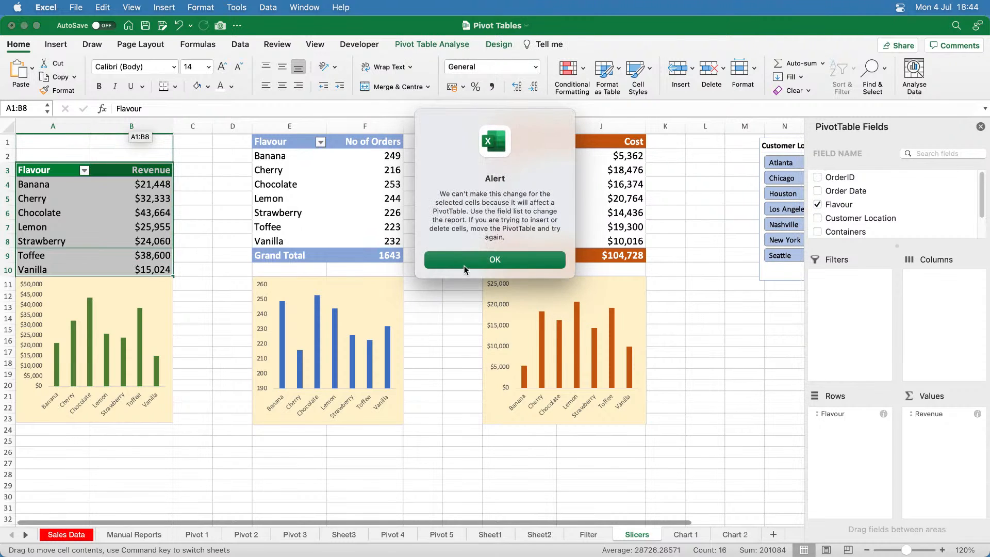
{"action": "left_click", "coordinate": [484, 263]}
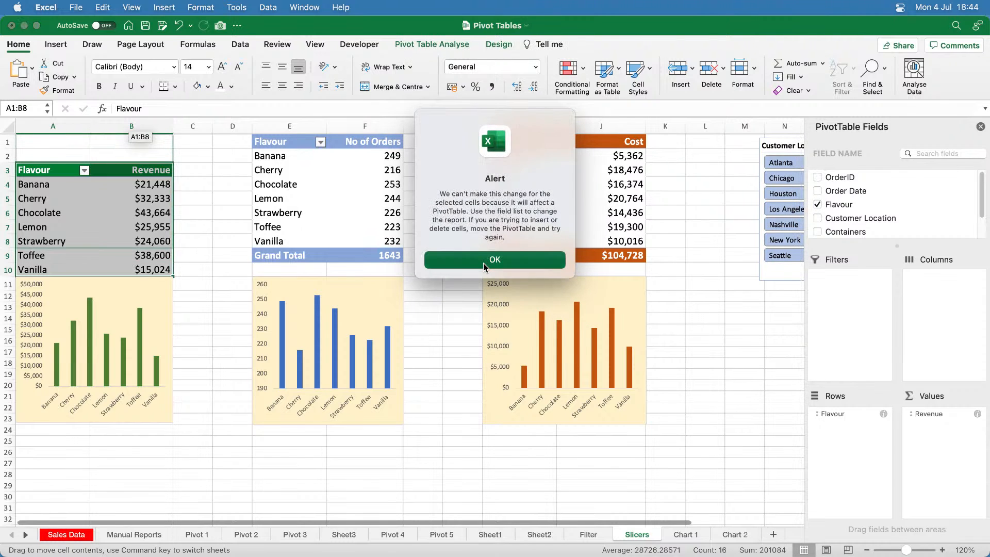
{"action": "left_click", "coordinate": [68, 146]}
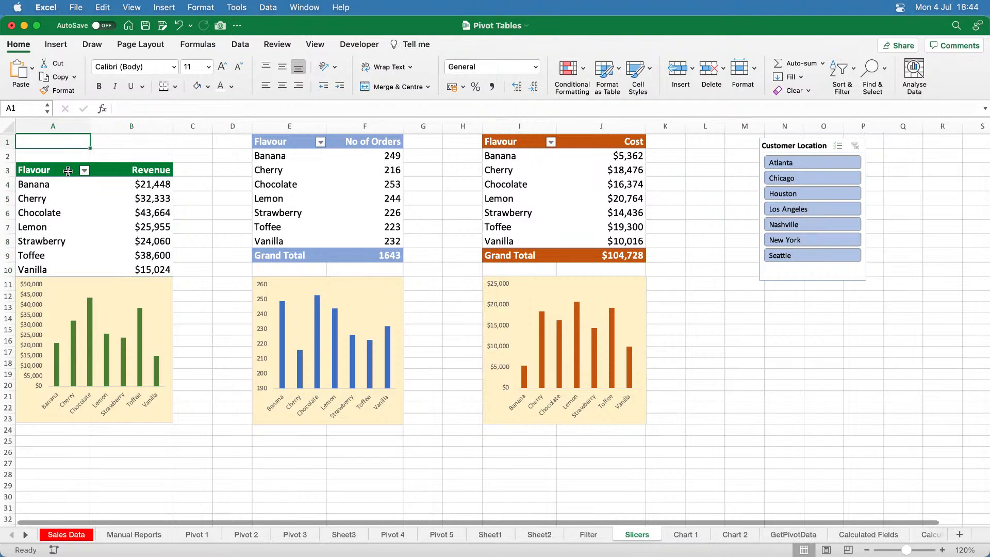
{"action": "left_click_drag", "start_coordinate": [52, 170], "coordinate": [145, 266]}
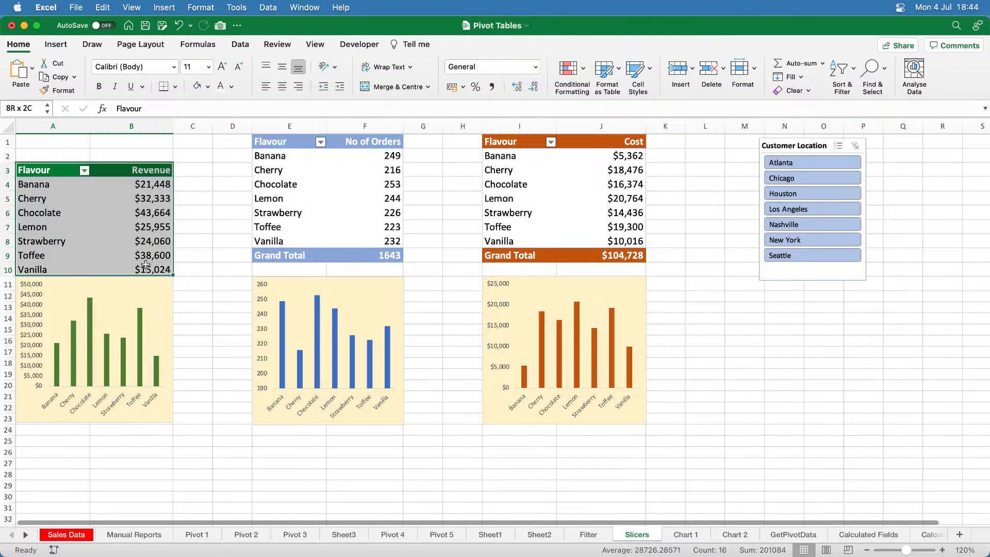
{"action": "left_click", "coordinate": [138, 163]}
{"action": "left_click_drag", "start_coordinate": [46, 170], "coordinate": [133, 267]}
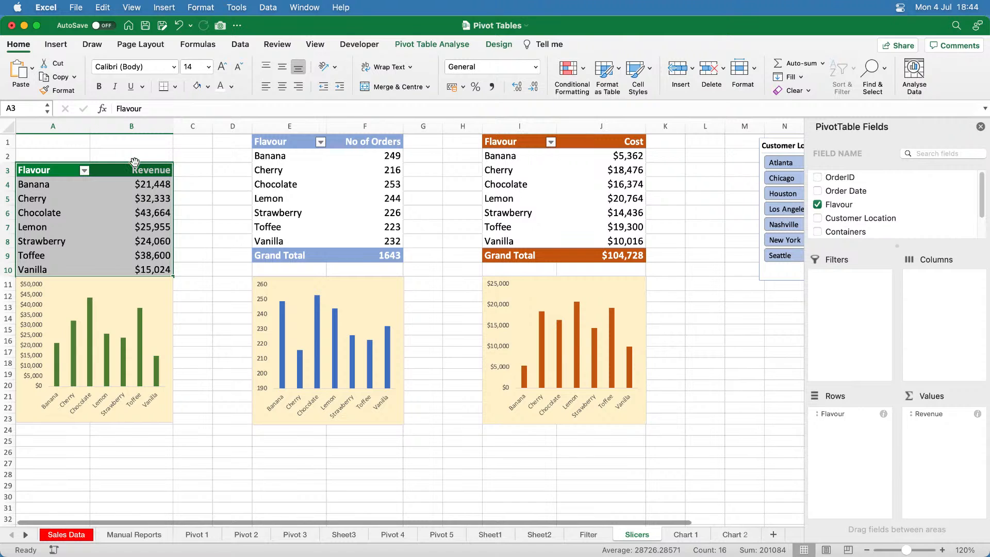
{"action": "left_click_drag", "start_coordinate": [134, 162], "coordinate": [137, 143]}
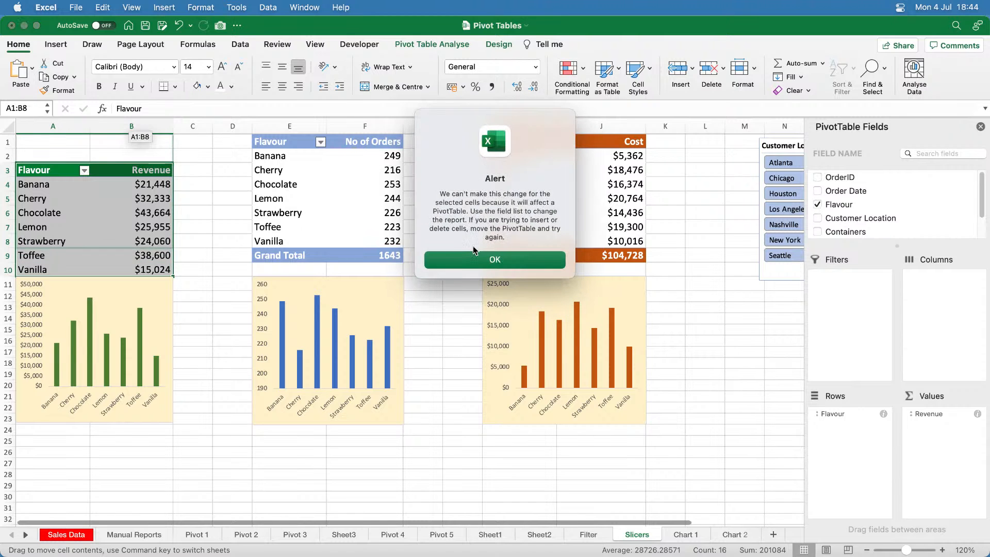
{"action": "left_click", "coordinate": [484, 263]}
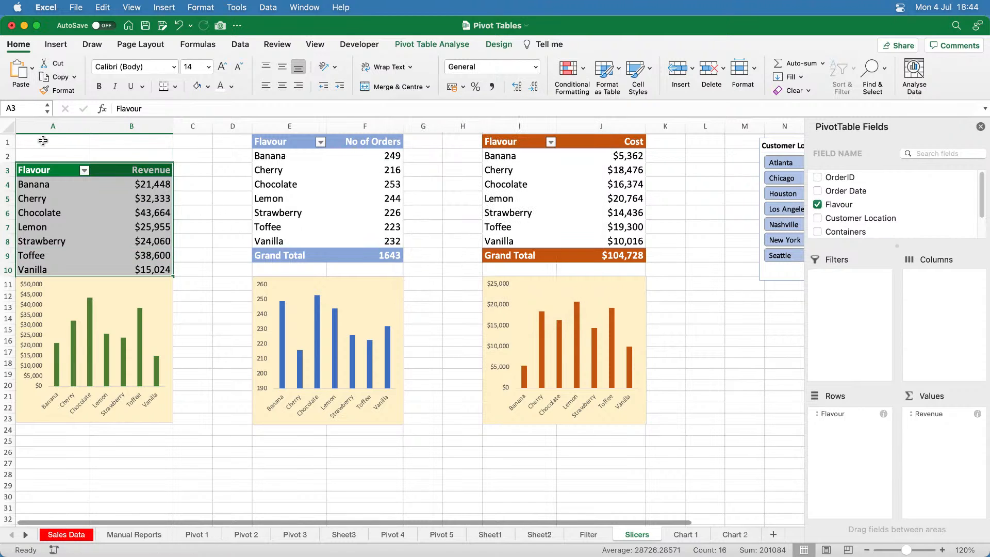
- Delete the empty cells A1:B2 above the Revenue pivot table, shifting the cells below up
{"action": "left_click_drag", "start_coordinate": [43, 141], "coordinate": [132, 155]}
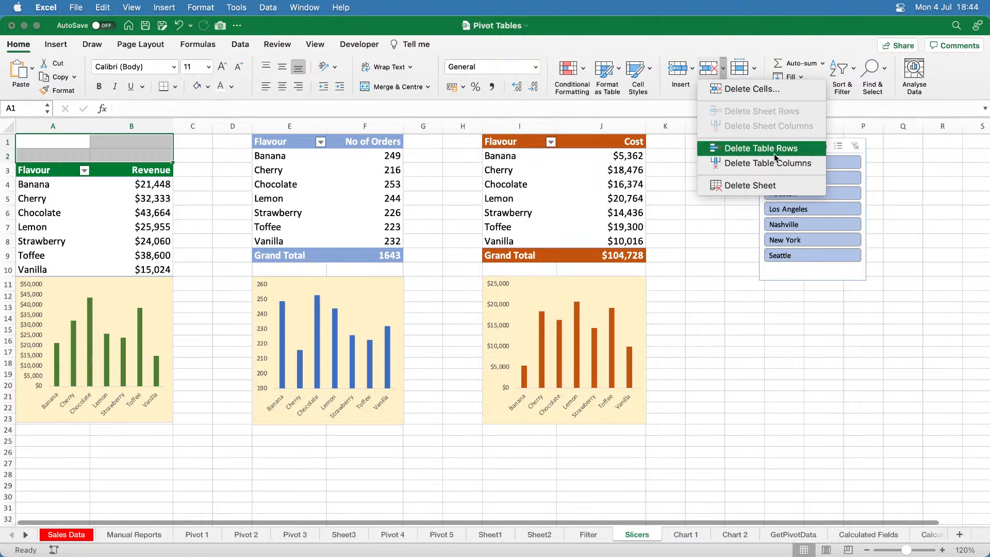
{"action": "left_click", "coordinate": [752, 89]}
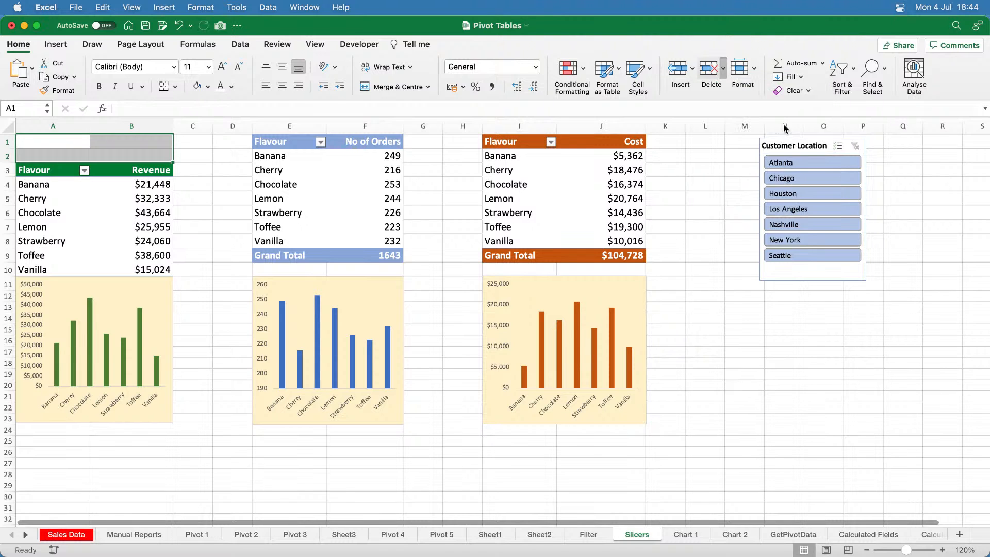
{"action": "left_click", "coordinate": [522, 216]}
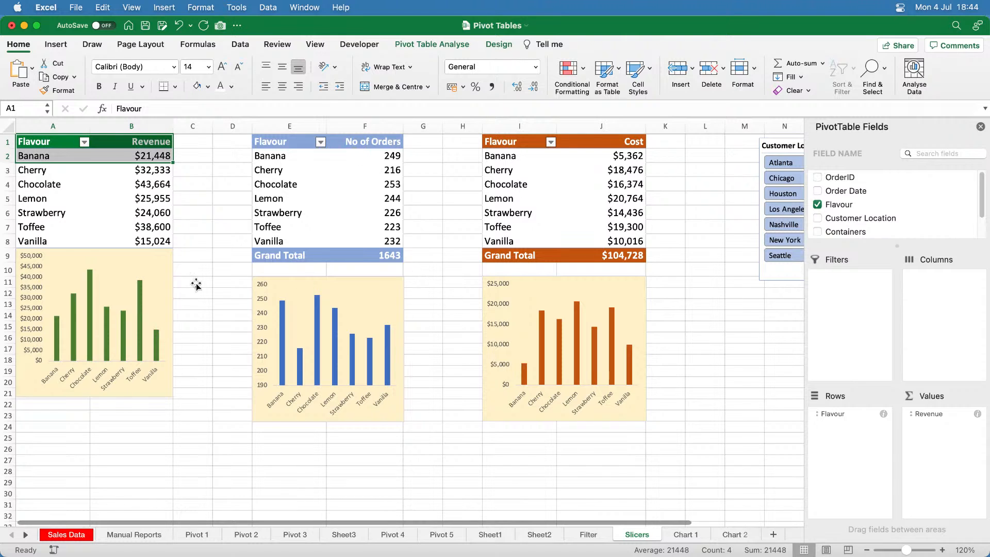
- Move the Revenue chart down below its pivot table to start at row 11, level with the other two charts
{"action": "left_click", "coordinate": [38, 260]}
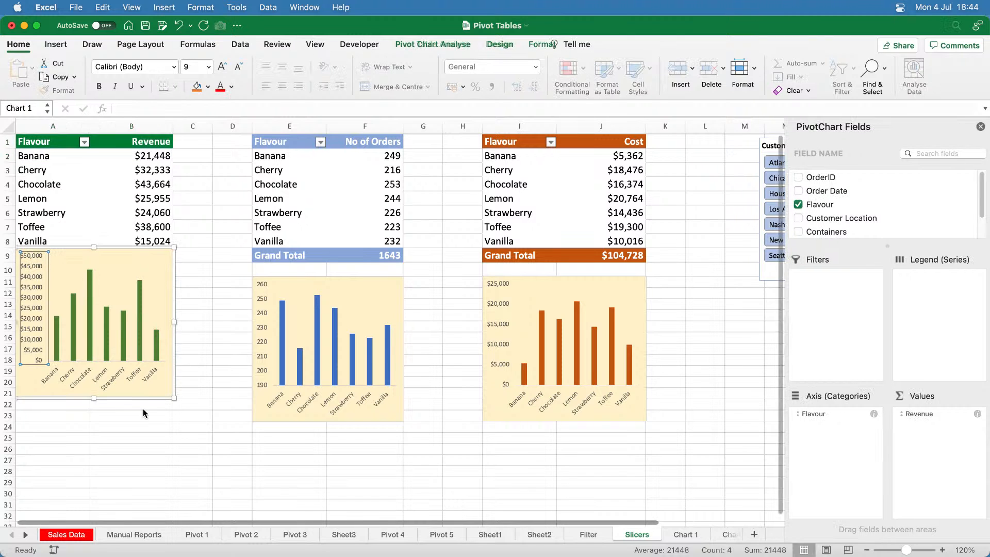
{"action": "left_click_drag", "start_coordinate": [142, 398], "coordinate": [143, 426]}
{"action": "left_click", "coordinate": [219, 387]}
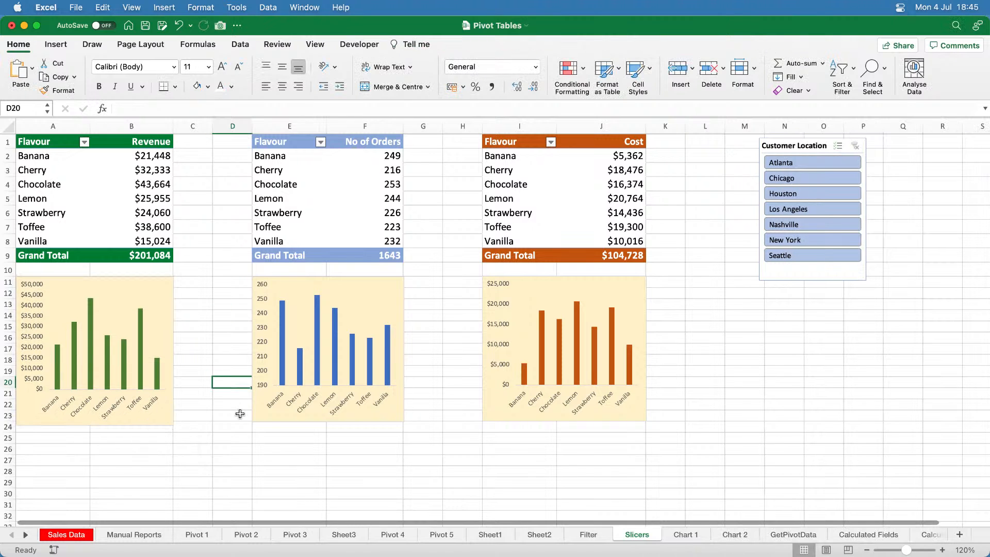
{"action": "left_click", "coordinate": [50, 146]}
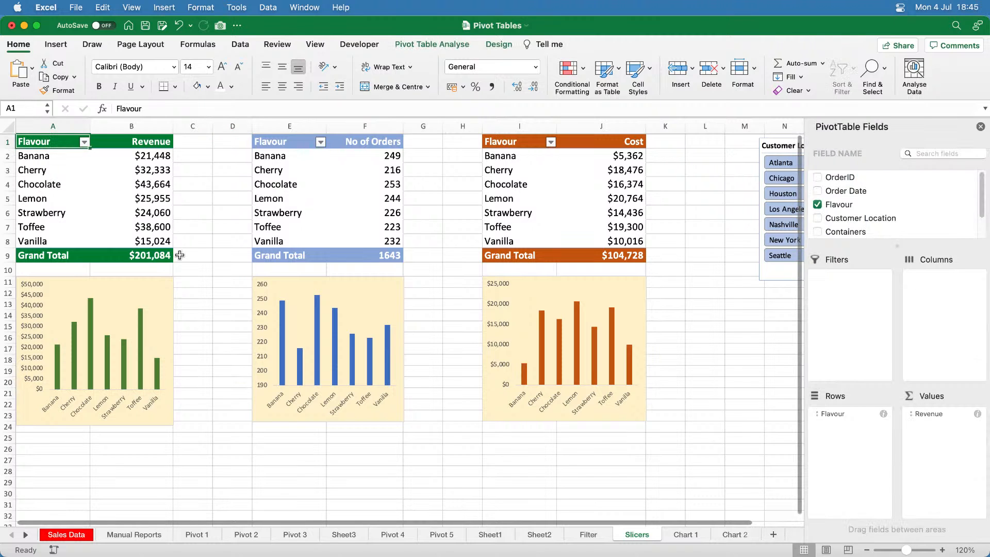
{"action": "left_click", "coordinate": [732, 226]}
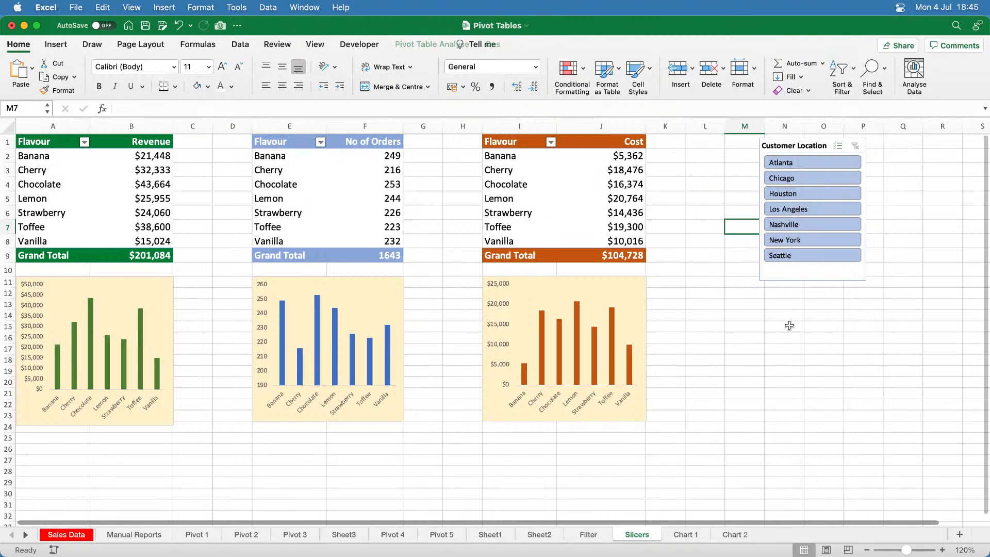
- Move the Customer Location slicer closer to the Cost pivot table, starting at column L, and leave it selected
{"action": "left_click_drag", "start_coordinate": [813, 138], "coordinate": [742, 141]}
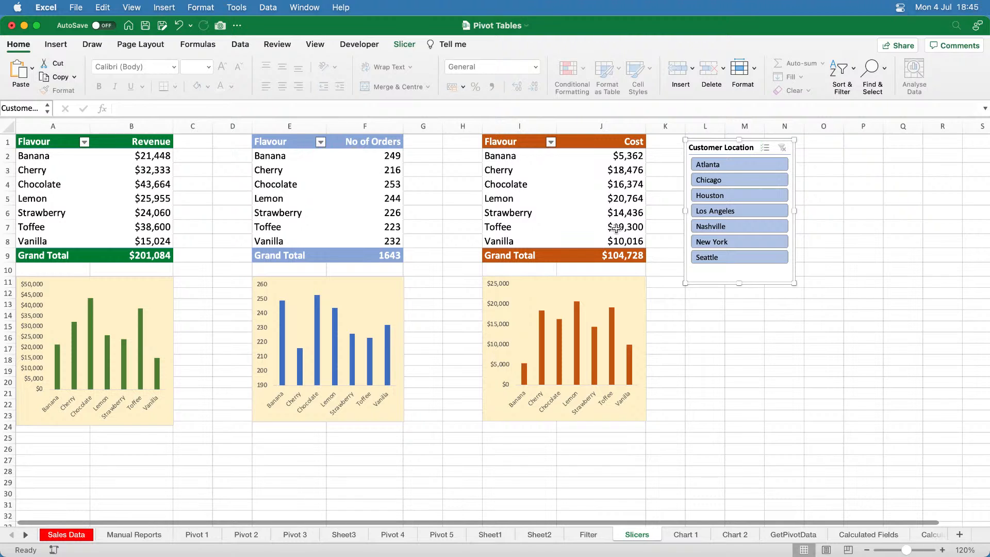
{"action": "left_click", "coordinate": [10, 141]}
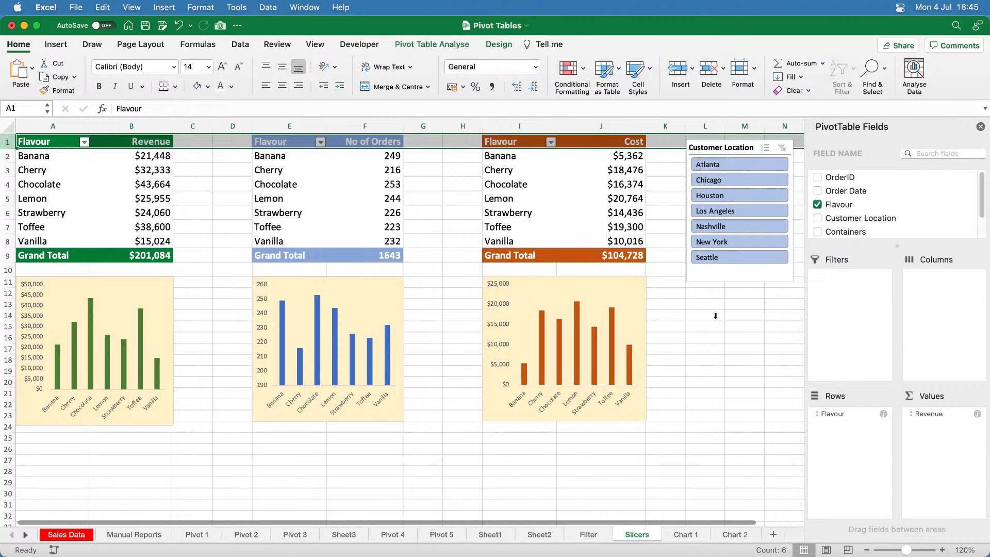
{"action": "left_click", "coordinate": [743, 347]}
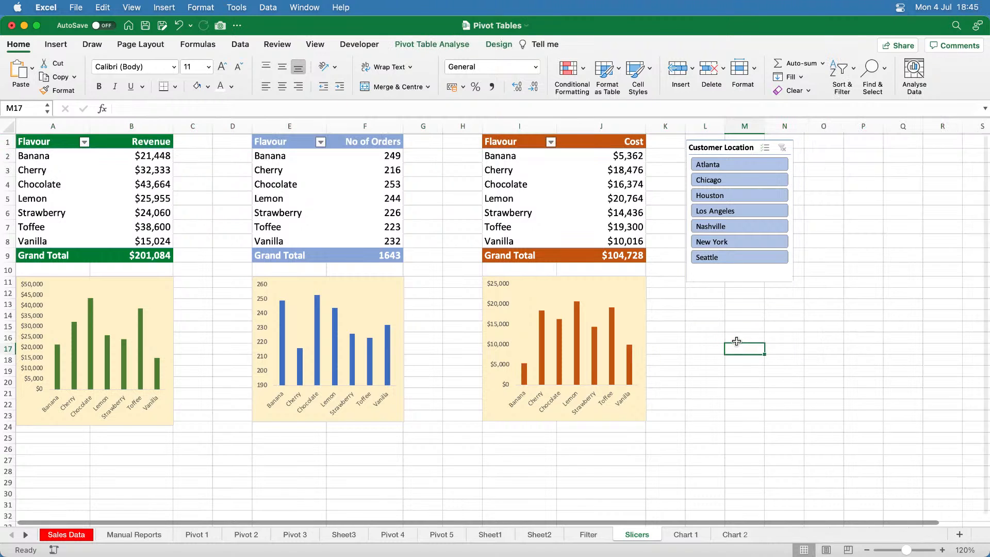
{"action": "left_click", "coordinate": [732, 279]}
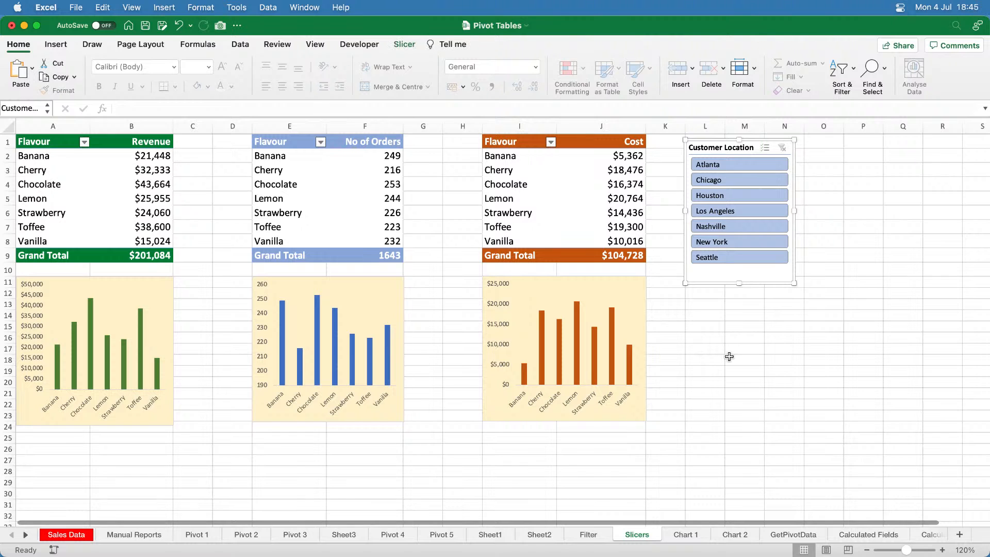
- Connect the Customer Location slicer to PivotTable6 and PivotTable7 on the Slicers sheet as well
{"action": "left_click", "coordinate": [404, 47]}
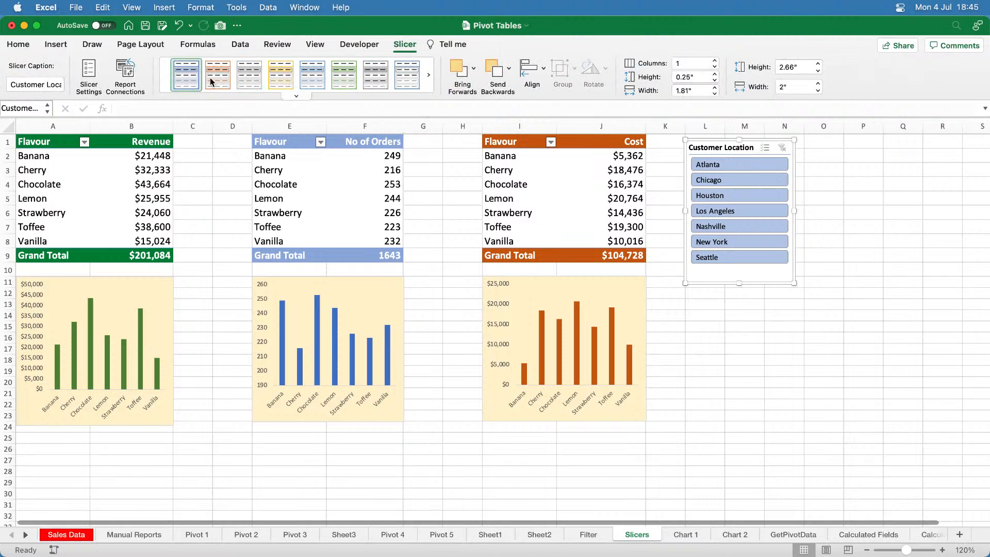
{"action": "left_click", "coordinate": [129, 77]}
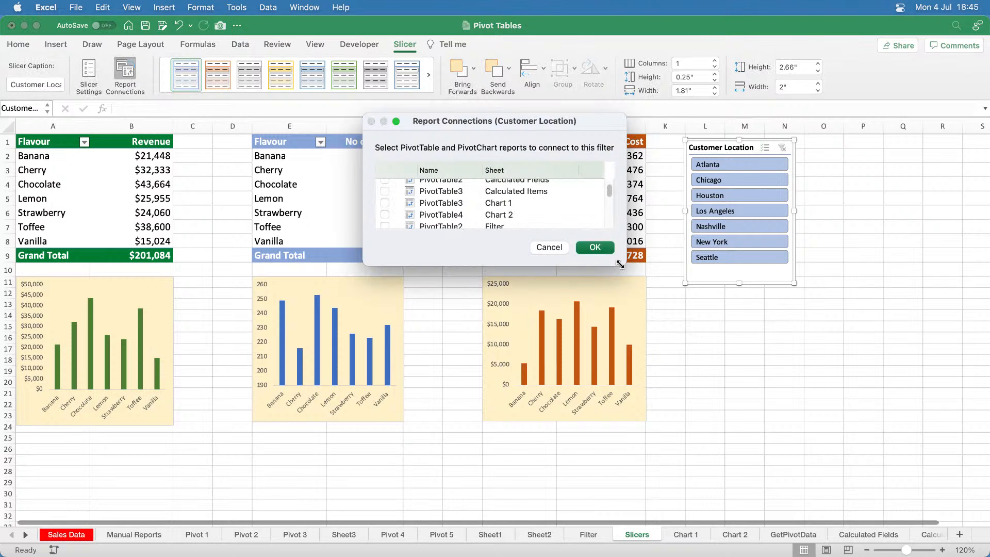
{"action": "left_click_drag", "start_coordinate": [623, 265], "coordinate": [722, 479]}
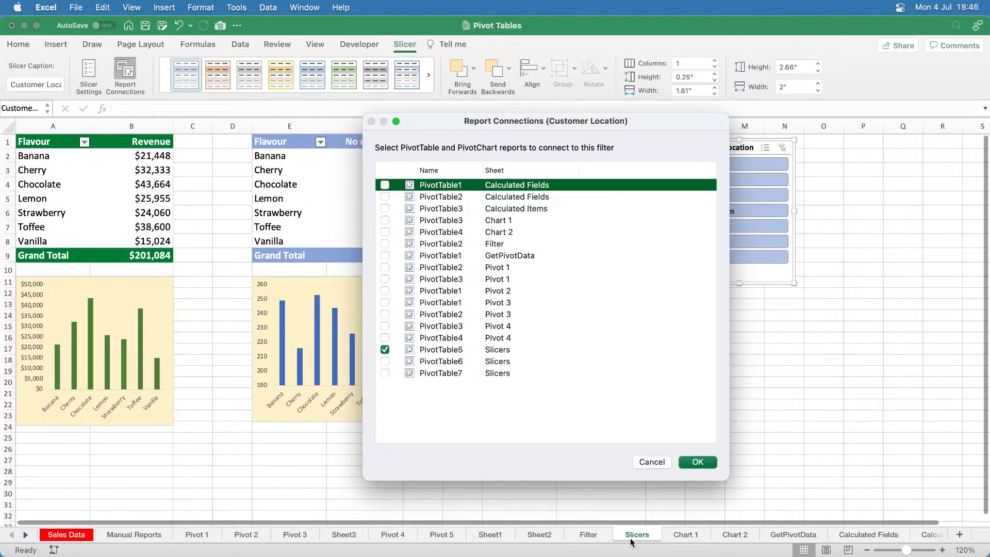
{"action": "left_click", "coordinate": [385, 361]}
{"action": "left_click", "coordinate": [386, 373]}
{"action": "left_click", "coordinate": [698, 462]}
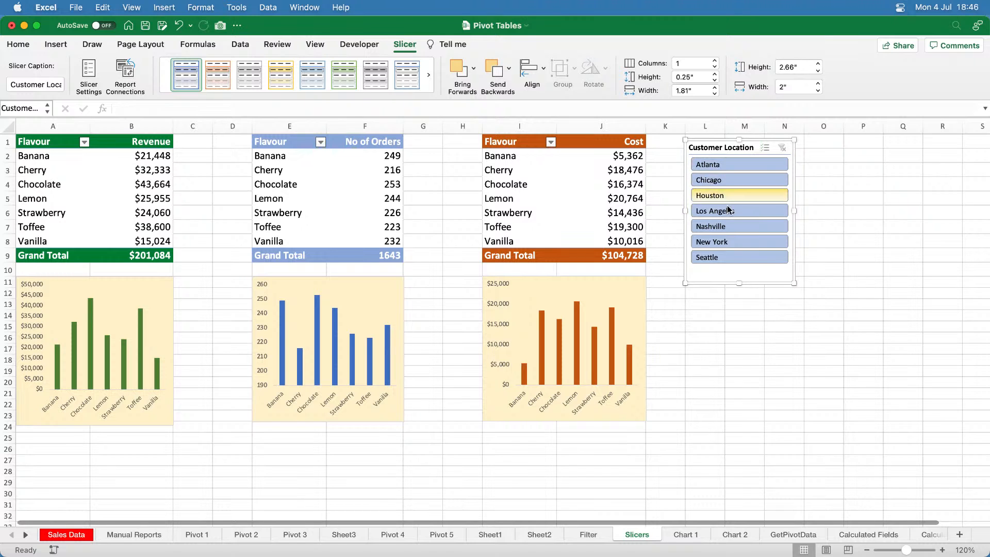
- Filter the three pivot tables by New York, Chicago, Seattle, Houston, Atlanta and Los Angeles one at a time, ending with the slicer filter cleared
{"action": "left_click", "coordinate": [727, 247]}
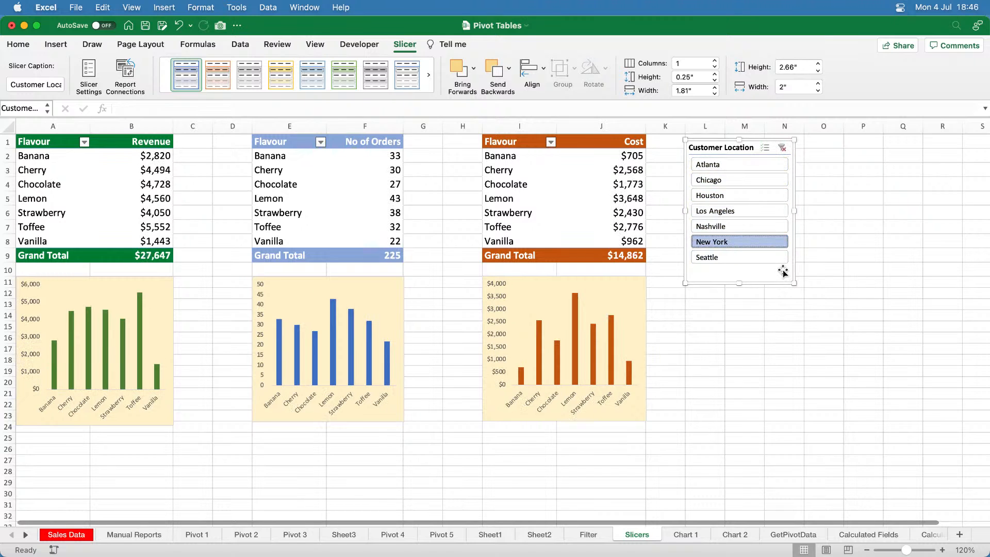
{"action": "left_click", "coordinate": [738, 181]}
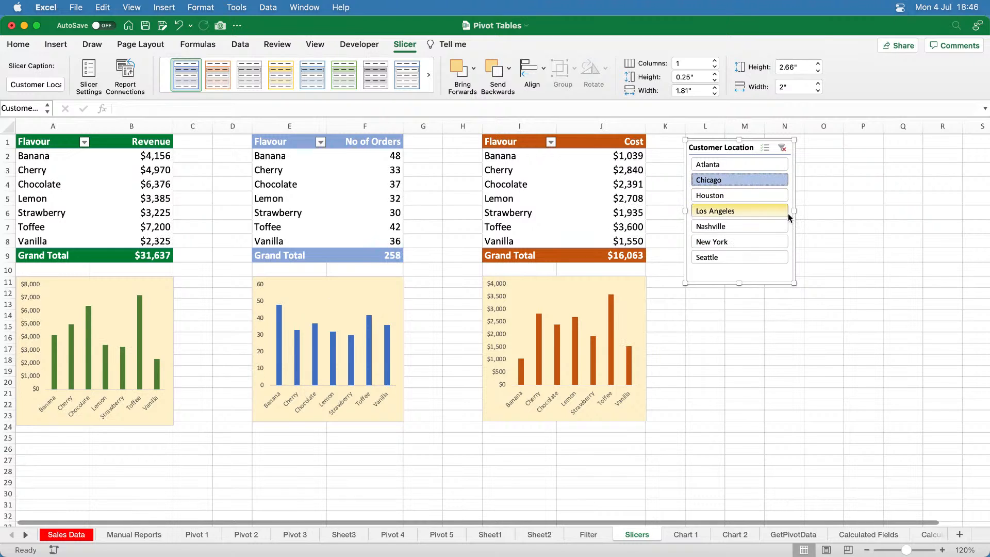
{"action": "left_click", "coordinate": [729, 257]}
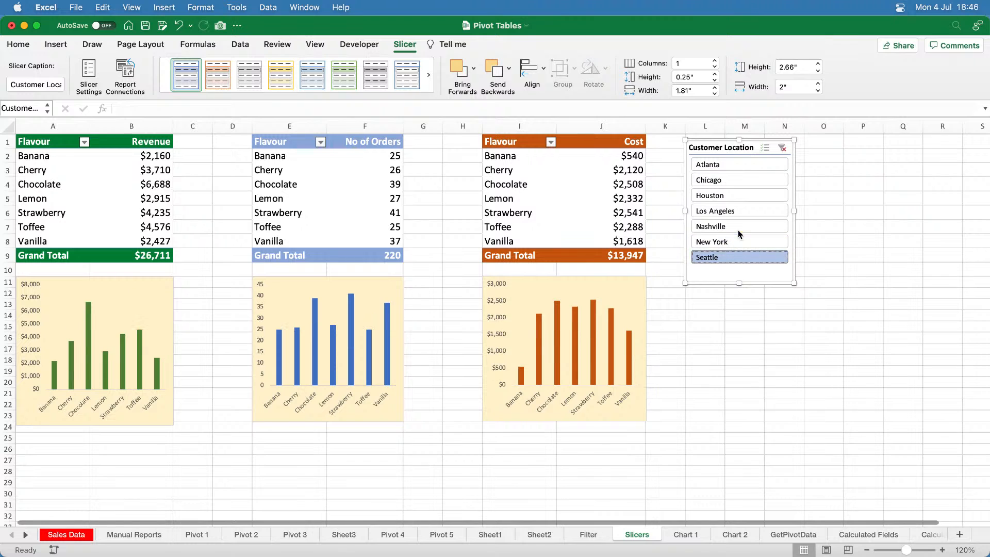
{"action": "left_click", "coordinate": [735, 197]}
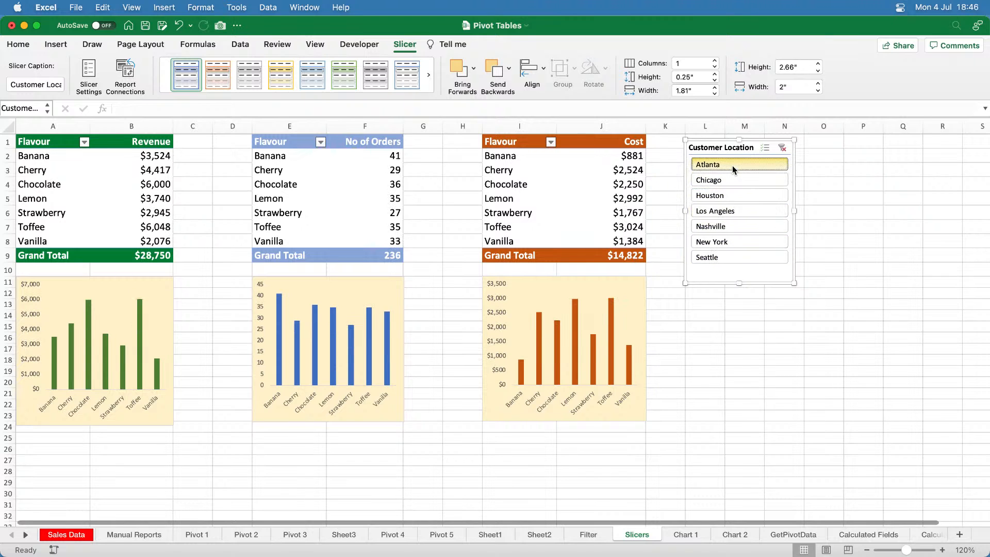
{"action": "left_click", "coordinate": [733, 165]}
{"action": "left_click", "coordinate": [734, 212]}
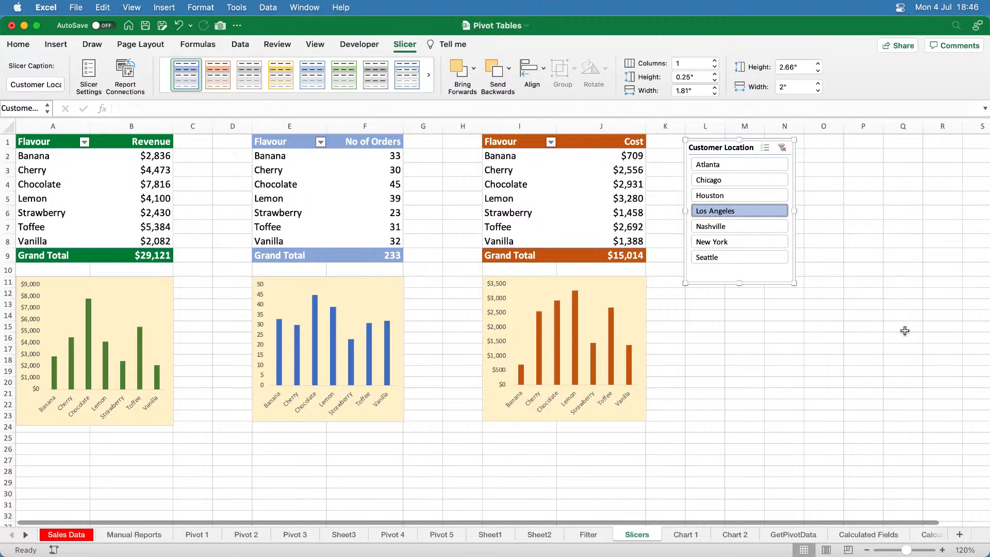
{"action": "left_click", "coordinate": [784, 148]}
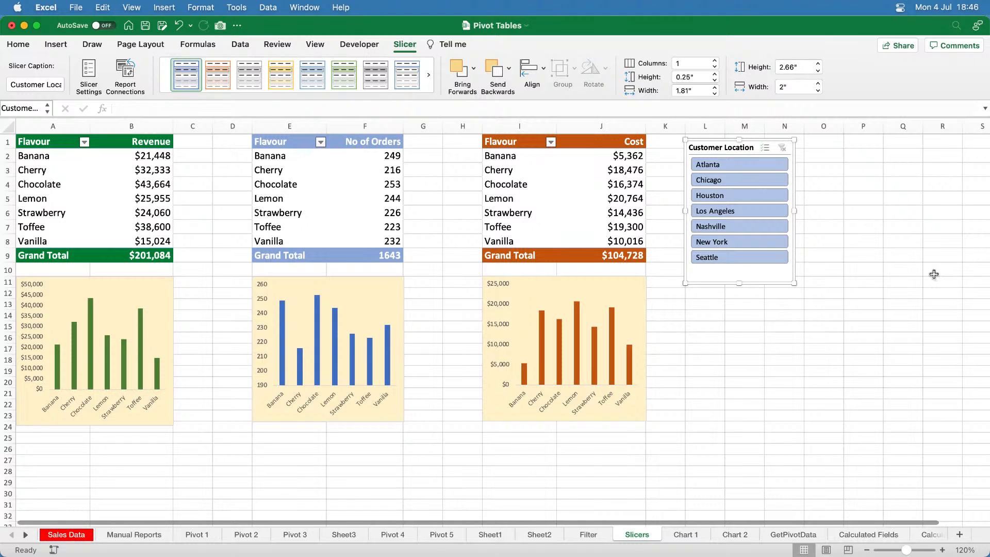
- Filter the three pivot tables by Chicago, Los Angeles and Seattle together using the slicer
{"action": "left_click", "coordinate": [752, 182]}
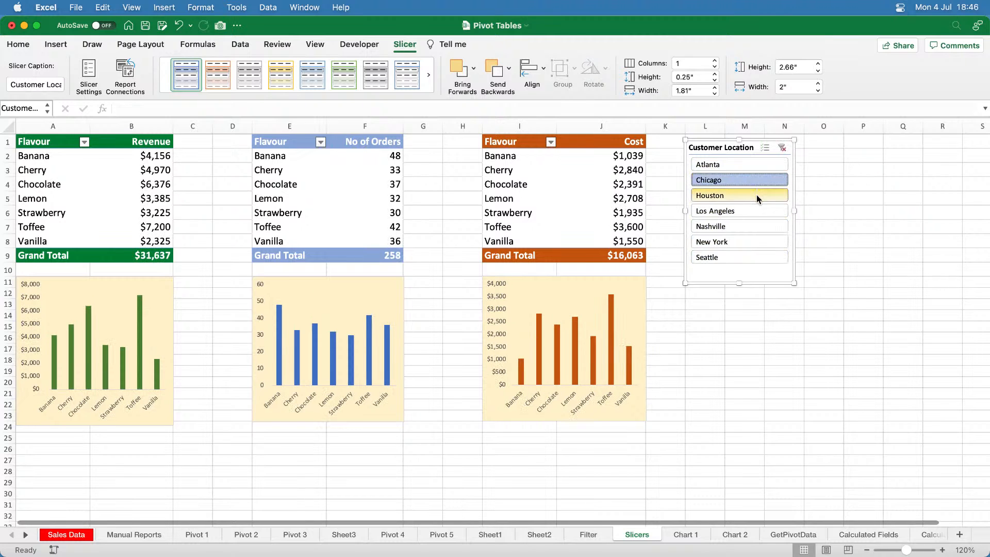
{"action": "right_click", "coordinate": [754, 209]}
{"action": "left_click", "coordinate": [726, 211]}
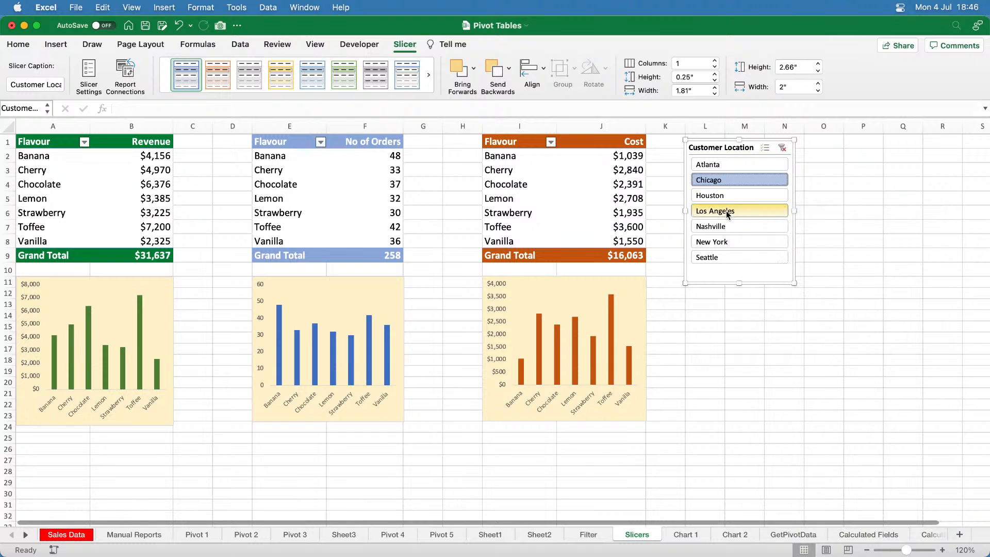
{"action": "left_click", "coordinate": [726, 210], "text": "super"}
{"action": "left_click", "coordinate": [738, 257], "text": "super"}
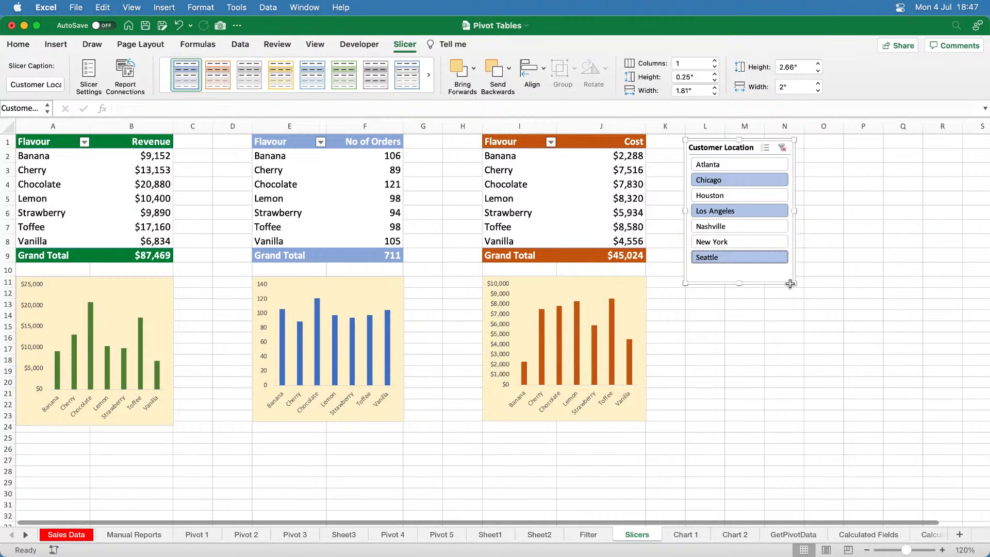
- Add and remove Atlanta, remove and restore Seattle in the slicer selection, and clear the whole slicer filter
{"action": "left_click", "coordinate": [738, 163], "text": "super"}
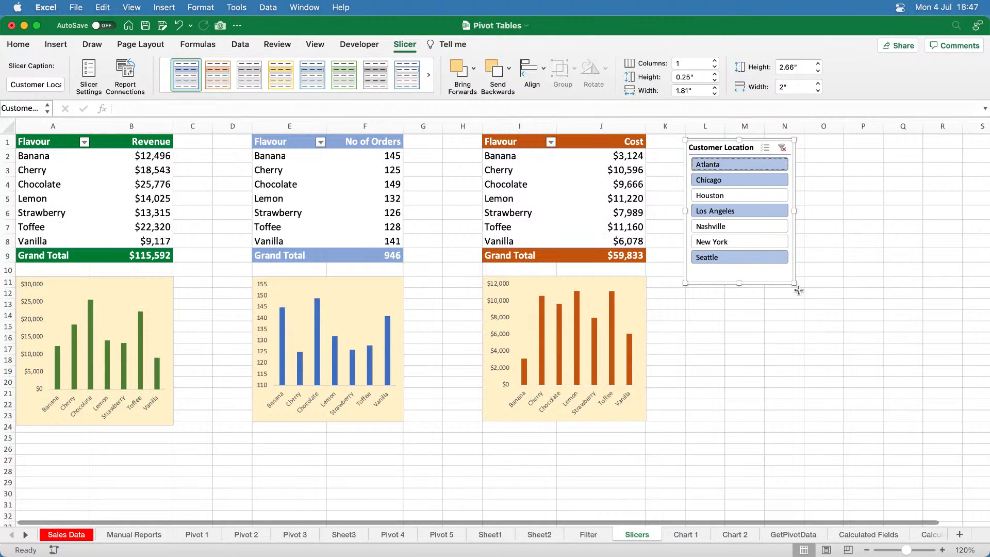
{"action": "left_click", "coordinate": [736, 164], "text": "super"}
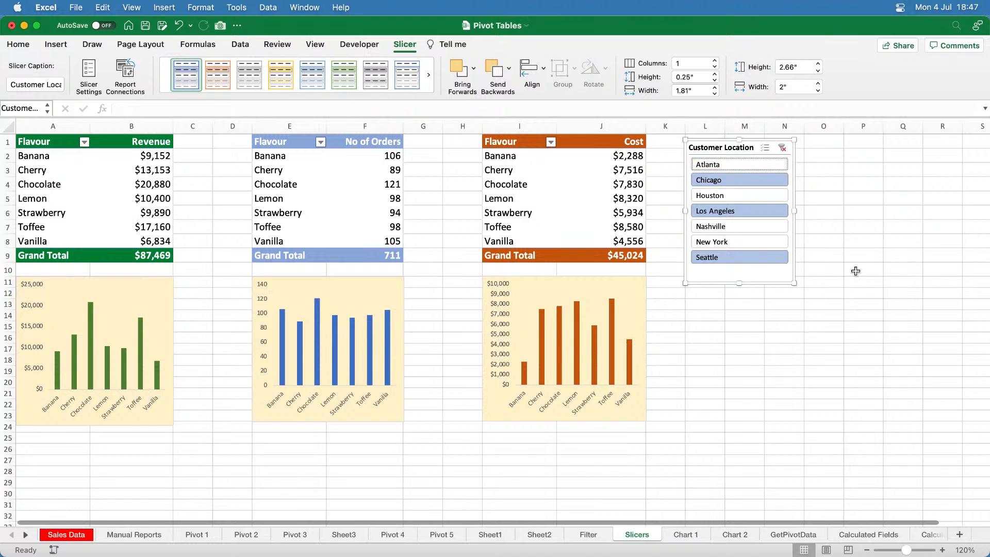
{"action": "left_click", "coordinate": [764, 256], "text": "super"}
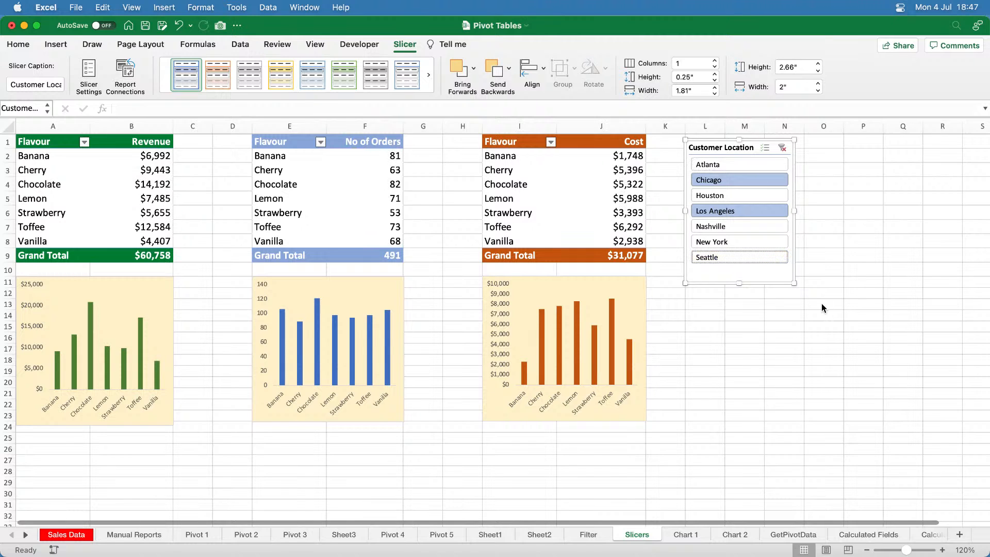
{"action": "left_click", "coordinate": [751, 256], "text": "super"}
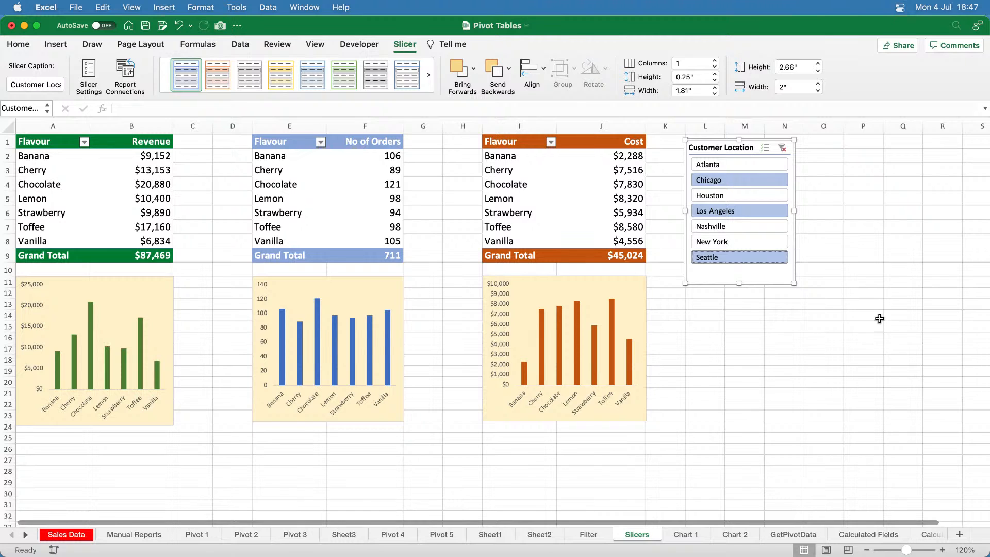
{"action": "left_click", "coordinate": [782, 149]}
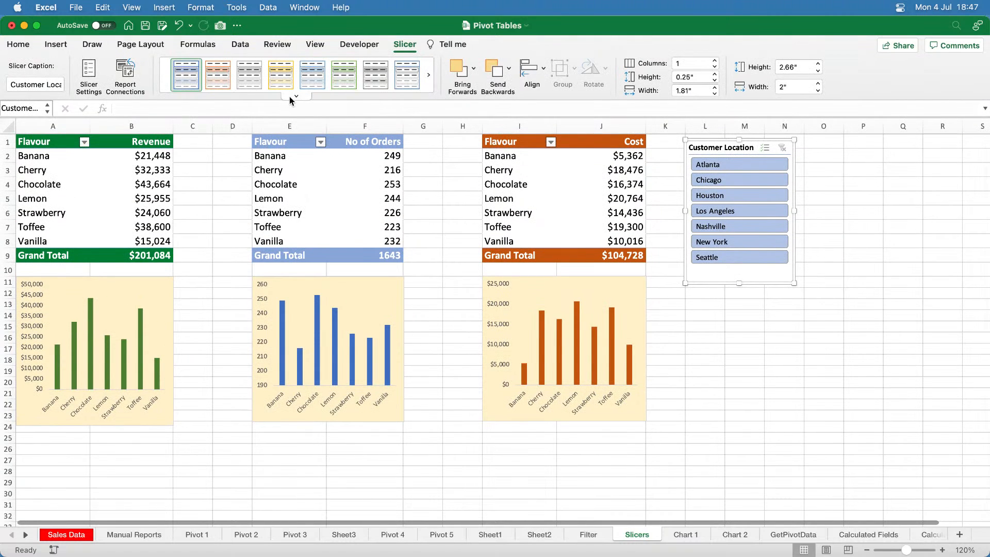
- Apply the light green style to the Customer Location slicer
{"action": "left_click", "coordinate": [292, 97]}
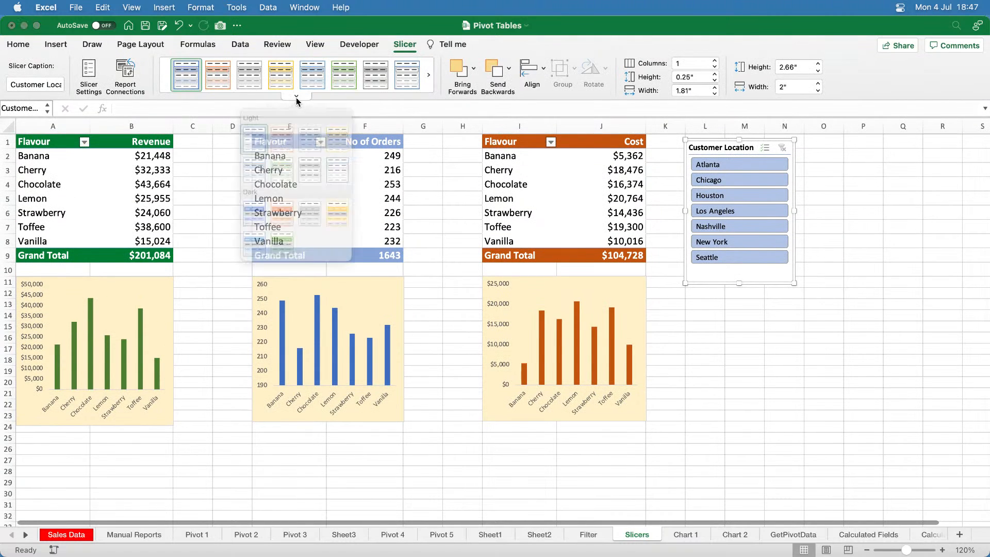
{"action": "left_click", "coordinate": [289, 178]}
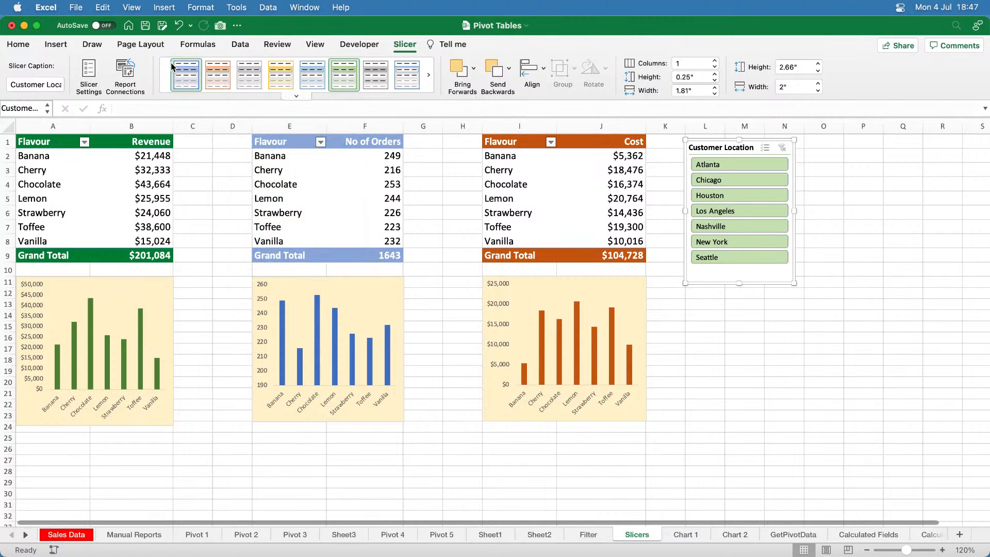
- Arrange the slicer buttons in 3 columns and resize the slicer to about 4.66" wide and 1.31" high
{"action": "left_click", "coordinate": [715, 61]}
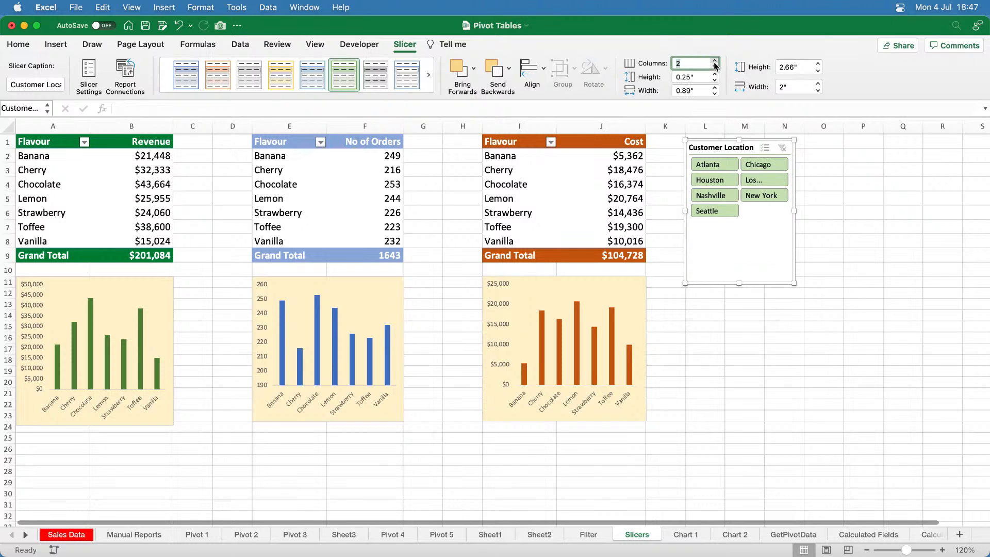
{"action": "left_click", "coordinate": [714, 61]}
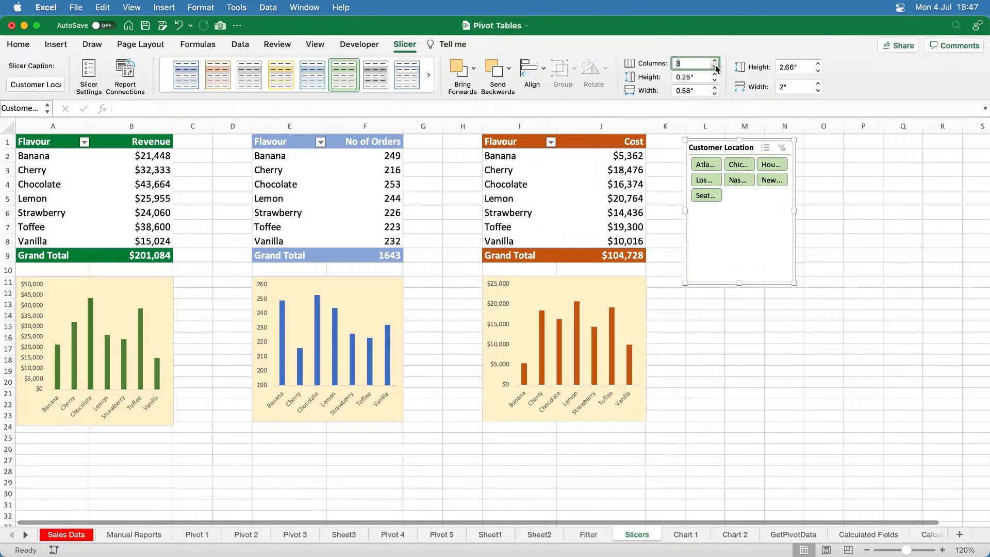
{"action": "left_click", "coordinate": [715, 66]}
{"action": "left_click", "coordinate": [715, 66]}
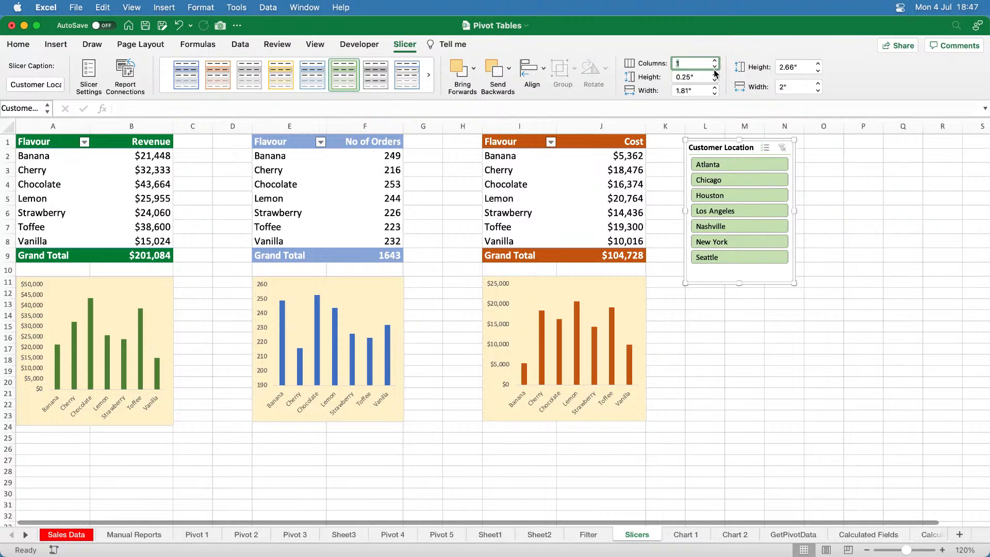
{"action": "left_click", "coordinate": [715, 61]}
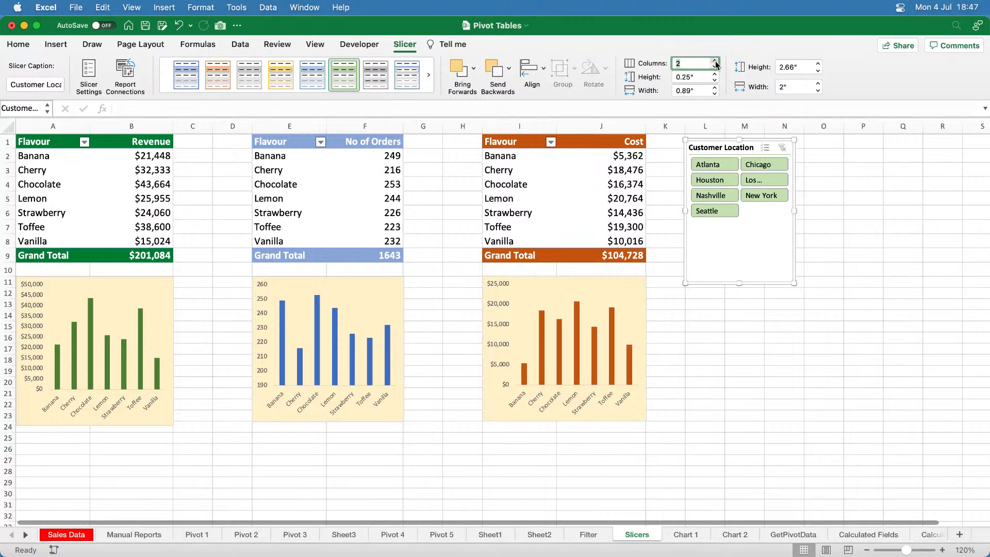
{"action": "left_click", "coordinate": [715, 61]}
{"action": "left_click_drag", "start_coordinate": [843, 212], "coordinate": [936, 212]}
{"action": "left_click_drag", "start_coordinate": [811, 287], "coordinate": [796, 210]}
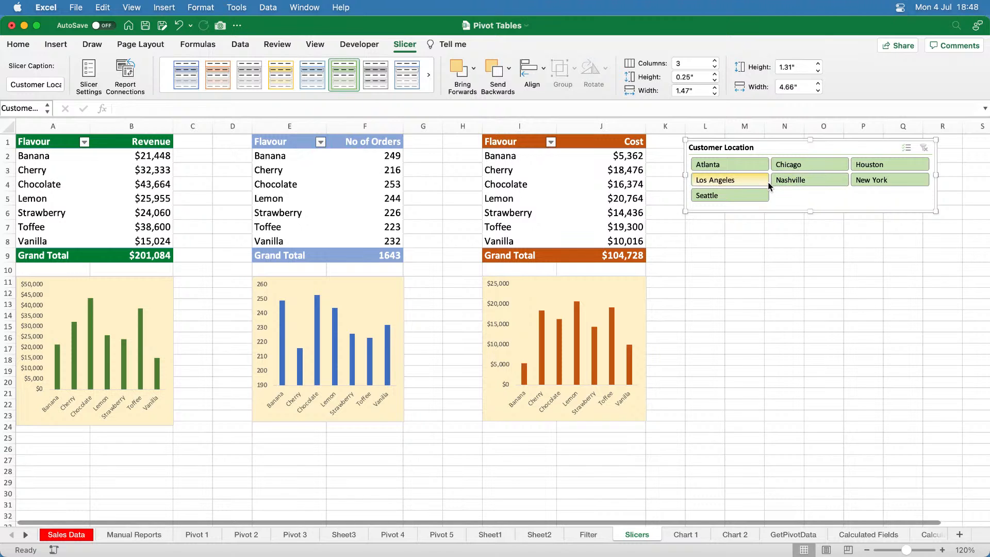
- Filter the pivot tables by New York, Atlanta, Seattle and Chicago together, and clear the slicer filter
{"action": "left_click", "coordinate": [886, 178]}
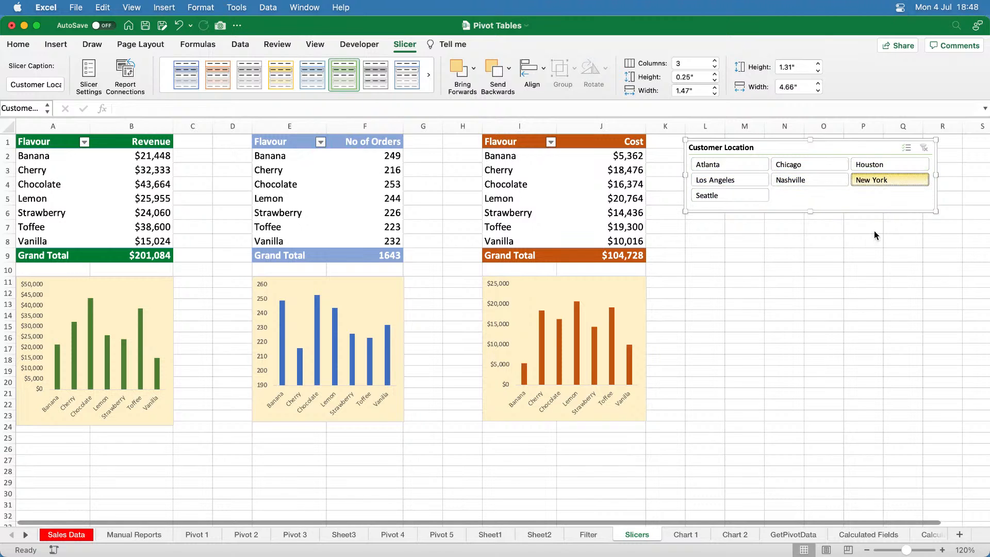
{"action": "left_click", "coordinate": [729, 171], "text": "super"}
{"action": "left_click", "coordinate": [735, 194], "text": "super"}
{"action": "left_click", "coordinate": [799, 167], "text": "super"}
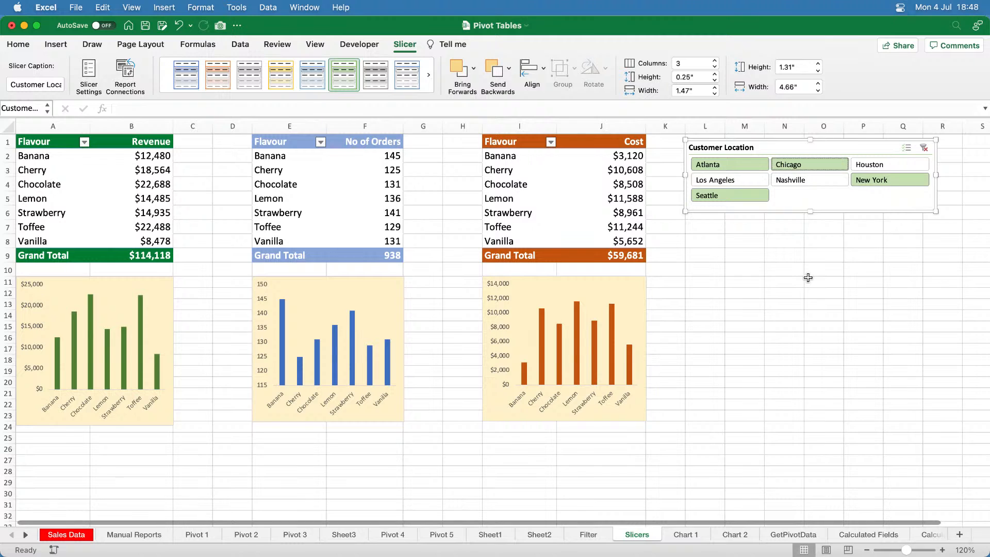
{"action": "left_click", "coordinate": [925, 148]}
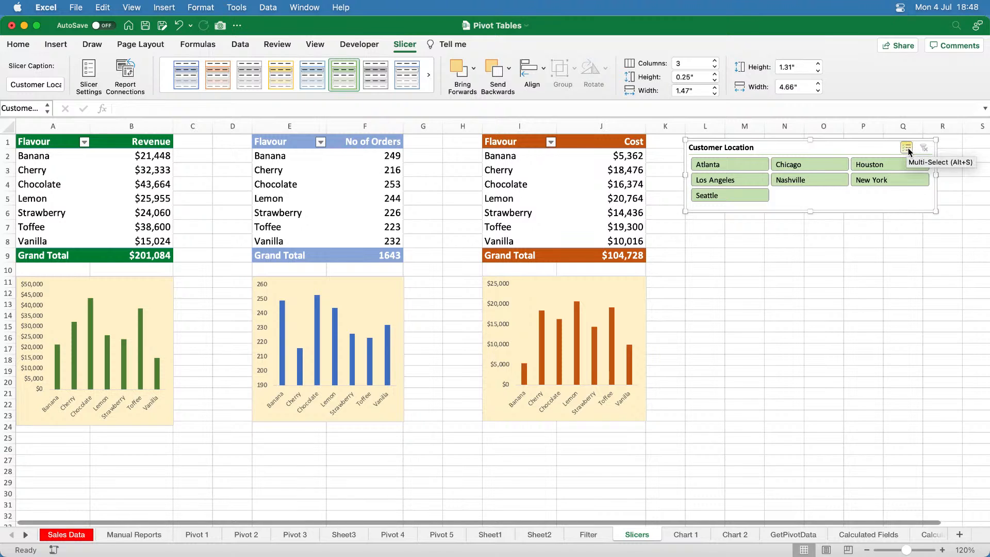
- Filter the pivot tables by Chicago alone with multi-select off, and clear the slicer filter
{"action": "left_click", "coordinate": [907, 149]}
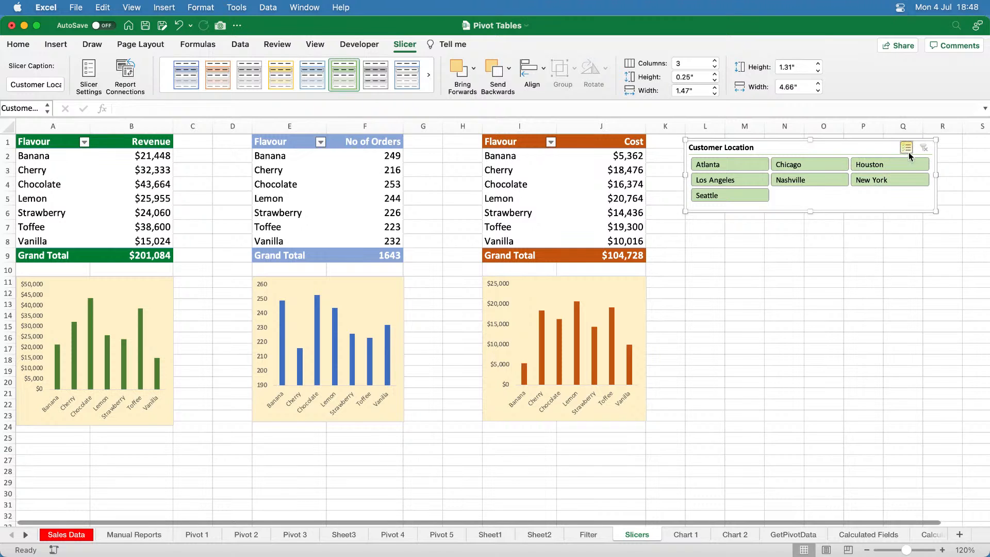
{"action": "left_click", "coordinate": [827, 164]}
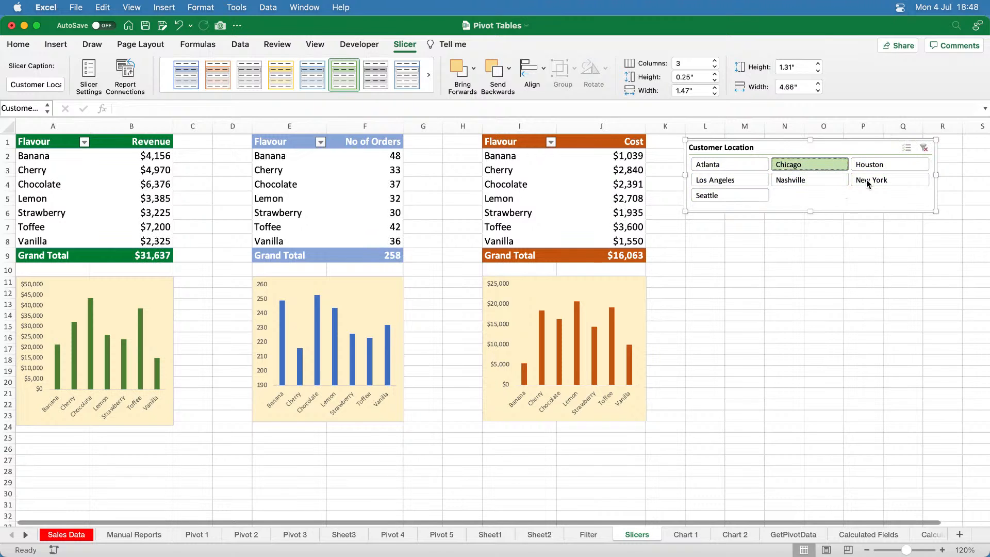
{"action": "left_click", "coordinate": [924, 148]}
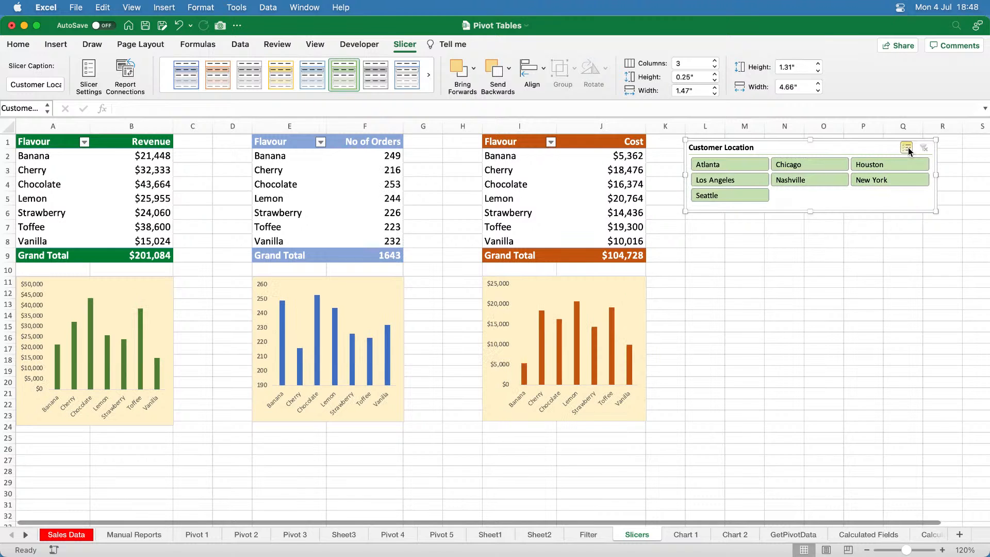
- With multi-select on, deselect New York, Atlanta, Seattle, Nashville and Chicago in the slicer, keeping only Houston and Los Angeles
{"action": "left_click", "coordinate": [890, 180]}
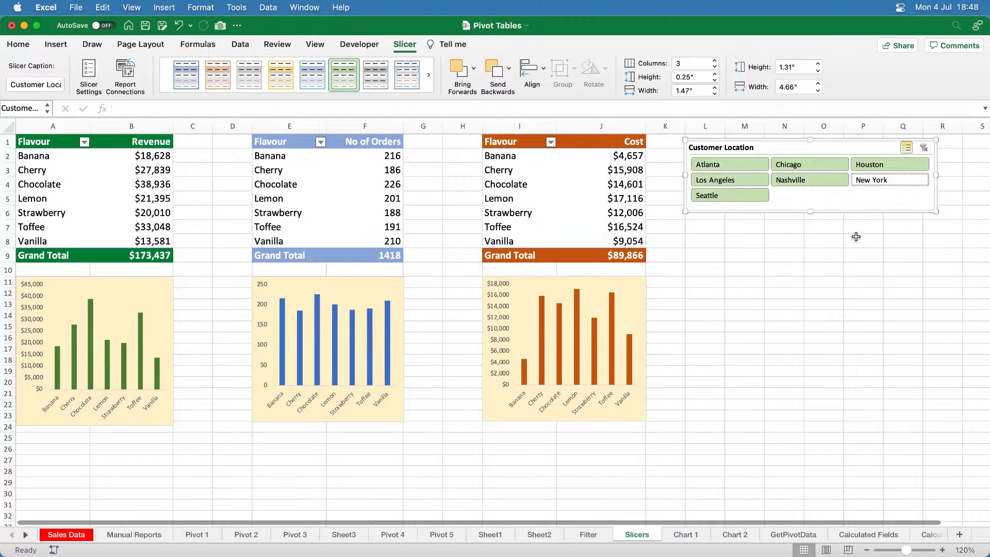
{"action": "left_click", "coordinate": [748, 166]}
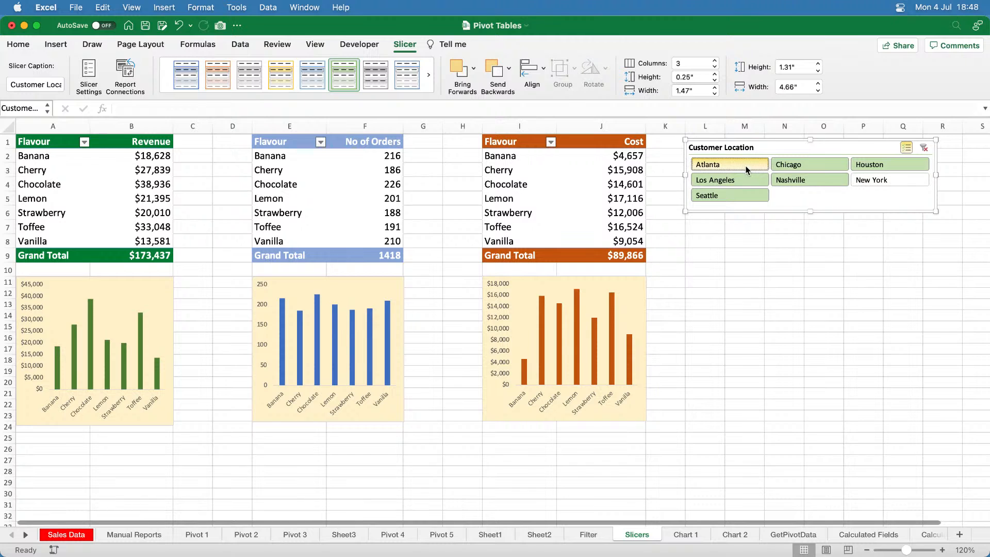
{"action": "left_click", "coordinate": [740, 196]}
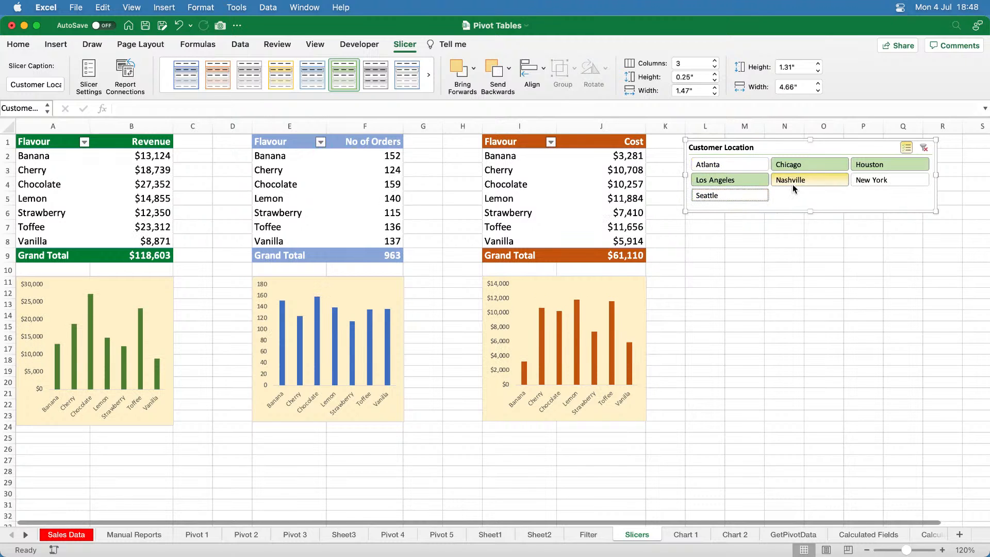
{"action": "left_click", "coordinate": [810, 176]}
{"action": "left_click", "coordinate": [813, 163]}
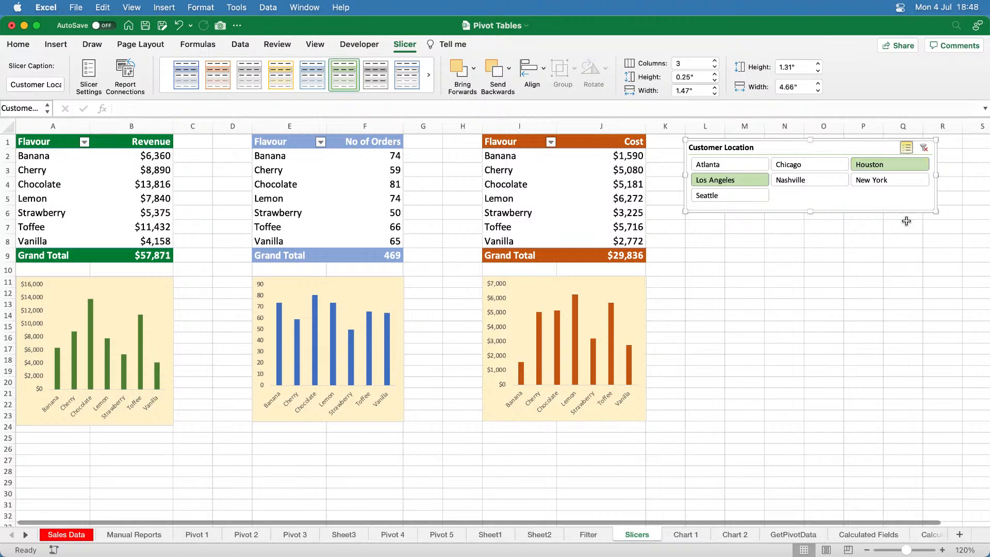
- Clear the Customer Location slicer filter, exclude New York with multi-select on, and clear the filter again
{"action": "left_click", "coordinate": [924, 148]}
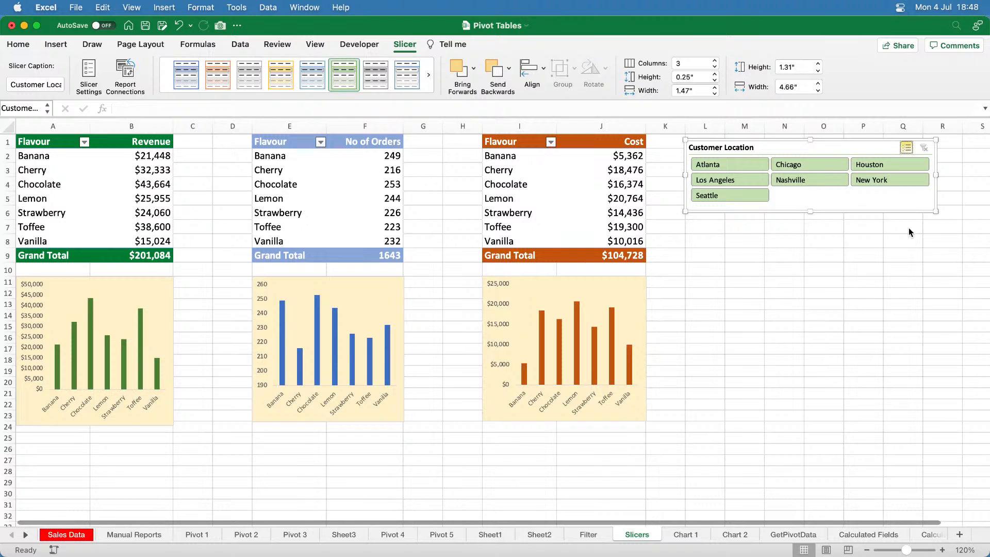
{"action": "left_click", "coordinate": [888, 181]}
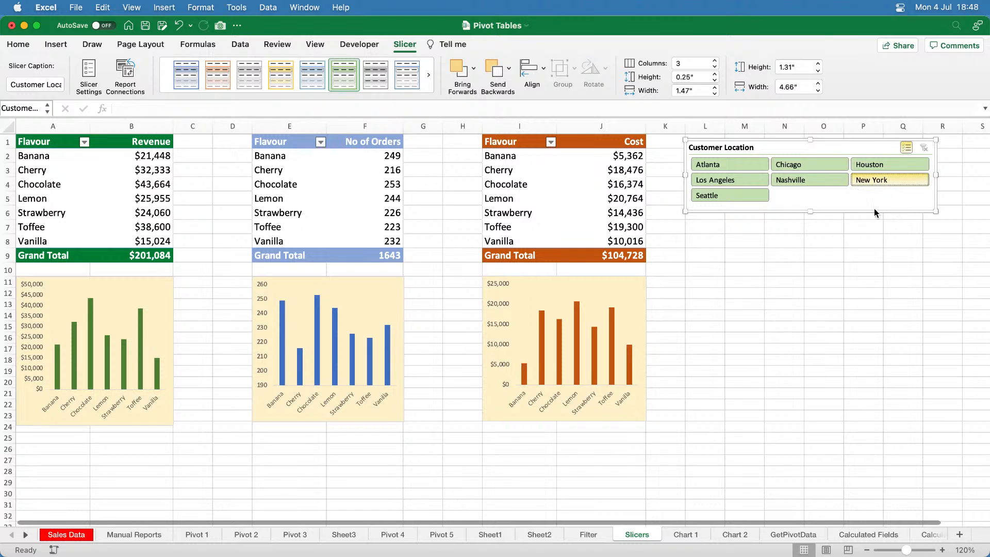
{"action": "left_click", "coordinate": [923, 148]}
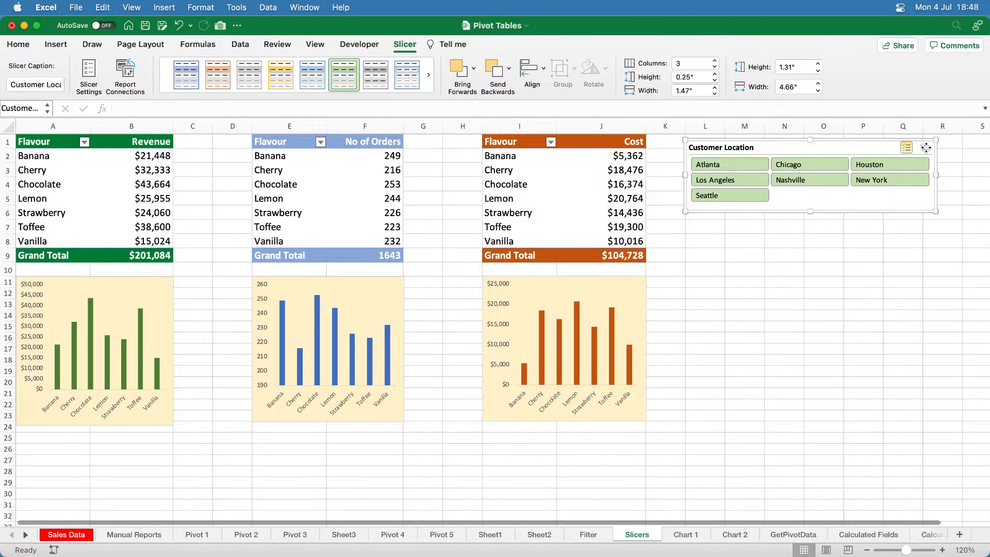
- Exclude Houston with multi-select on, filter by Houston, New York and Chicago one at a time with it off, and clear the slicer filter
{"action": "left_click", "coordinate": [904, 164]}
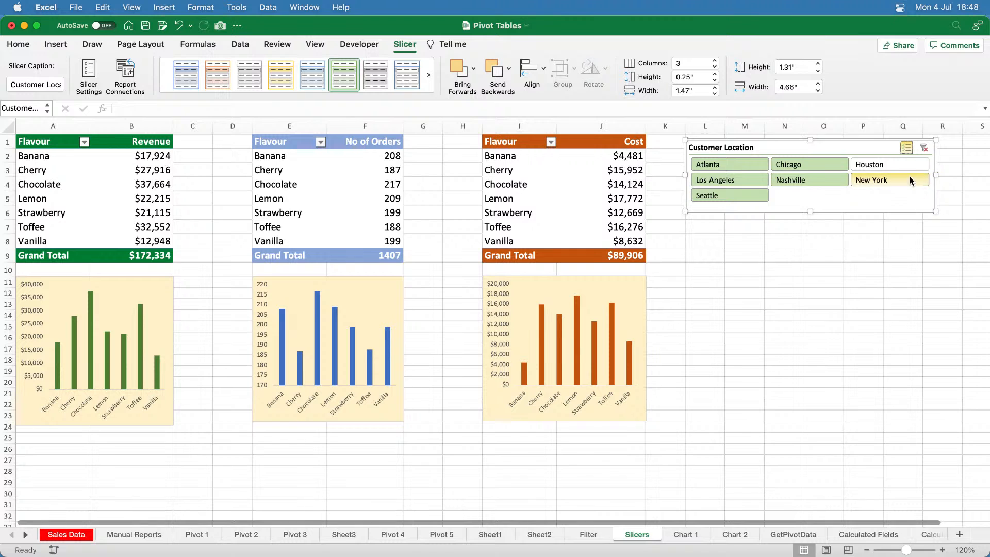
{"action": "left_click", "coordinate": [902, 166]}
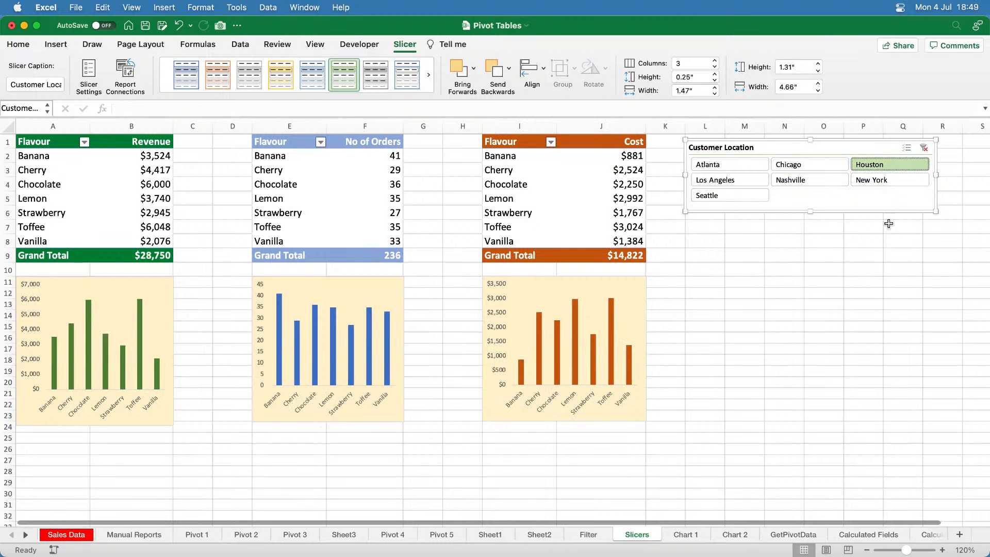
{"action": "left_click", "coordinate": [889, 181]}
{"action": "left_click", "coordinate": [887, 165]}
{"action": "left_click", "coordinate": [821, 169]}
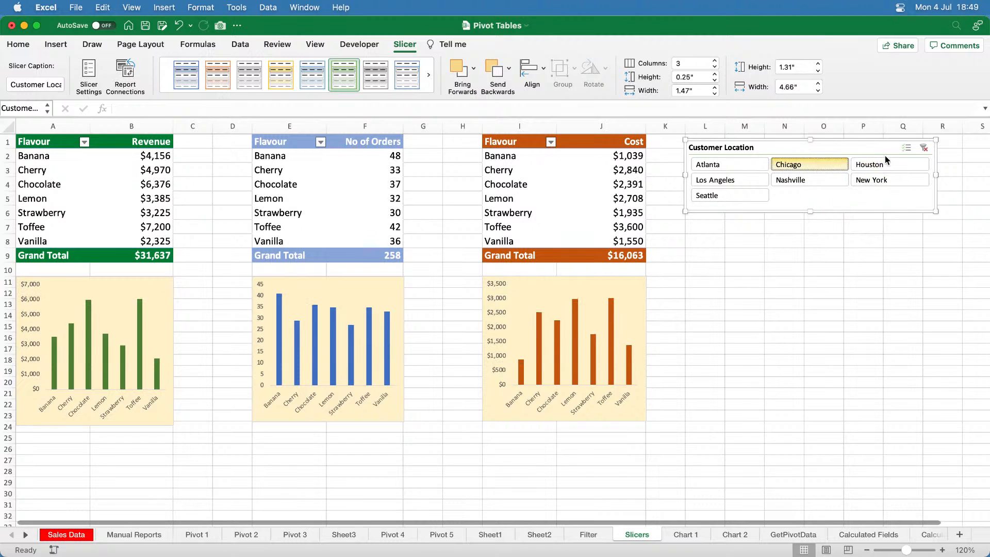
{"action": "left_click", "coordinate": [924, 149]}
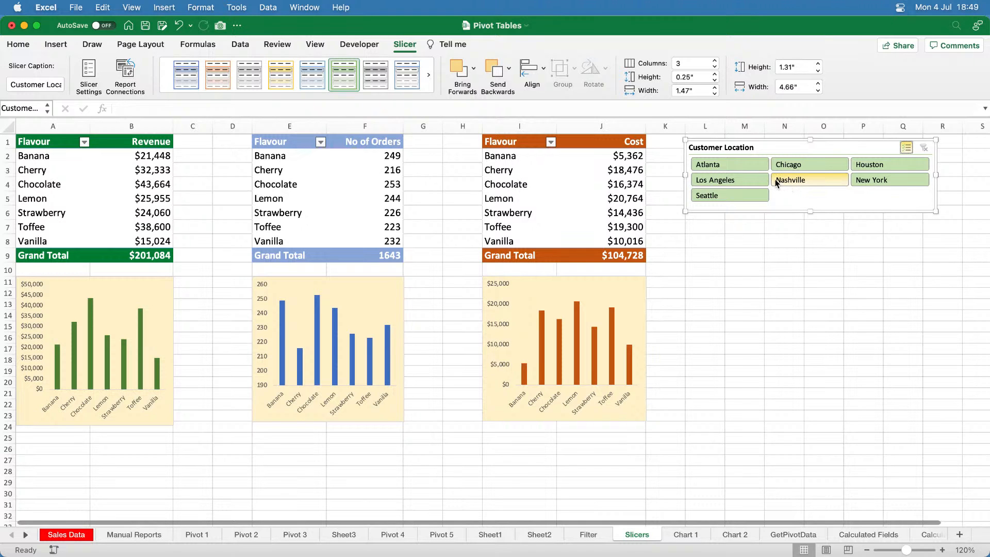
- With multi-select on, exclude Atlanta, Chicago and Nashville in the slicer, and reset it by clearing the filter and turning multi-select off
{"action": "left_click", "coordinate": [729, 164]}
{"action": "left_click", "coordinate": [810, 164]}
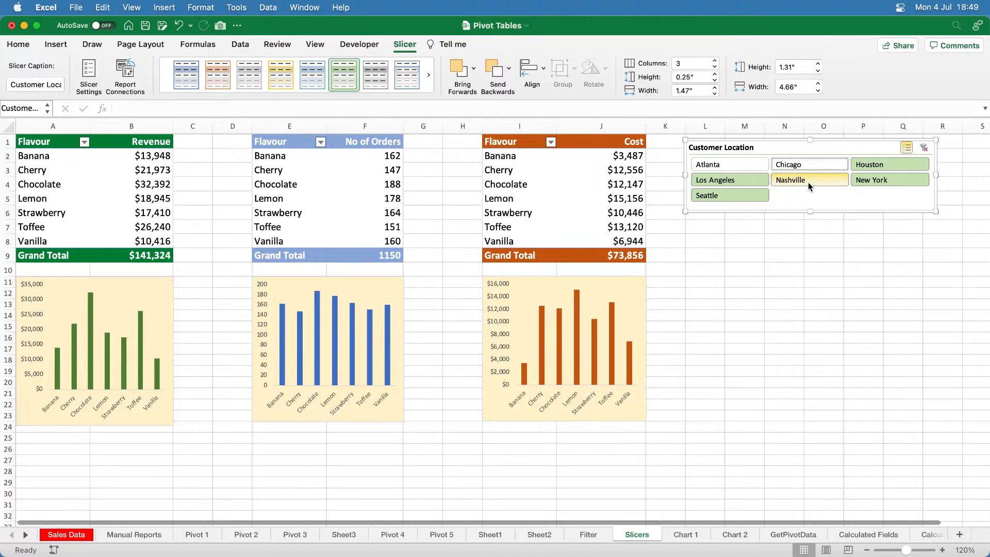
{"action": "left_click", "coordinate": [872, 179]}
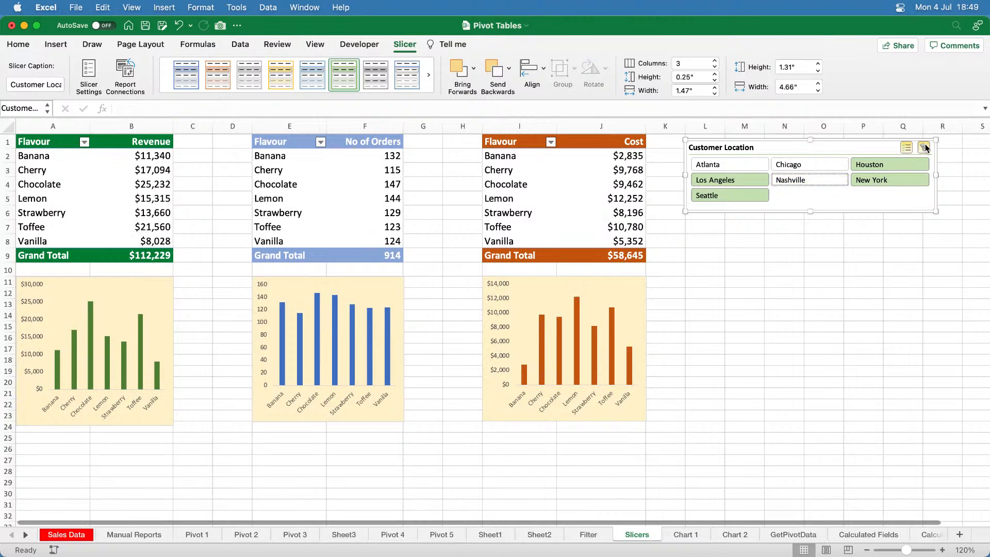
{"action": "left_click", "coordinate": [924, 148]}
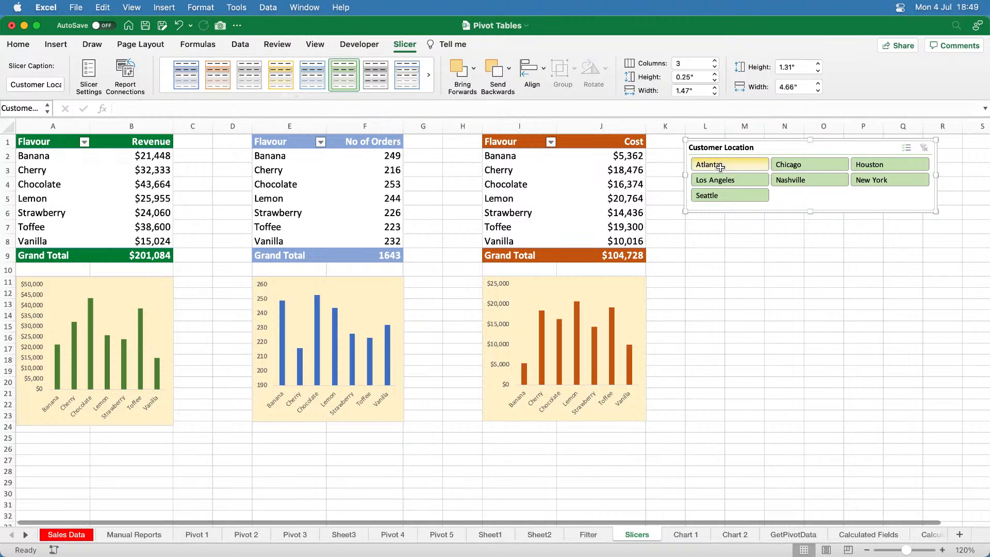
- Review which pivot tables are connected to the Customer Location slicer, leaving the report connections without changes
{"action": "left_click", "coordinate": [124, 72]}
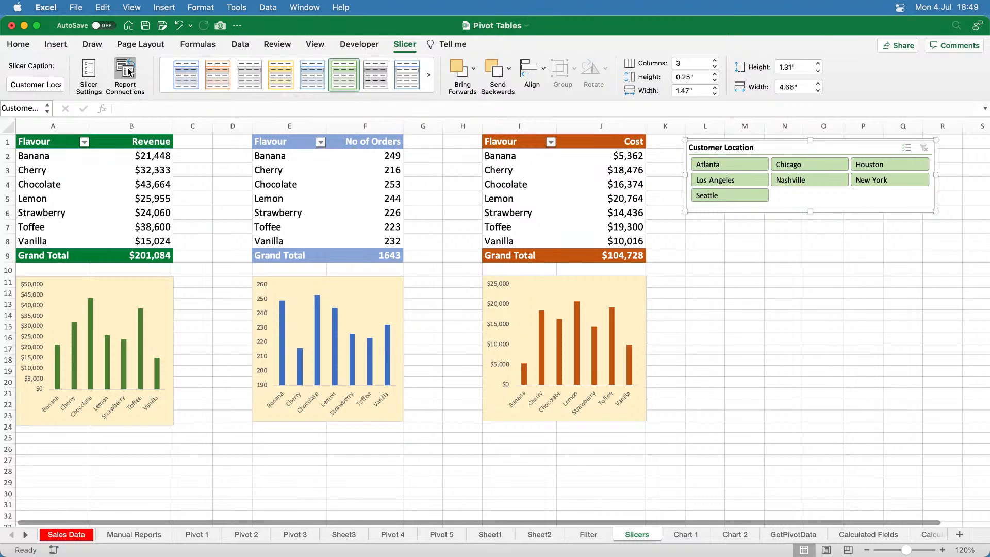
{"action": "left_click_drag", "start_coordinate": [622, 264], "coordinate": [705, 480]}
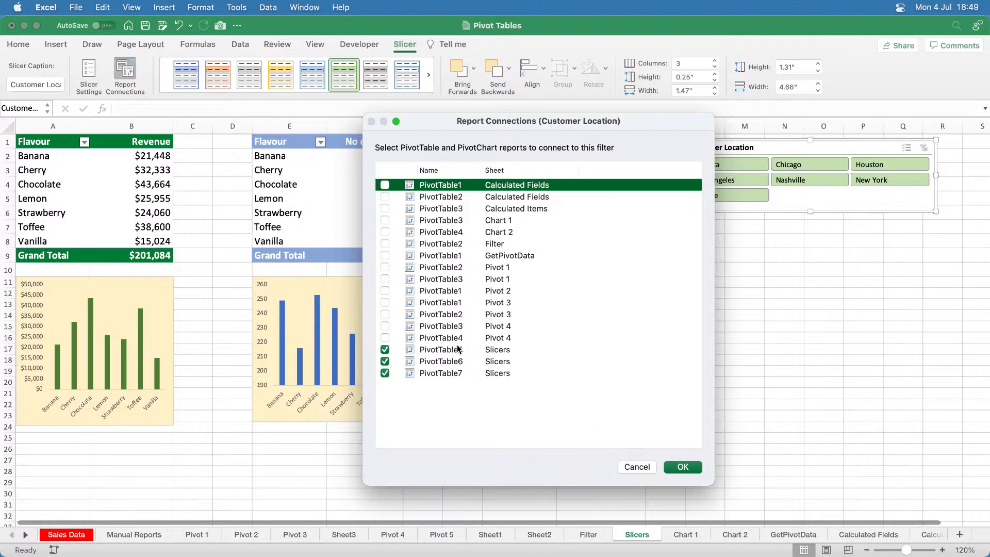
{"action": "left_click", "coordinate": [636, 466]}
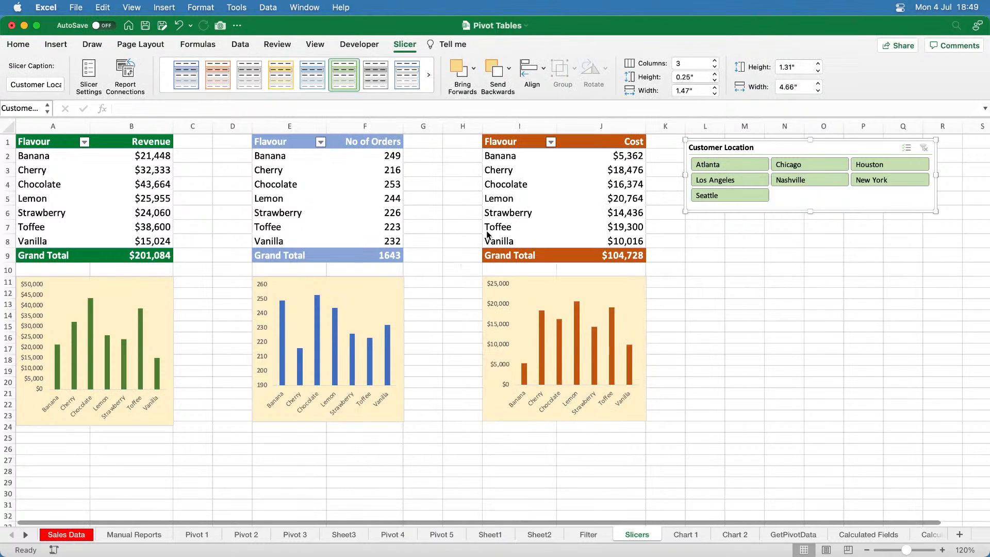
- Check the pivot table names of the Cost, No of Orders and Revenue pivot tables on the Slicers sheet
{"action": "left_click", "coordinate": [507, 148]}
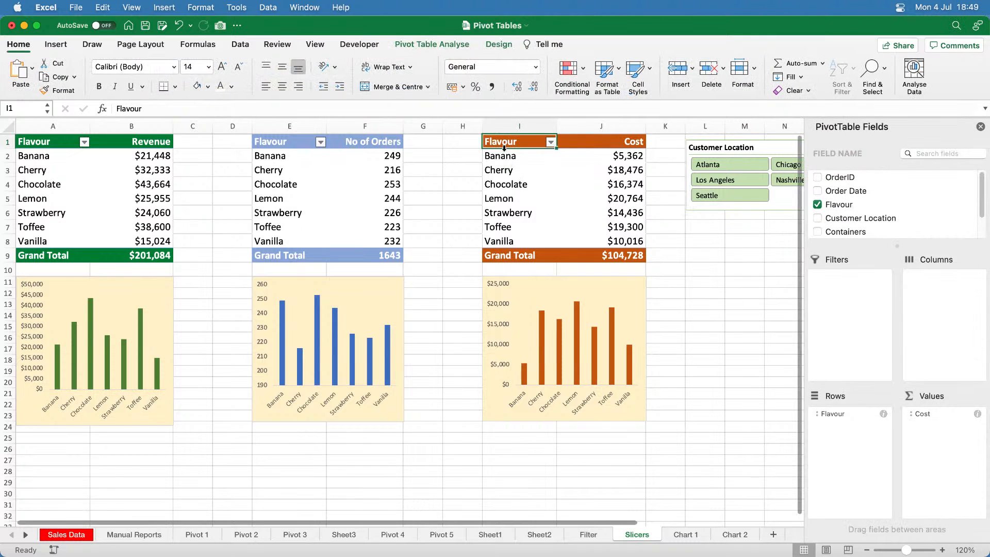
{"action": "left_click", "coordinate": [446, 45]}
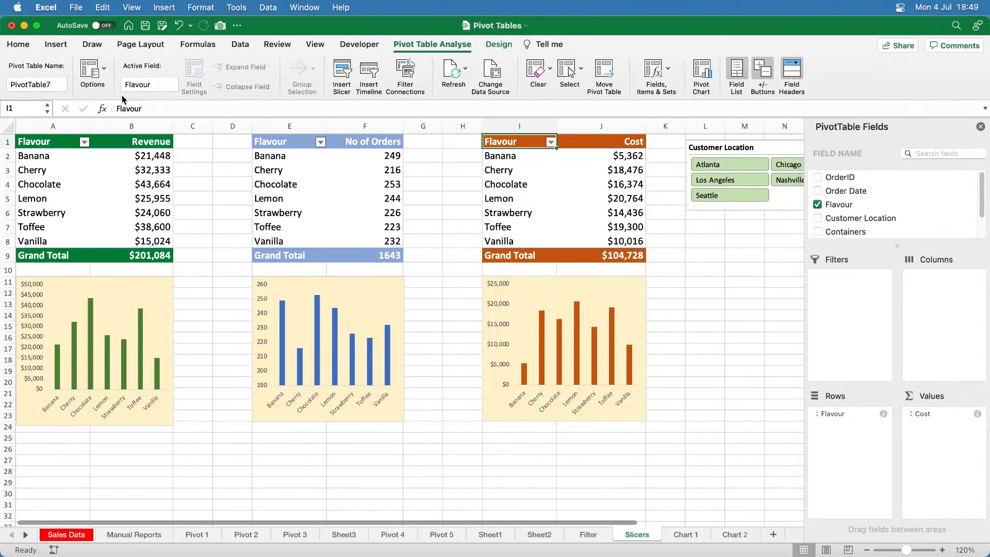
{"action": "left_click_drag", "start_coordinate": [65, 85], "coordinate": [2, 82]}
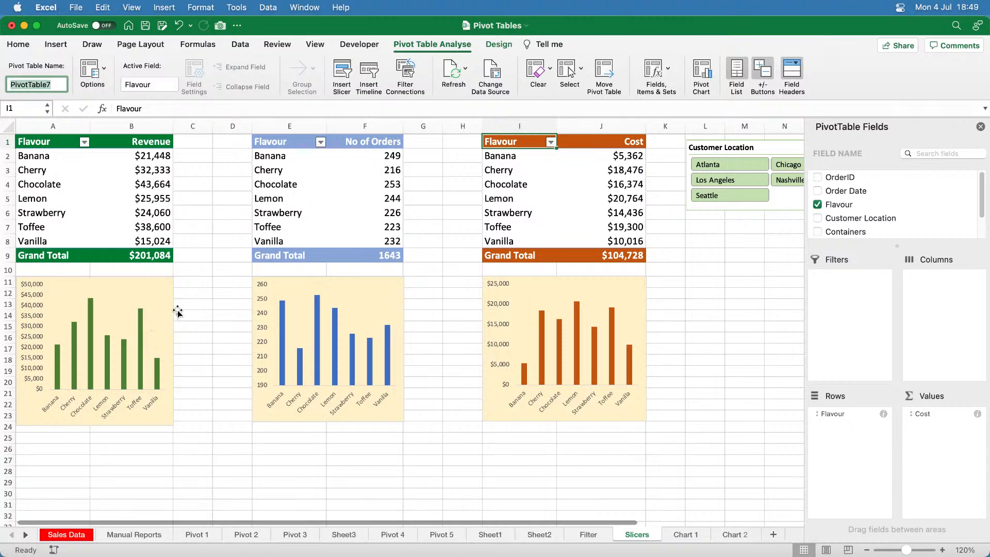
{"action": "left_click", "coordinate": [356, 142]}
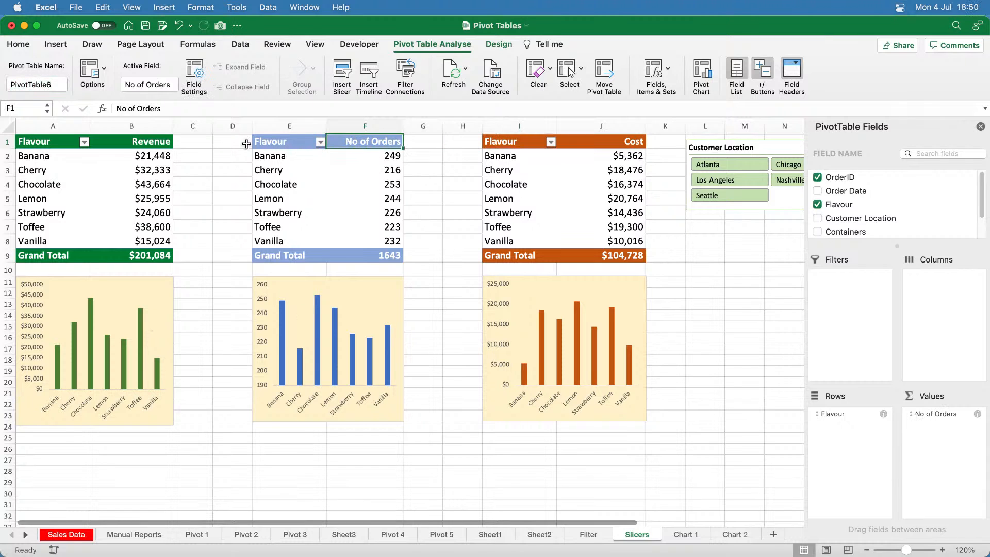
{"action": "left_click", "coordinate": [56, 85]}
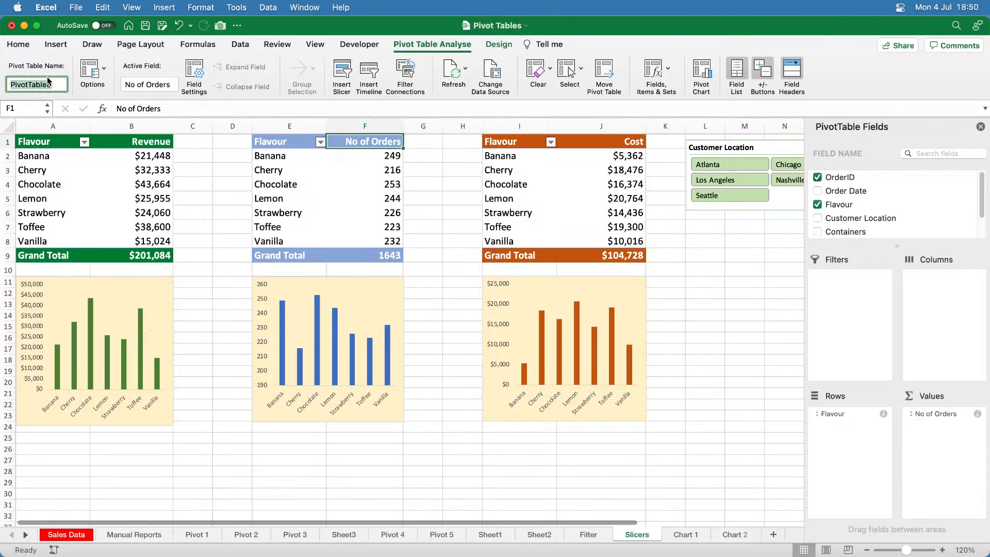
{"action": "left_click", "coordinate": [155, 141]}
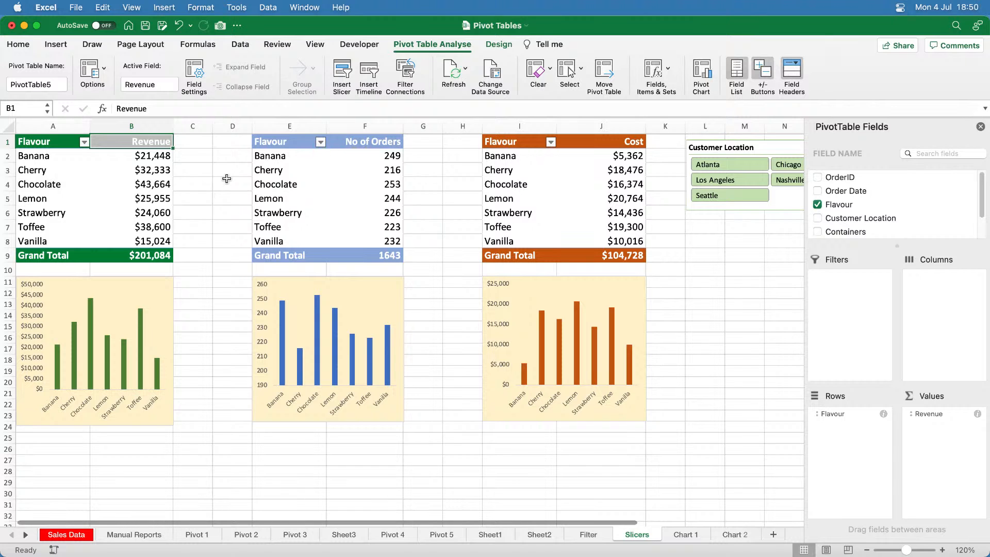
{"action": "left_click", "coordinate": [692, 283]}
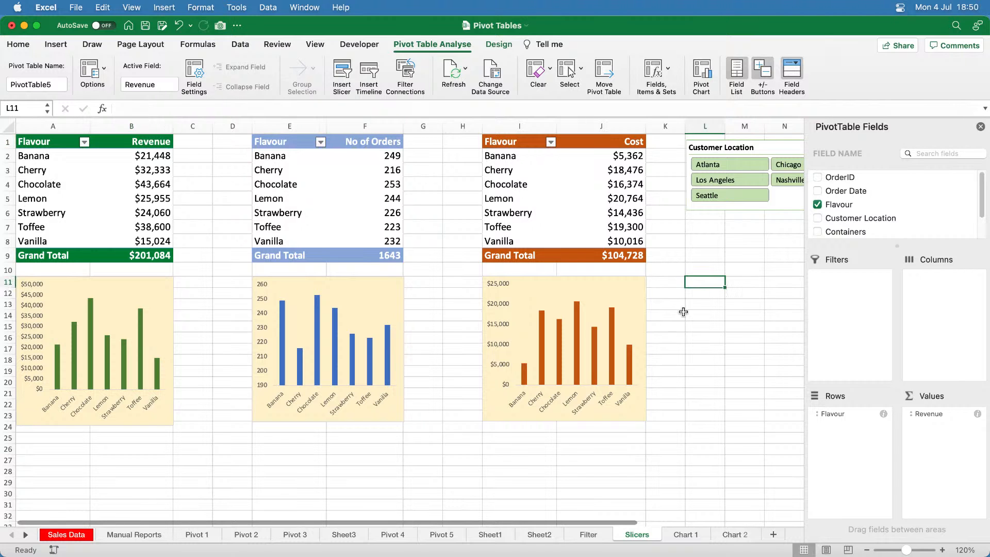
- On the Chart 1 sheet, select the flavour and revenue data in A2:B8, excluding the header and grand total
{"action": "left_click", "coordinate": [684, 535]}
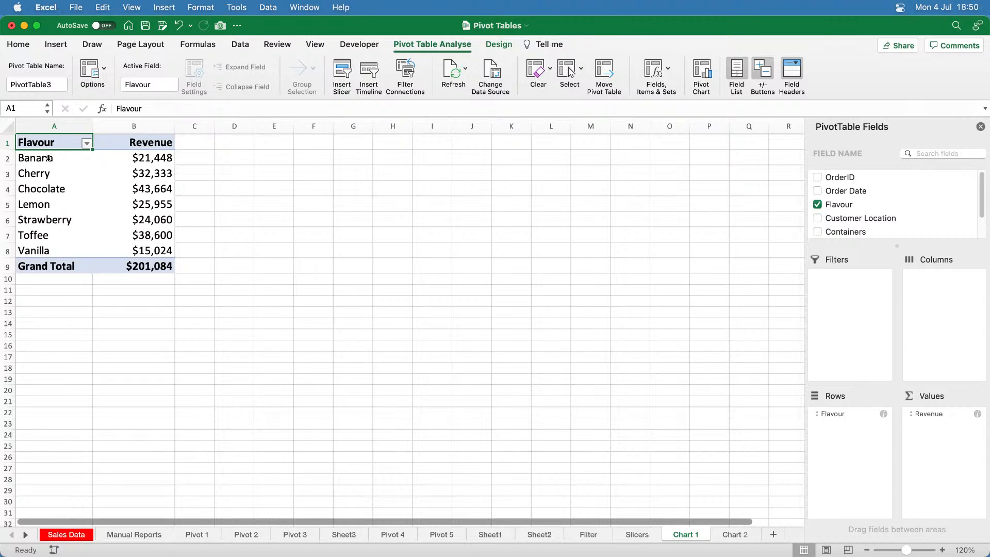
{"action": "left_click_drag", "start_coordinate": [48, 158], "coordinate": [131, 249]}
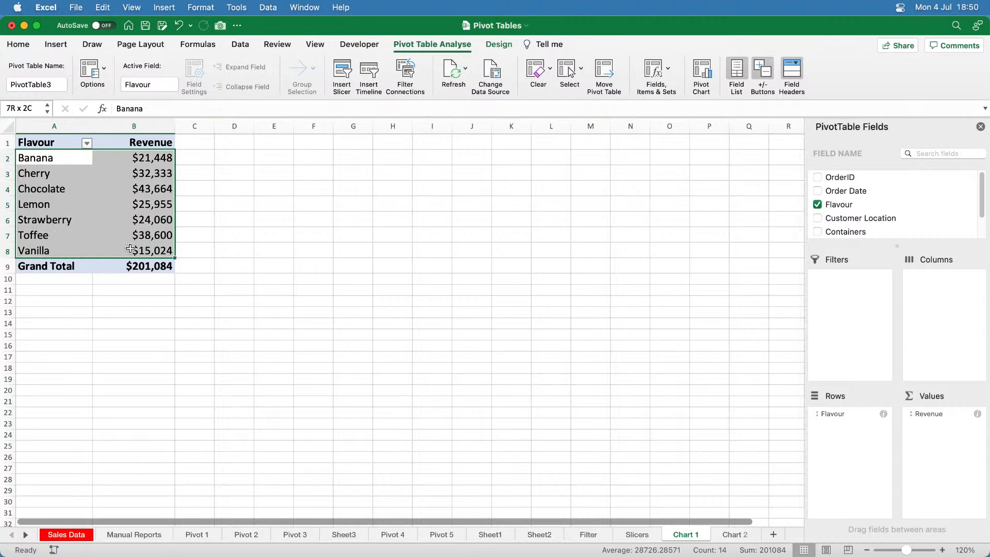
{"action": "left_click", "coordinate": [55, 45]}
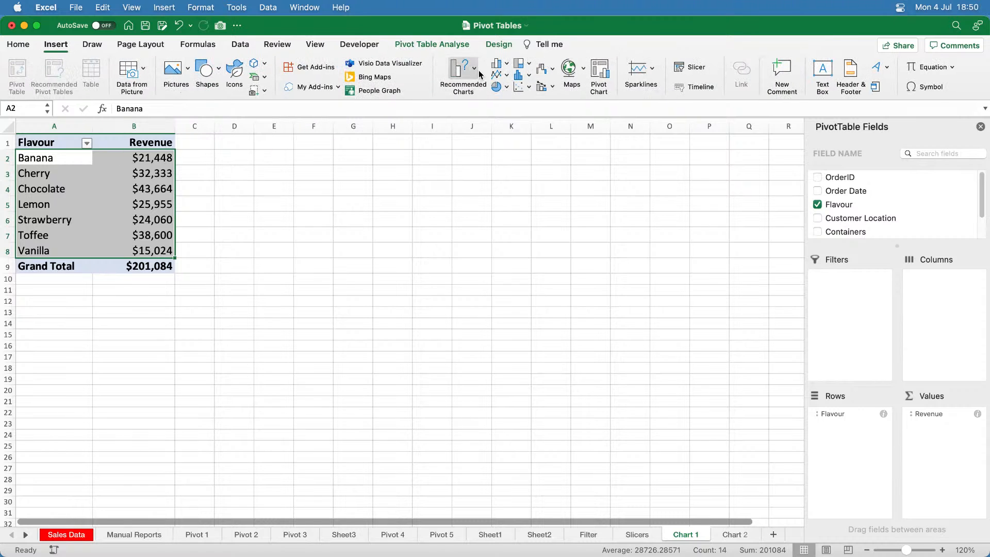
{"action": "left_click", "coordinate": [72, 157]}
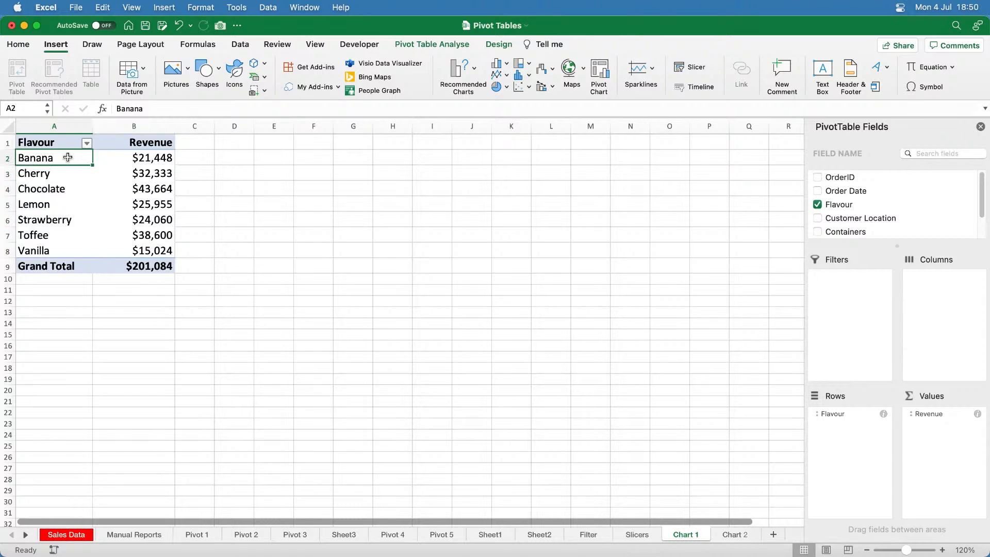
{"action": "left_click_drag", "start_coordinate": [68, 157], "coordinate": [132, 250]}
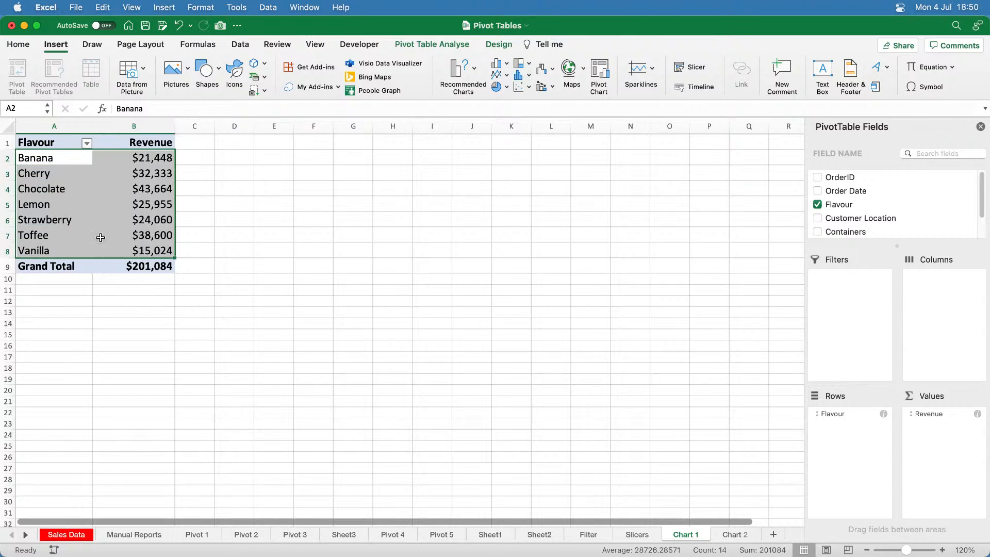
- Insert a 2-D clustered column pivot chart from the Revenue by Flavour pivot table, starting from a single cell in it
{"action": "left_click", "coordinate": [60, 191]}
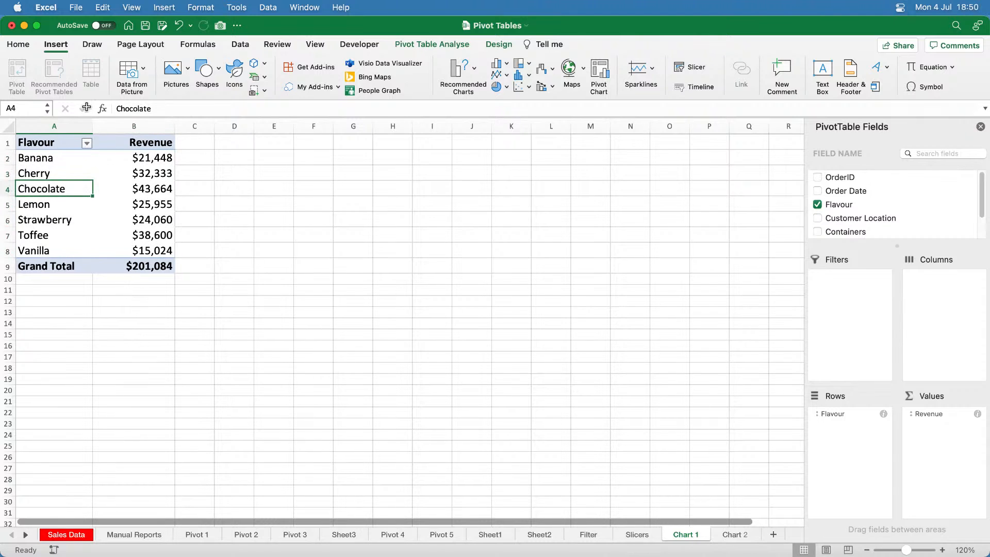
{"action": "left_click", "coordinate": [65, 47]}
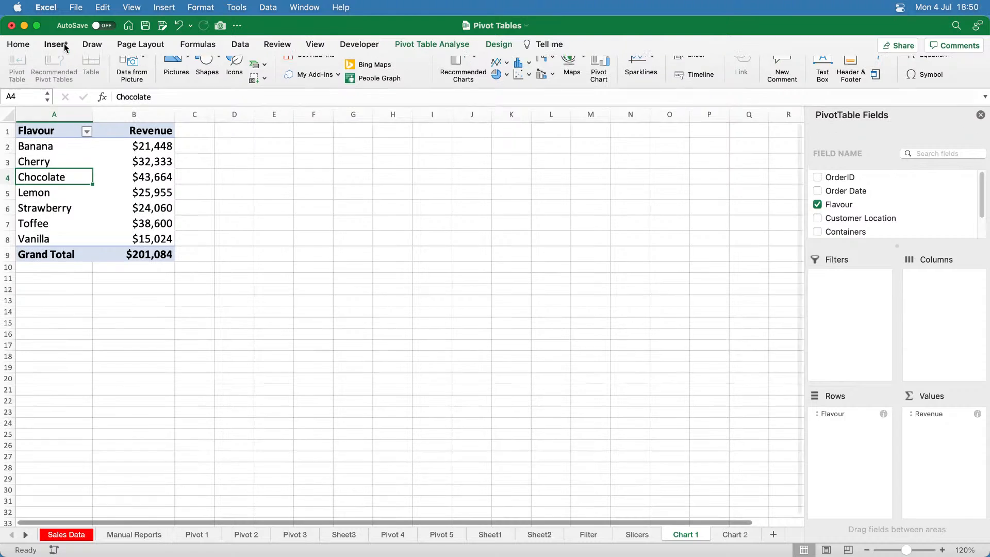
{"action": "left_click", "coordinate": [64, 47]}
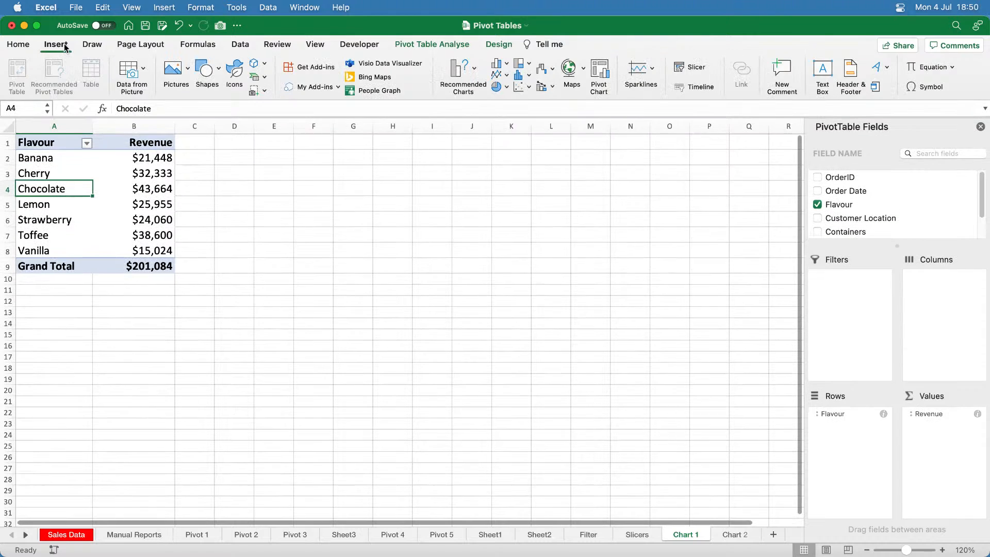
{"action": "left_click", "coordinate": [507, 64]}
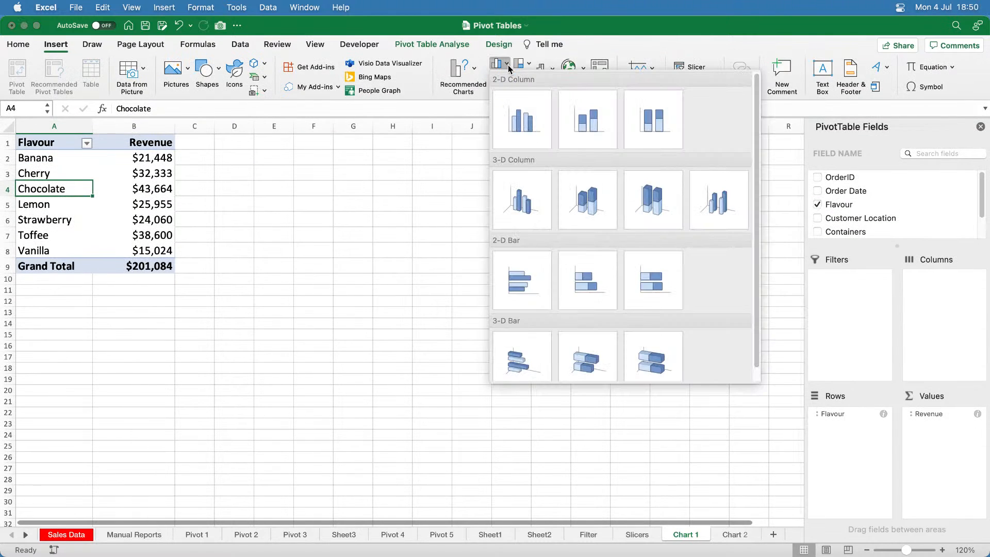
{"action": "left_click", "coordinate": [519, 99]}
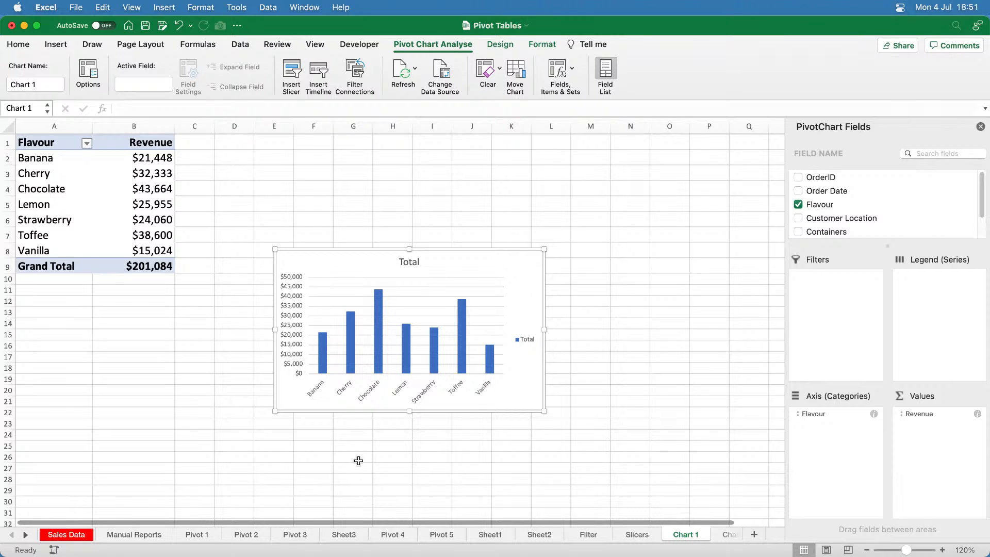
- Filter the Chart 1 pivot table to the Banana, Cherry and Chocolate flavours, and reselect all flavours
{"action": "left_click", "coordinate": [87, 144]}
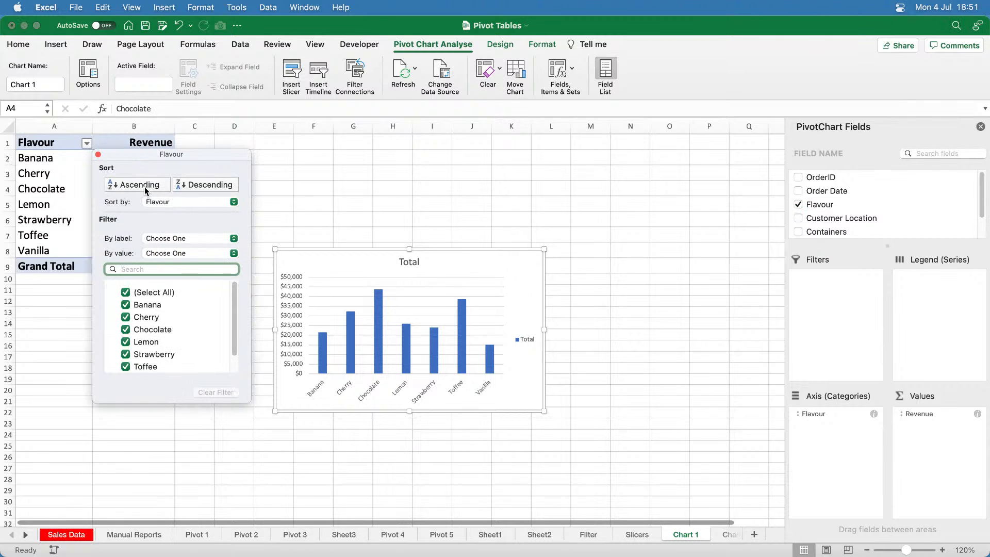
{"action": "left_click", "coordinate": [127, 292]}
{"action": "left_click", "coordinate": [129, 308]}
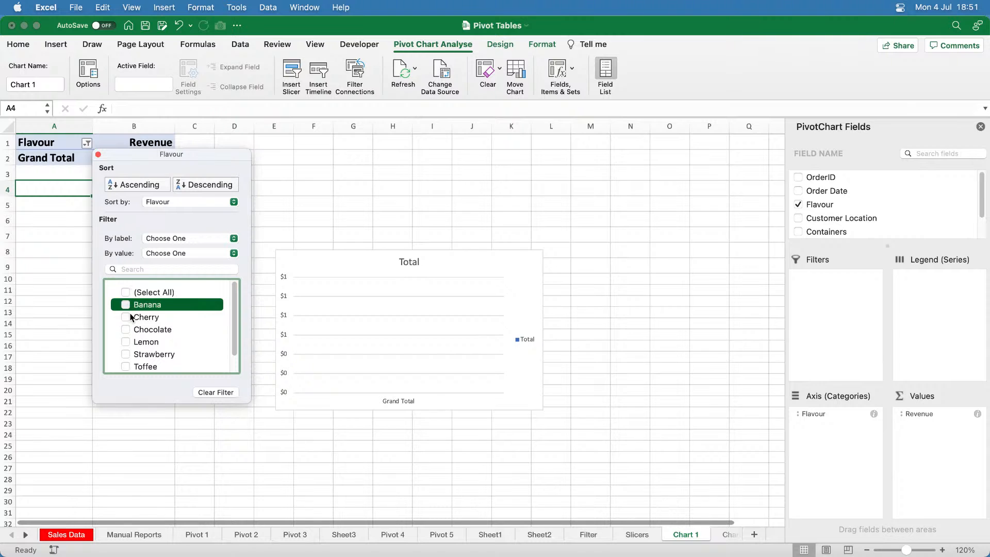
{"action": "left_click", "coordinate": [128, 317]}
{"action": "left_click", "coordinate": [127, 329]}
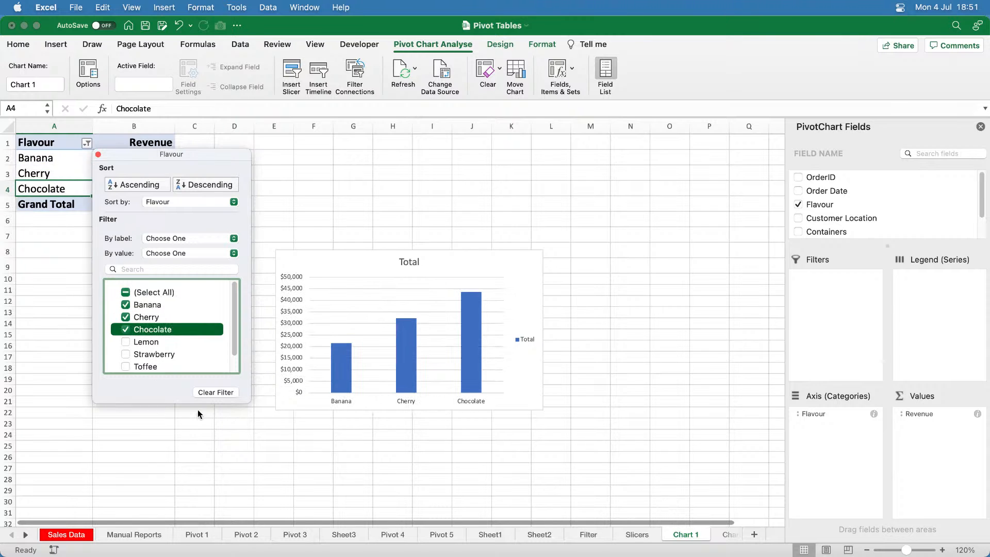
{"action": "left_click_drag", "start_coordinate": [133, 155], "coordinate": [664, 154]}
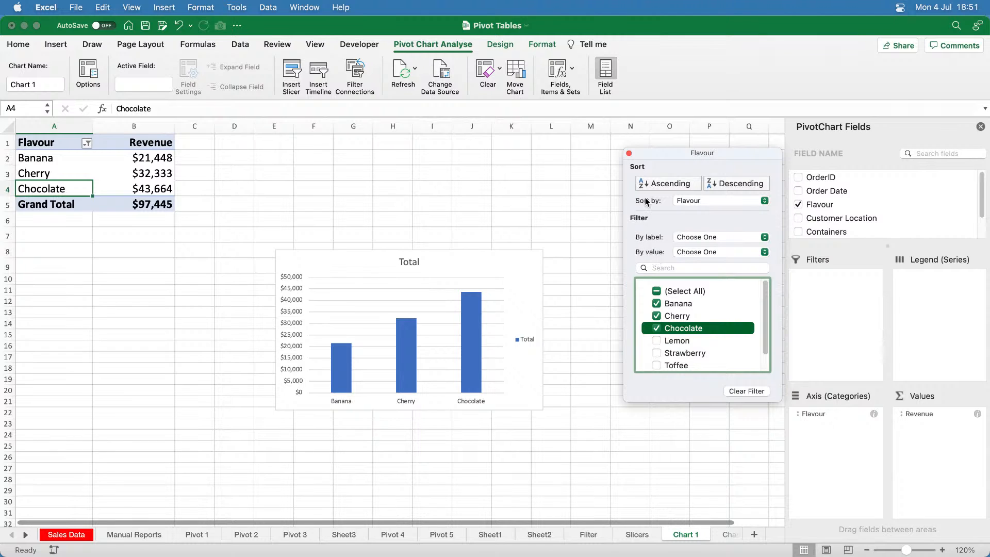
{"action": "left_click", "coordinate": [656, 291]}
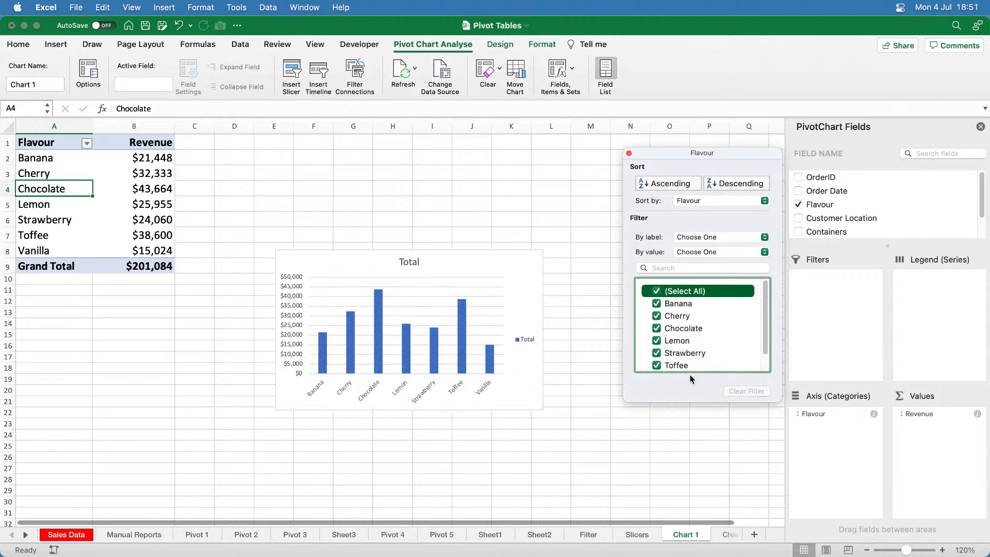
- On the Pivot 3 sheet, insert a 2-D clustered column pivot chart from the Flavour pivot table with Revenue and No of Orders
{"action": "left_click", "coordinate": [629, 153]}
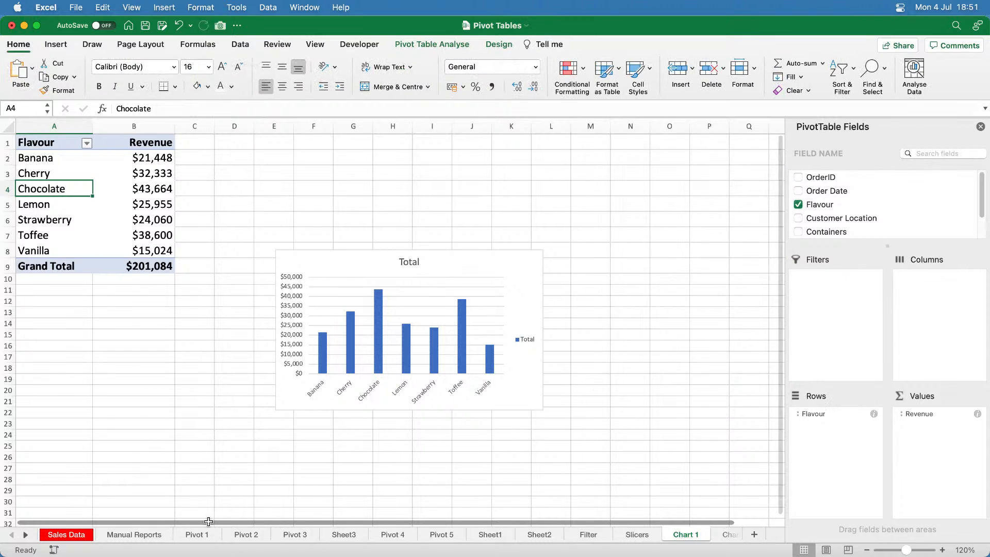
{"action": "left_click", "coordinate": [386, 538]}
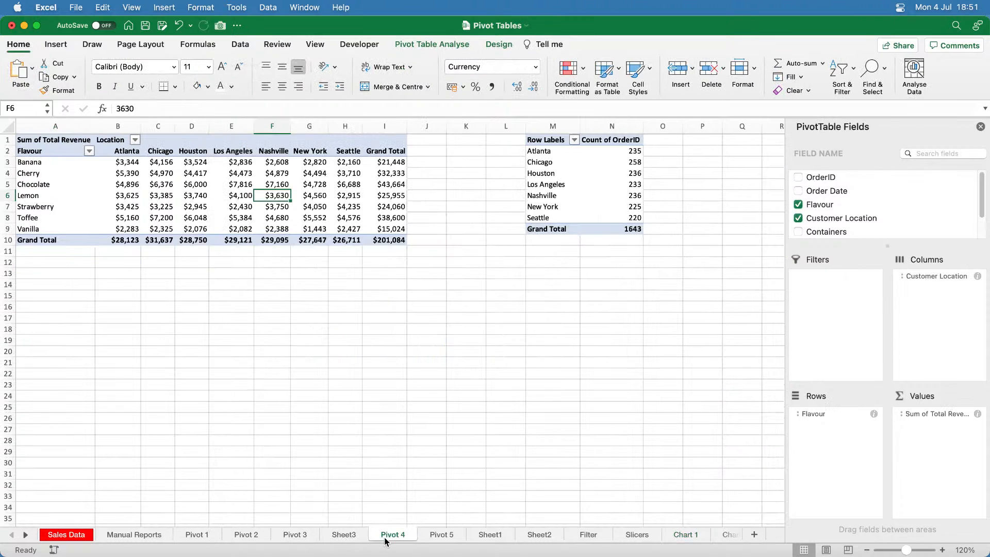
{"action": "left_click", "coordinate": [357, 539]}
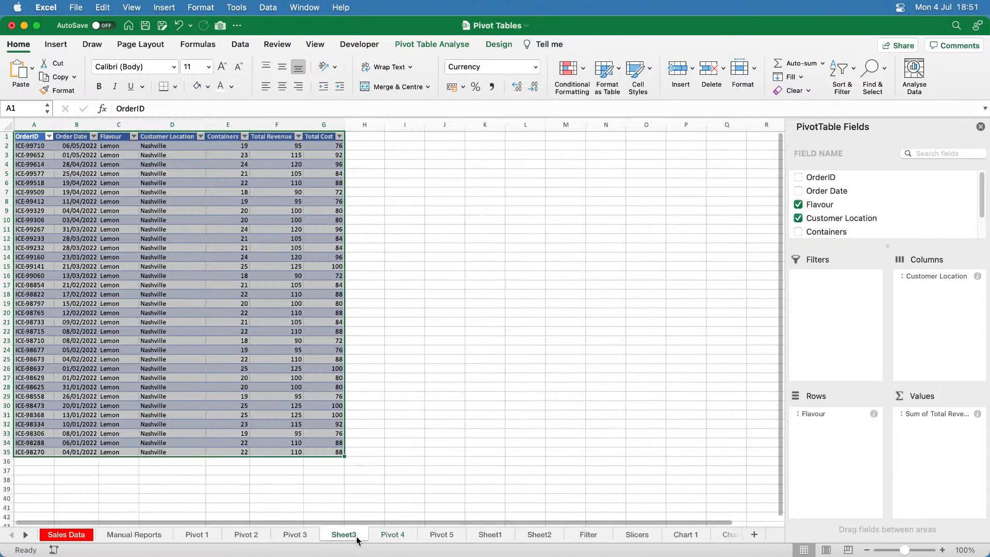
{"action": "left_click", "coordinate": [290, 539]}
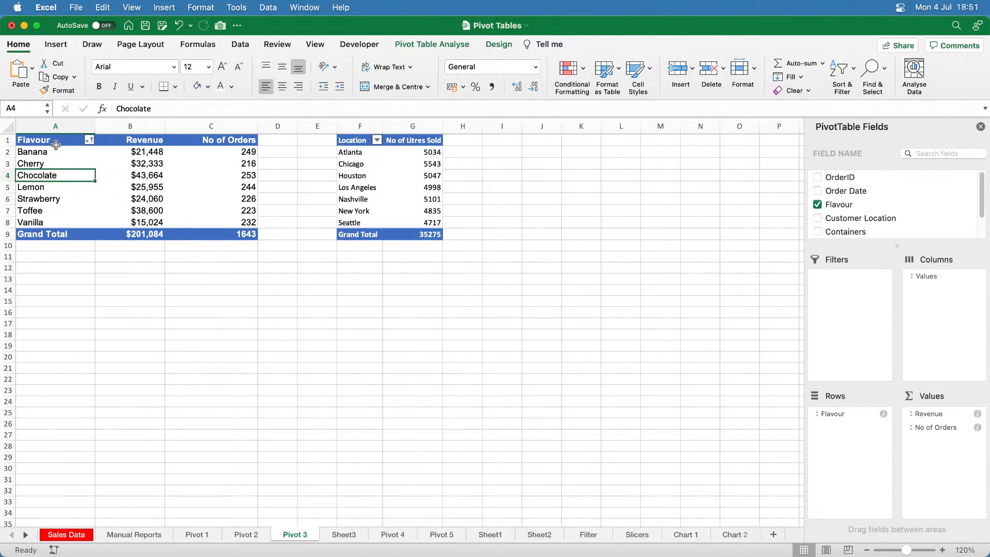
{"action": "left_click_drag", "start_coordinate": [47, 140], "coordinate": [230, 235]}
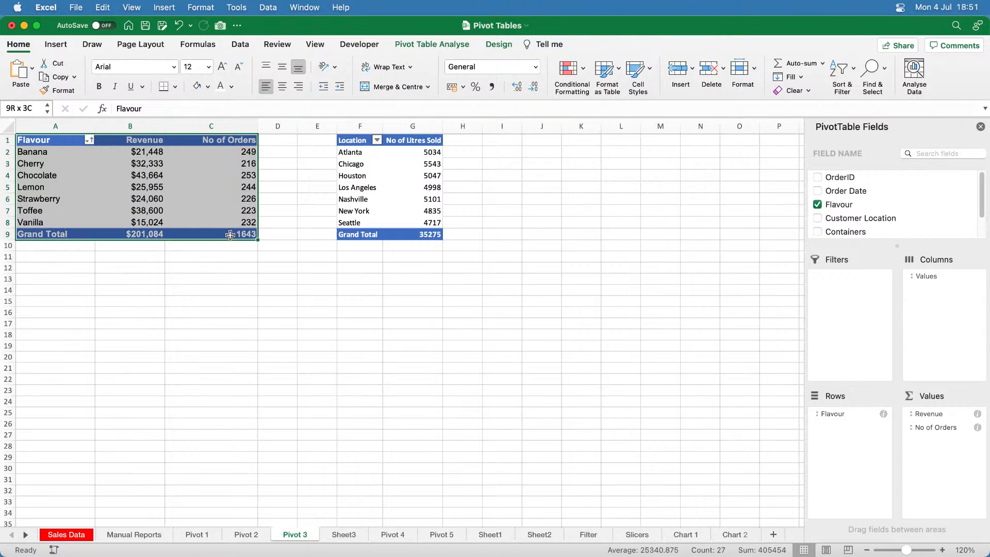
{"action": "left_click", "coordinate": [135, 174]}
{"action": "left_click", "coordinate": [55, 44]}
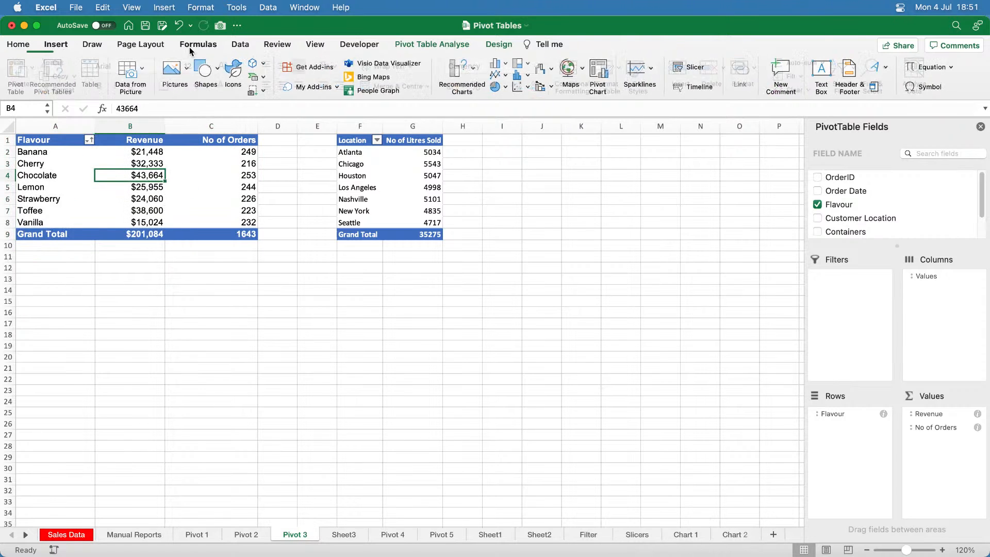
{"action": "left_click", "coordinate": [498, 63]}
{"action": "left_click", "coordinate": [533, 116]}
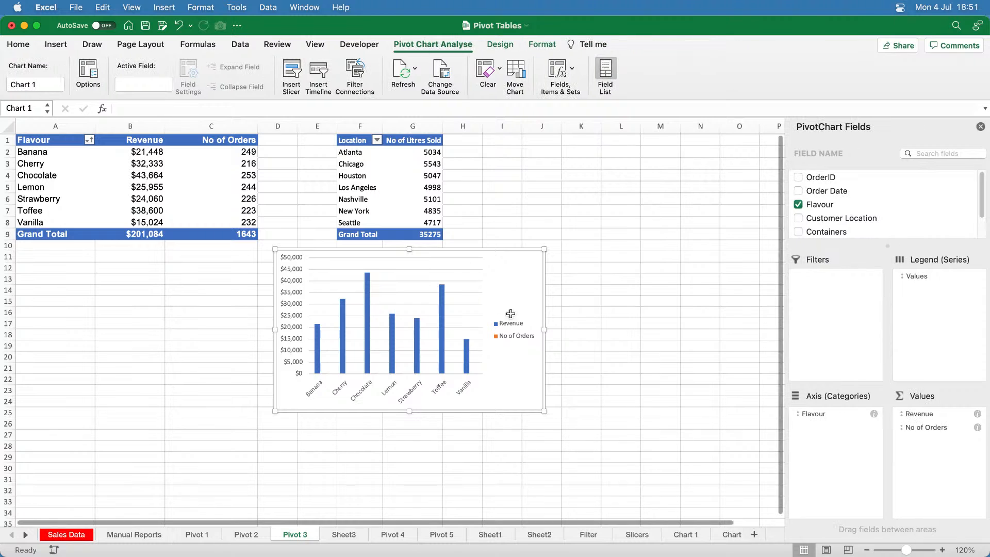
- Enlarge the Pivot 3 chart to reach about column N and row 30, and delete its legend
{"action": "left_click_drag", "start_coordinate": [544, 412], "coordinate": [707, 467]}
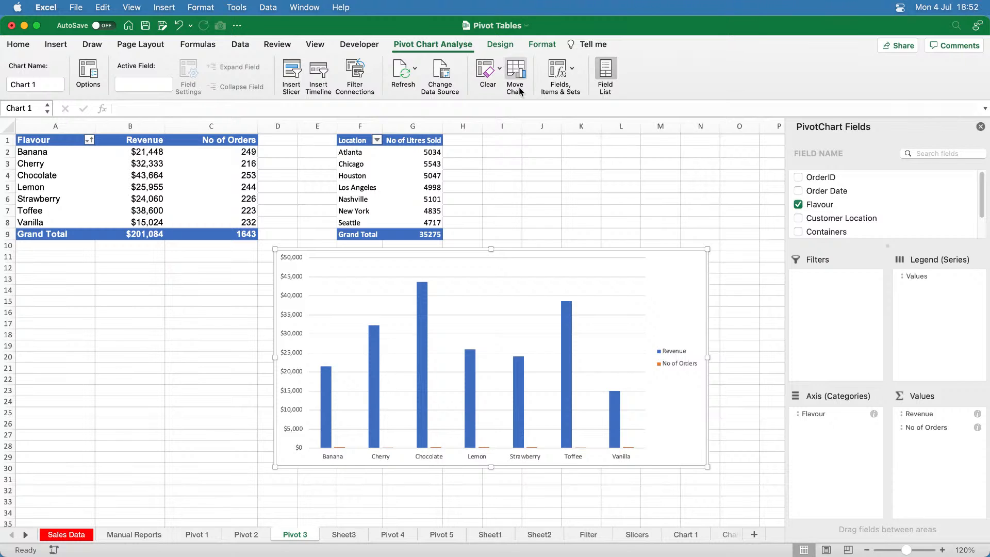
{"action": "left_click", "coordinate": [629, 186]}
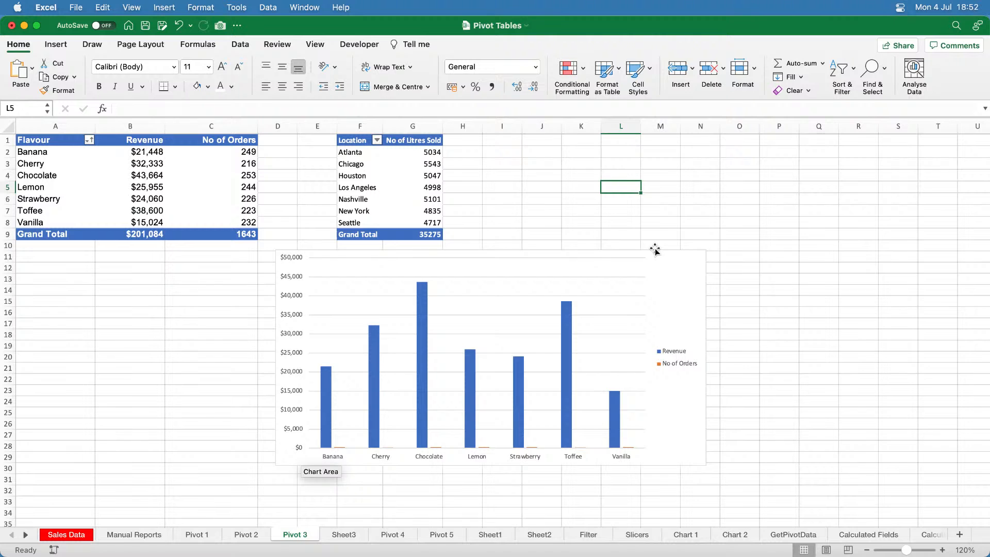
{"action": "left_click", "coordinate": [670, 274]}
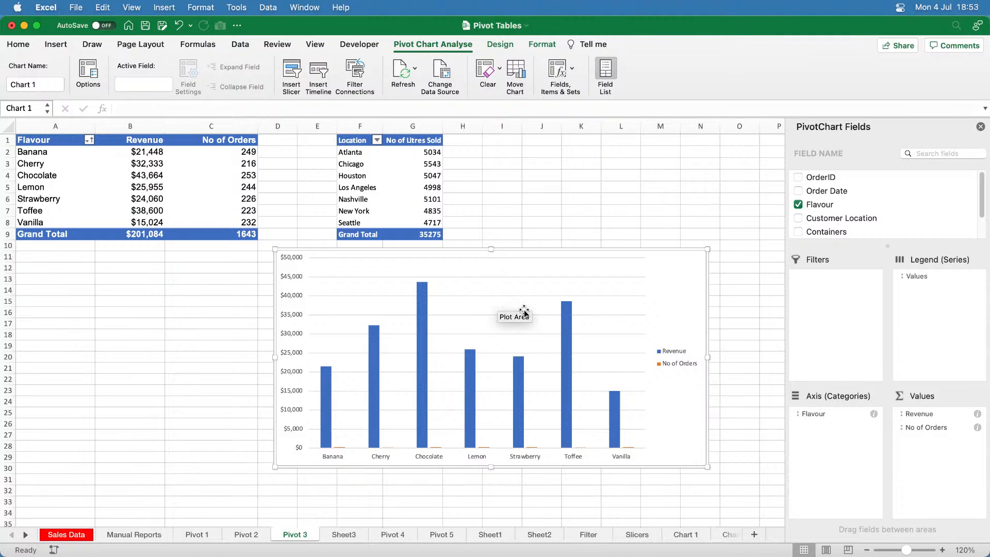
{"action": "mouse_move", "coordinate": [565, 324]}
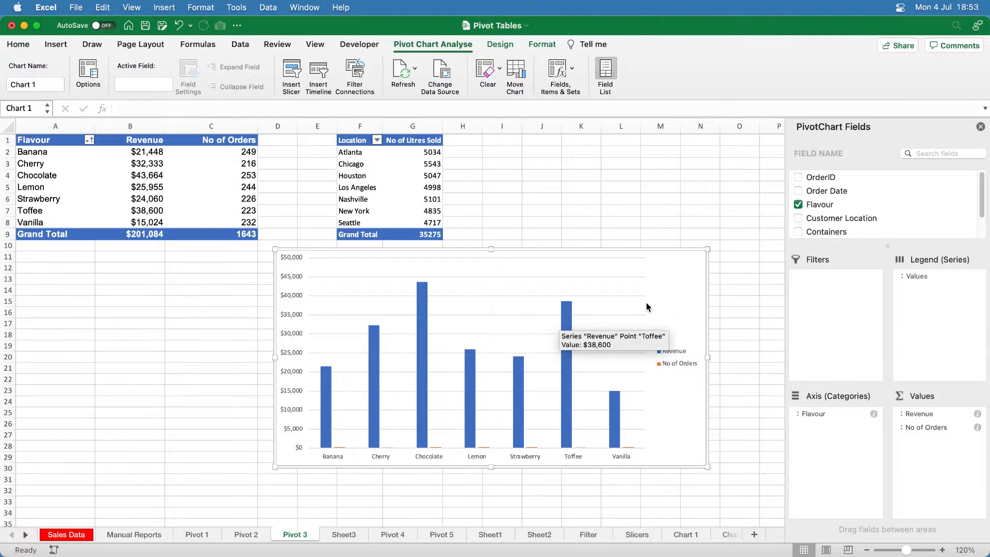
{"action": "left_click", "coordinate": [676, 365]}
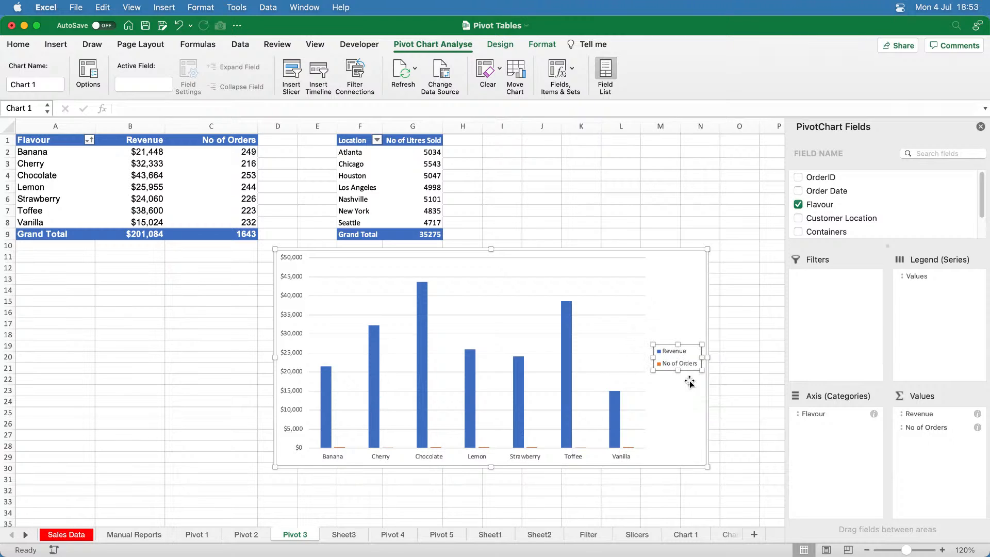
{"action": "key", "text": "Delete"}
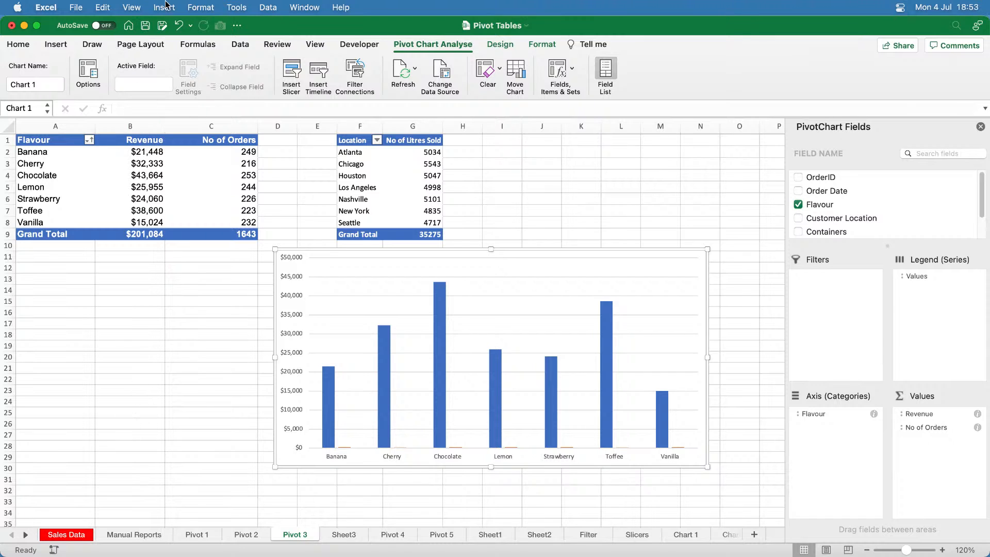
- Close the Pivot Tables workbook with its changes saved, and open Data Model.xlsx from the demo files folder
{"action": "left_click", "coordinate": [12, 25]}
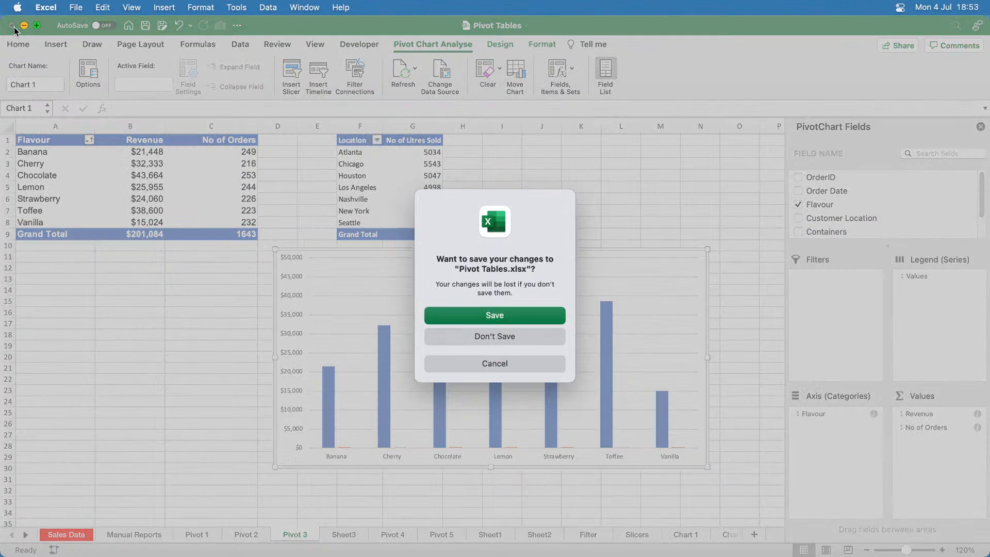
{"action": "left_click", "coordinate": [518, 321]}
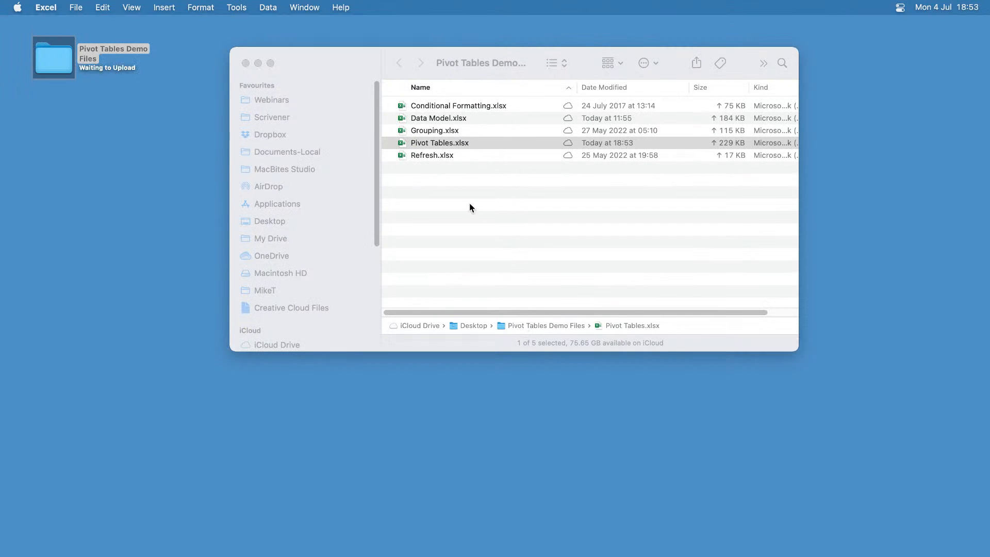
{"action": "double_click", "coordinate": [450, 122]}
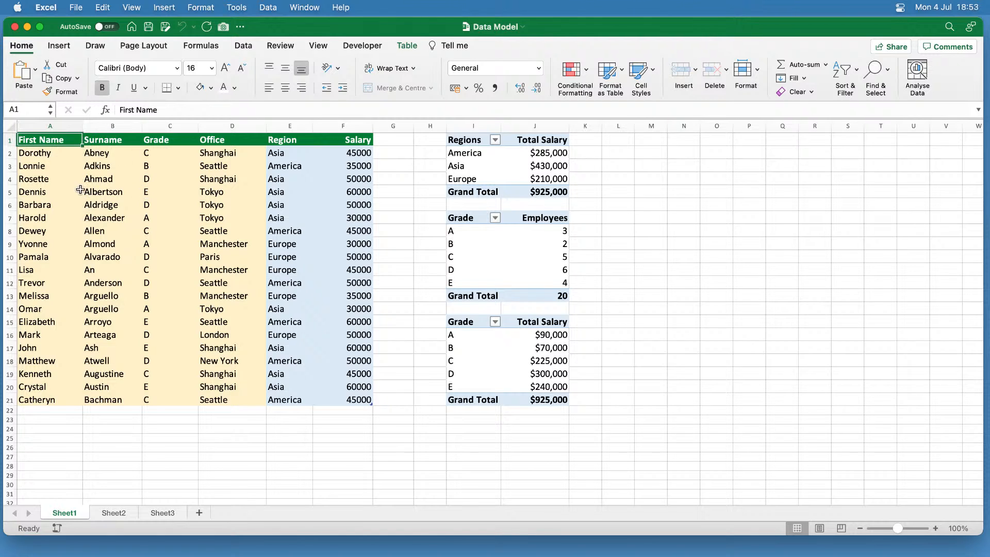
- Examine the employee table on Sheet1, highlighting the Region and Salary columns and the First Name to Office data in A1:D21
{"action": "left_click_drag", "start_coordinate": [291, 128], "coordinate": [344, 129]}
{"action": "left_click", "coordinate": [254, 206]}
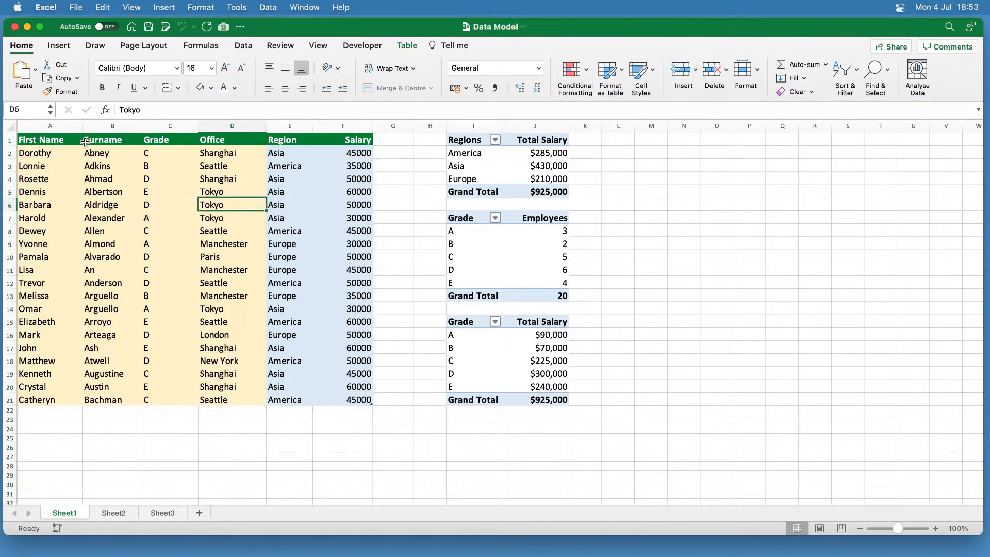
{"action": "left_click_drag", "start_coordinate": [61, 141], "coordinate": [211, 396]}
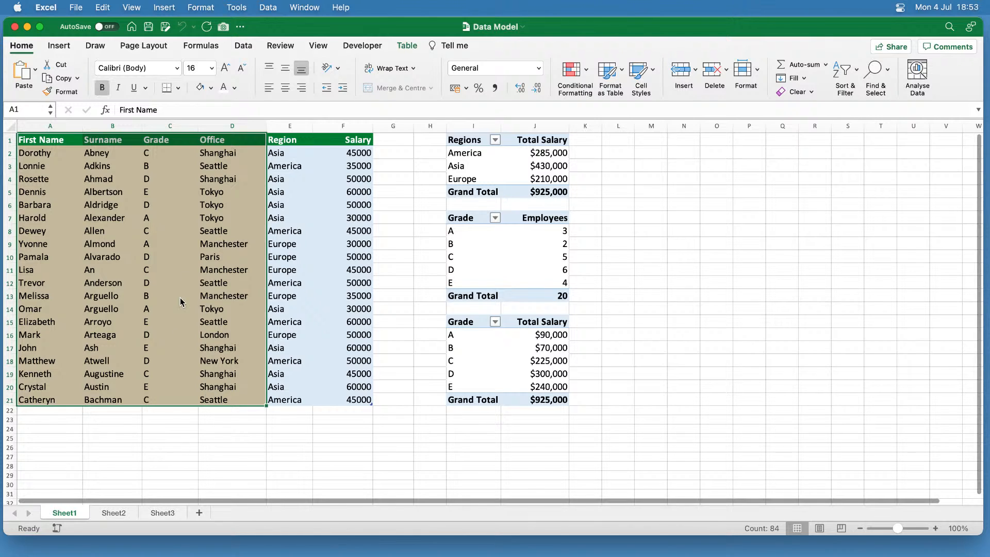
{"action": "left_click", "coordinate": [194, 261]}
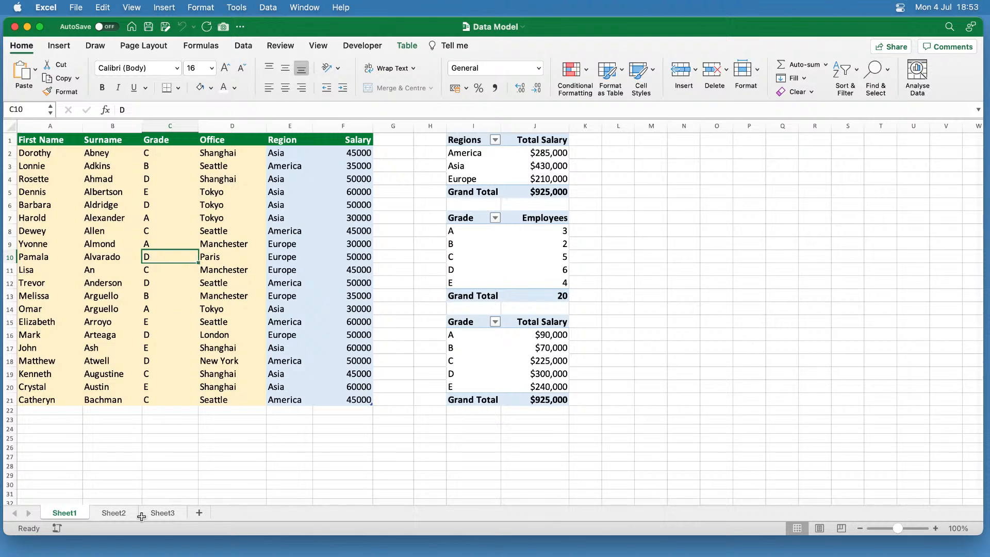
- Compare the office list in A2:A8 on Sheet2 with the Office column D2:D21 on Sheet1, and check the regions on Sheet2
{"action": "left_click", "coordinate": [118, 513]}
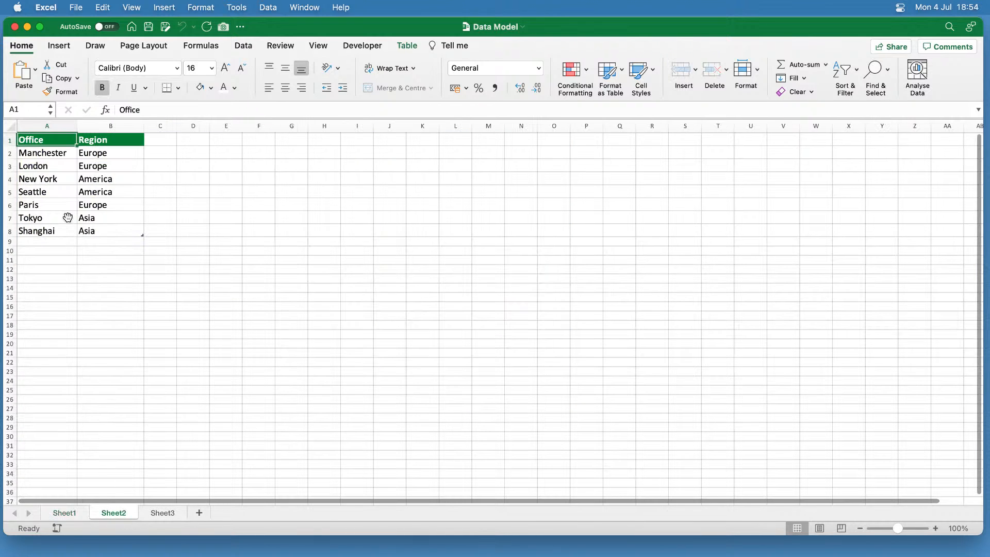
{"action": "left_click", "coordinate": [57, 154]}
{"action": "left_click_drag", "start_coordinate": [57, 155], "coordinate": [51, 232]}
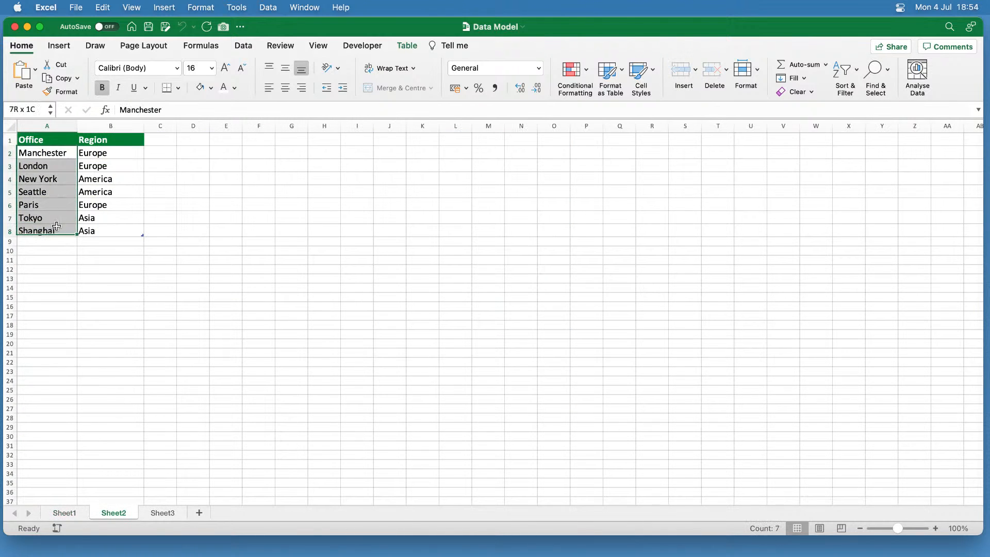
{"action": "left_click", "coordinate": [83, 511]}
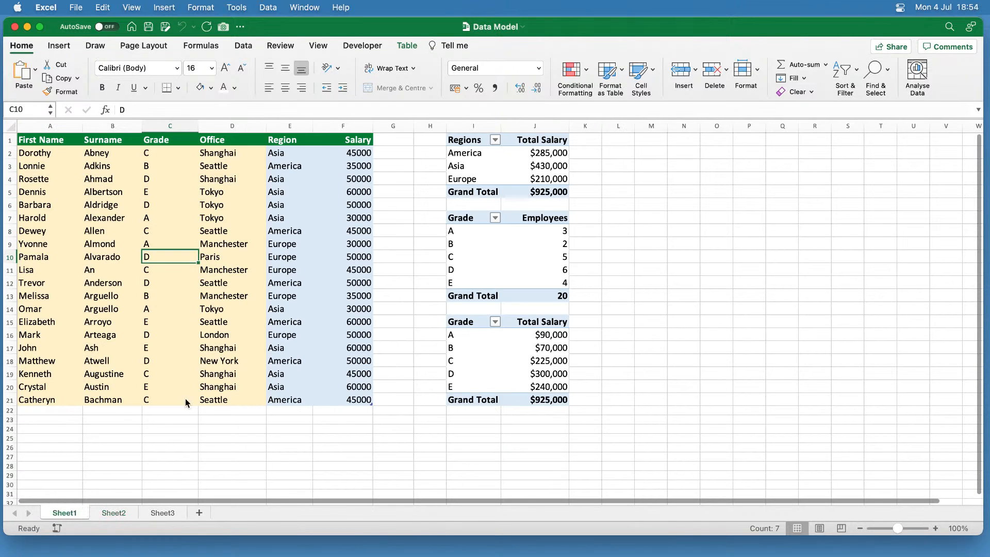
{"action": "left_click_drag", "start_coordinate": [212, 153], "coordinate": [211, 403]}
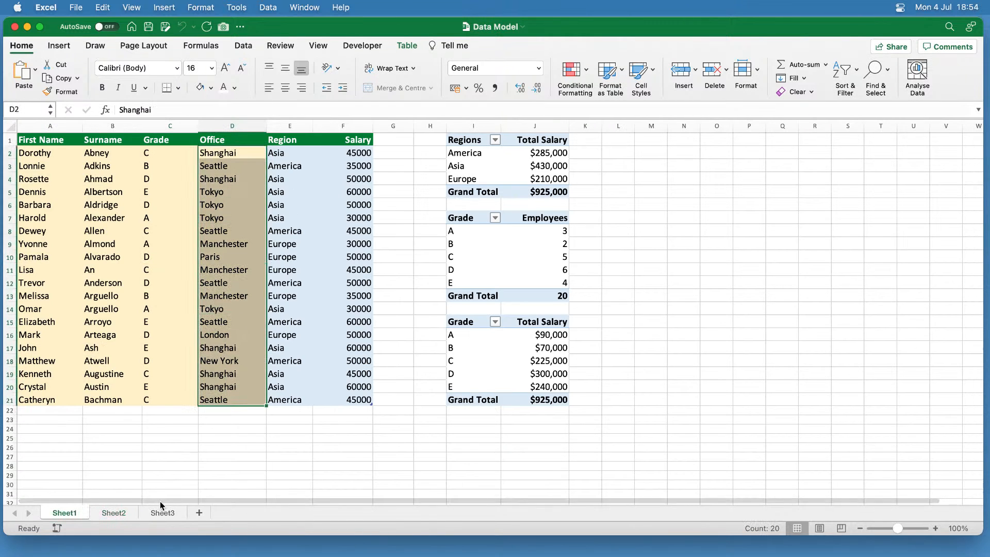
{"action": "left_click", "coordinate": [129, 512]}
{"action": "left_click", "coordinate": [108, 166]}
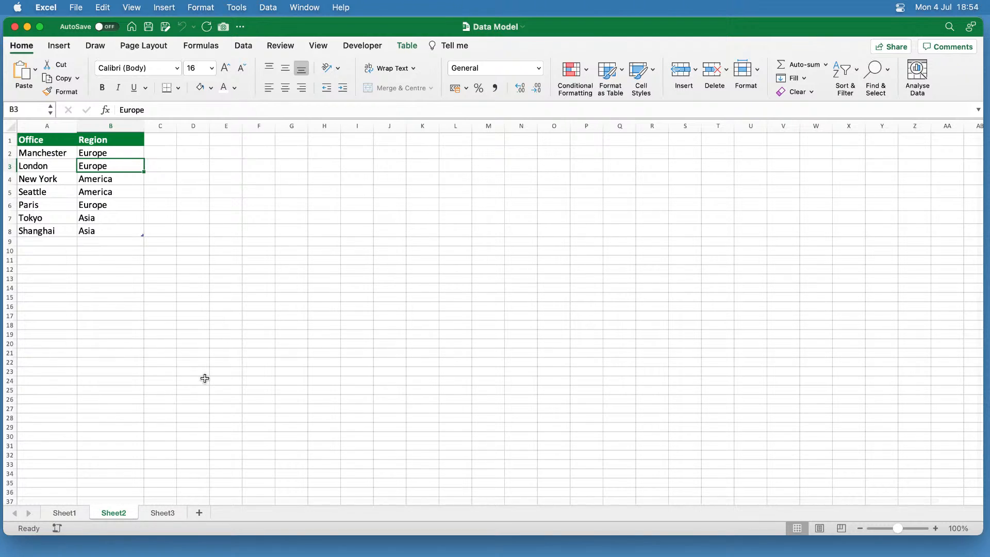
- Review the Grade and Salary table on Sheet3, and compare the Regions pivot table on Sheet1 with columns A to D
{"action": "left_click", "coordinate": [169, 513]}
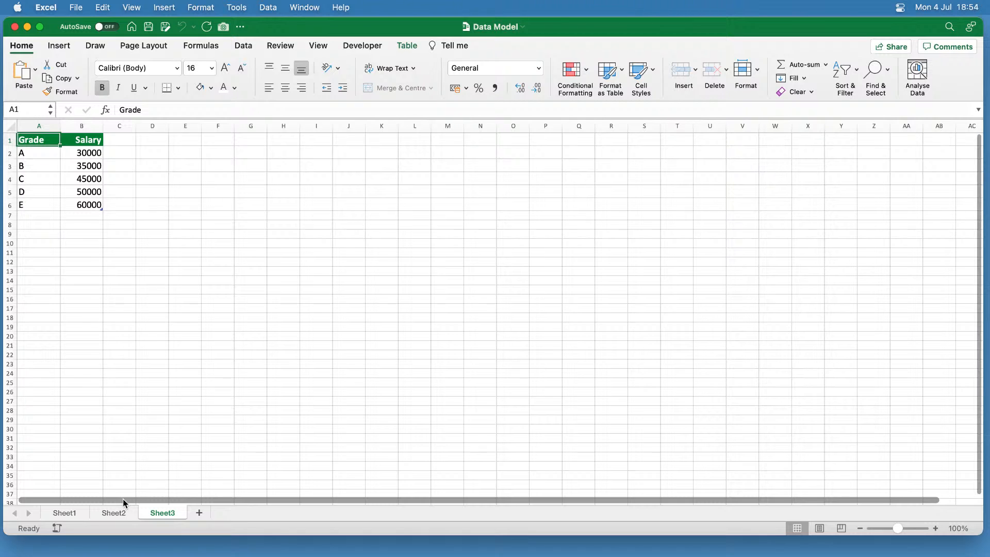
{"action": "left_click", "coordinate": [74, 517]}
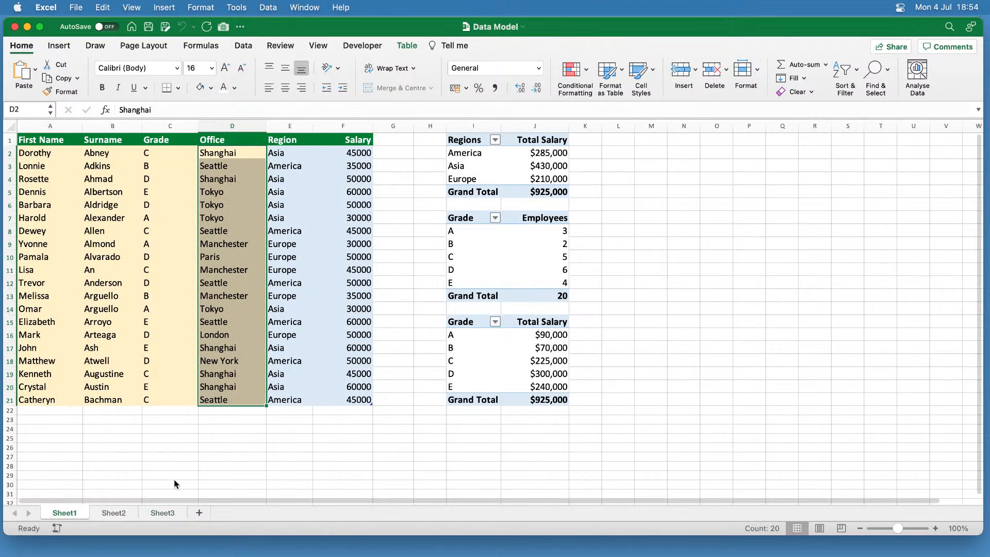
{"action": "left_click_drag", "start_coordinate": [479, 139], "coordinate": [564, 191]}
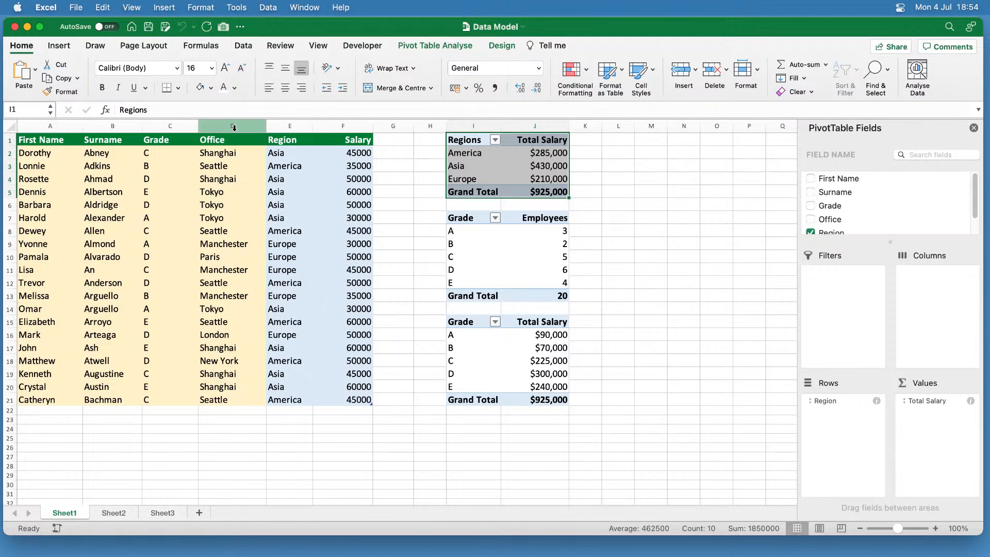
{"action": "left_click", "coordinate": [59, 124]}
{"action": "left_click_drag", "start_coordinate": [60, 124], "coordinate": [229, 127]}
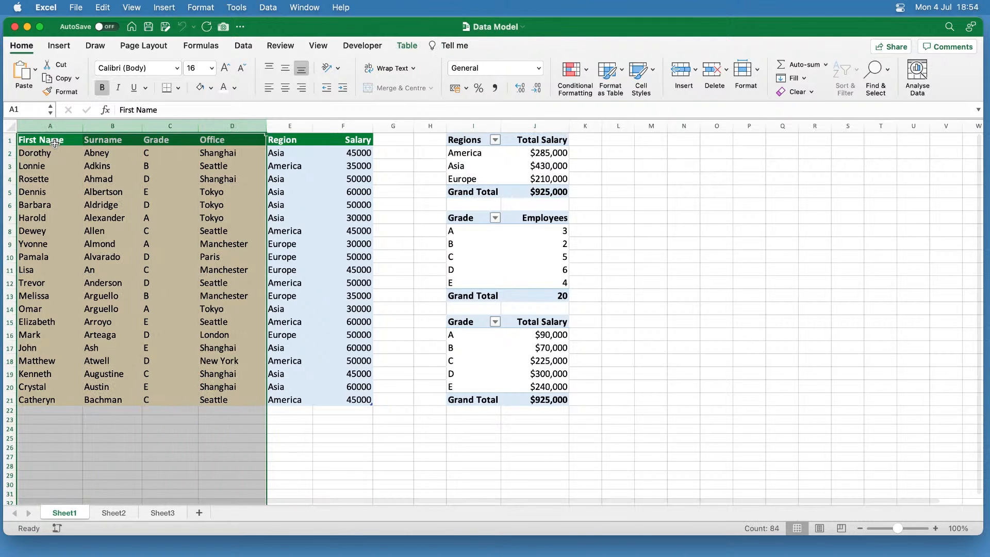
{"action": "left_click_drag", "start_coordinate": [56, 144], "coordinate": [109, 140]}
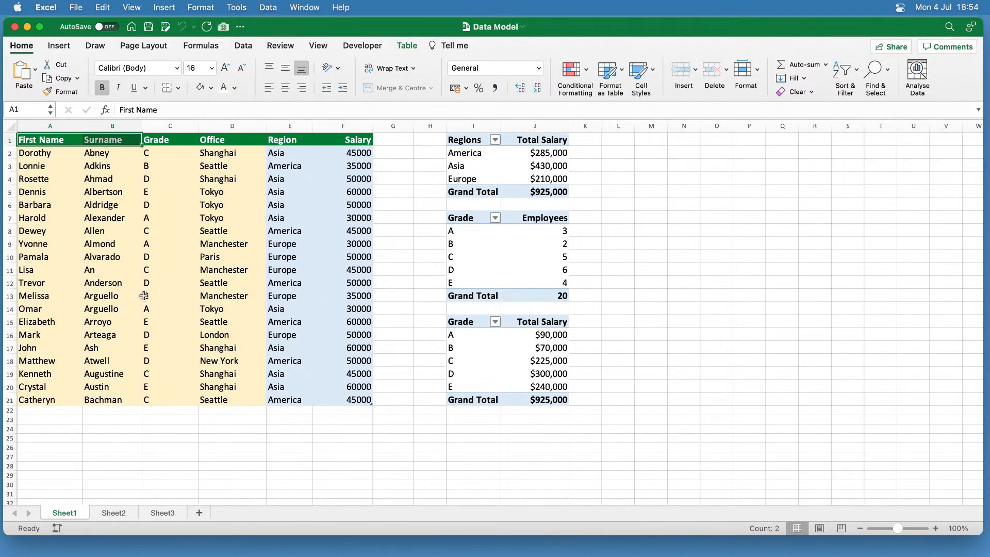
- Highlight the Office and Region table in A1:B8 on Sheet2 and return to the employee table on Sheet1
{"action": "left_click", "coordinate": [125, 513]}
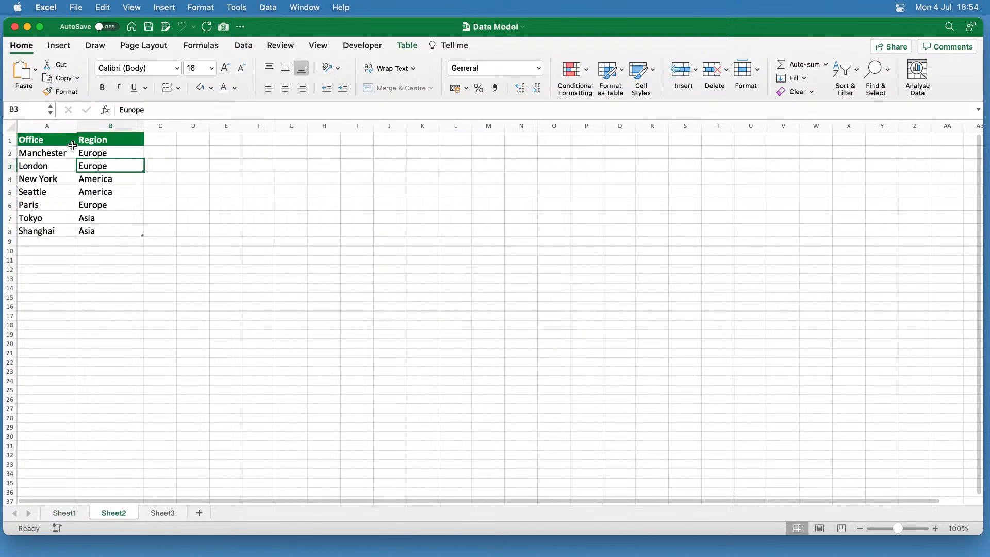
{"action": "left_click_drag", "start_coordinate": [62, 139], "coordinate": [105, 232]}
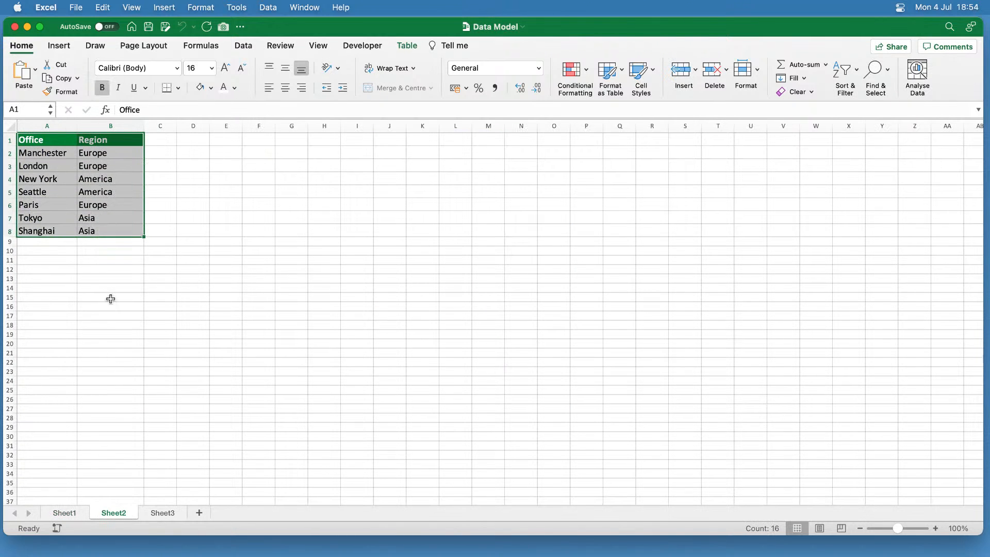
{"action": "left_click", "coordinate": [76, 515]}
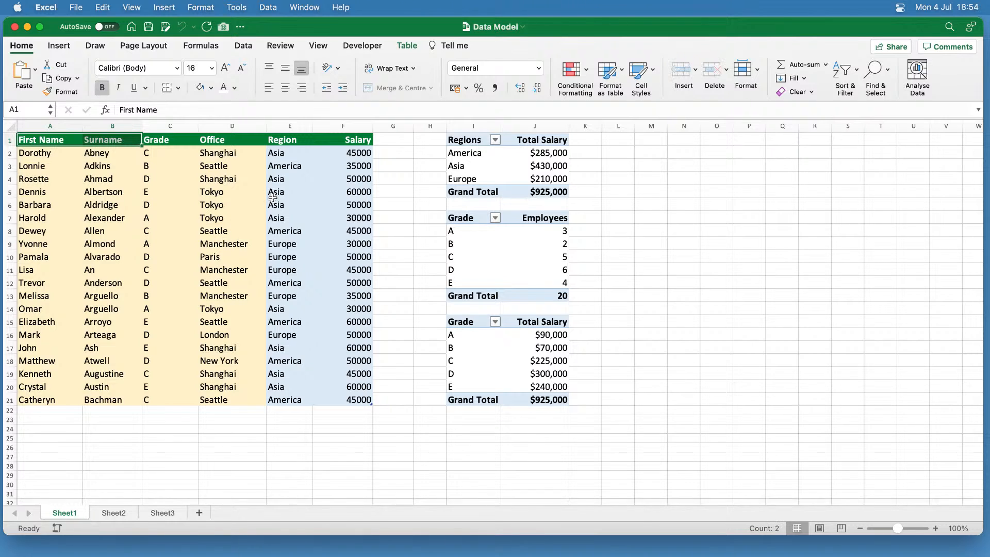
- Compare the salaries in B2:B6 on Sheet3 with the Grade column C2:C21 on Sheet1
{"action": "left_click", "coordinate": [160, 513]}
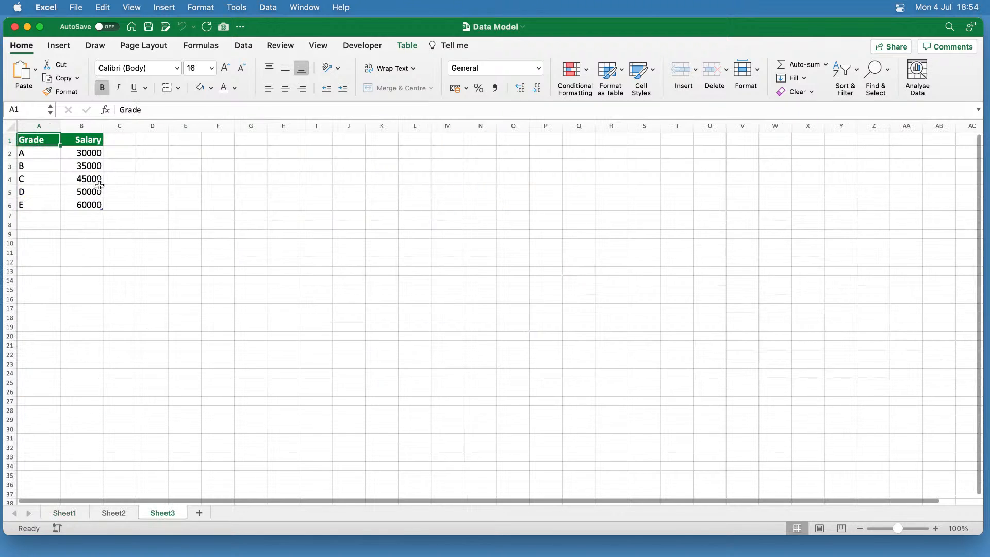
{"action": "left_click_drag", "start_coordinate": [88, 153], "coordinate": [89, 205]}
{"action": "left_click", "coordinate": [85, 515]}
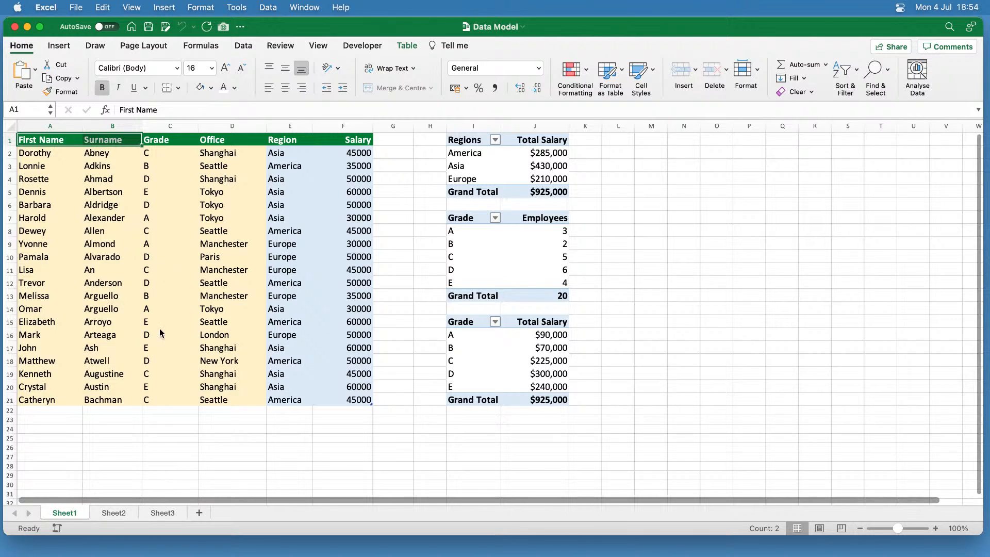
{"action": "left_click_drag", "start_coordinate": [150, 153], "coordinate": [157, 397]}
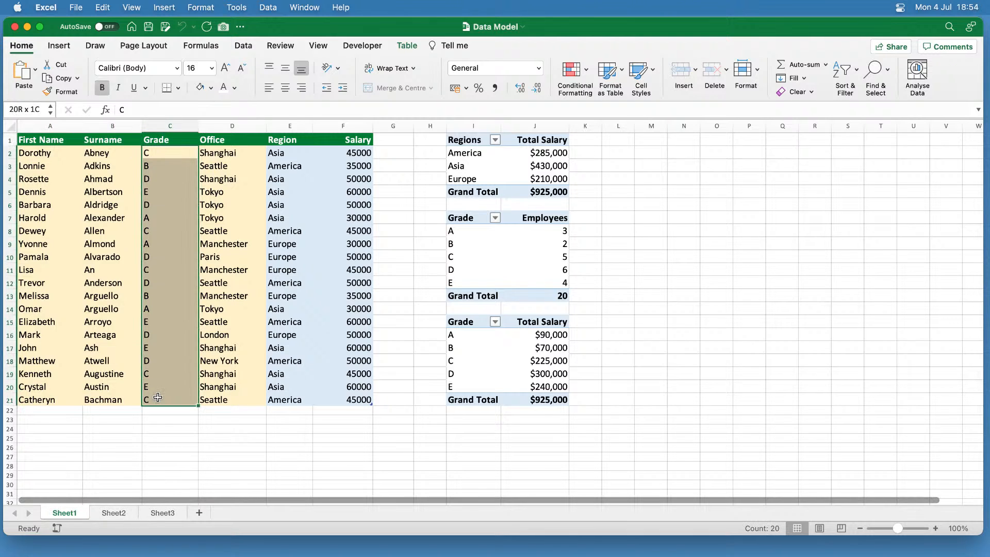
- Compare the names and grades in columns A to C and the Employees-by-Grade pivot table on Sheet1 with the salaries on Sheet3
{"action": "left_click_drag", "start_coordinate": [39, 153], "coordinate": [89, 398]}
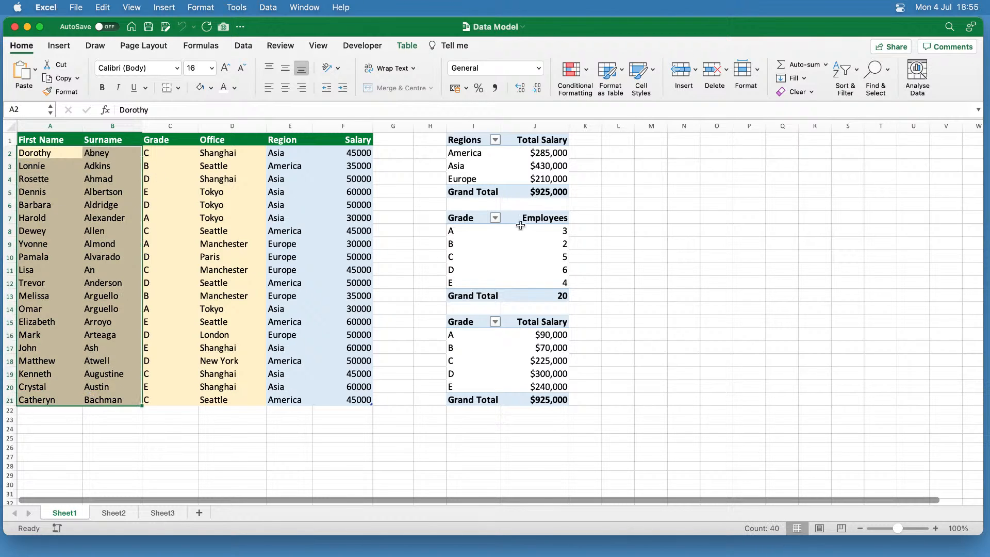
{"action": "left_click_drag", "start_coordinate": [479, 218], "coordinate": [562, 296]}
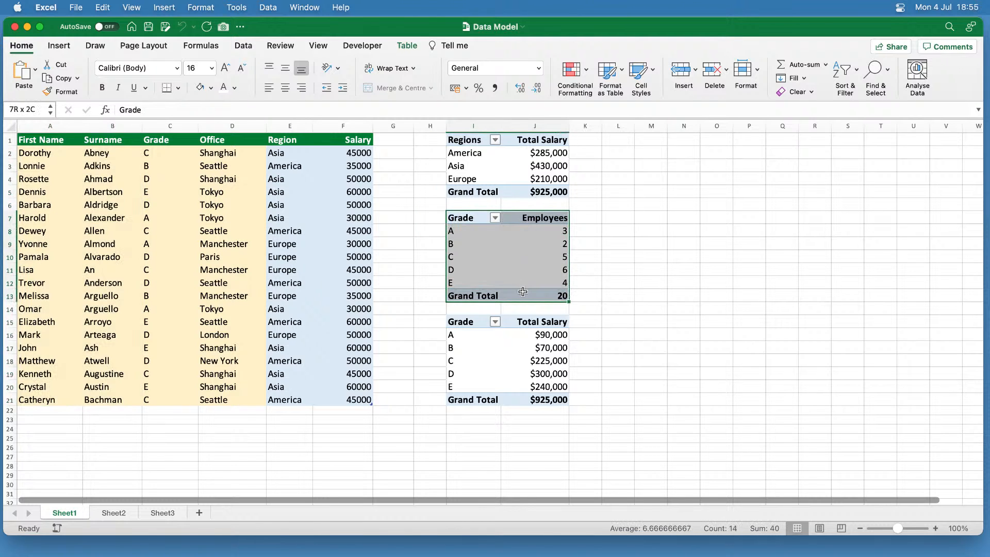
{"action": "left_click_drag", "start_coordinate": [57, 127], "coordinate": [161, 145]}
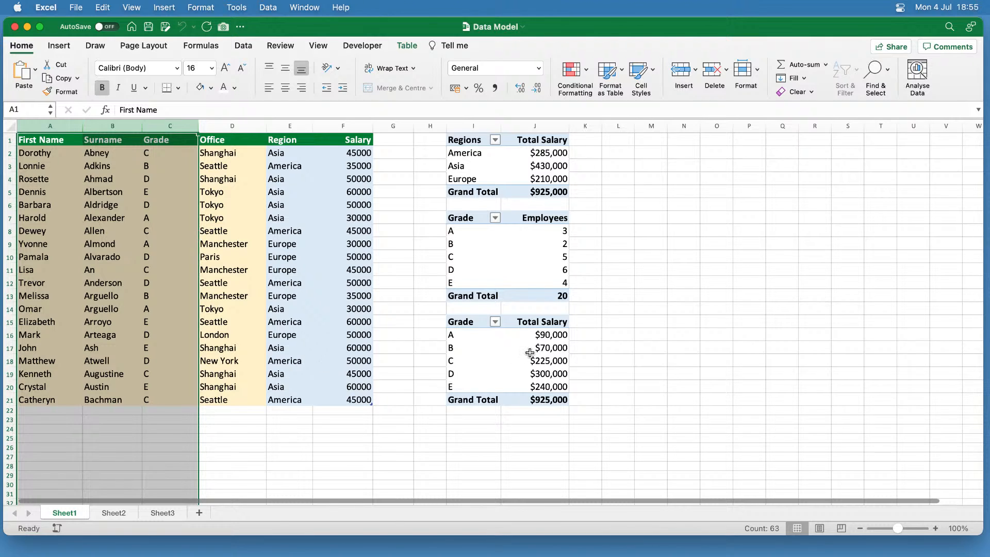
{"action": "left_click", "coordinate": [173, 513]}
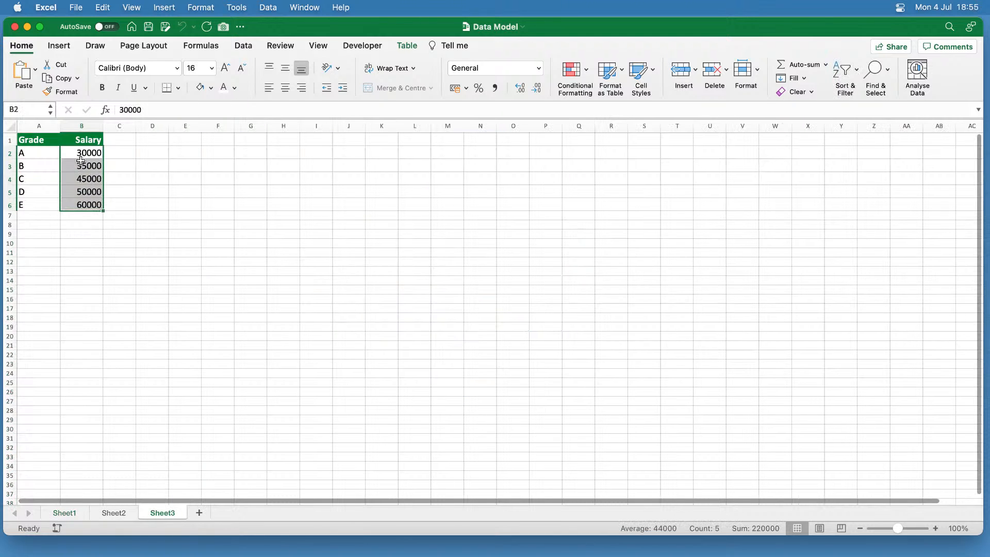
{"action": "left_click", "coordinate": [84, 514]}
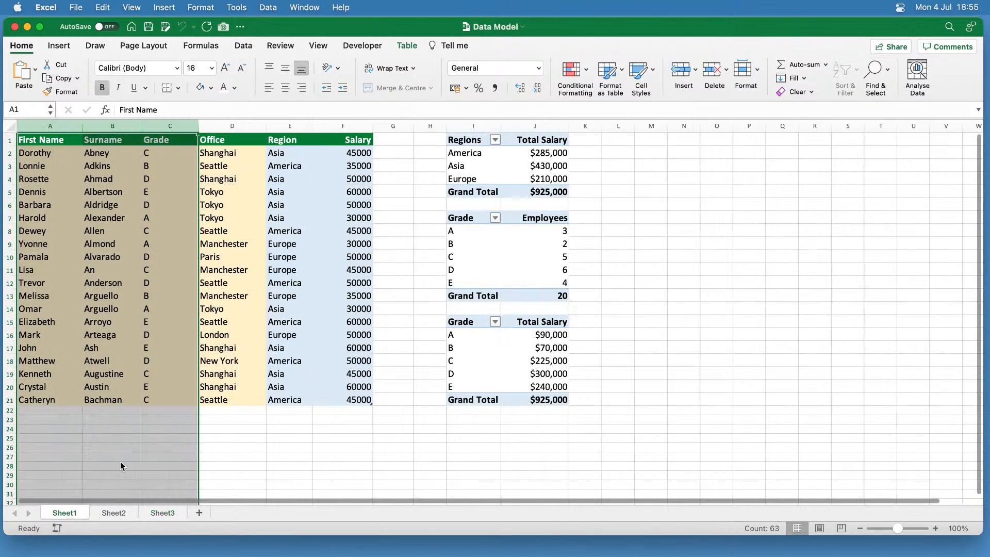
- Highlight the names and grades in A2:C21 on Sheet1 and review the related tables on Sheet2 and Sheet3
{"action": "left_click_drag", "start_coordinate": [62, 153], "coordinate": [164, 397]}
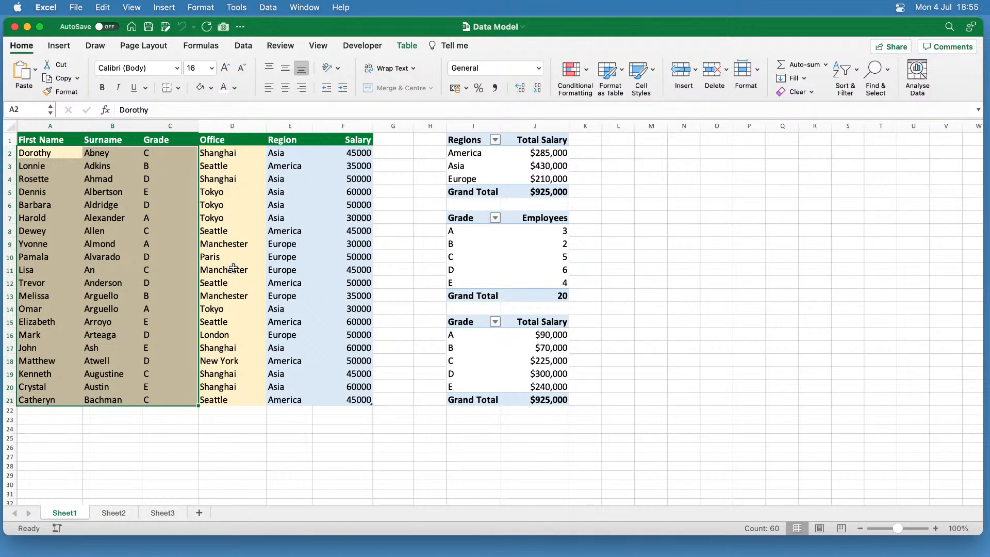
{"action": "left_click", "coordinate": [122, 512]}
{"action": "left_click", "coordinate": [159, 512]}
{"action": "left_click", "coordinate": [114, 512]}
{"action": "left_click", "coordinate": [80, 513]}
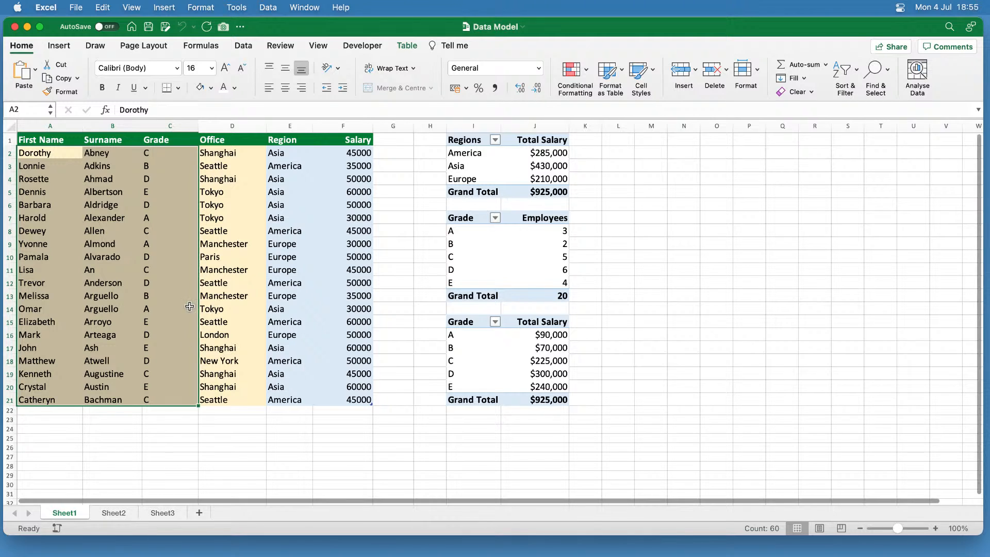
- Examine the Office, Region and Salary columns of the employee table on Sheet1, including the lookup formula in E2
{"action": "left_click", "coordinate": [230, 153]}
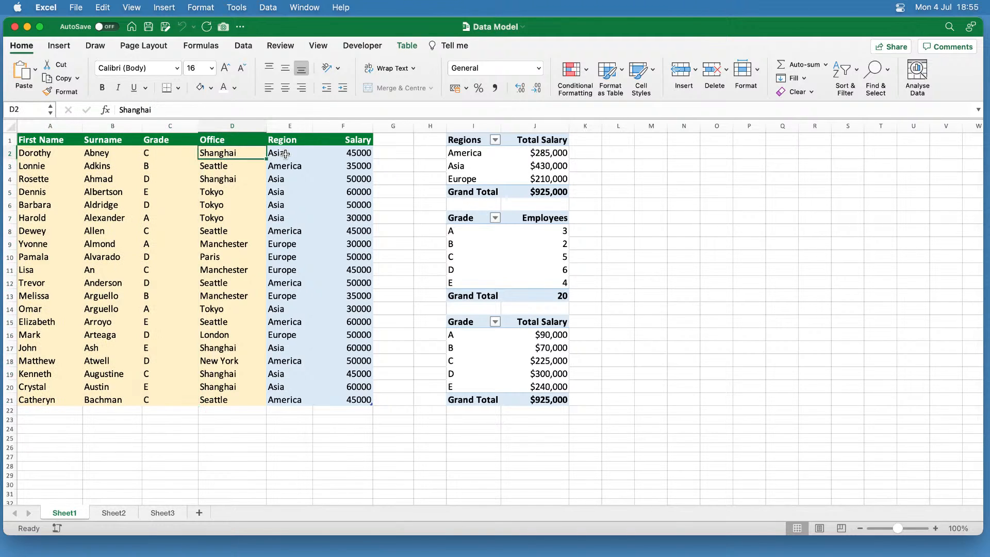
{"action": "left_click_drag", "start_coordinate": [282, 154], "coordinate": [296, 400]}
{"action": "left_click_drag", "start_coordinate": [352, 155], "coordinate": [356, 400]}
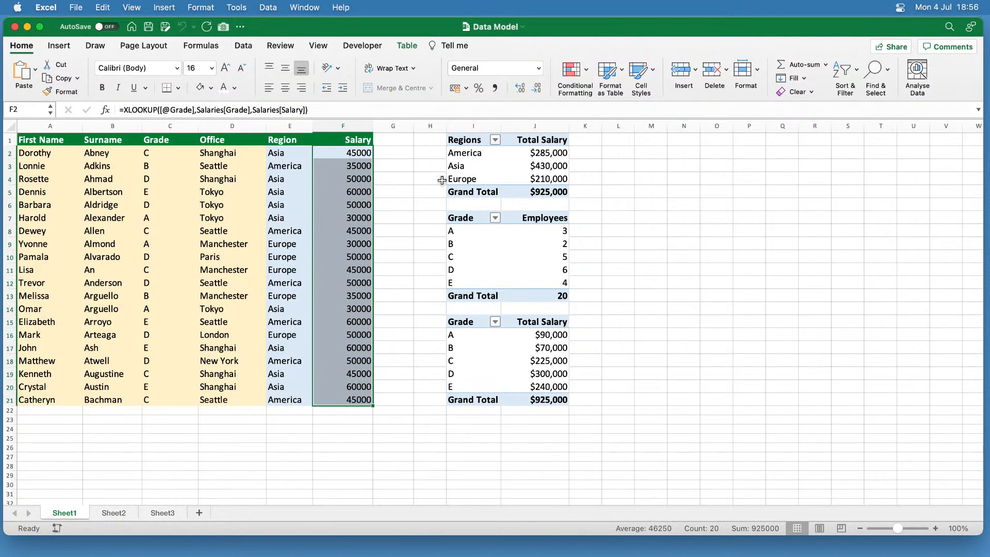
{"action": "left_click_drag", "start_coordinate": [58, 140], "coordinate": [341, 403]}
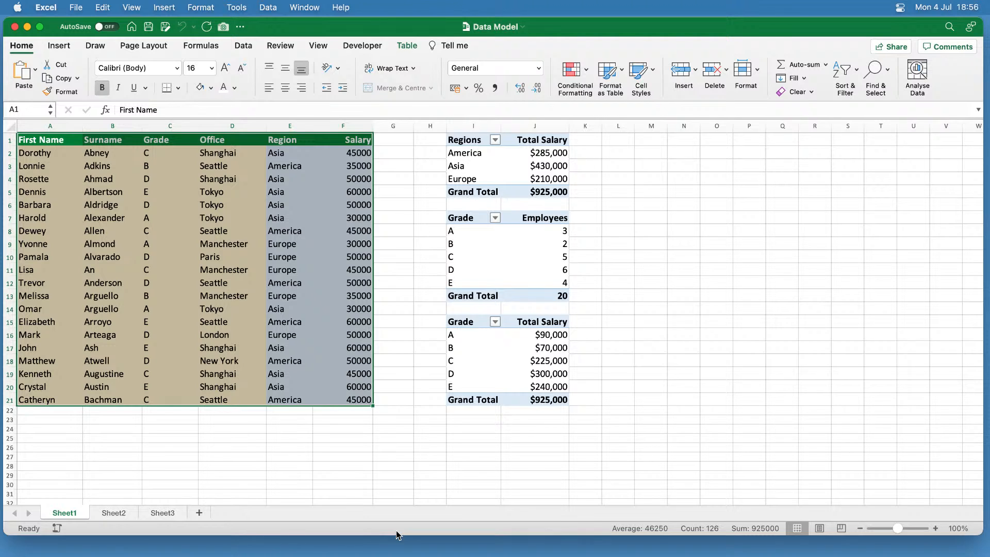
{"action": "left_click", "coordinate": [281, 152]}
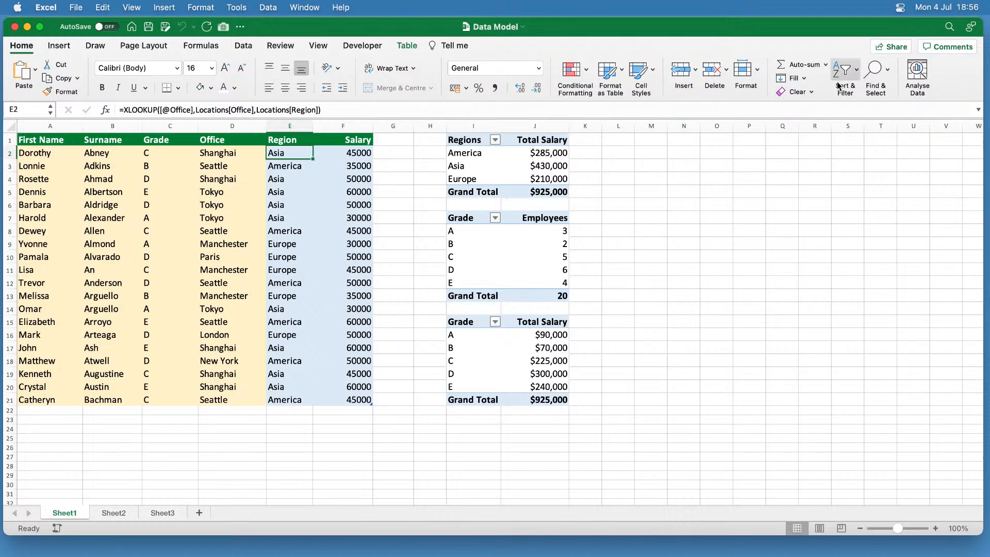
- Quit Excel, open Refresh.xlsx from the Pivot Tables Demo Files folder, and enlarge its window to nearly fill the screen
{"action": "left_click", "coordinate": [51, 8]}
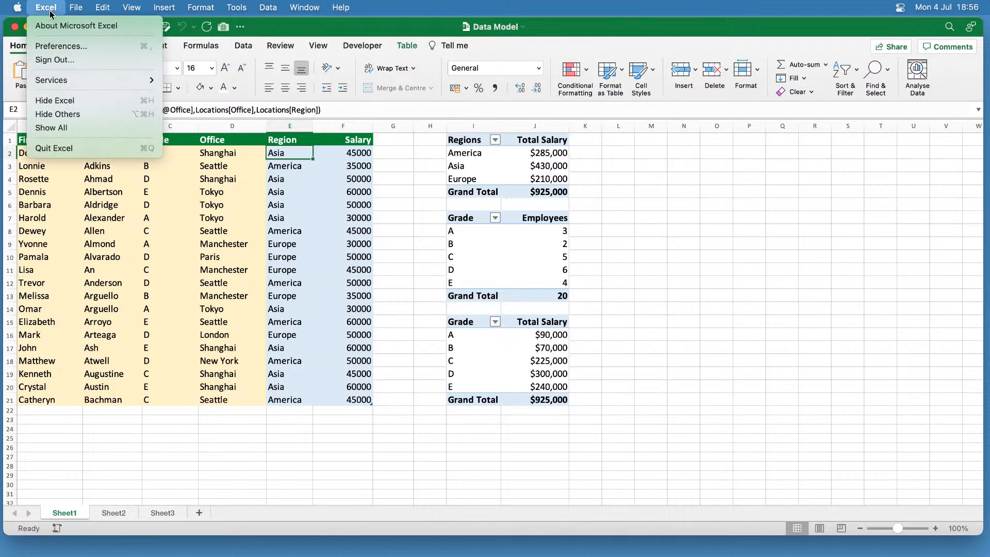
{"action": "left_click", "coordinate": [88, 149]}
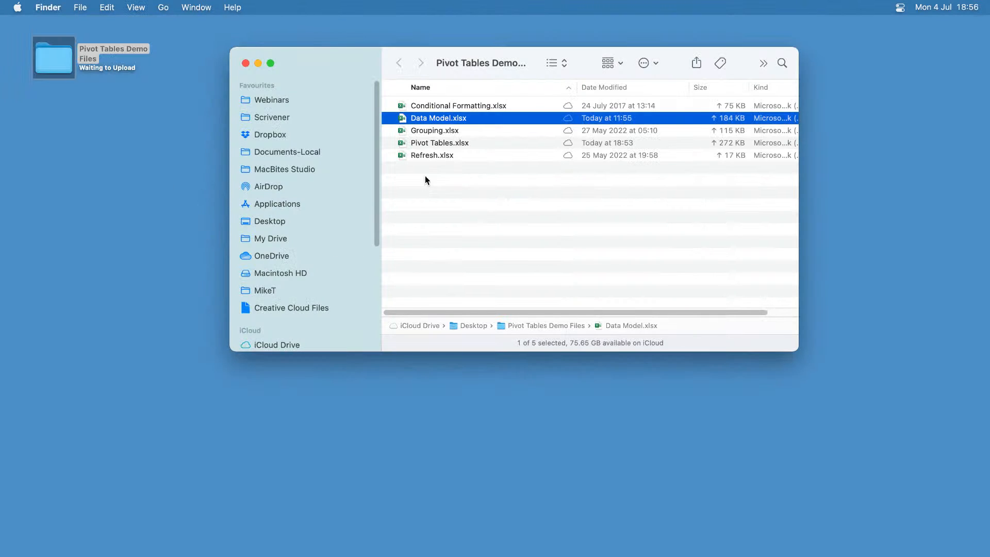
{"action": "double_click", "coordinate": [434, 155]}
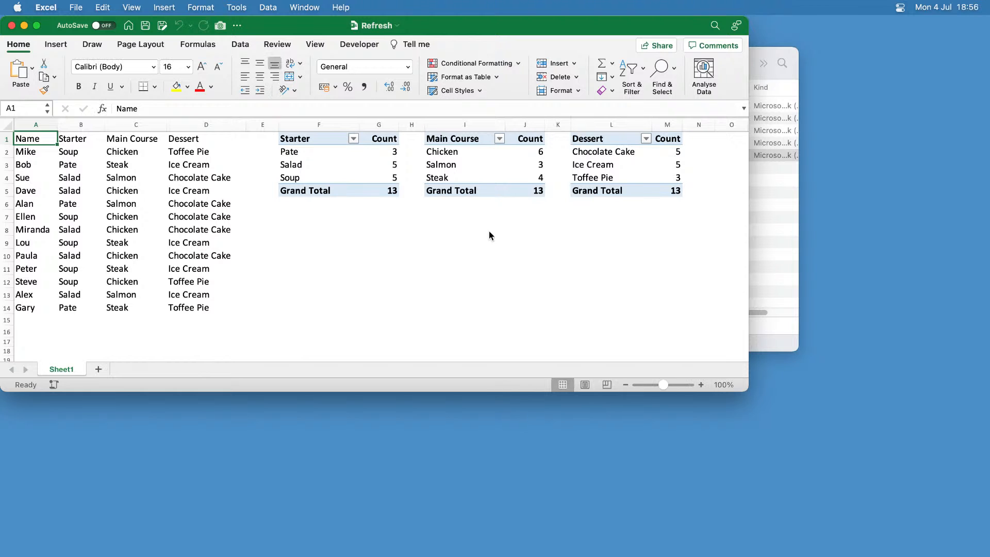
{"action": "left_click_drag", "start_coordinate": [748, 391], "coordinate": [966, 545]}
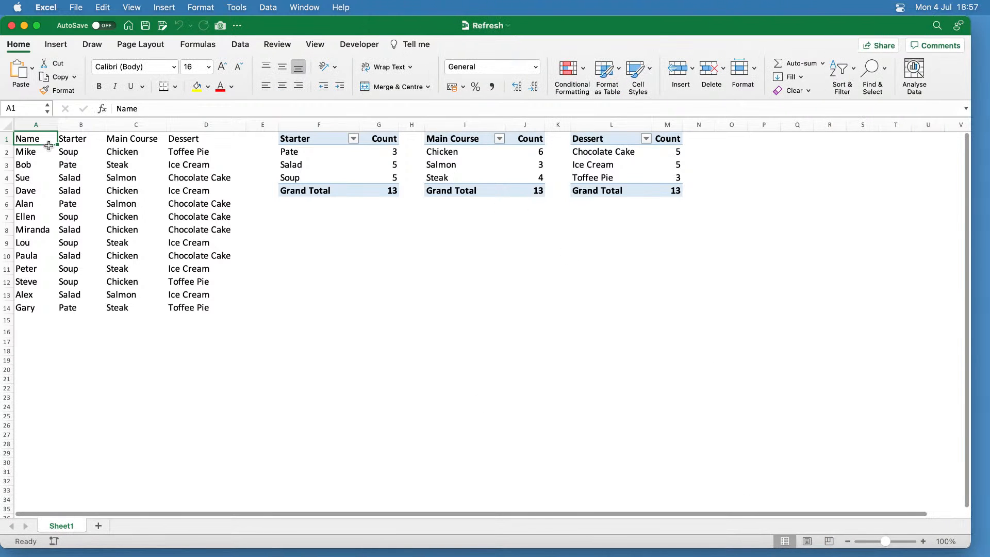
- Highlight the meal choices list in A1:D14 and change the starter in B4 to Soup
{"action": "left_click_drag", "start_coordinate": [42, 139], "coordinate": [195, 307]}
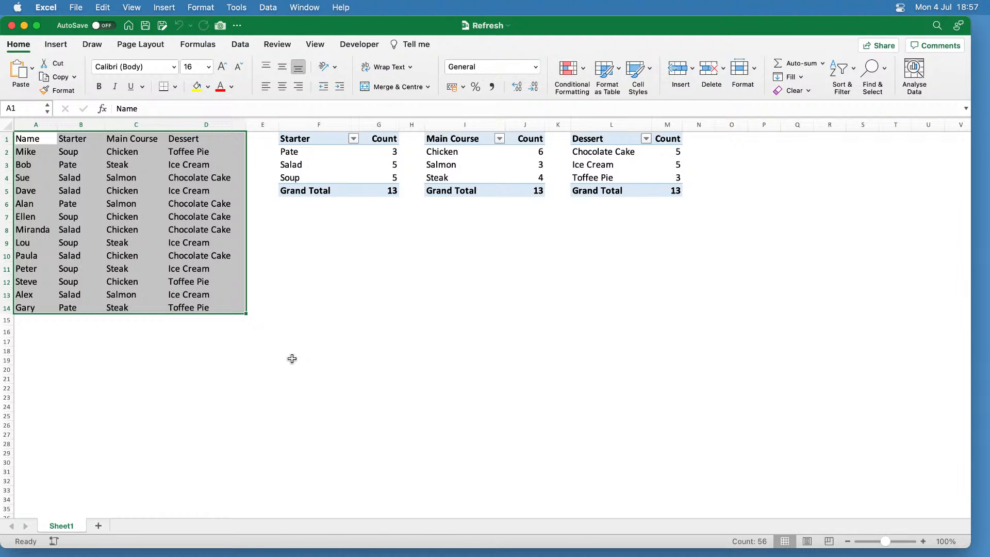
{"action": "left_click", "coordinate": [73, 180]}
{"action": "type", "text": "Soup"}
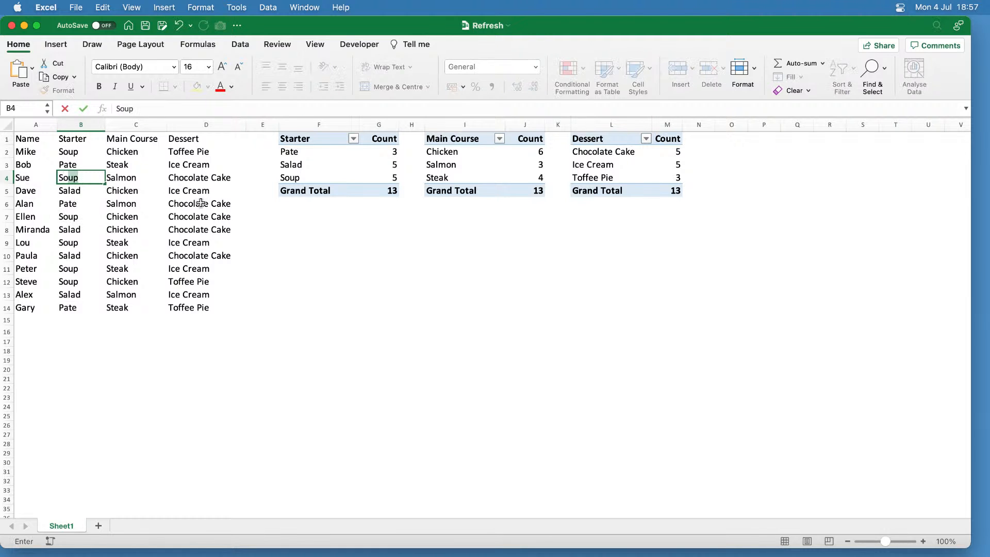
{"action": "key", "text": "Return"}
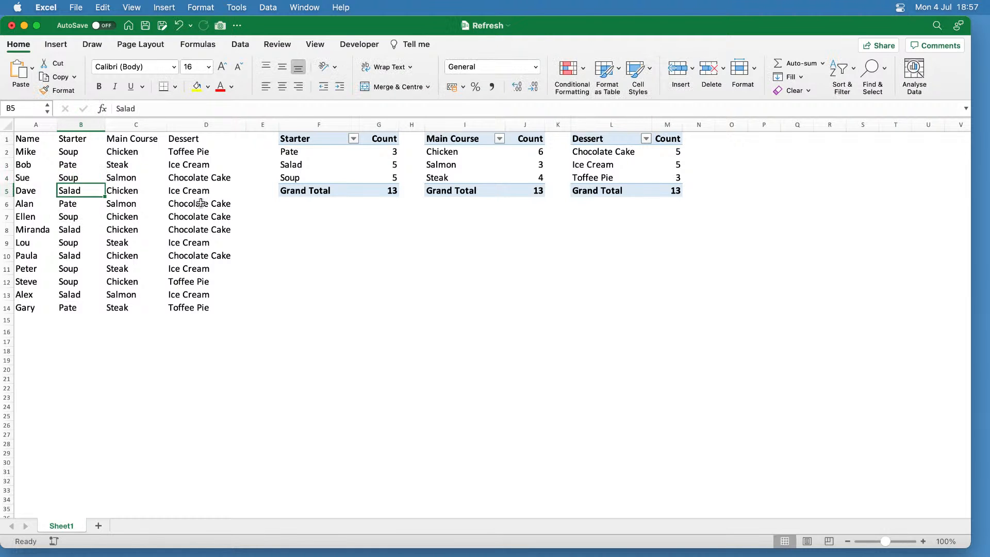
- Change the main course in C11 to Chicken
{"action": "key", "text": "Down"}
{"action": "key", "text": "Down"}
{"action": "key", "text": "Down"}
{"action": "key", "text": "Down"}
{"action": "key", "text": "Down"}
{"action": "key", "text": "Down"}
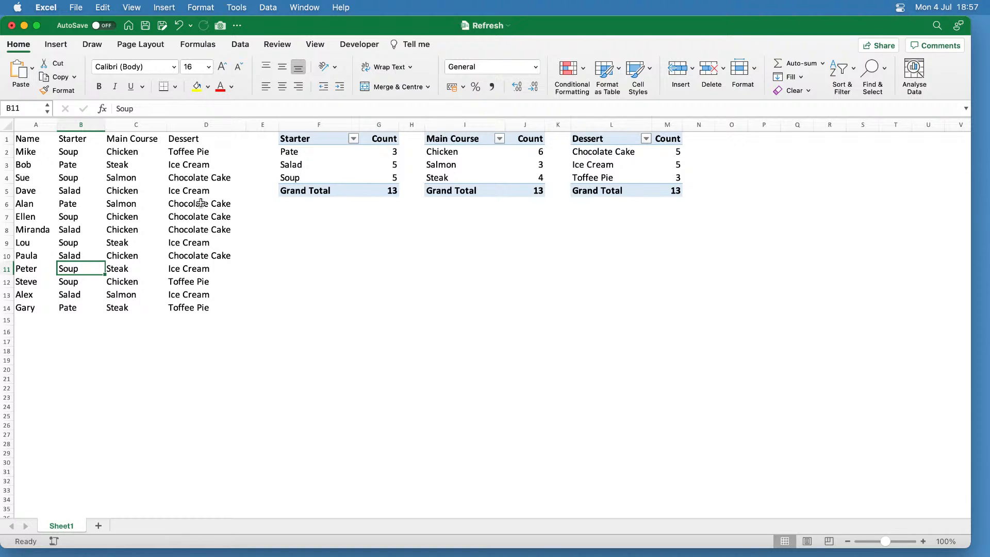
{"action": "key", "text": "Right"}
{"action": "type", "text": "C"}
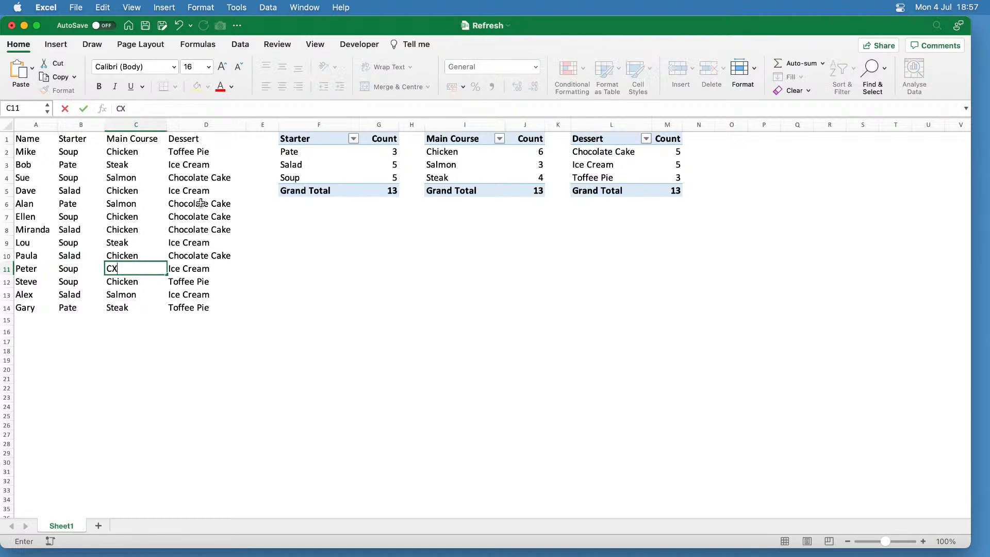
{"action": "key", "text": "Down"}
{"action": "key", "text": "Return"}
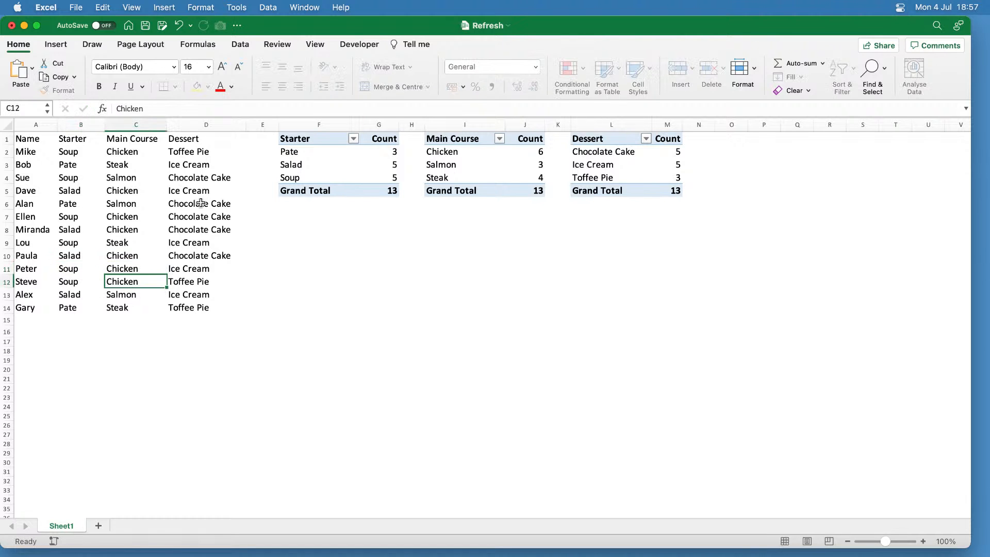
- Change the dessert in D13 to Toffee Pie
{"action": "key", "text": "Down"}
{"action": "key", "text": "Right"}
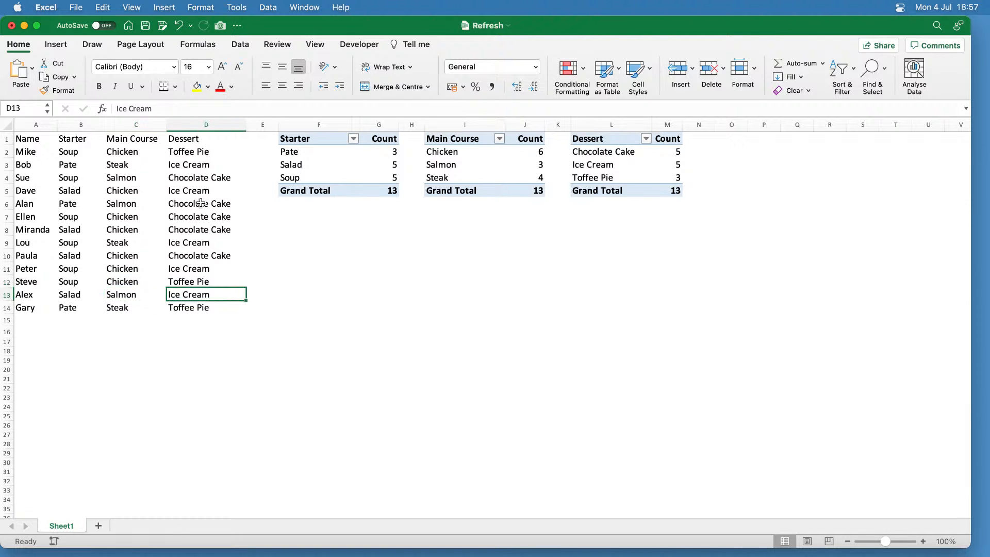
{"action": "type", "text": "Toffee Pie"}
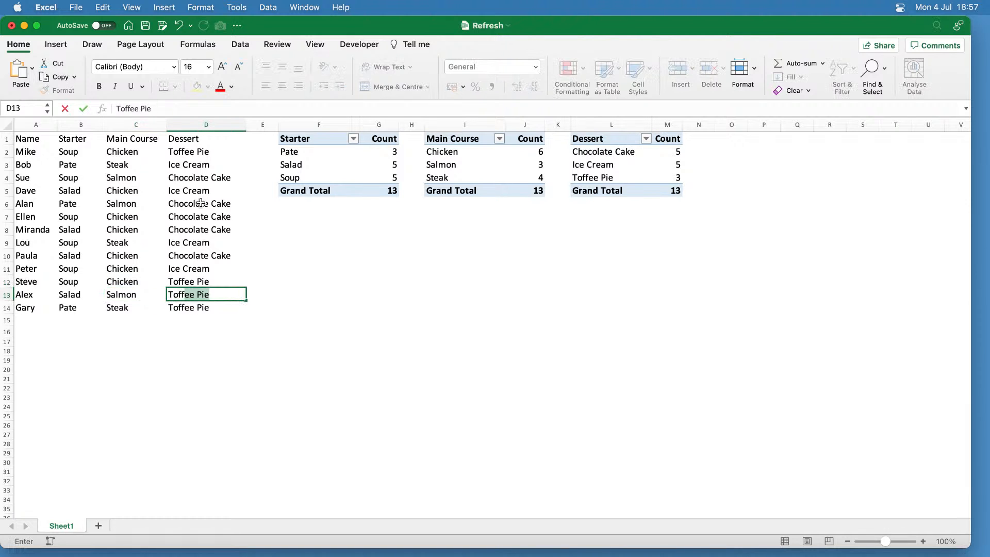
{"action": "key", "text": "Return"}
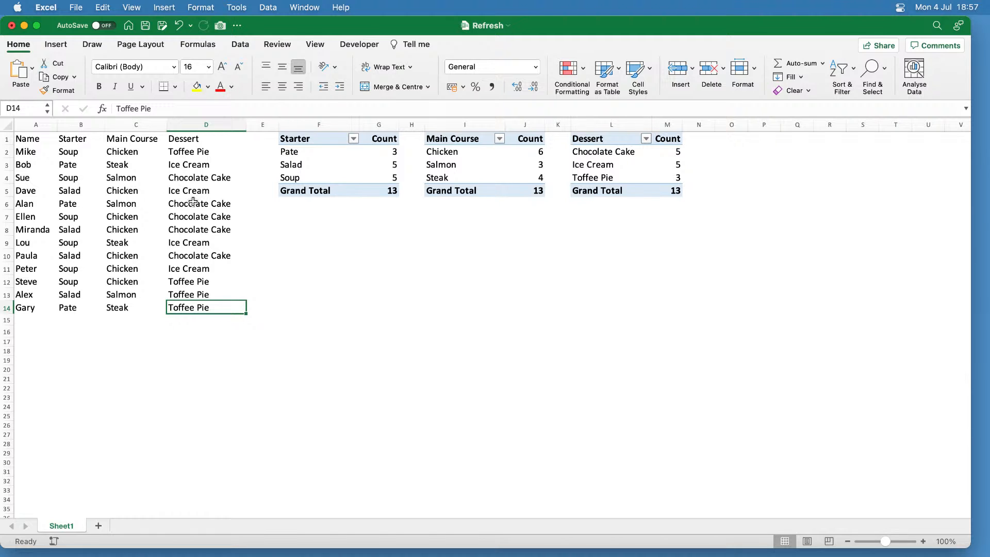
- Compare the edited source list in A1:D14 with the counts in the Starter, Main Course and Dessert pivot tables
{"action": "left_click_drag", "start_coordinate": [41, 138], "coordinate": [190, 307]}
{"action": "left_click_drag", "start_coordinate": [302, 139], "coordinate": [641, 192]}
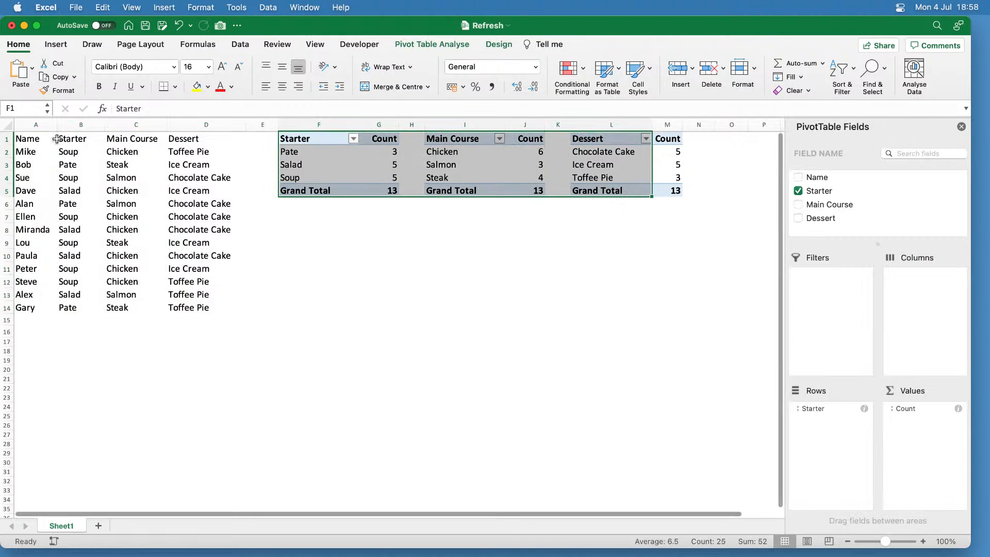
{"action": "left_click_drag", "start_coordinate": [26, 140], "coordinate": [205, 307]}
{"action": "left_click", "coordinate": [310, 294]}
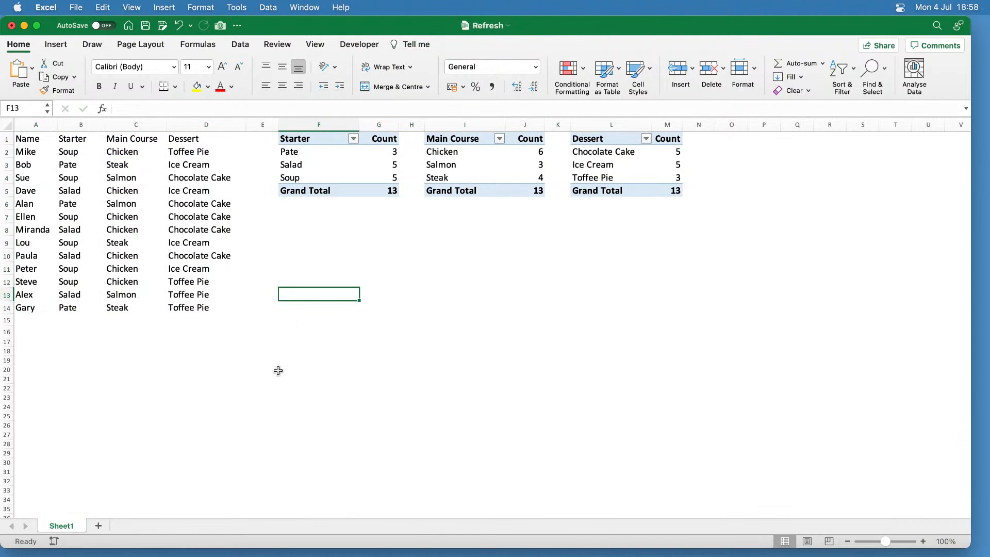
- View the analysis and refresh options available for the Starter pivot table
{"action": "left_click", "coordinate": [307, 138]}
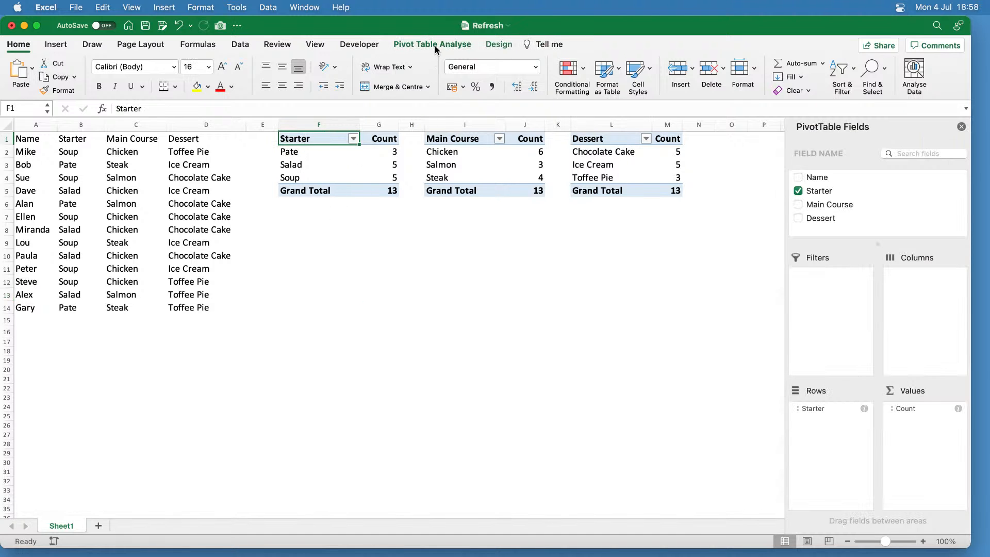
{"action": "left_click", "coordinate": [434, 45]}
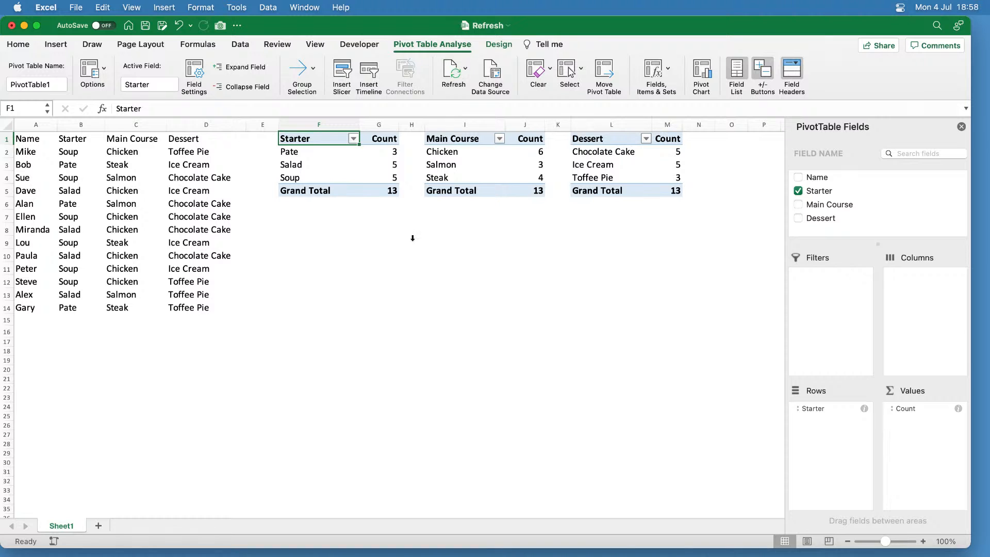
{"action": "left_click", "coordinate": [412, 241]}
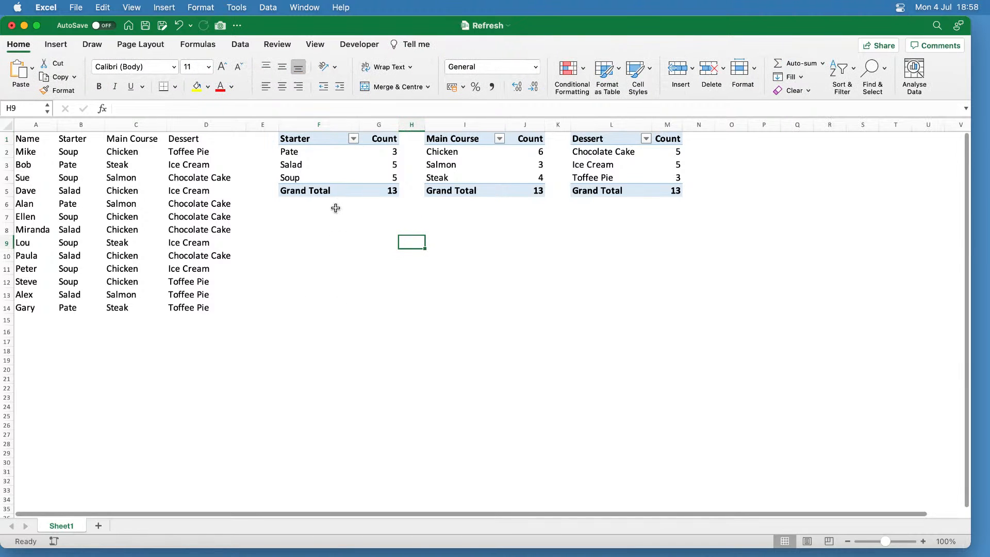
- Refresh all pivot tables in the workbook at once with Refresh All
{"action": "left_click", "coordinate": [246, 46]}
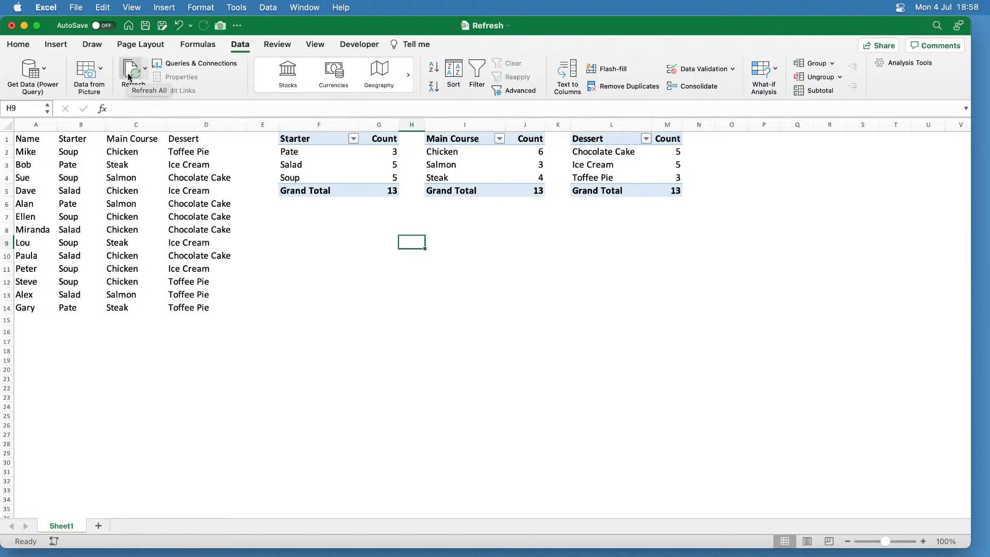
{"action": "left_click", "coordinate": [297, 139]}
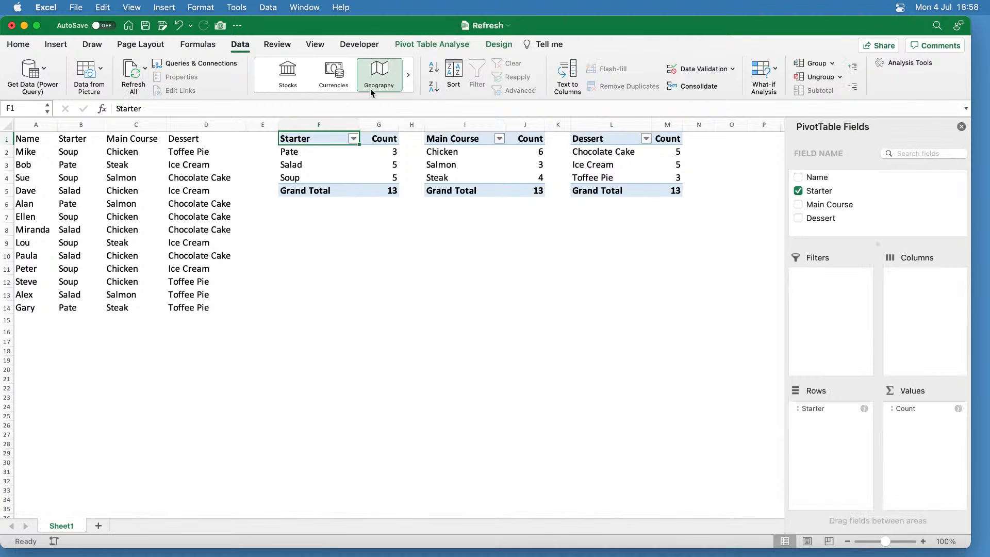
{"action": "left_click", "coordinate": [336, 264]}
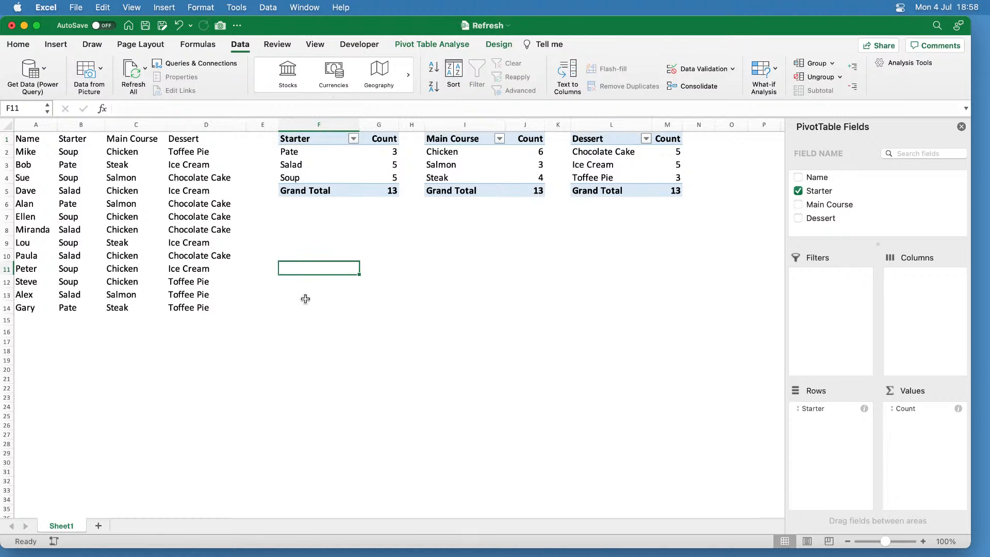
{"action": "left_click", "coordinate": [240, 47]}
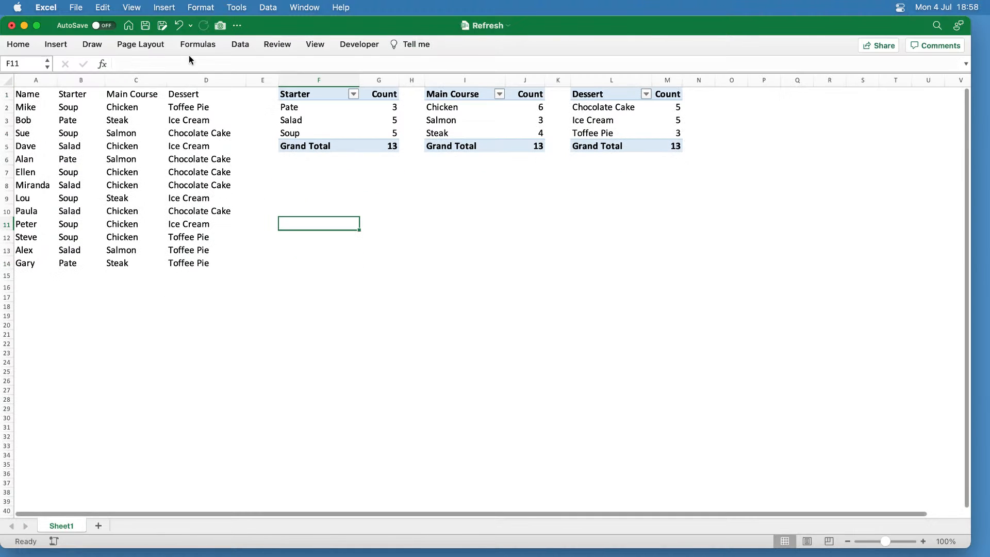
{"action": "left_click", "coordinate": [240, 45]}
{"action": "left_click", "coordinate": [133, 76]}
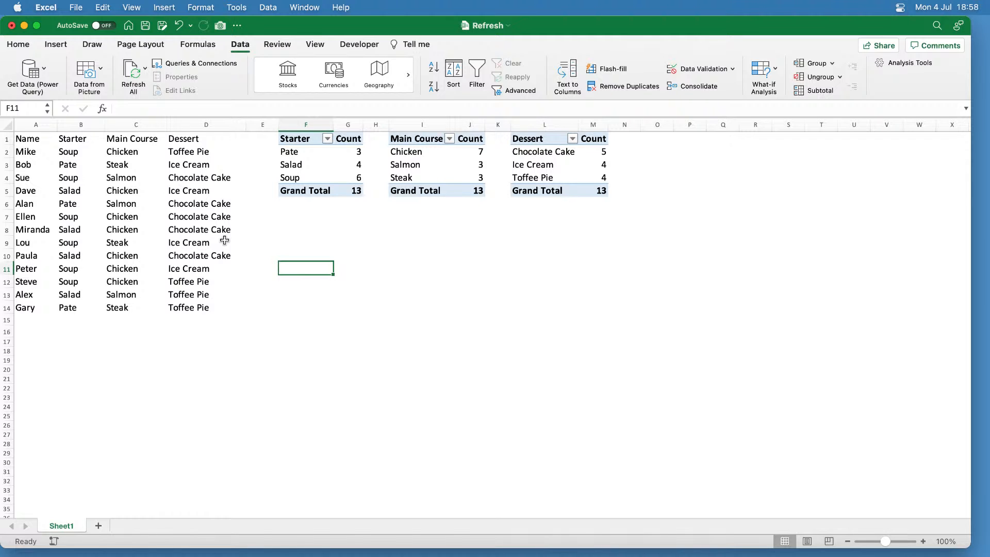
- Add a record in row 15 with a guest's first name, starter Pate, main course Steak and dessert Ice Cream
{"action": "left_click_drag", "start_coordinate": [23, 320], "coordinate": [180, 319]}
{"action": "left_click", "coordinate": [35, 320]}
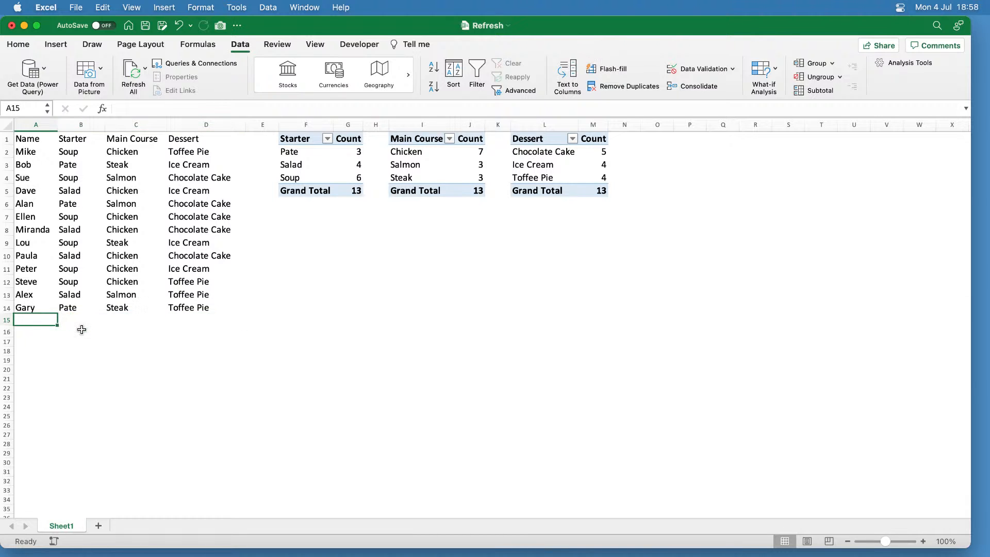
{"action": "type", "text": "John"}
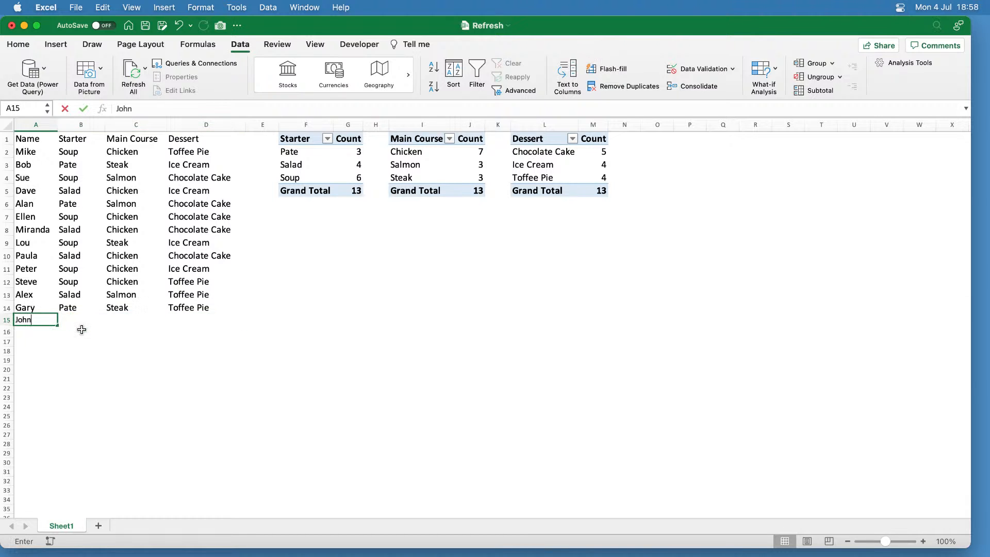
{"action": "key", "text": "Tab"}
{"action": "type", "text": "Pate"}
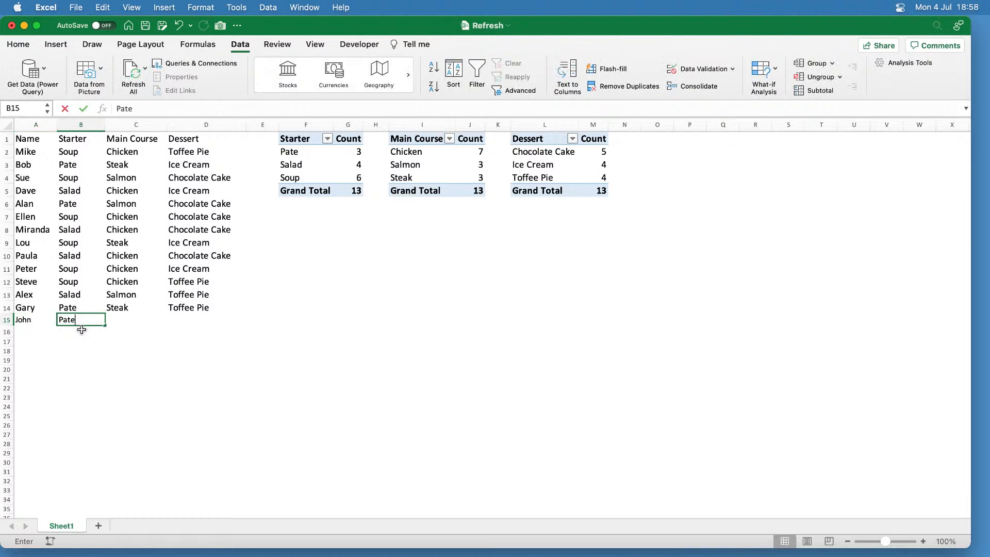
{"action": "key", "text": "Tab"}
{"action": "type", "text": "Stre"}
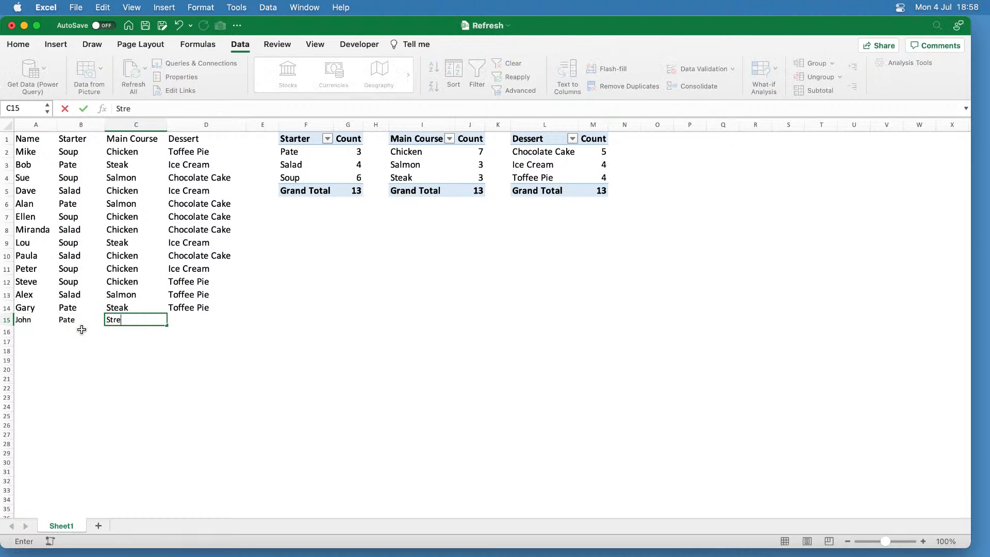
{"action": "key", "text": "BackSpace"}
{"action": "key", "text": "BackSpace"}
{"action": "type", "text": "e"}
{"action": "key", "text": "Tab"}
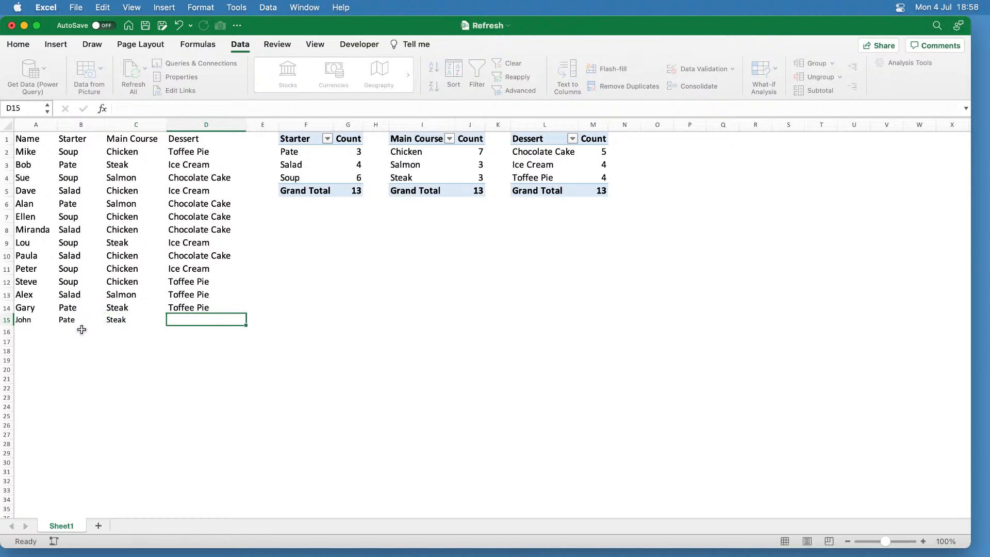
{"action": "type", "text": "I"}
{"action": "key", "text": "Tab"}
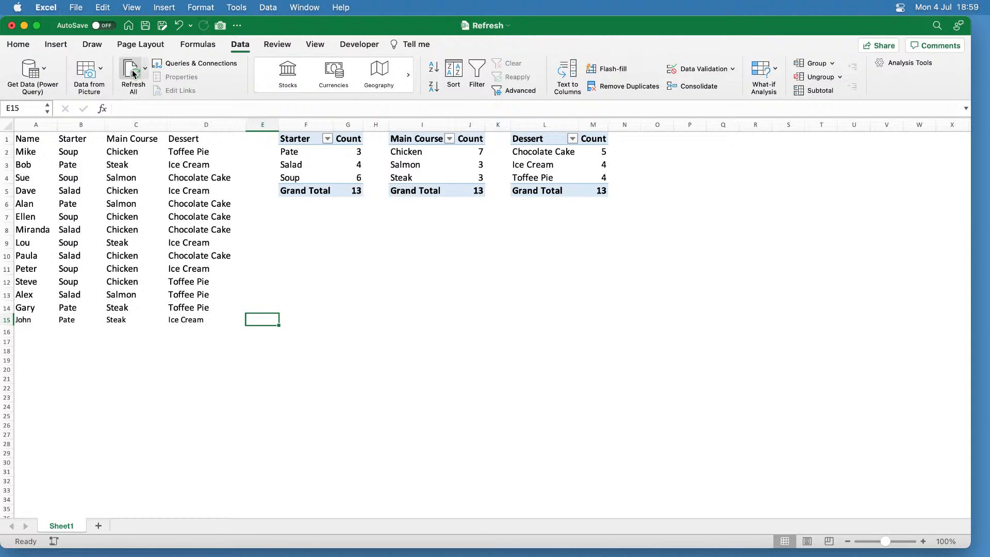
- Extend the Starter pivot table's data source to Sheet1!$A$1:$D$15 so it includes the added row
{"action": "left_click", "coordinate": [292, 151]}
{"action": "left_click_drag", "start_coordinate": [31, 138], "coordinate": [194, 318]}
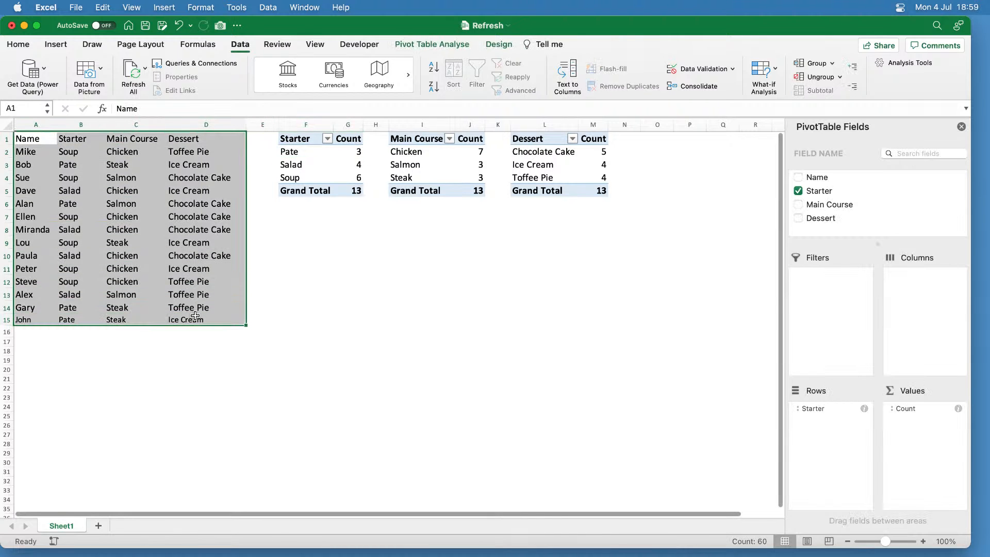
{"action": "left_click", "coordinate": [289, 165]}
{"action": "left_click", "coordinate": [298, 166]}
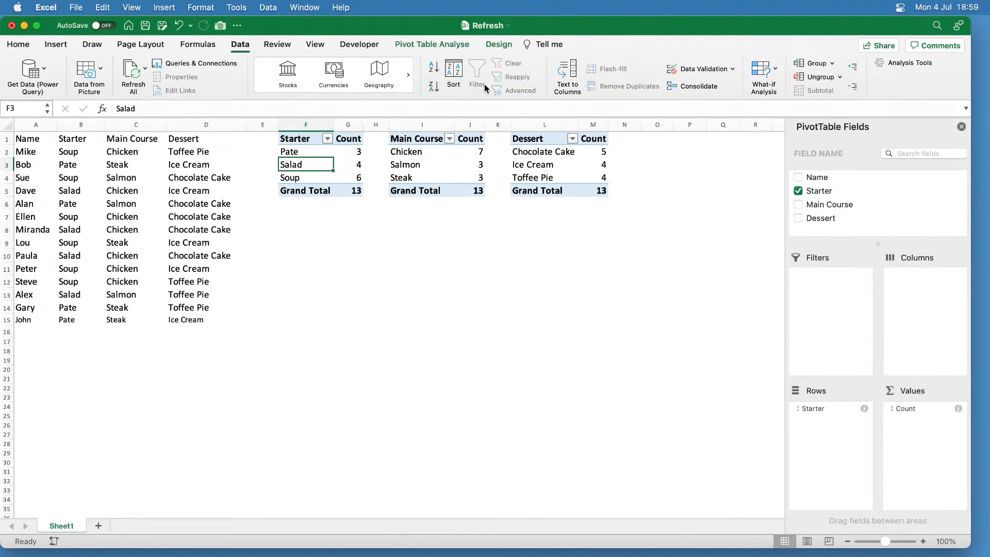
{"action": "left_click", "coordinate": [448, 45]}
{"action": "left_click", "coordinate": [484, 69]}
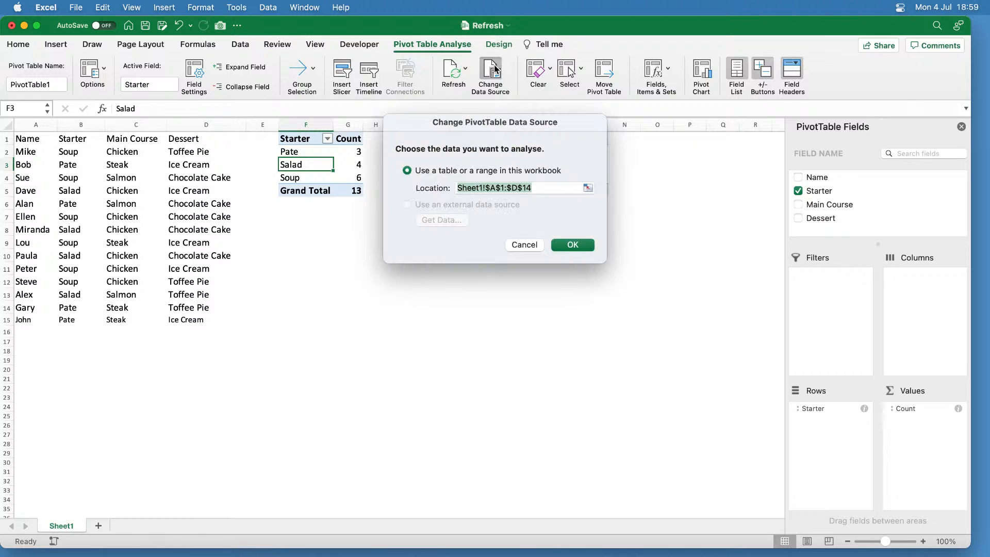
{"action": "left_click", "coordinate": [536, 188]}
{"action": "key", "text": "BackSpace"}
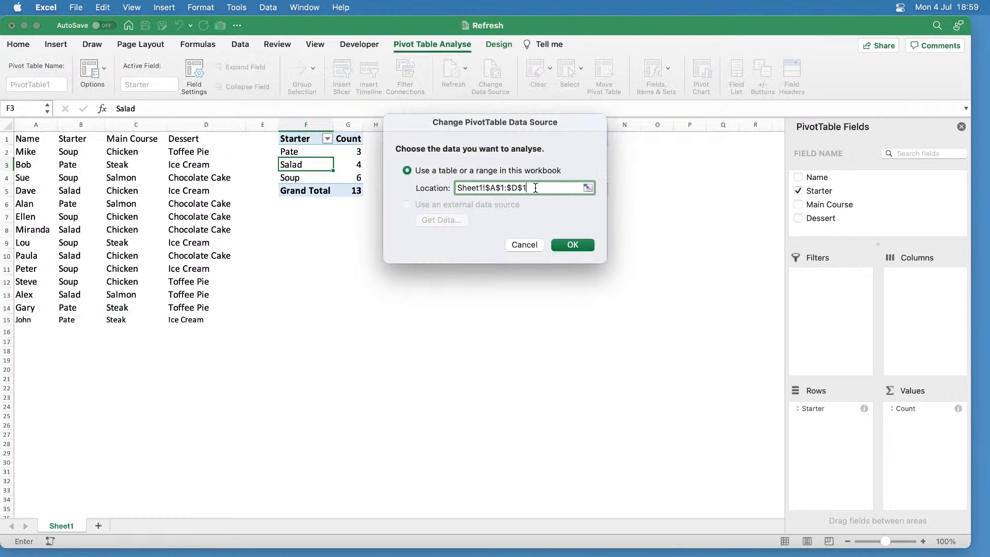
{"action": "key", "text": "Return"}
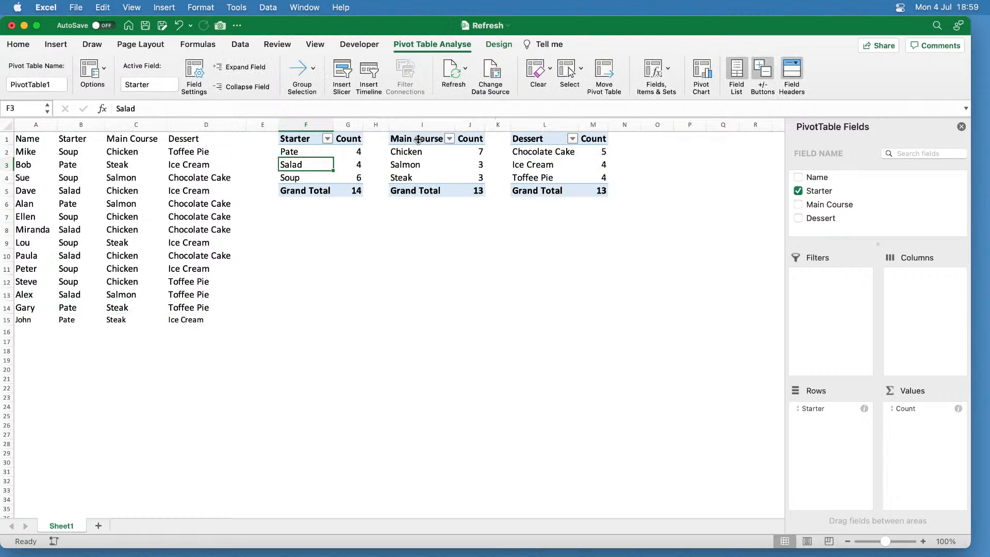
- Change the Main Course pivot table's data source to Sheet1!$A$1:$D$15
{"action": "left_click", "coordinate": [417, 139]}
{"action": "left_click", "coordinate": [491, 72]}
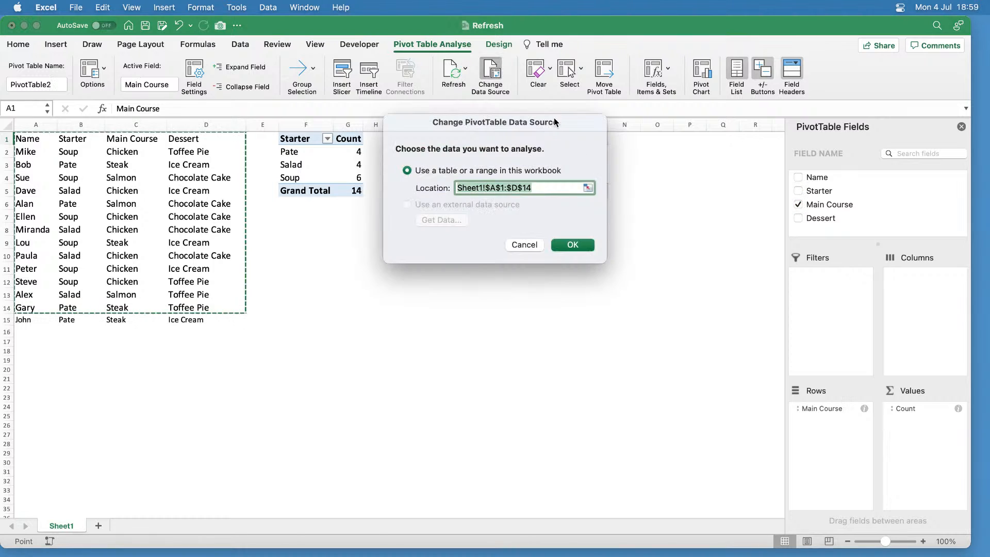
{"action": "left_click", "coordinate": [538, 188]}
{"action": "key", "text": "BackSpace"}
{"action": "key", "text": "Return"}
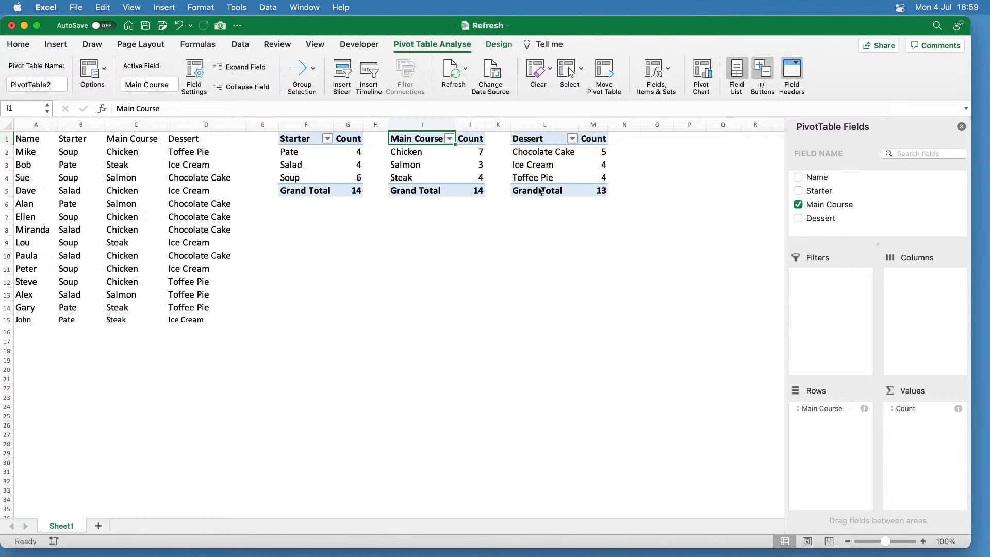
- Change the Dessert pivot table's source range so that it ends at row 15, covering Sheet1!$A$1:$D$15
{"action": "left_click_drag", "start_coordinate": [543, 152], "coordinate": [544, 178]}
{"action": "left_click", "coordinate": [467, 69]}
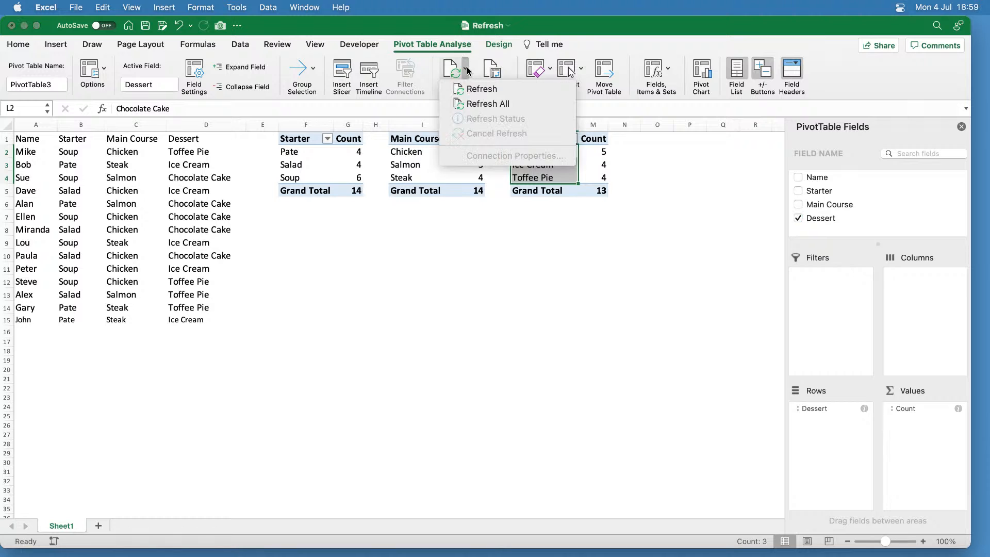
{"action": "left_click", "coordinate": [491, 72]}
{"action": "left_click", "coordinate": [491, 72]}
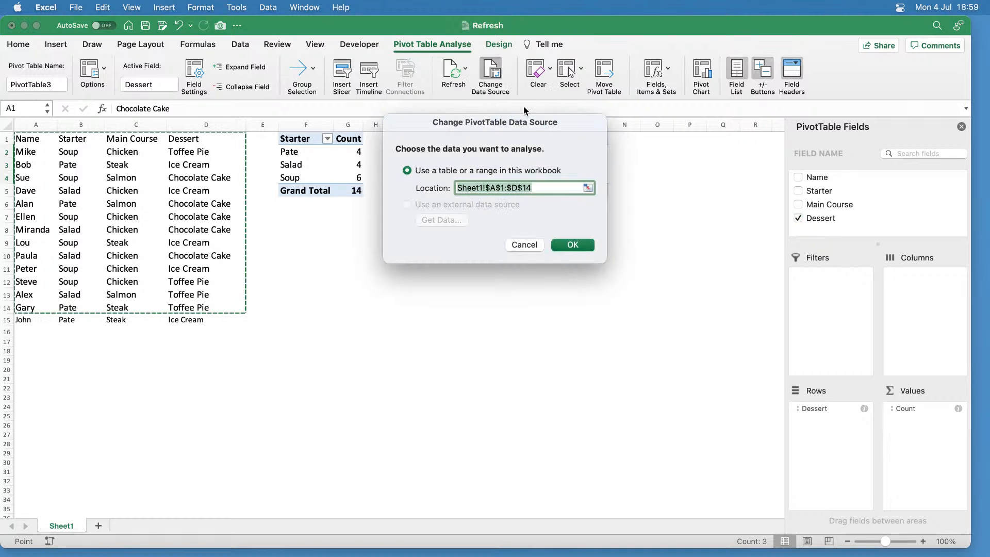
{"action": "left_click", "coordinate": [536, 188]}
{"action": "key", "text": "BackSpace"}
{"action": "type", "text": "5"}
{"action": "key", "text": "Return"}
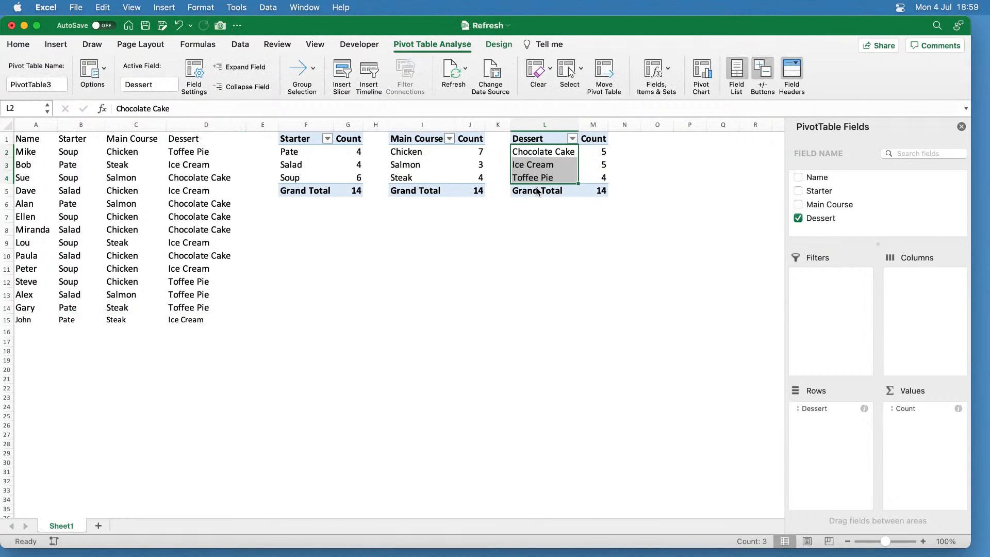
- Save the Refresh workbook and close it
{"action": "left_click", "coordinate": [472, 214]}
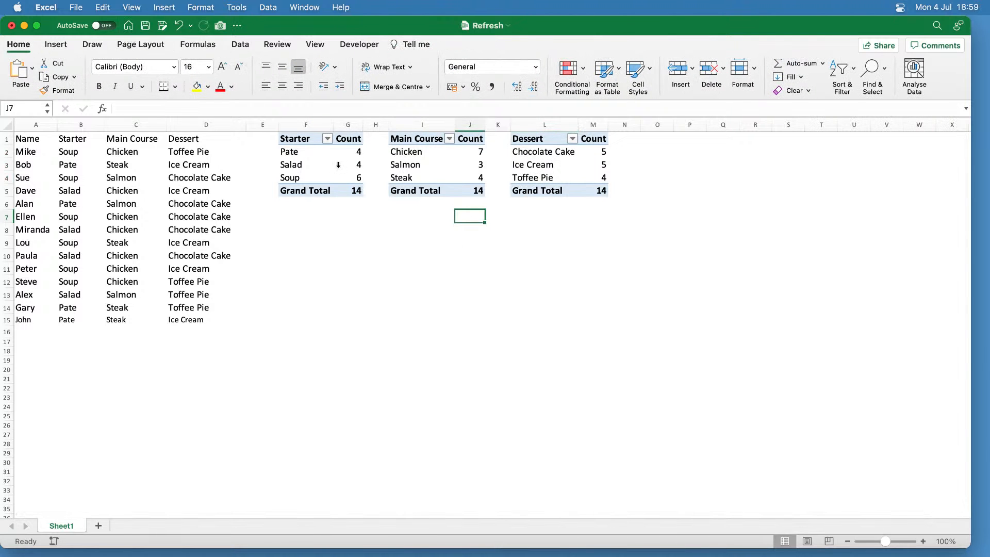
{"action": "left_click", "coordinate": [146, 26]}
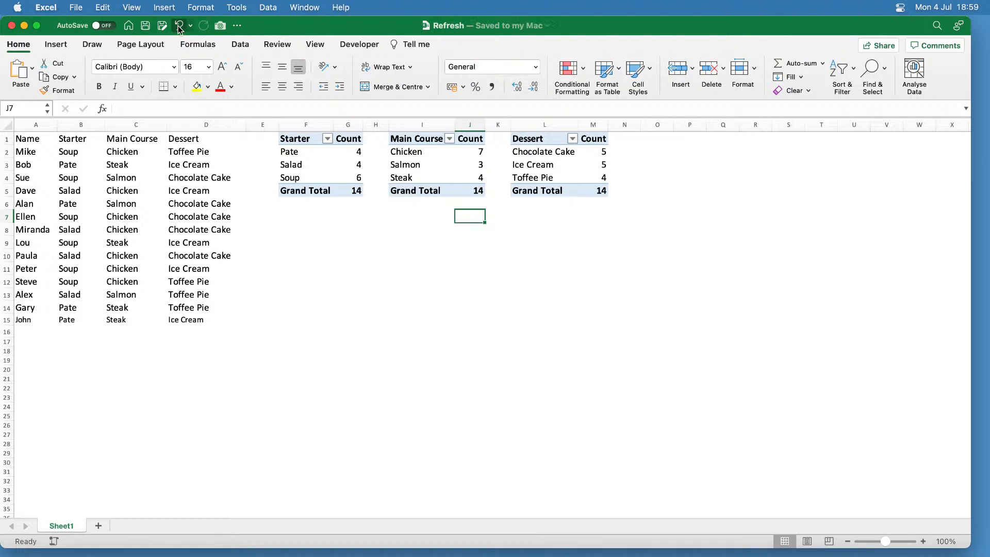
{"action": "left_click", "coordinate": [12, 26]}
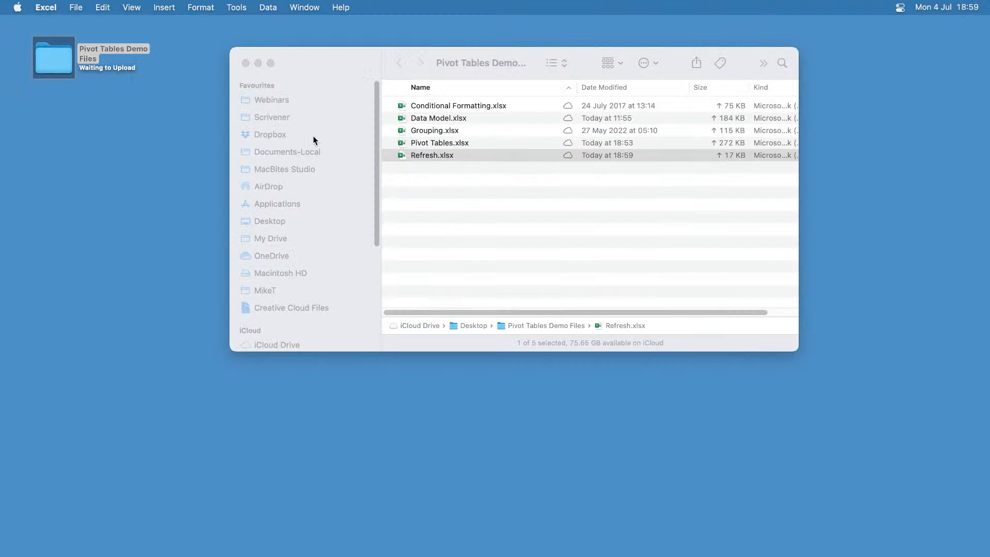